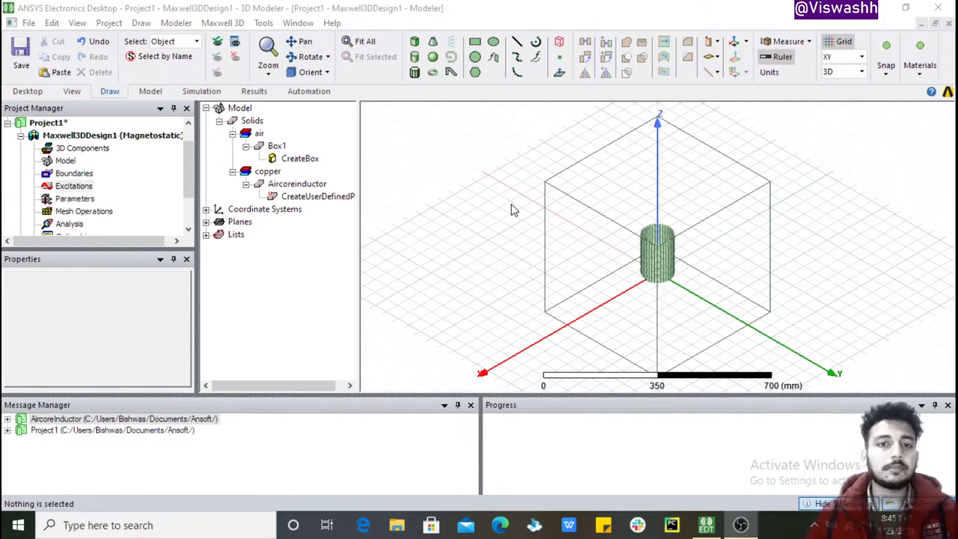
Step: Hide the air region Box1 and fit the view to the coil
click(276, 146)
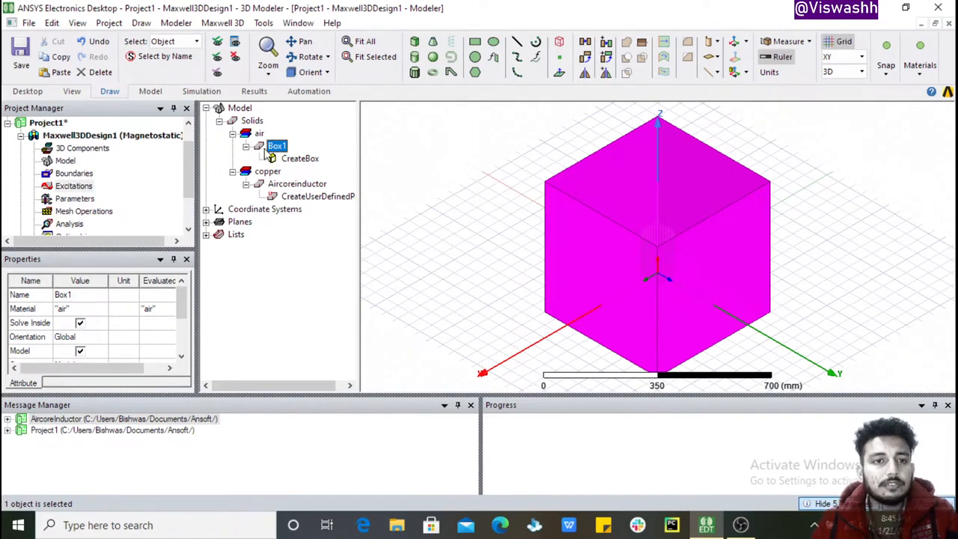
click(235, 58)
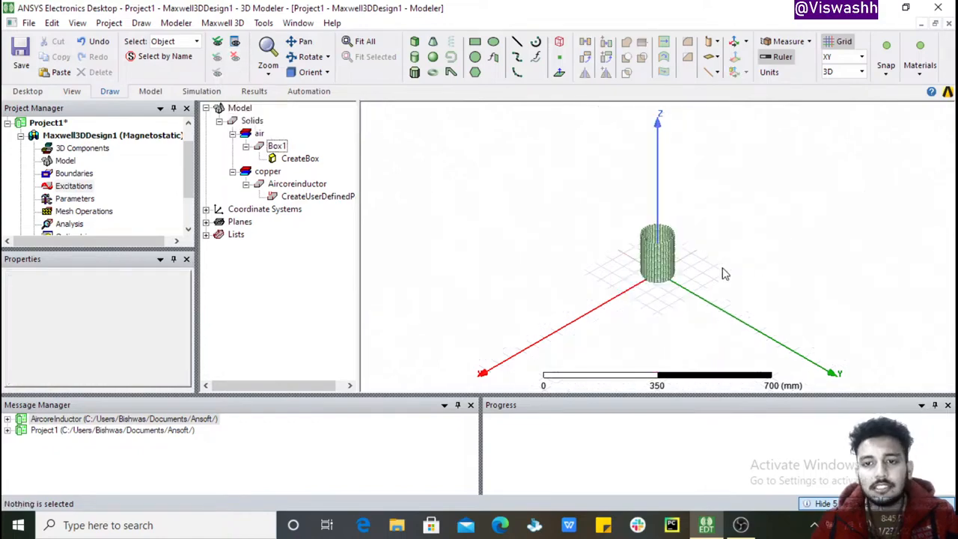
click(362, 42)
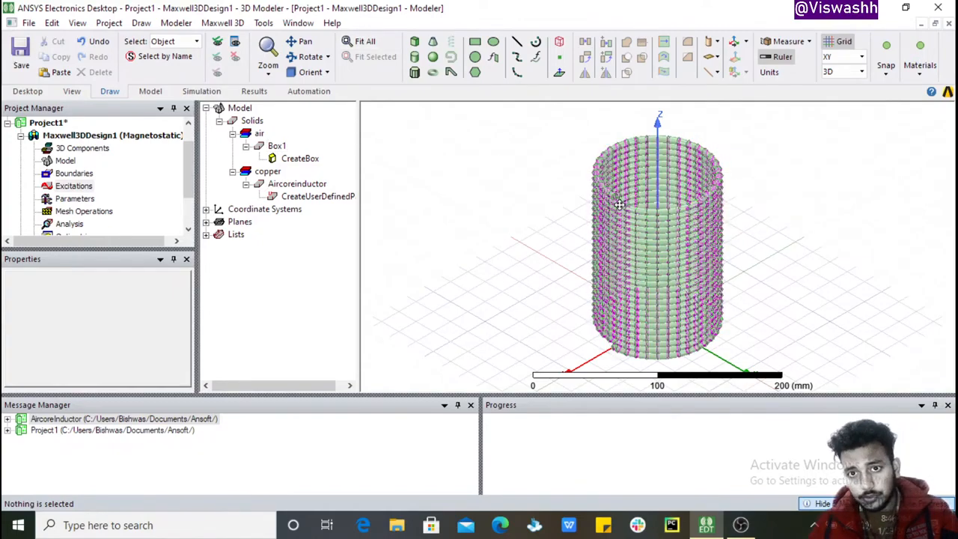
Step: In face selection mode, pick the exposed wire end face at the coil's upper rim, and clear the selection
scroll(613, 203, up, 1)
scroll(613, 203, up, 3)
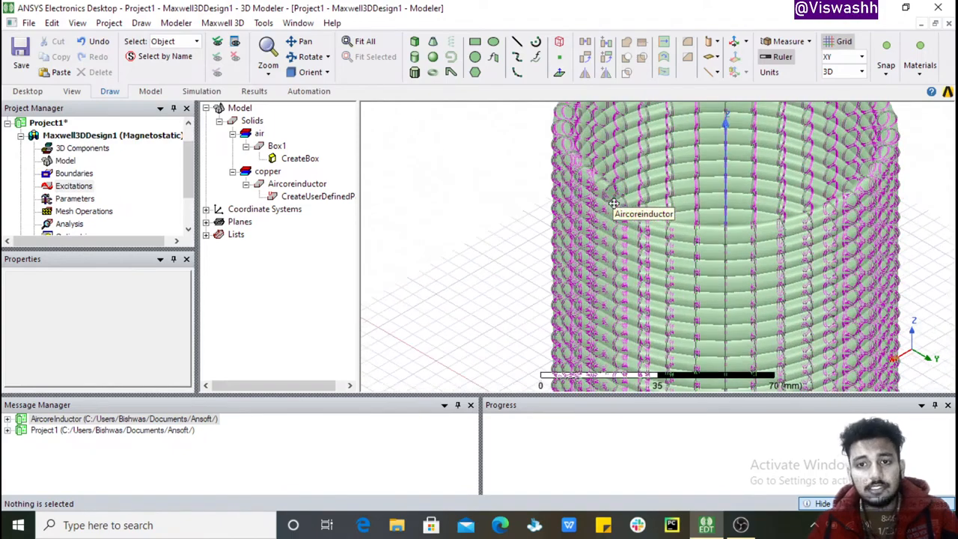
click(609, 196)
click(521, 188)
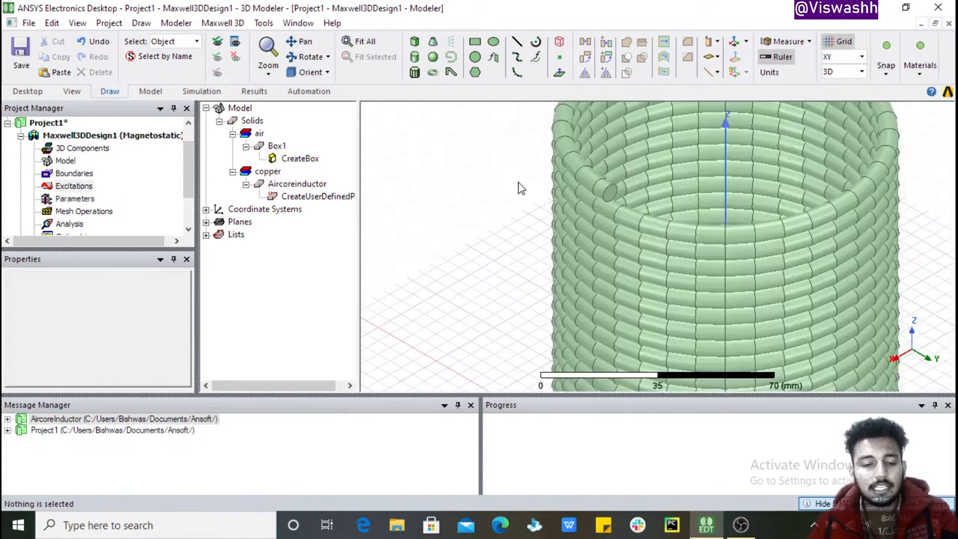
key(f)
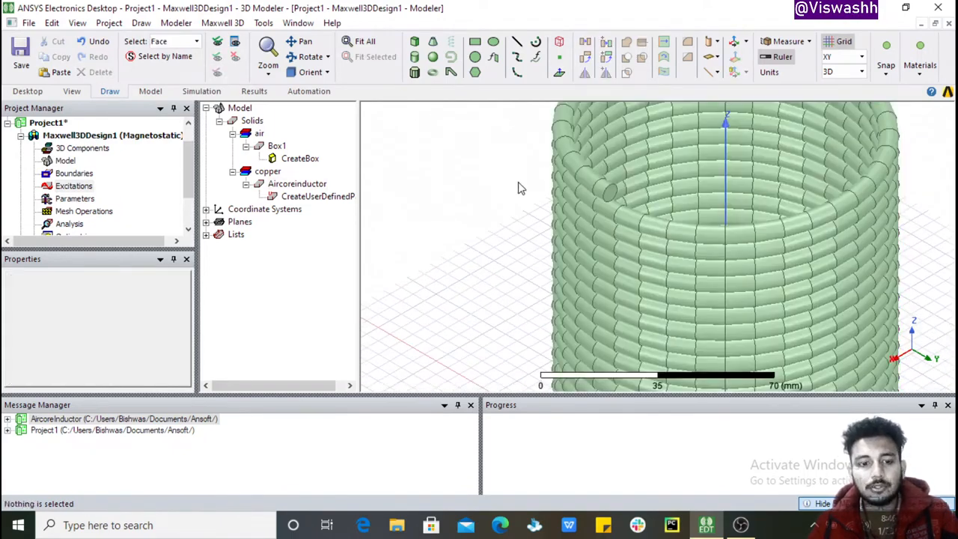
click(613, 193)
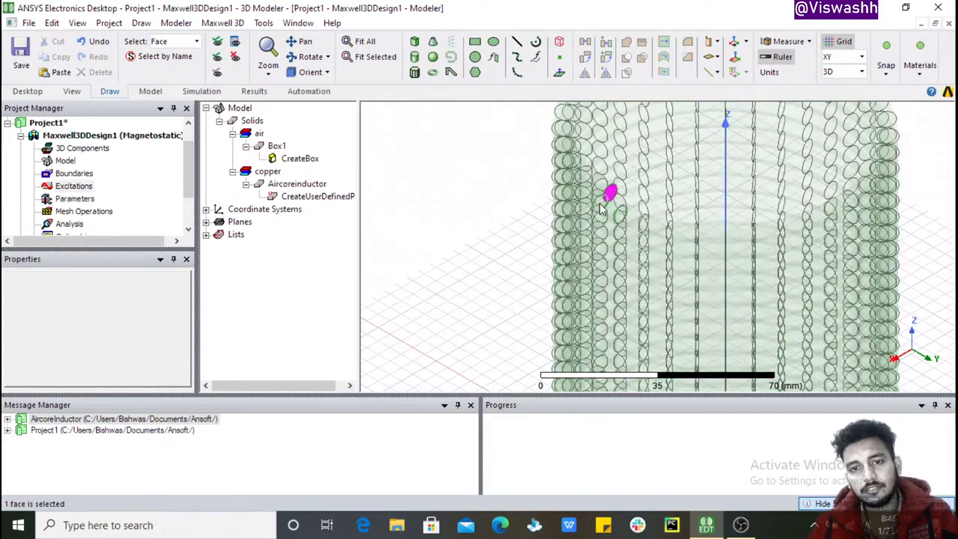
click(434, 250)
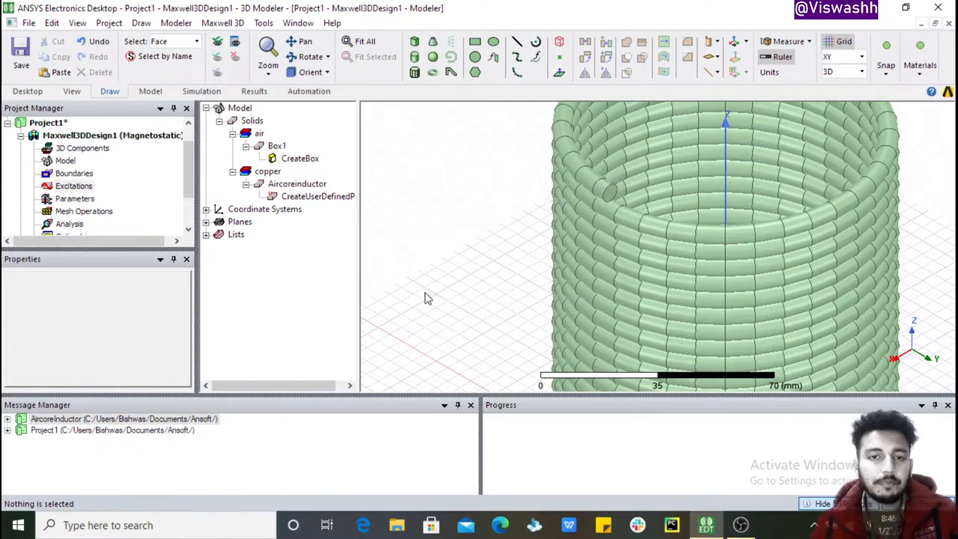
Step: Return to object selection mode and show the air region Box1 around the coil, leaving nothing selected
key(o)
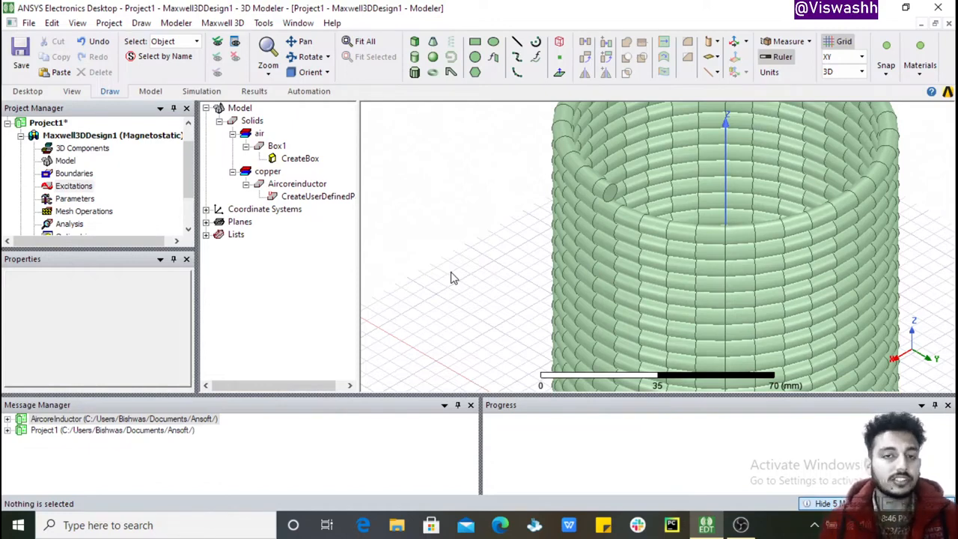
click(274, 146)
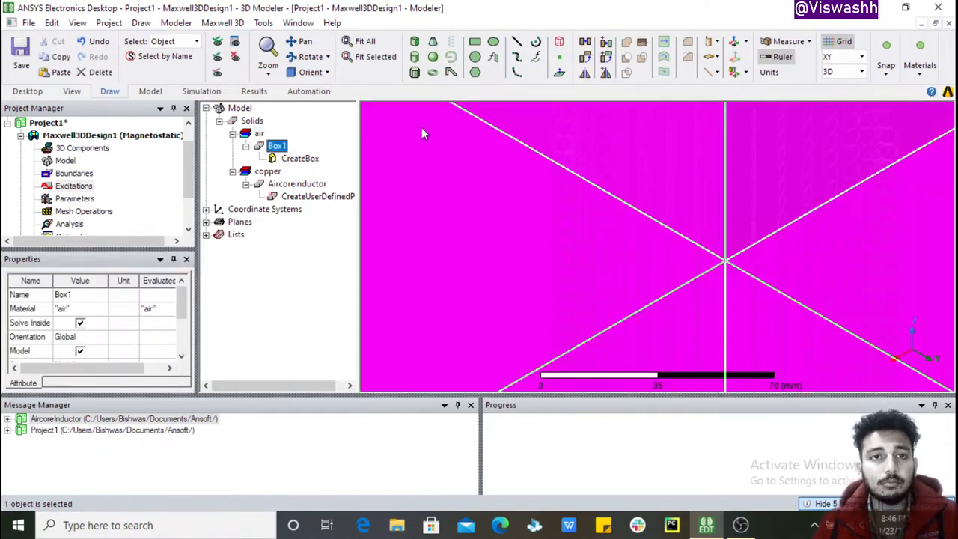
click(365, 41)
click(499, 249)
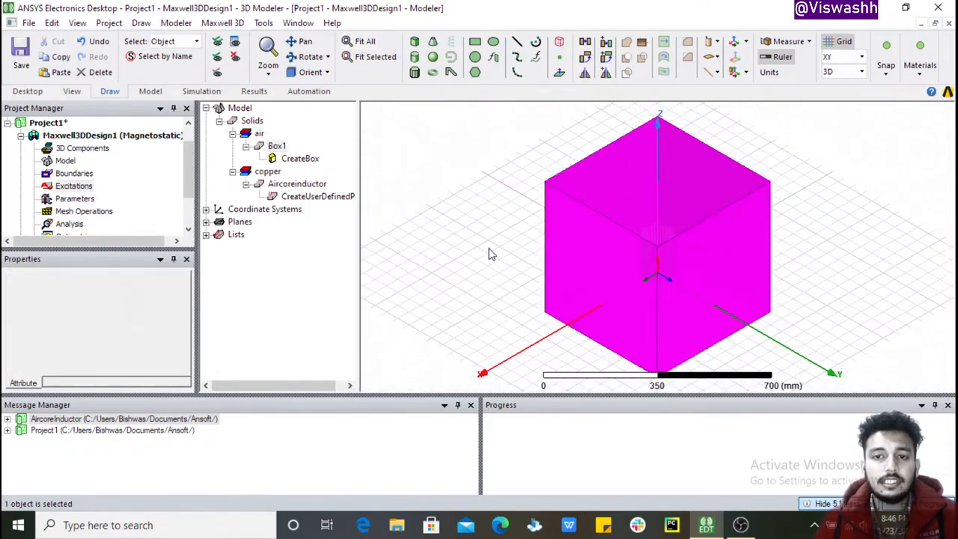
click(279, 147)
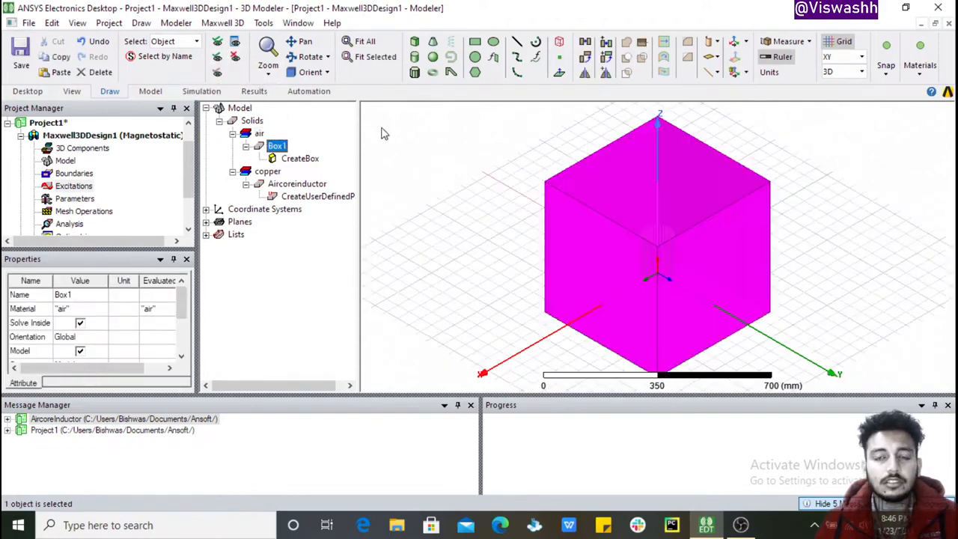
click(464, 281)
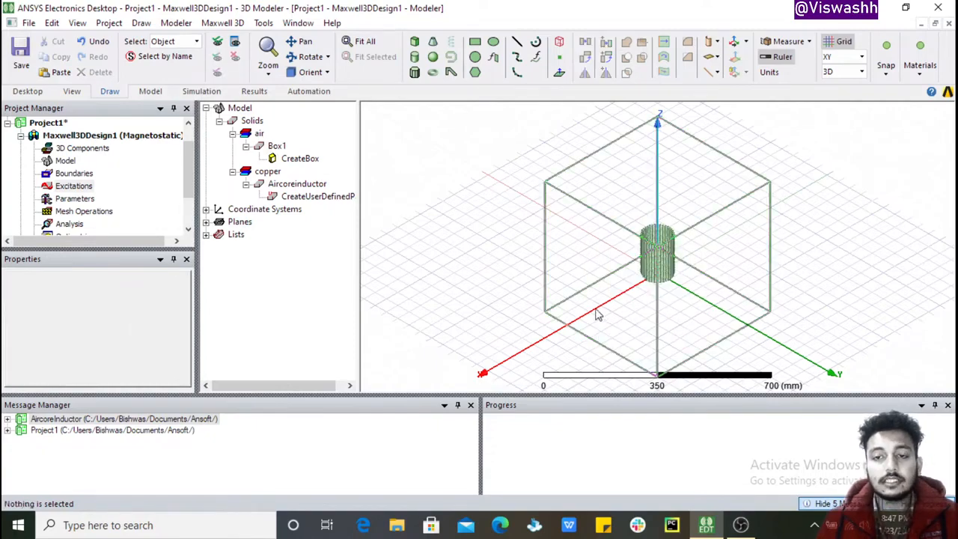
Step: Examine from several sides how the coil sits inside the air region Box1
alt+drag(596, 298, 721, 247)
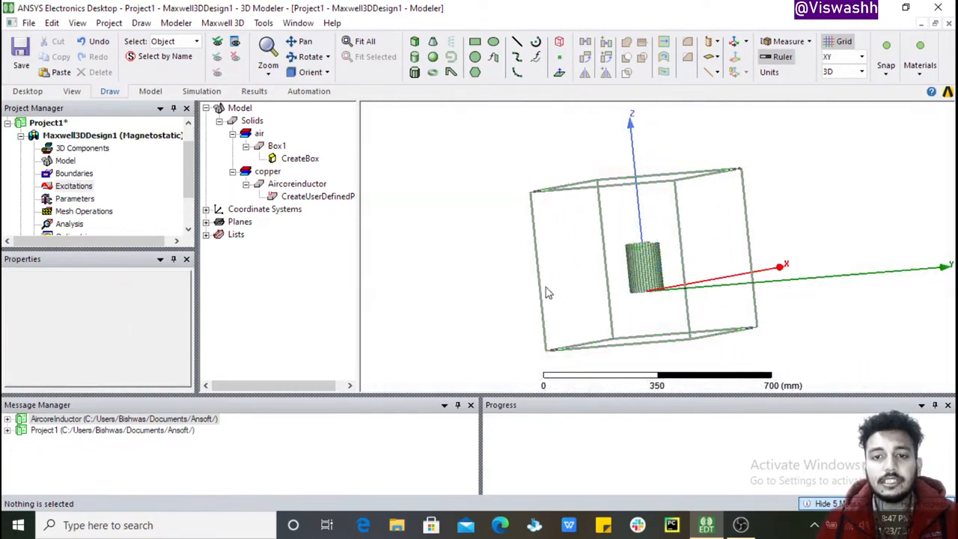
alt+drag(542, 290, 674, 294)
alt+drag(554, 296, 631, 316)
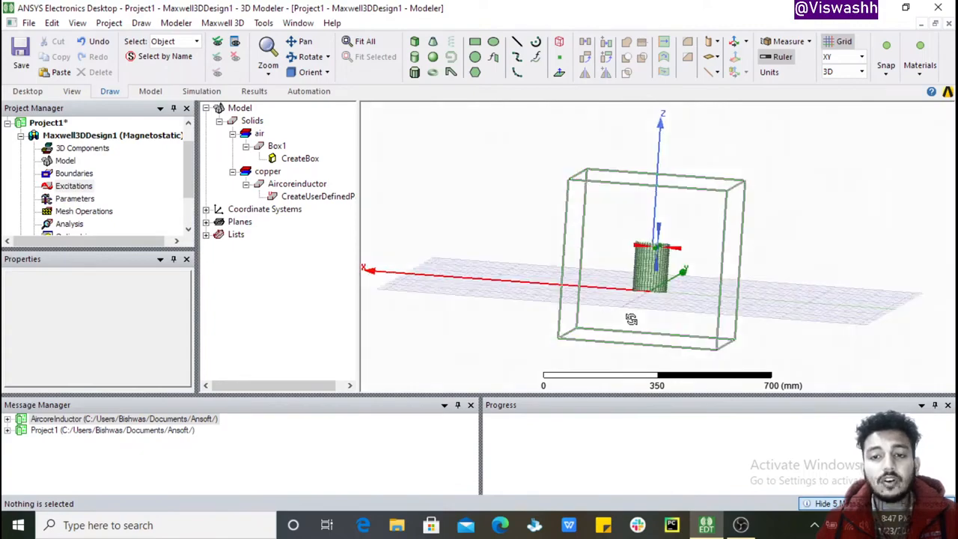
alt+drag(633, 240, 577, 267)
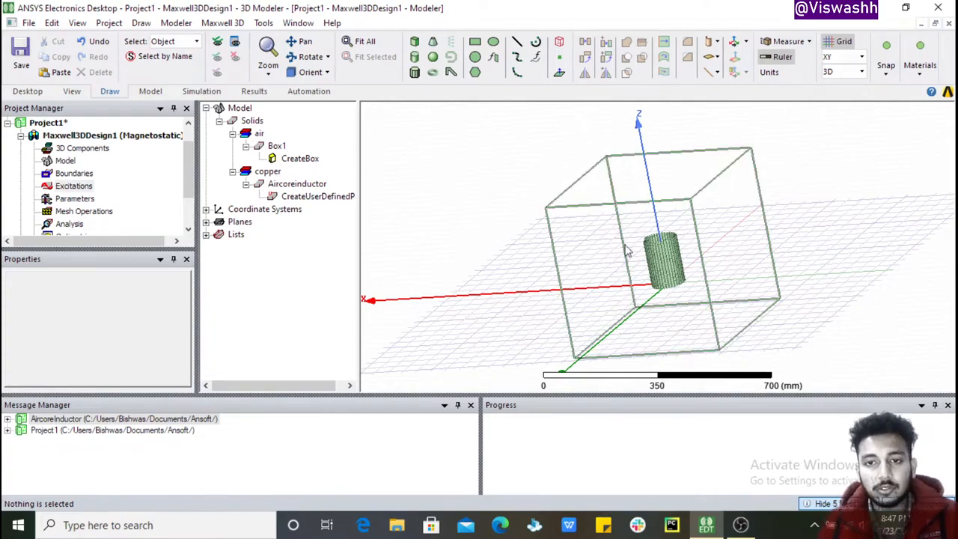
alt+drag(560, 291, 449, 292)
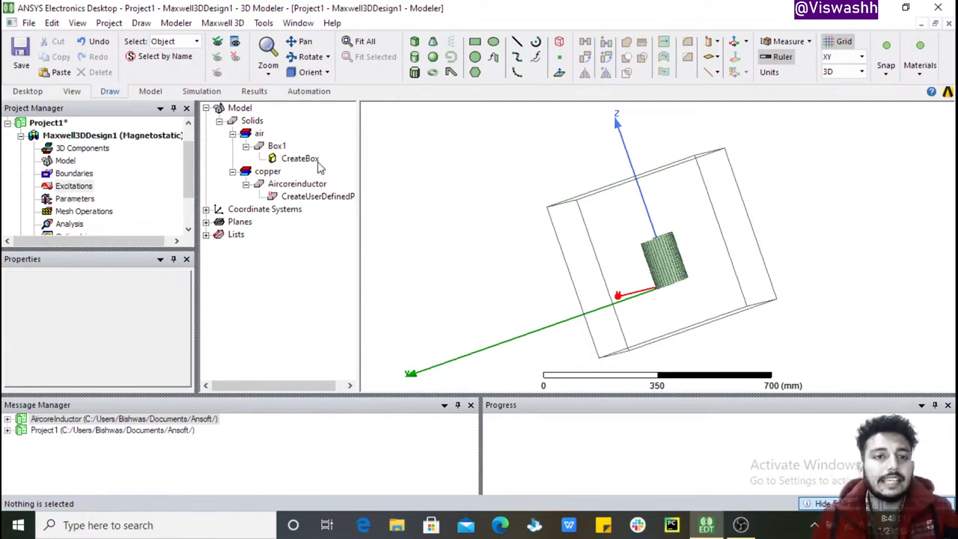
Step: Hide the surrounding air region and set the model to the isometric orientation
click(277, 147)
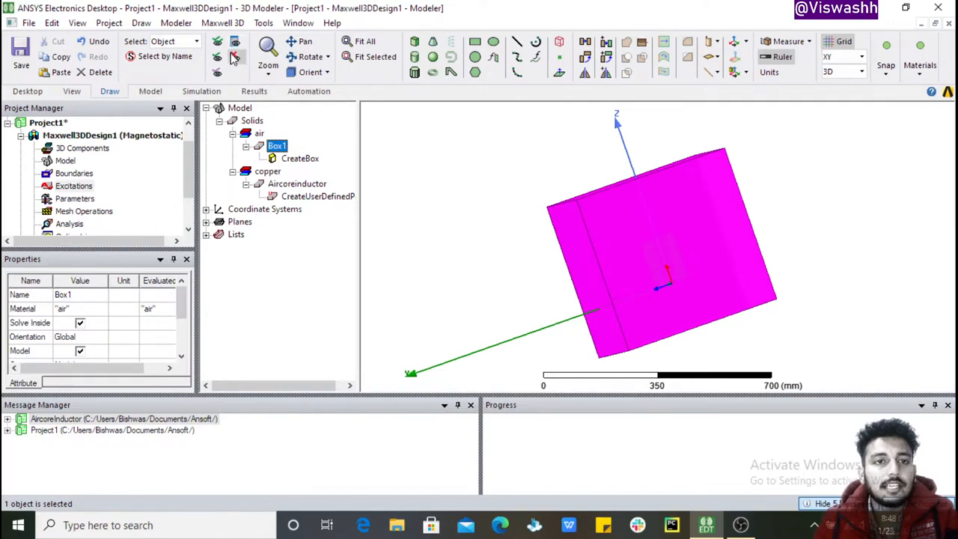
click(235, 57)
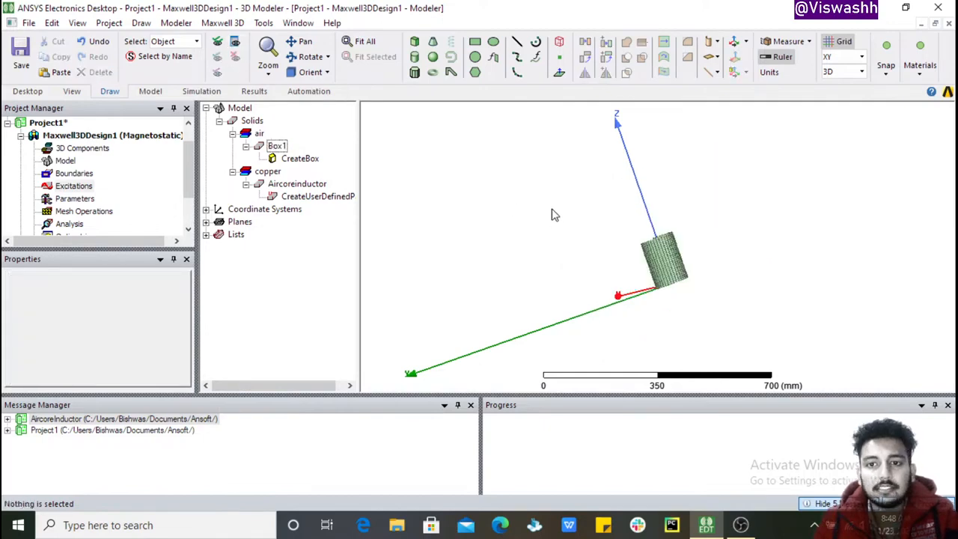
click(311, 72)
click(336, 215)
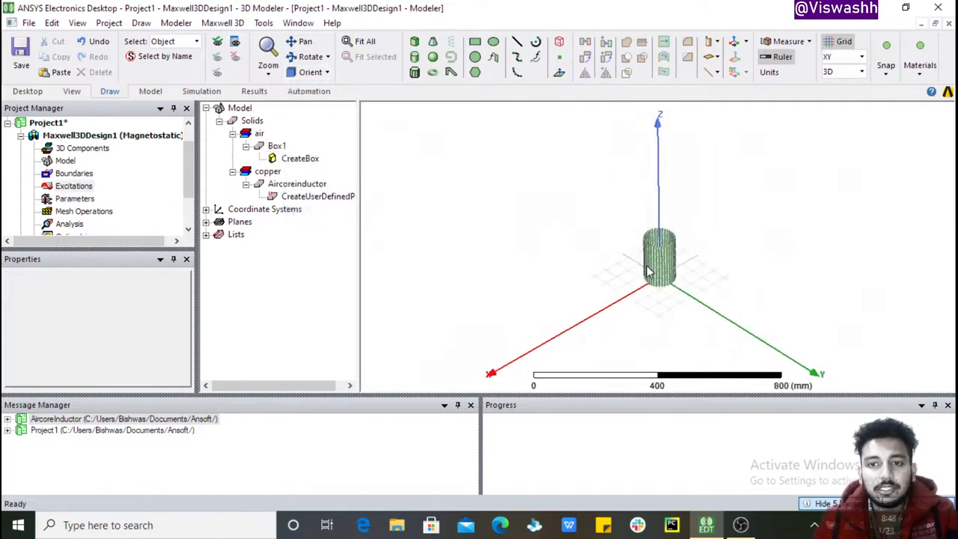
click(549, 219)
Step: Examine the coil's upper and lower wire ends and its base near the origin
scroll(635, 273, up, 5)
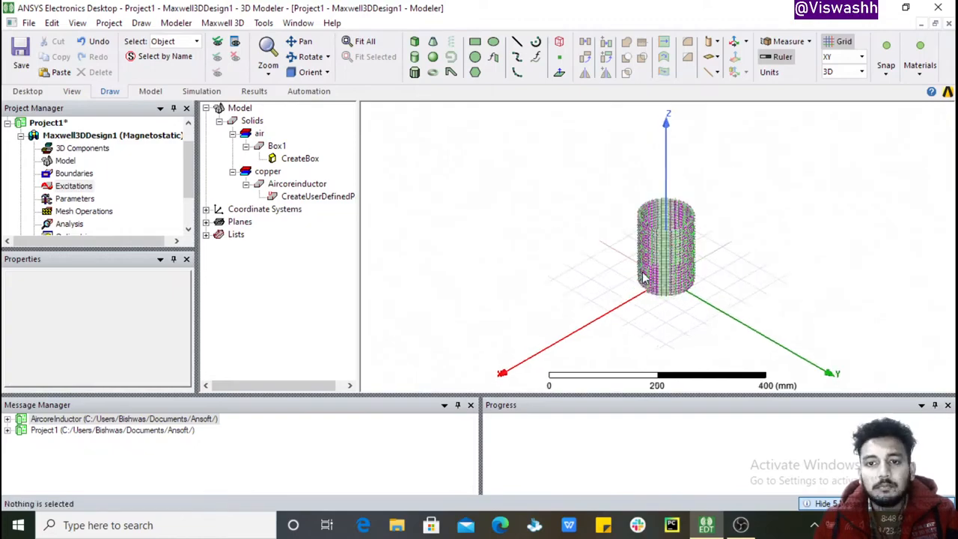
scroll(634, 205, up, 4)
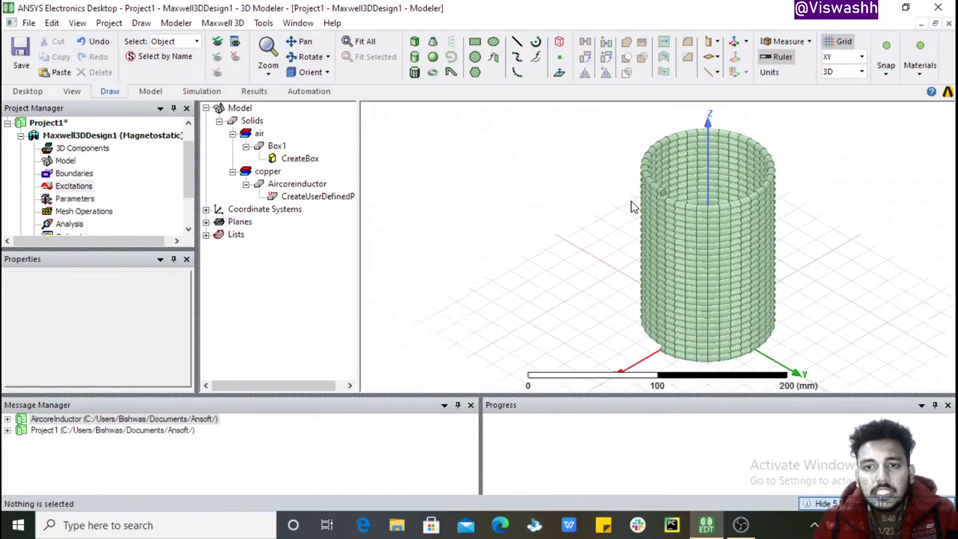
scroll(713, 203, up, 2)
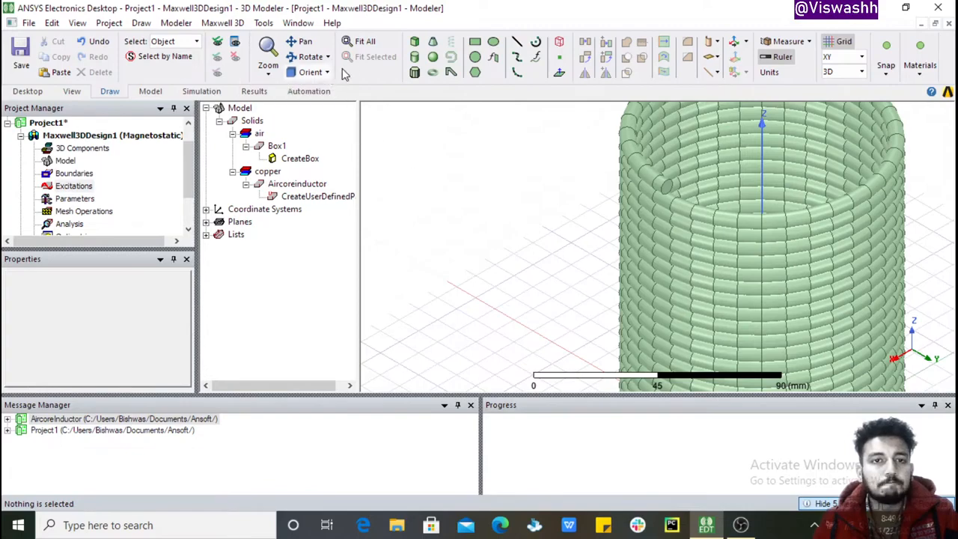
click(356, 44)
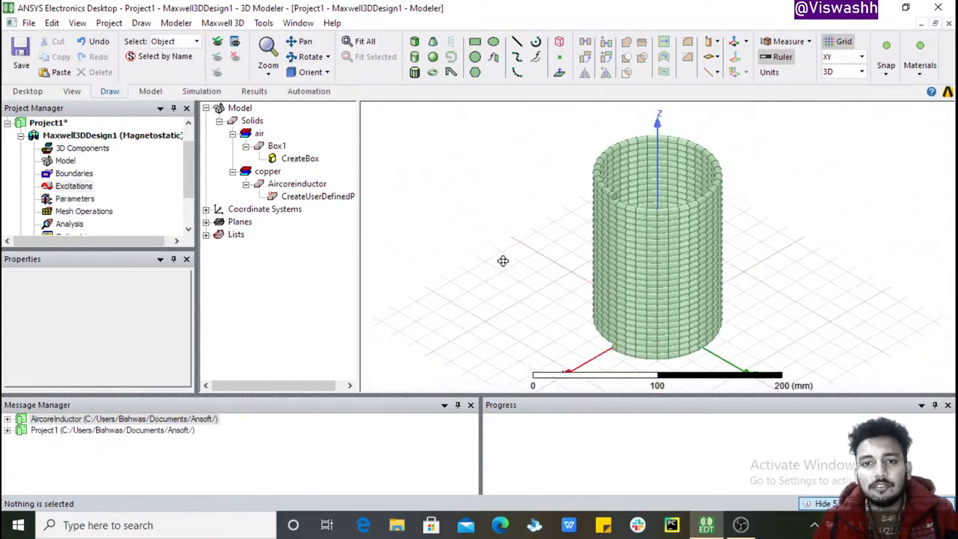
shift+drag(503, 261, 529, 195)
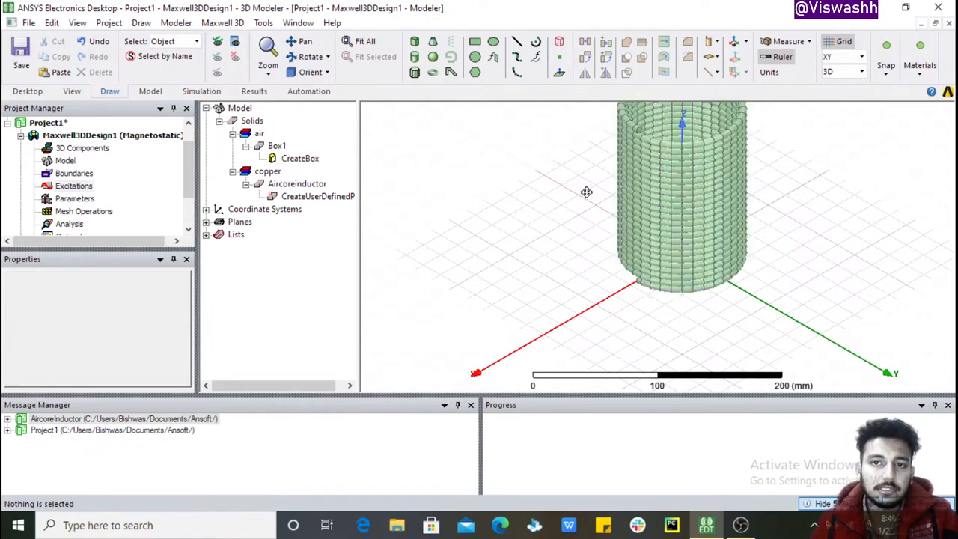
middle_drag(586, 192, 593, 214)
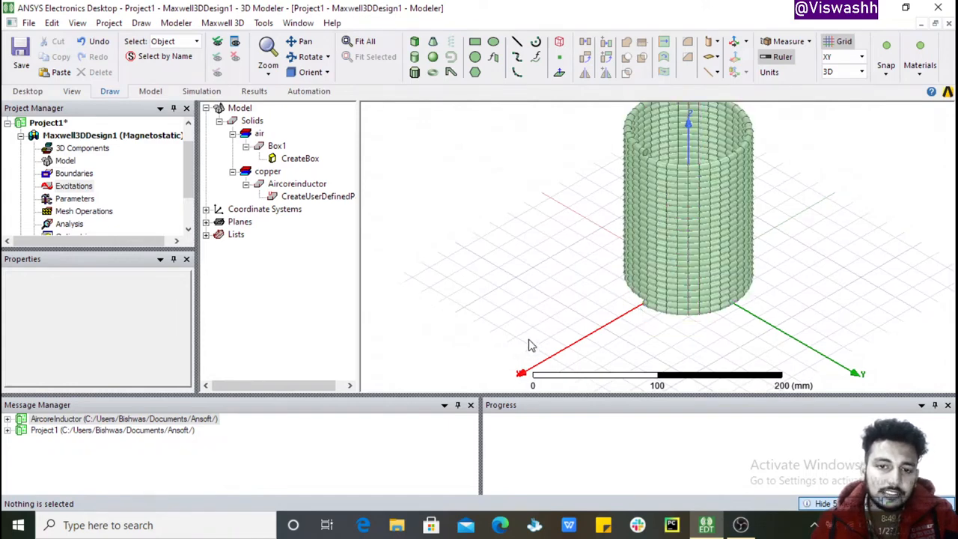
middle_drag(537, 328, 540, 282)
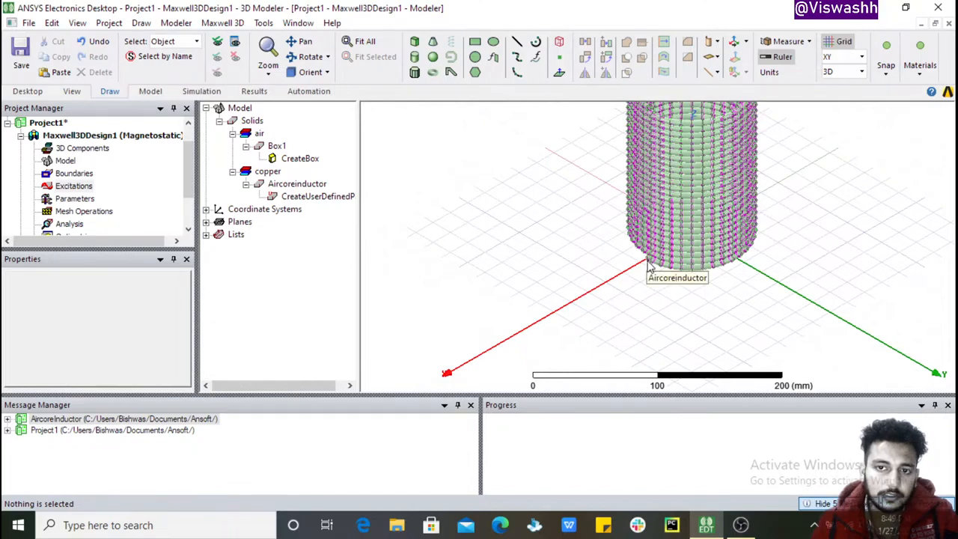
middle_drag(599, 172, 594, 223)
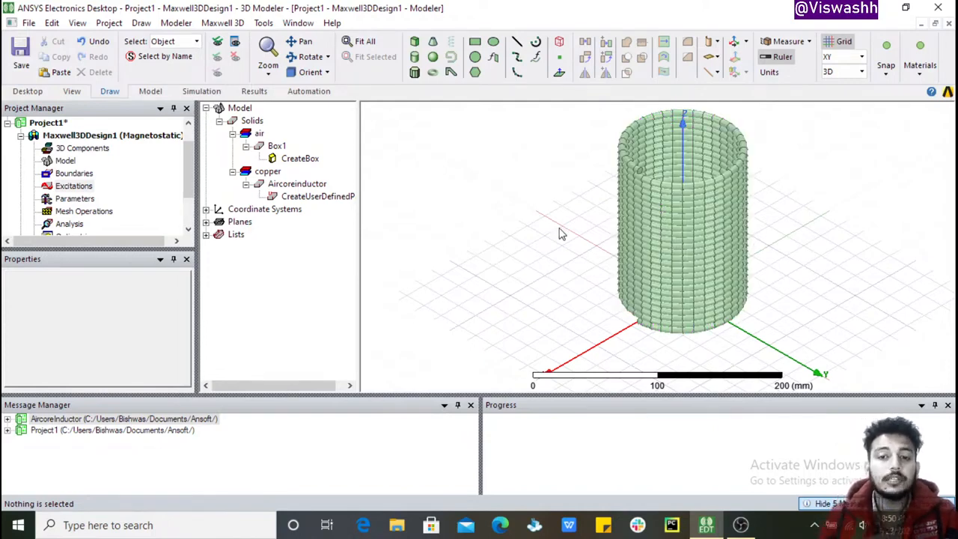
Step: Show Box1 in the model again, fit everything in view and clear the selection
click(274, 146)
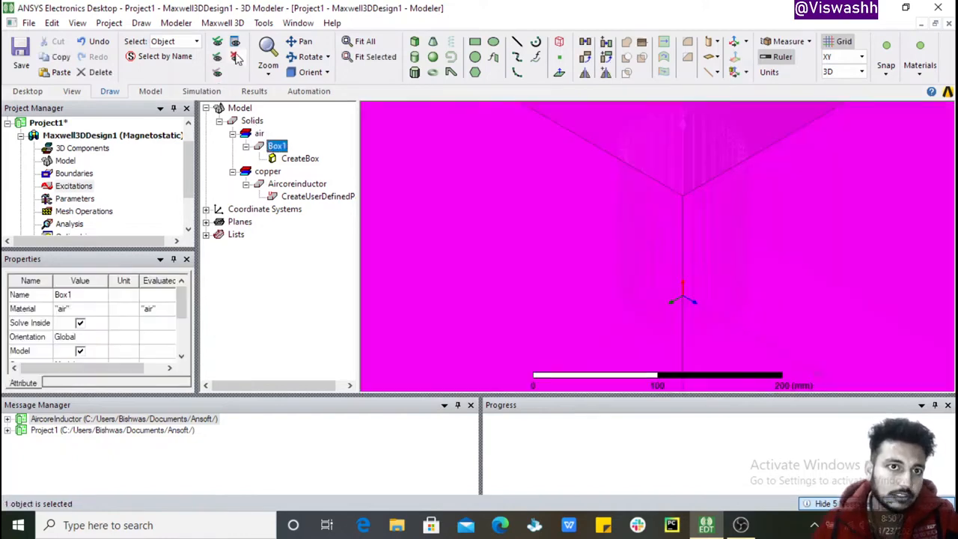
click(365, 41)
click(487, 249)
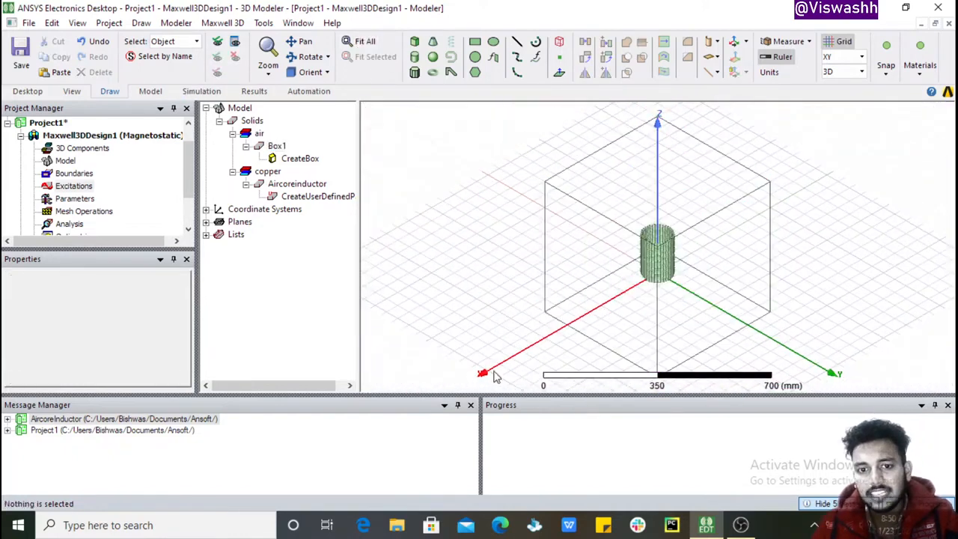
Step: In face selection mode, pick the Box1 face on the positive X side, inspect it, and deselect it
click(584, 261)
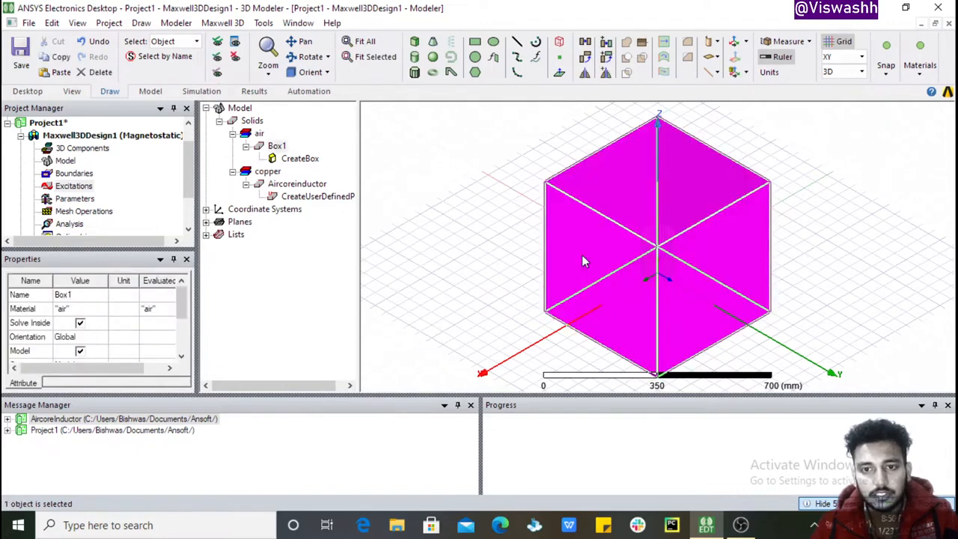
key(f)
click(592, 257)
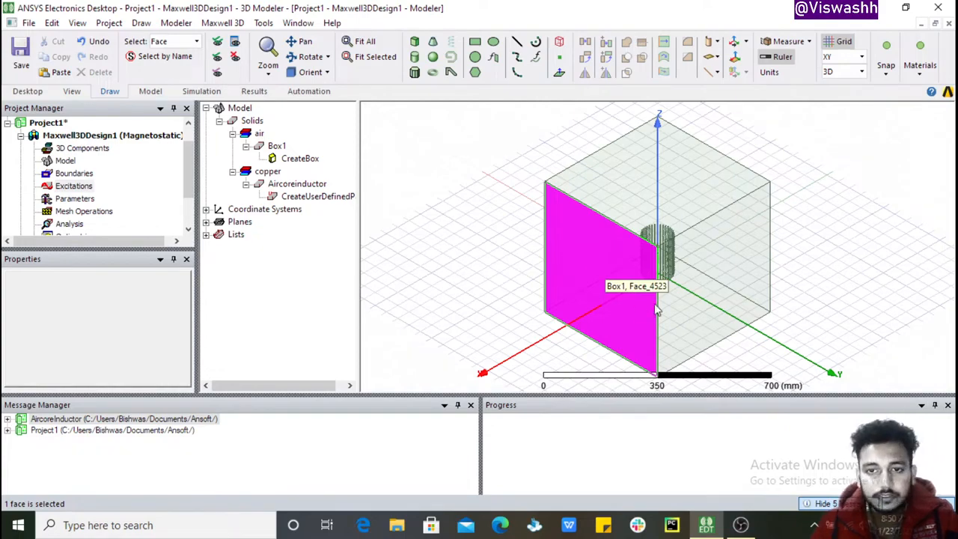
middle_drag(655, 308, 580, 308)
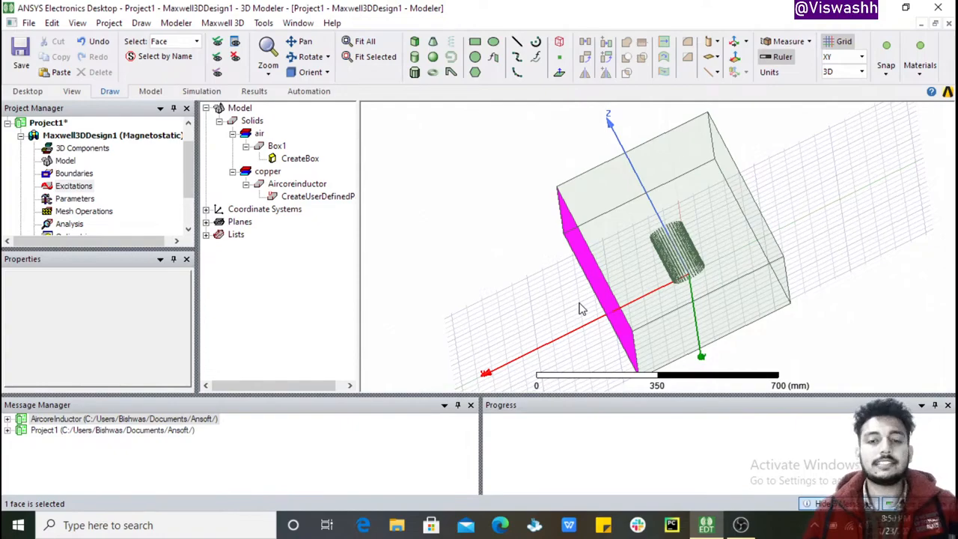
middle_drag(556, 308, 598, 309)
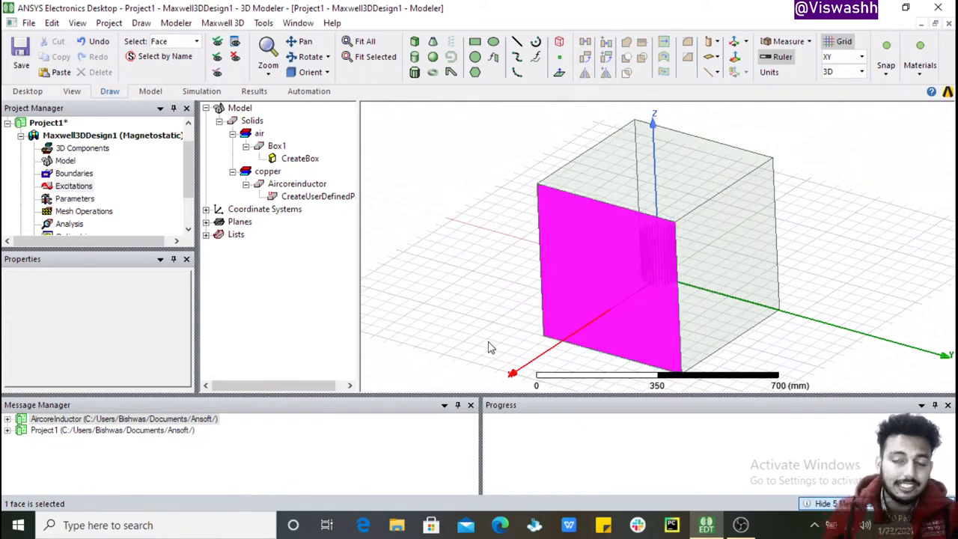
click(498, 301)
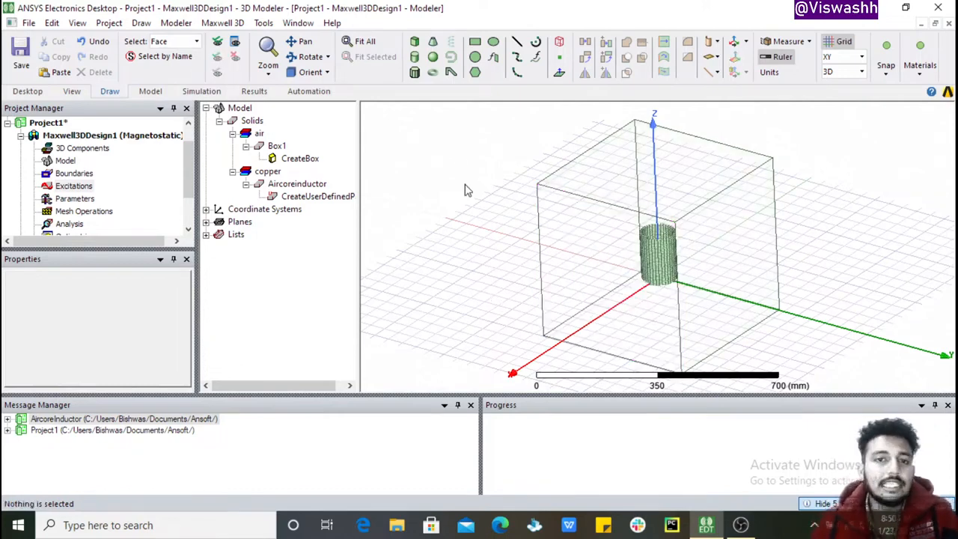
Step: Switch to object selection mode, hide the Box1 air region and fit the coil in view
key(o)
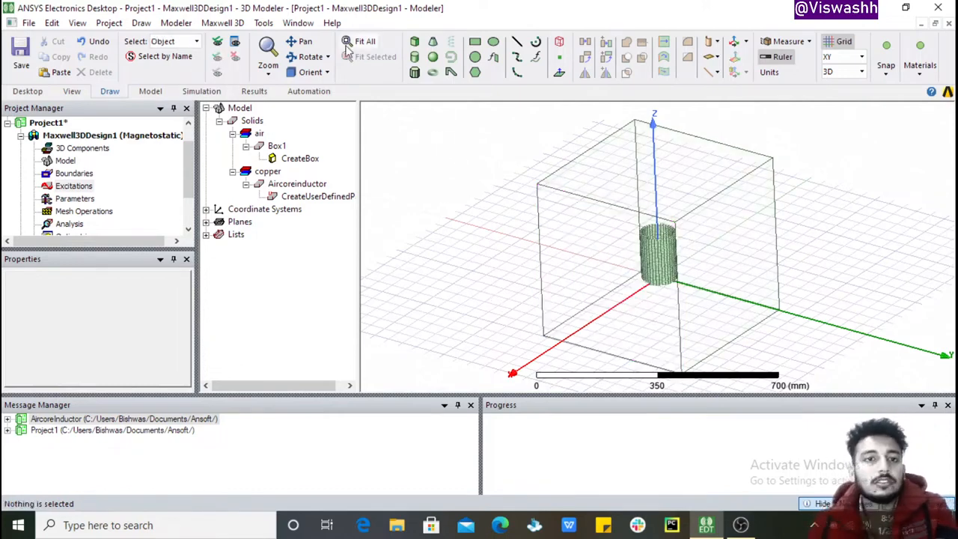
click(273, 146)
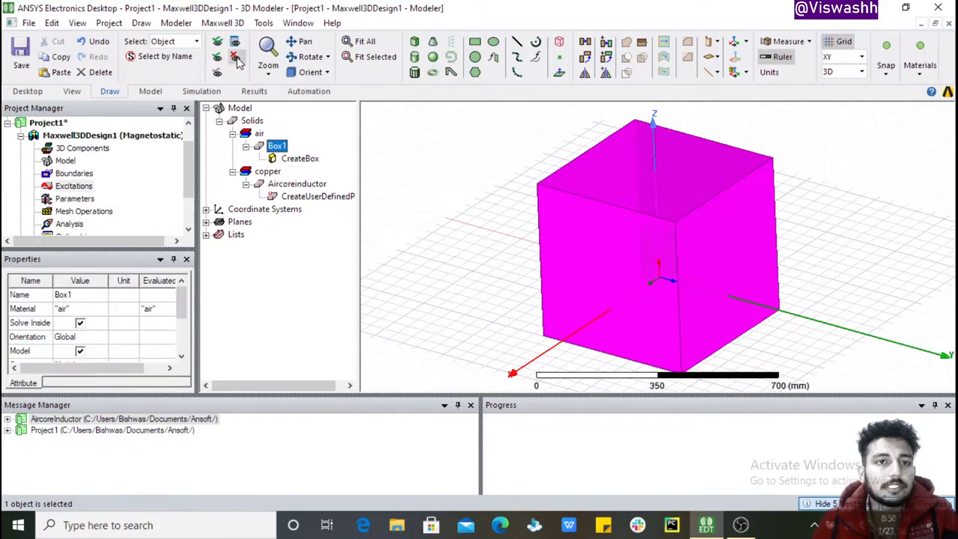
click(235, 57)
click(367, 40)
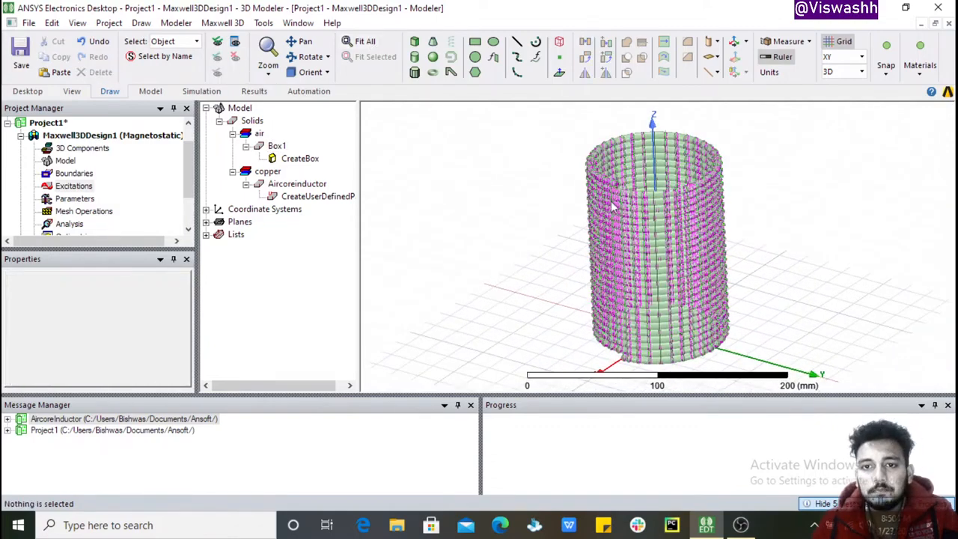
Step: Draw a two-segment polyline from the centre of the upper wire end face through about (35.4, -35.3, 128.5) to (72, -42, 128) mm
scroll(615, 197, up, 4)
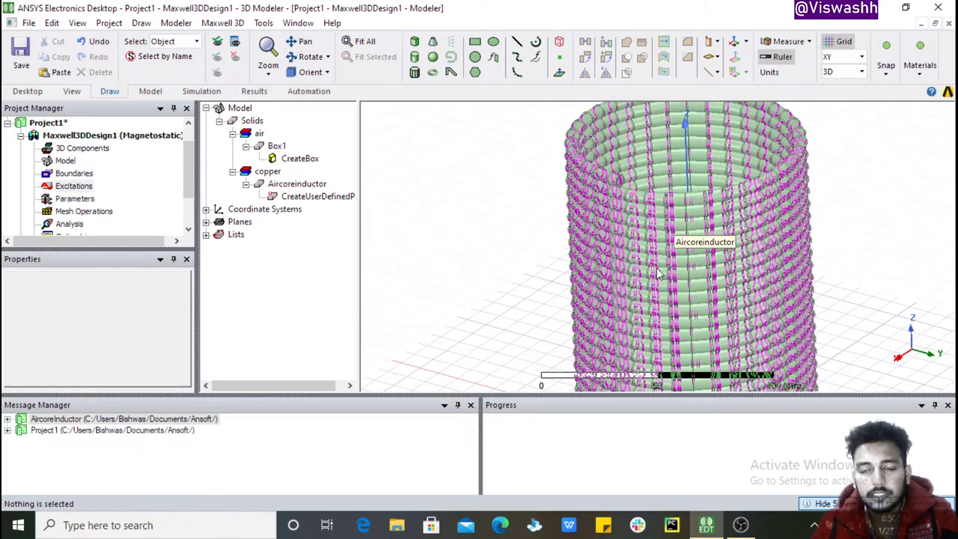
alt+drag(656, 275, 607, 275)
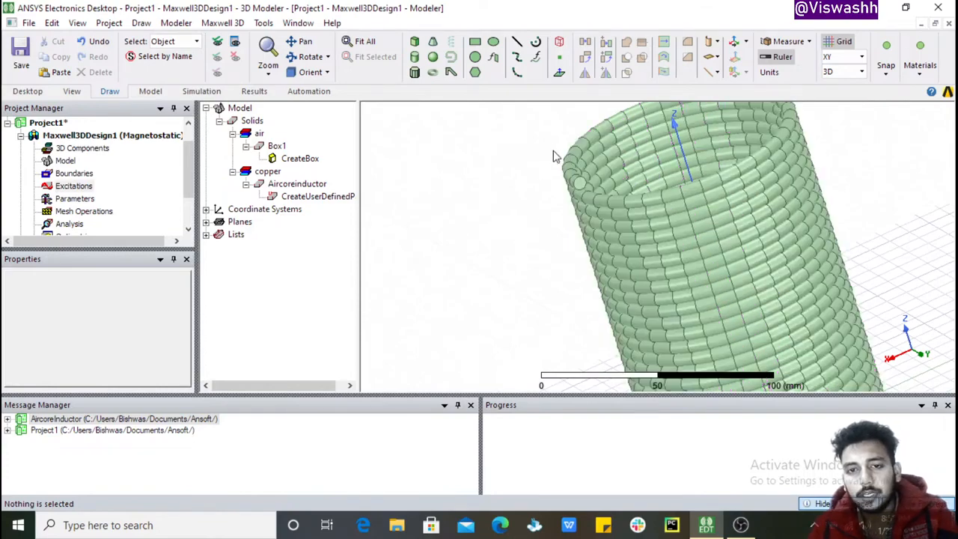
scroll(578, 180, up, 4)
scroll(581, 188, up, 3)
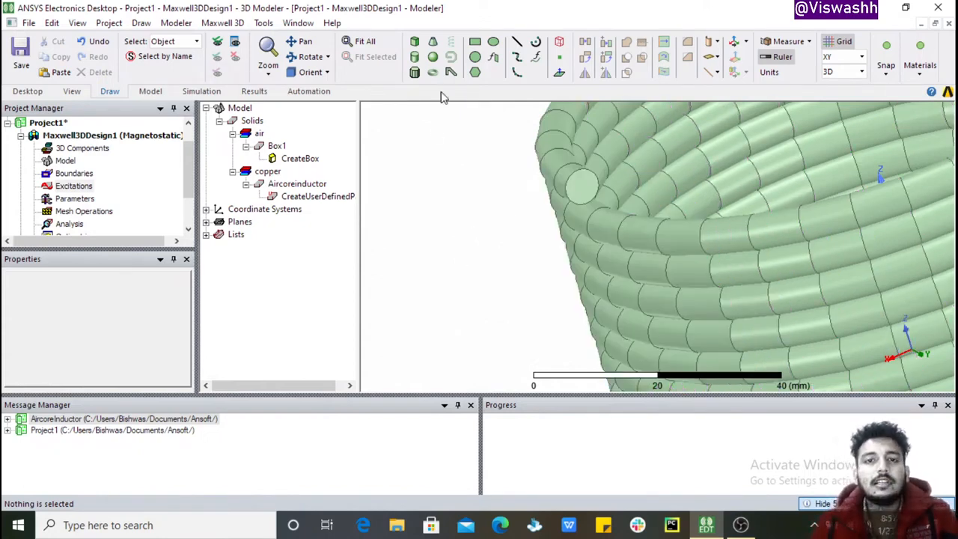
click(517, 45)
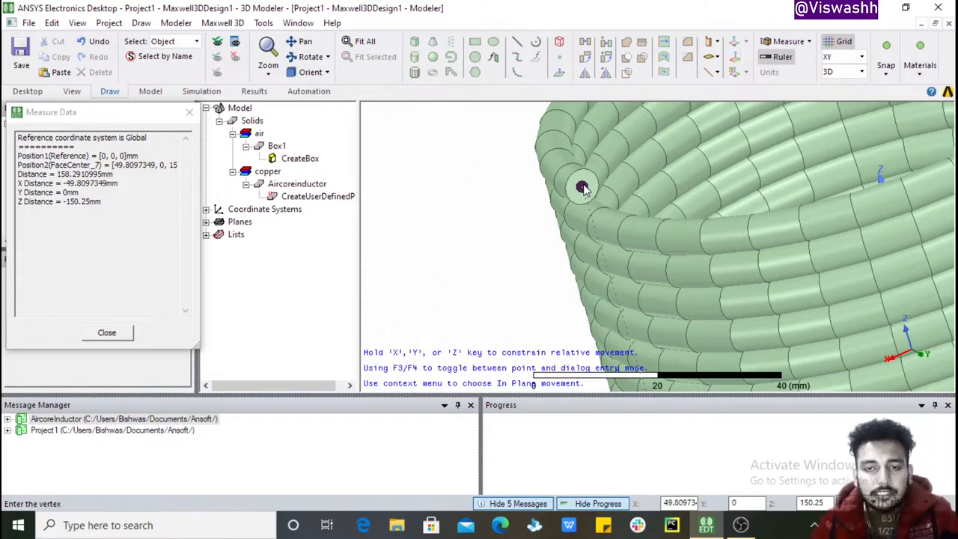
click(582, 188)
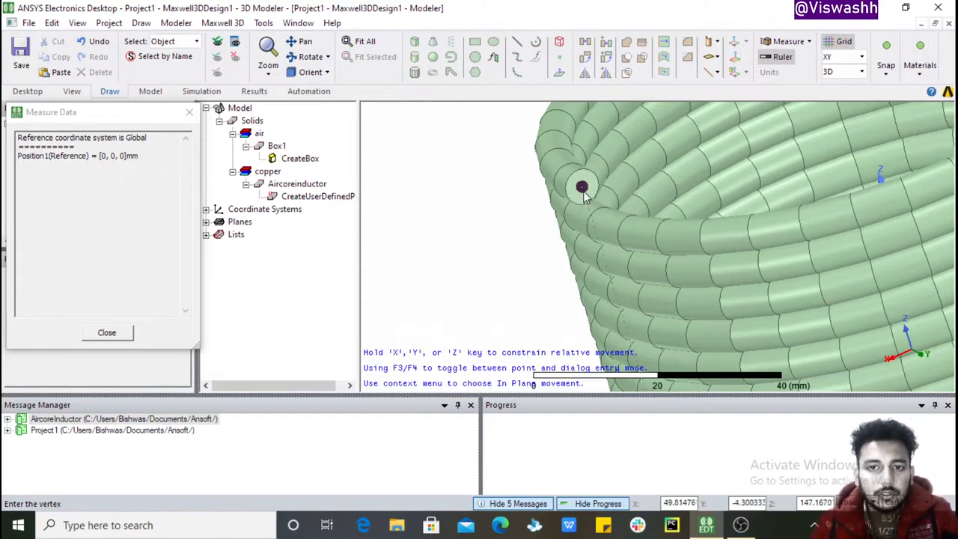
click(582, 189)
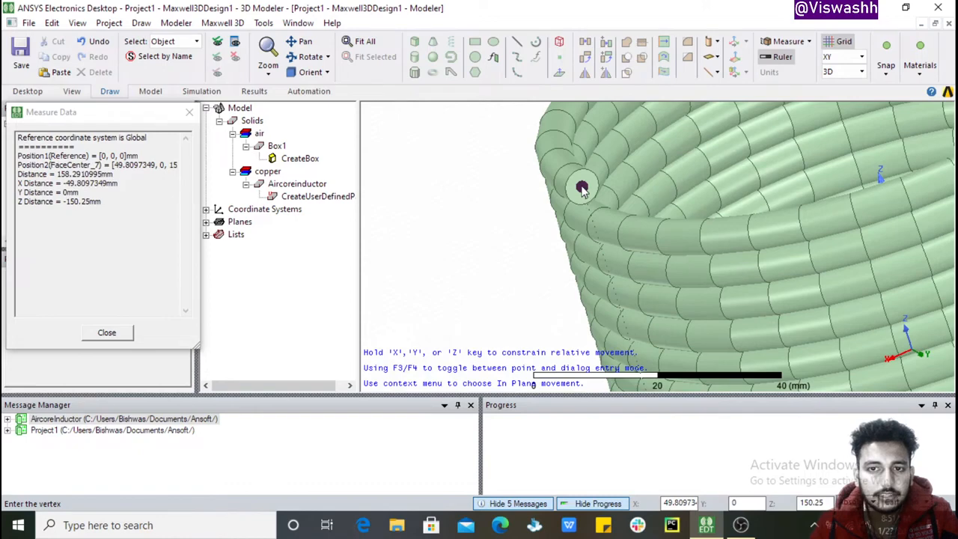
click(582, 189)
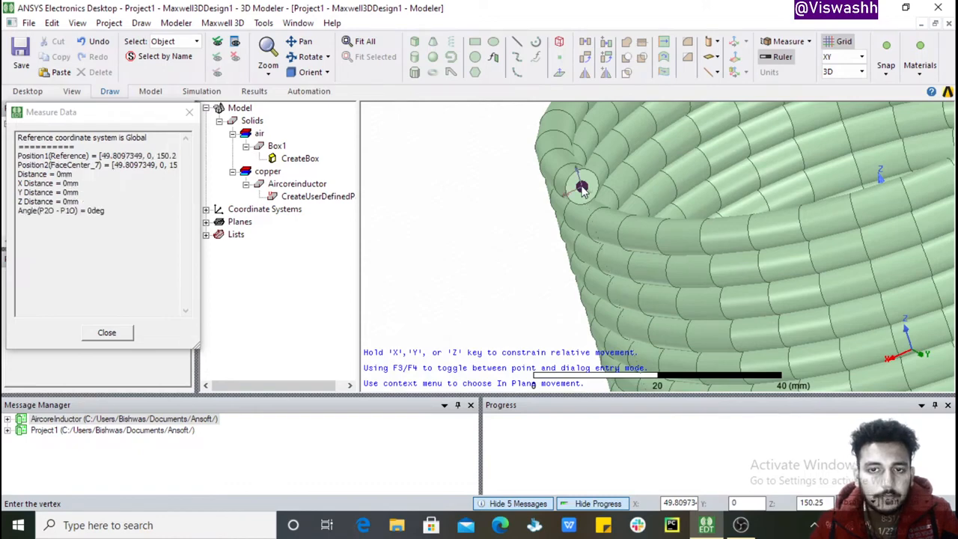
click(603, 224)
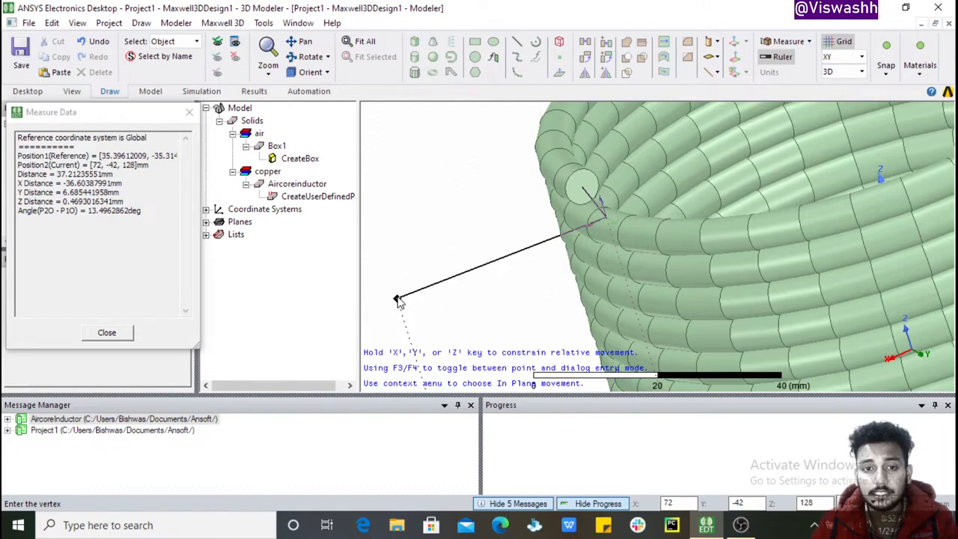
double_click(398, 298)
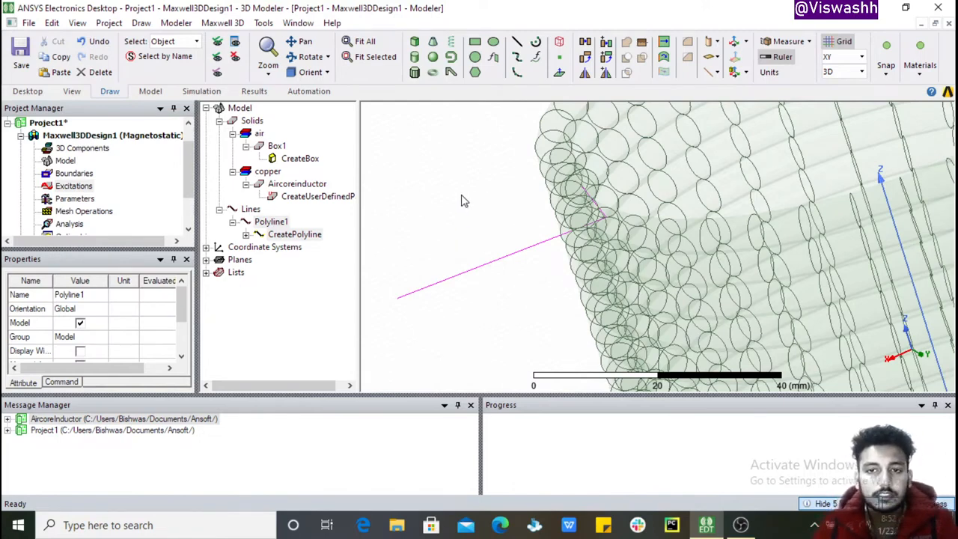
click(462, 200)
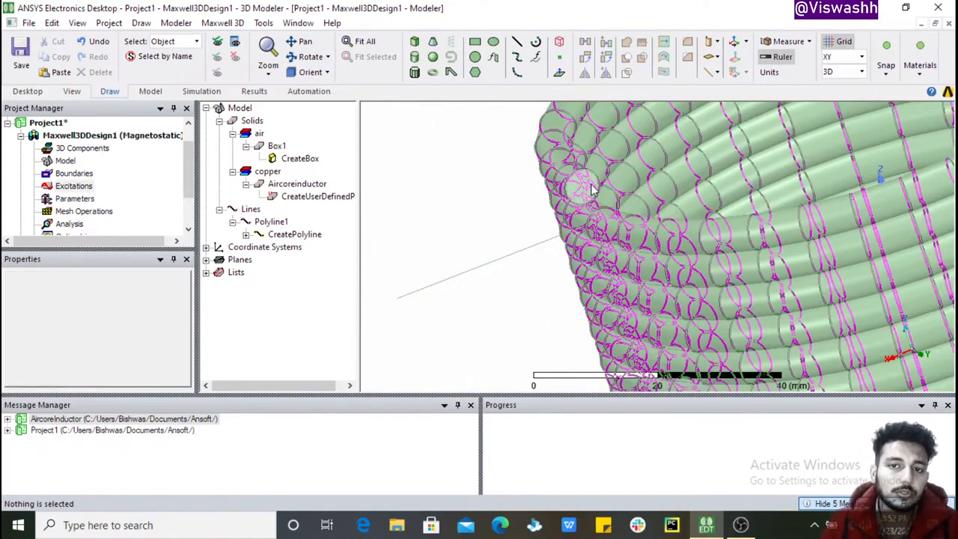
Step: Open the properties of Polyline1's first line segment and place the dialog clear of the wire end
click(246, 236)
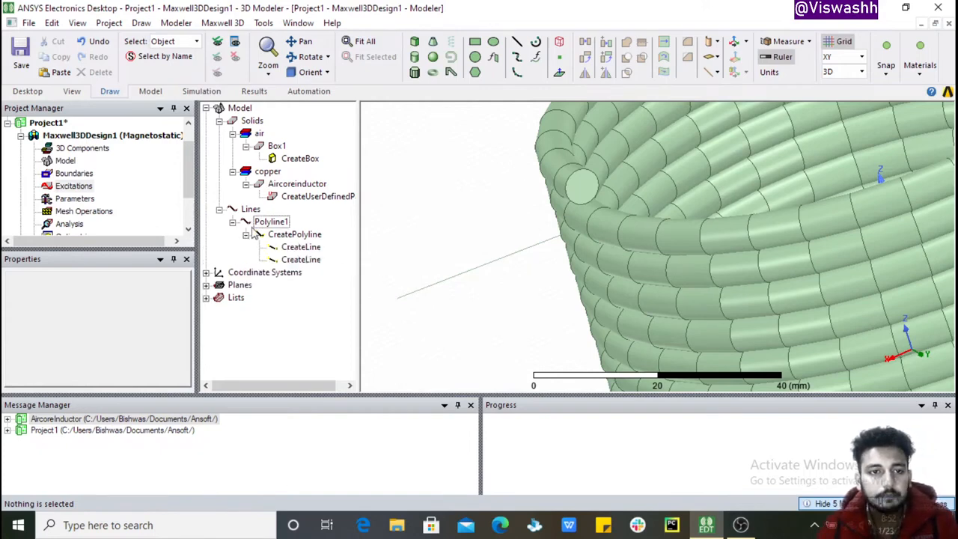
double_click(303, 250)
drag(206, 161, 534, 305)
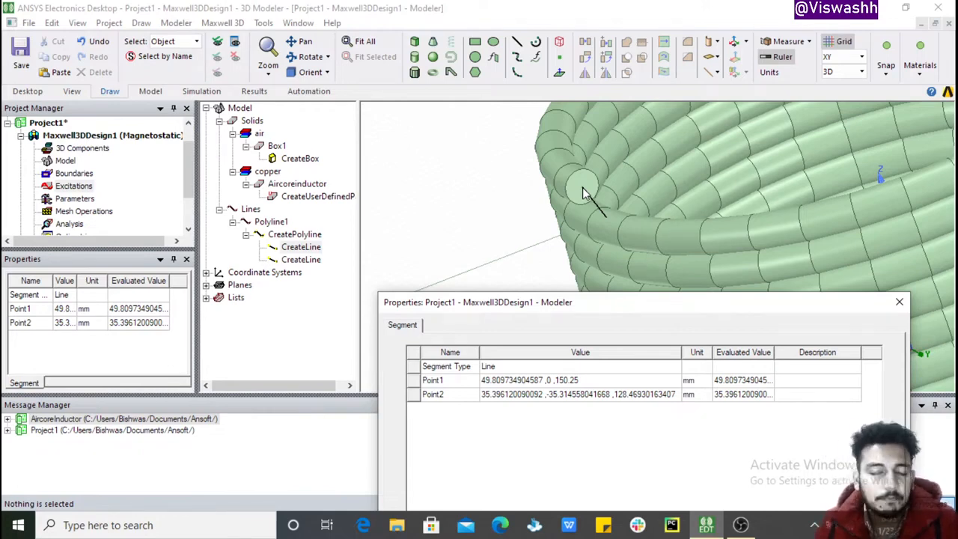
drag(630, 307, 376, 234)
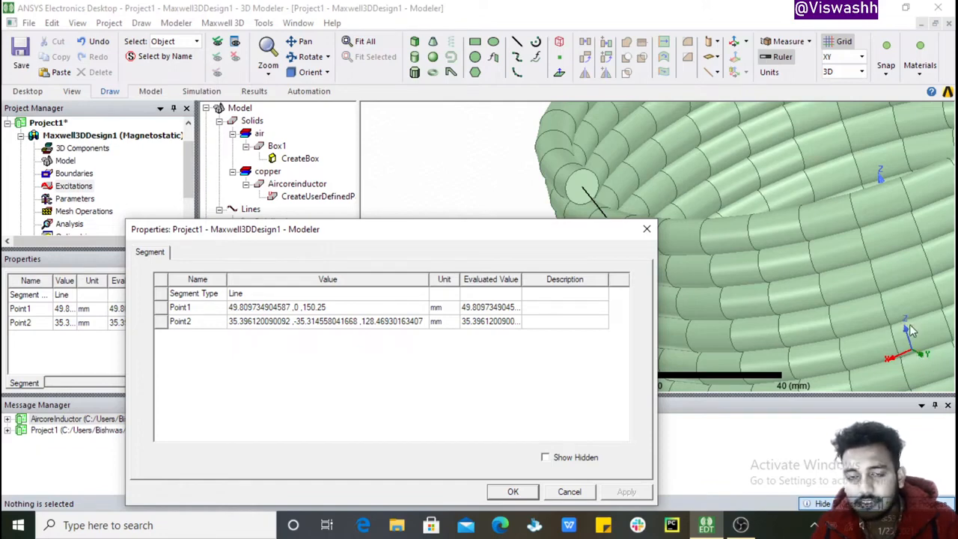
drag(523, 237, 692, 264)
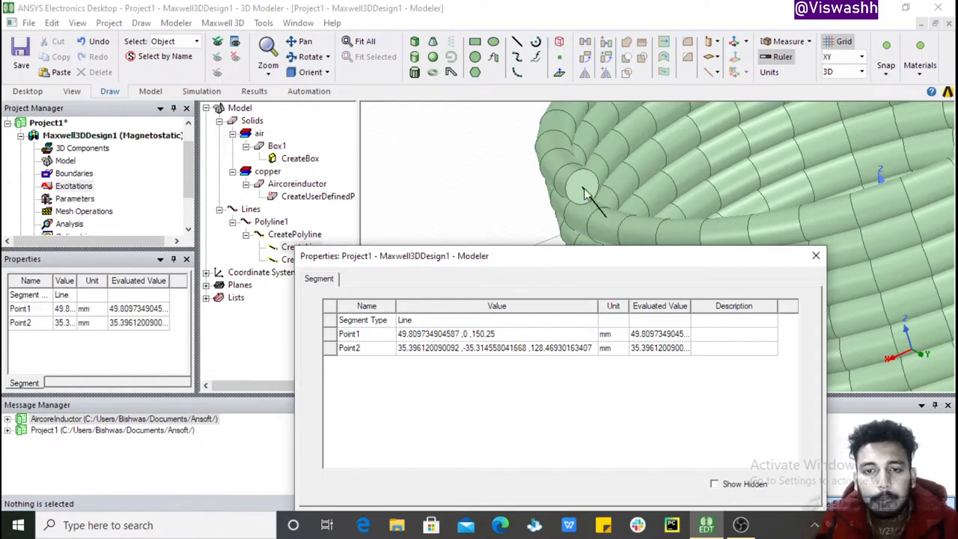
Step: Set the X coordinate of the first segment's Point2 to 49.809734904587 mm, matching Point1, and apply it
double_click(429, 336)
click(426, 334)
click(458, 335)
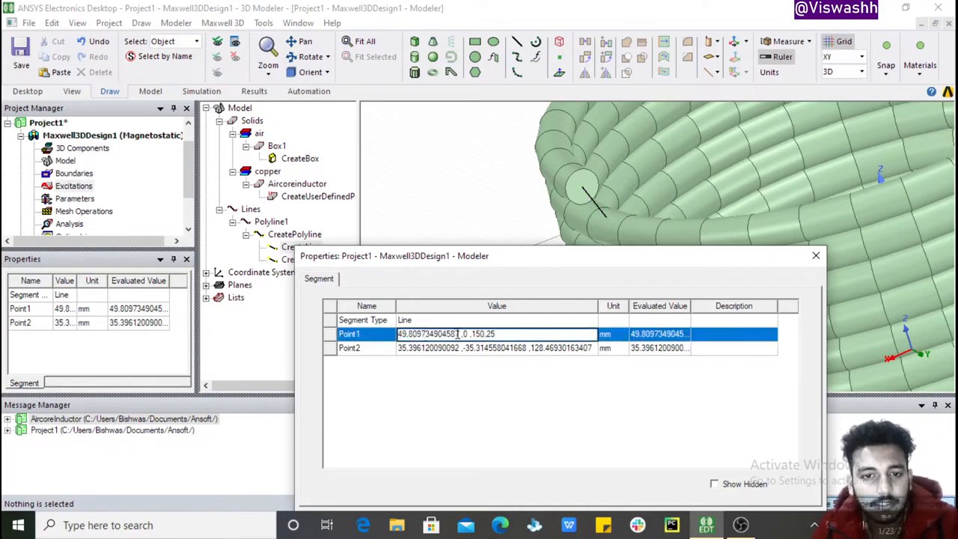
drag(457, 335, 395, 335)
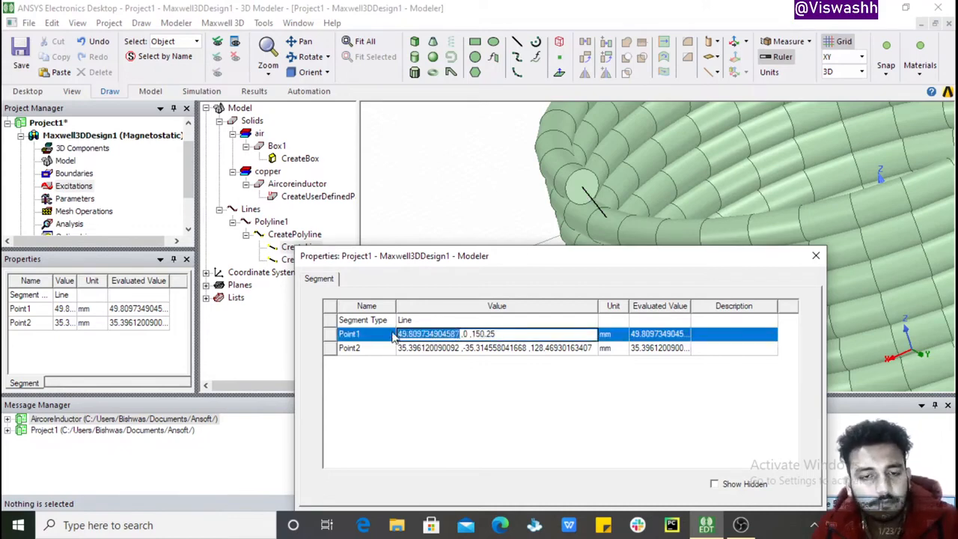
double_click(423, 349)
click(459, 349)
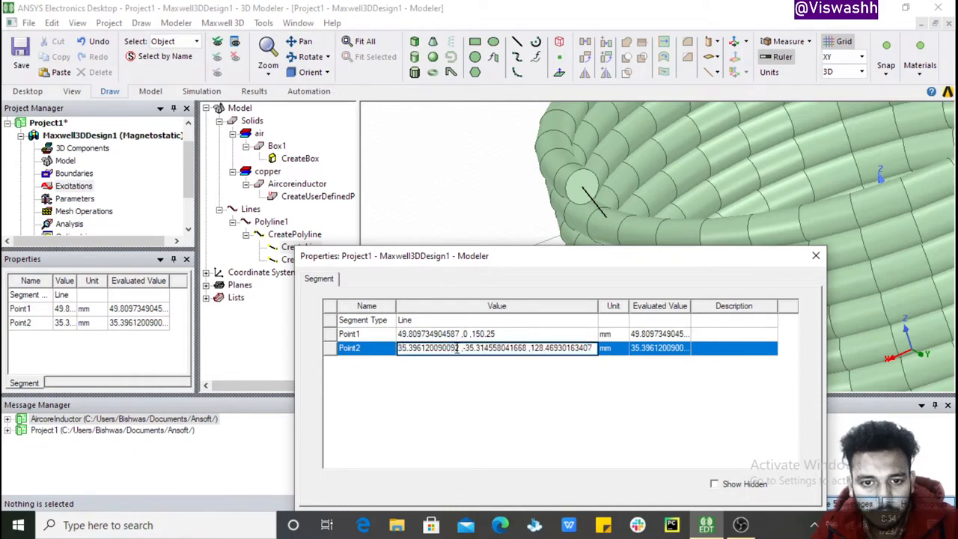
drag(459, 349, 385, 349)
text(49.809734904587)
click(599, 428)
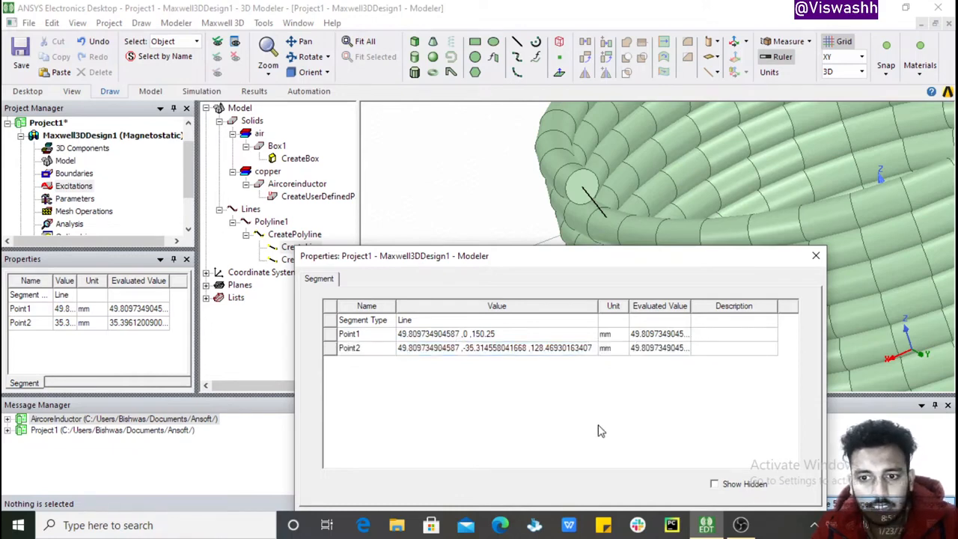
drag(614, 262, 609, 217)
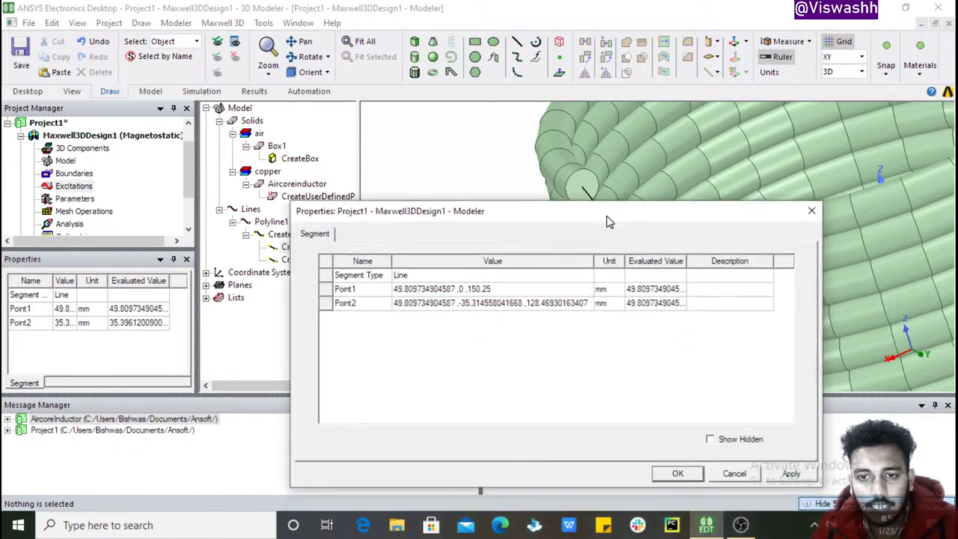
click(786, 475)
drag(588, 213, 634, 273)
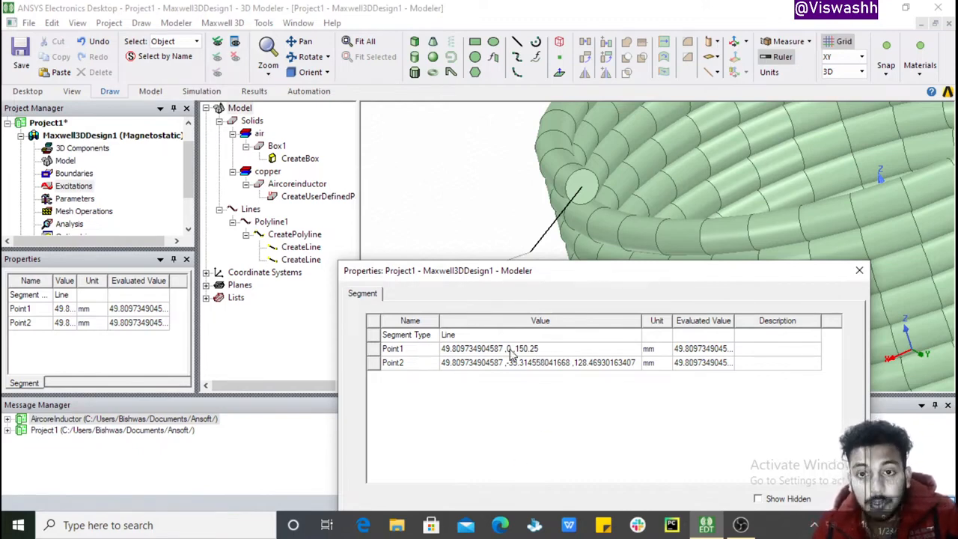
Step: Try to replace the Y and Z coordinates of the first segment's Point2 with Point1's Z value, 150.25
drag(596, 276, 559, 276)
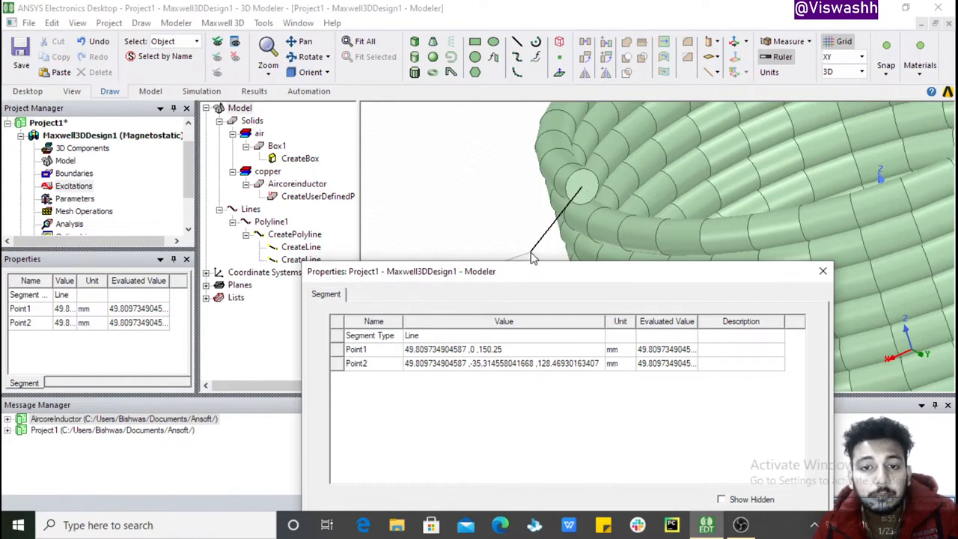
click(509, 351)
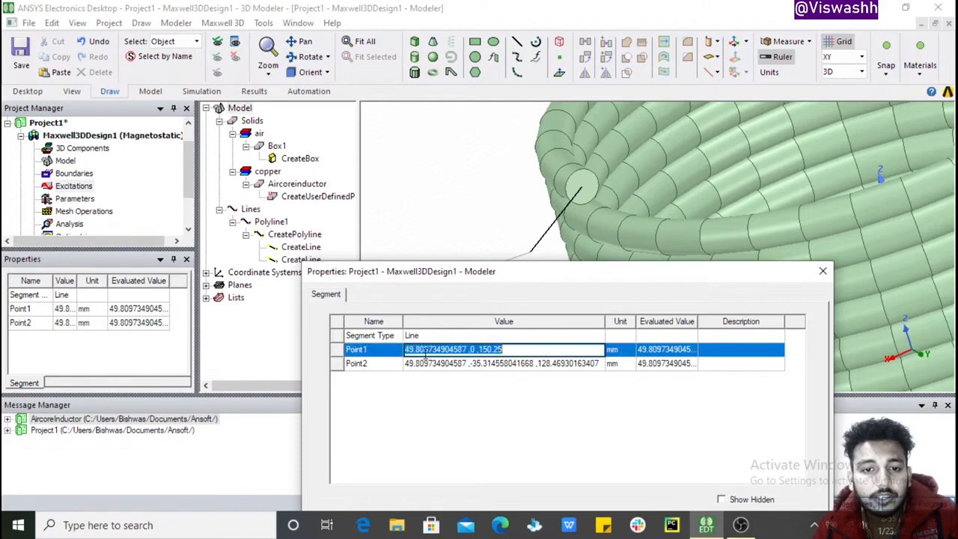
click(477, 349)
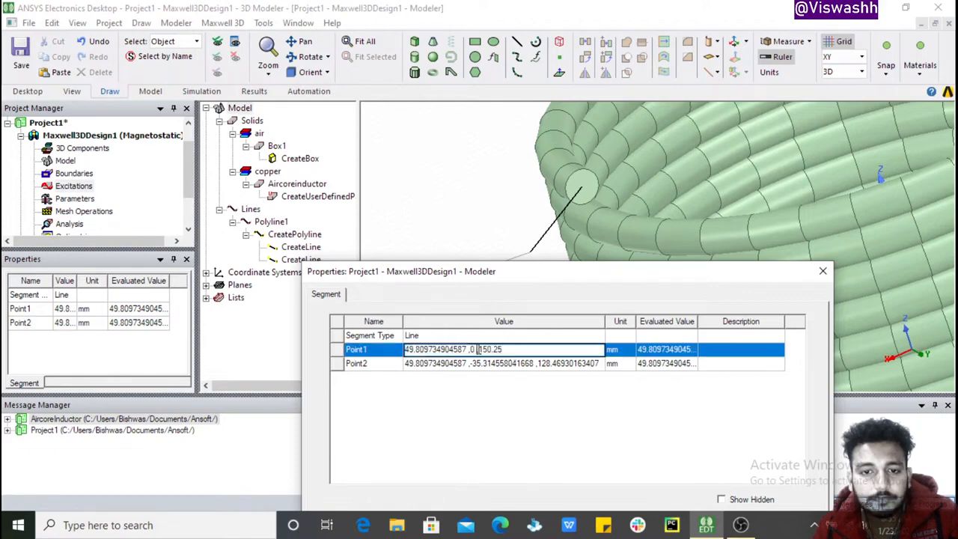
drag(479, 349, 526, 354)
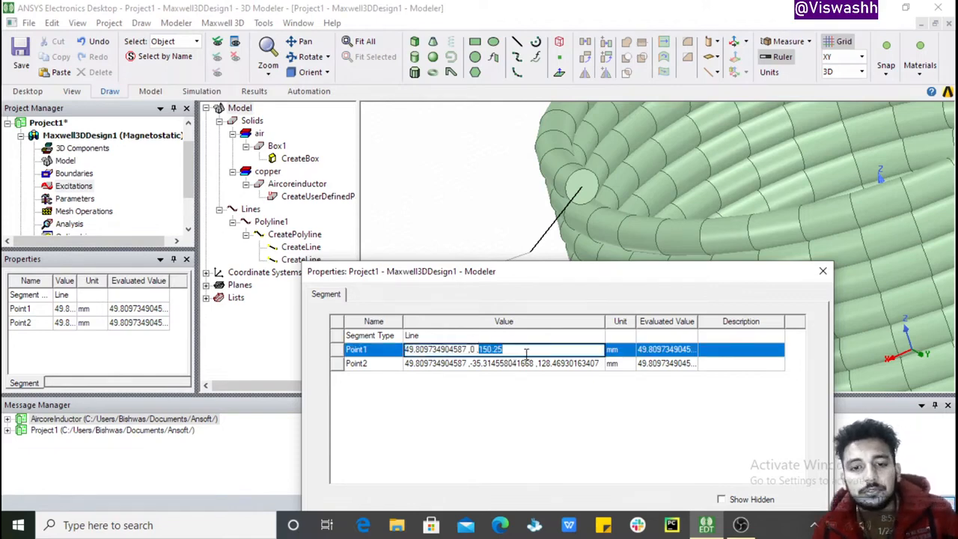
click(473, 363)
click(473, 363)
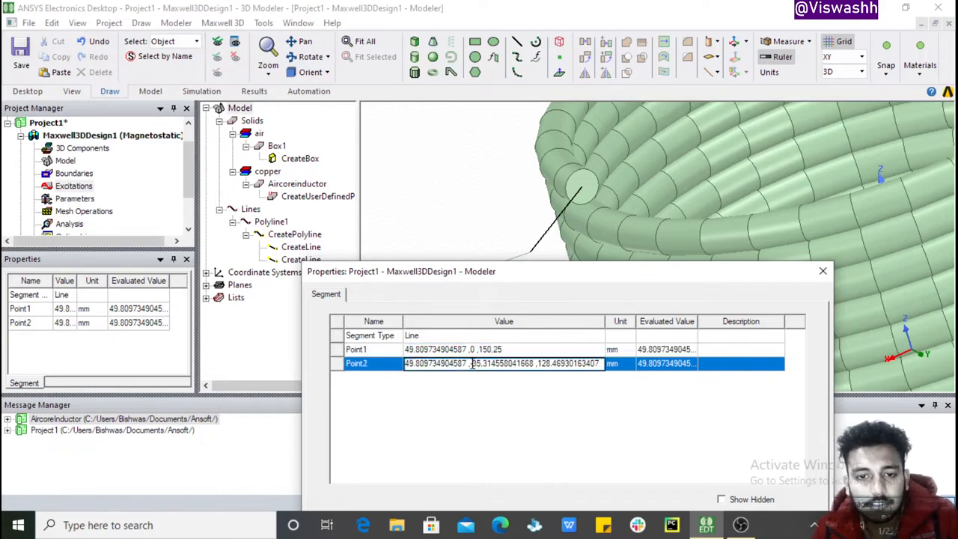
drag(473, 363, 599, 365)
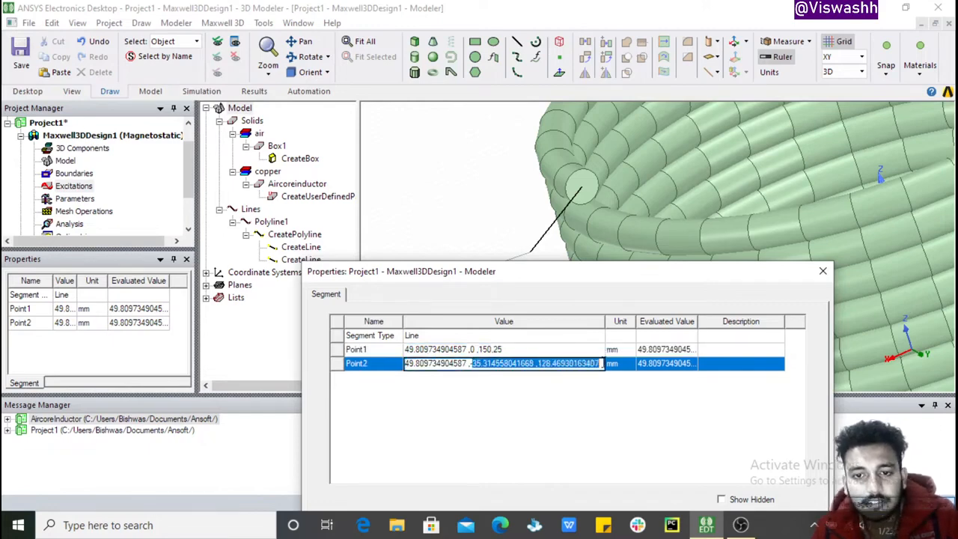
text(-150.25)
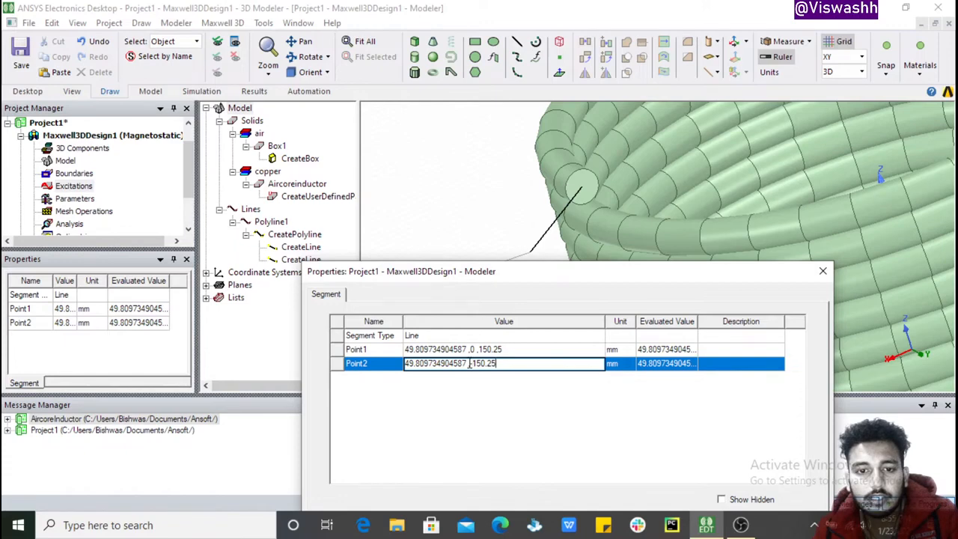
key(BackSpace)
key(Return)
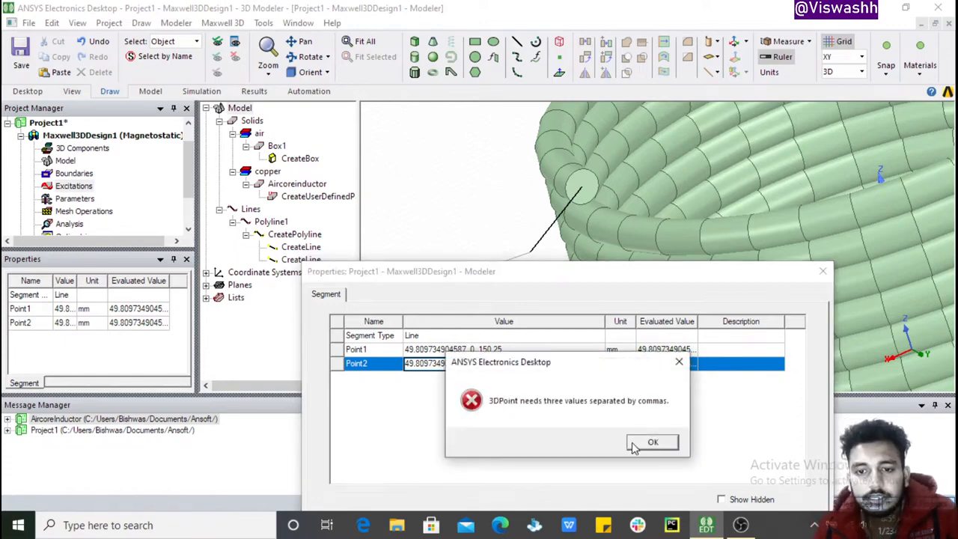
click(651, 442)
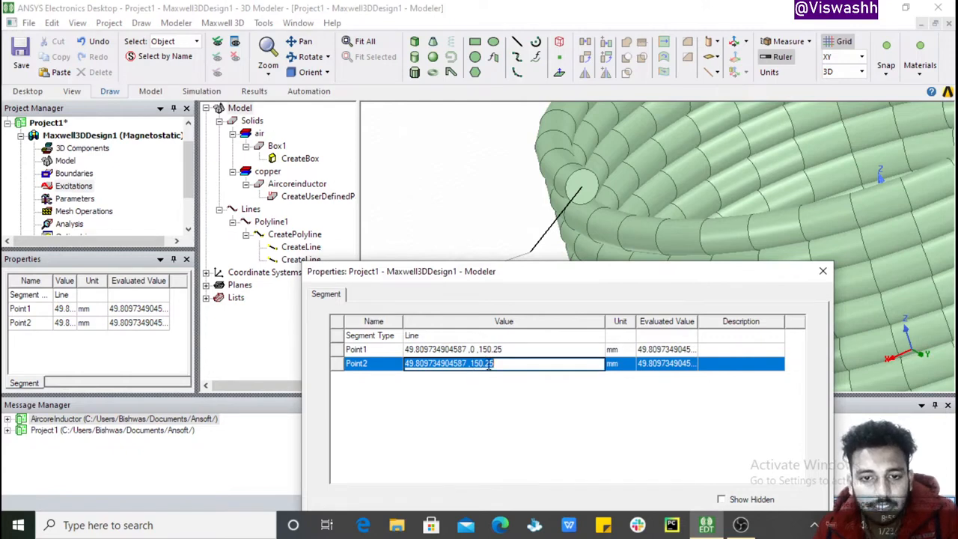
Step: Set the first segment's Point2 to 49.809734904587, 0, 150.25 mm, apply it and close the segment properties
click(483, 364)
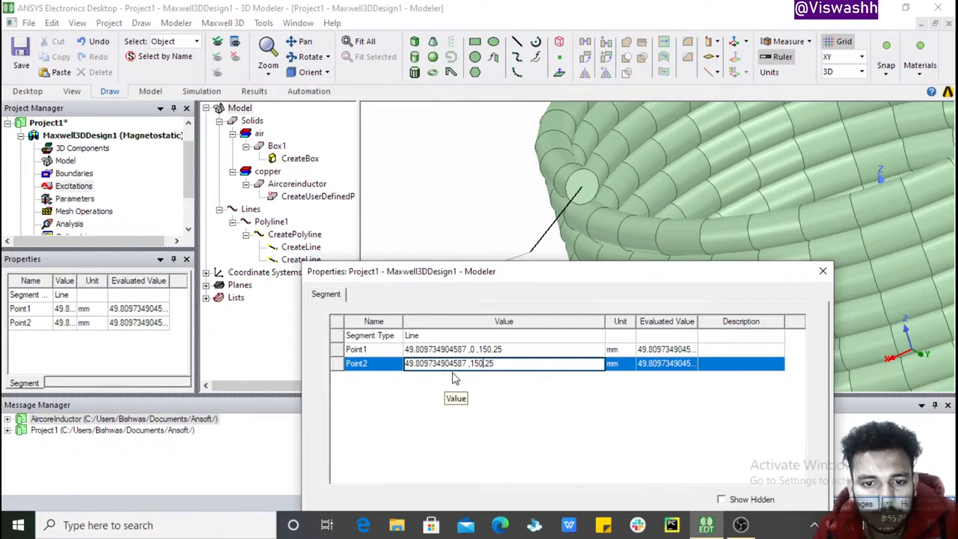
click(483, 389)
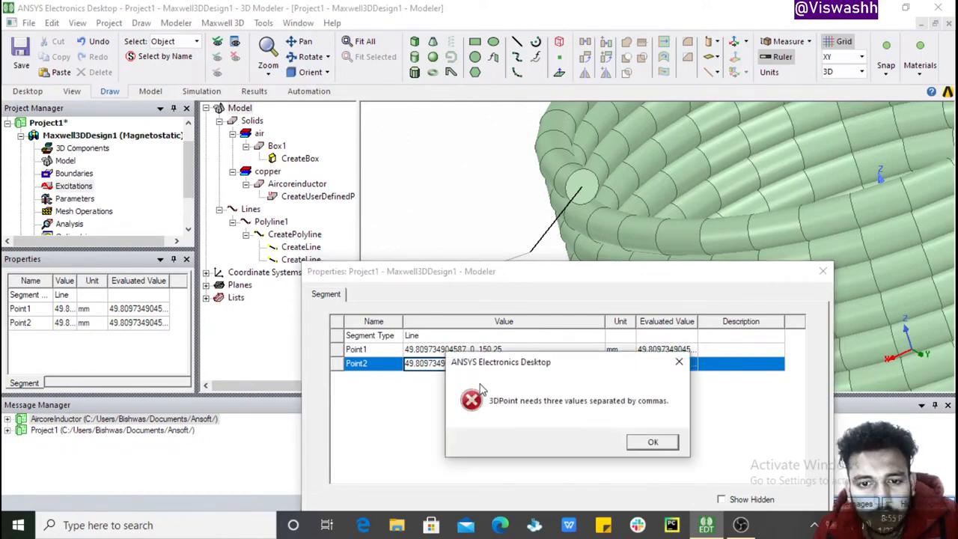
click(653, 443)
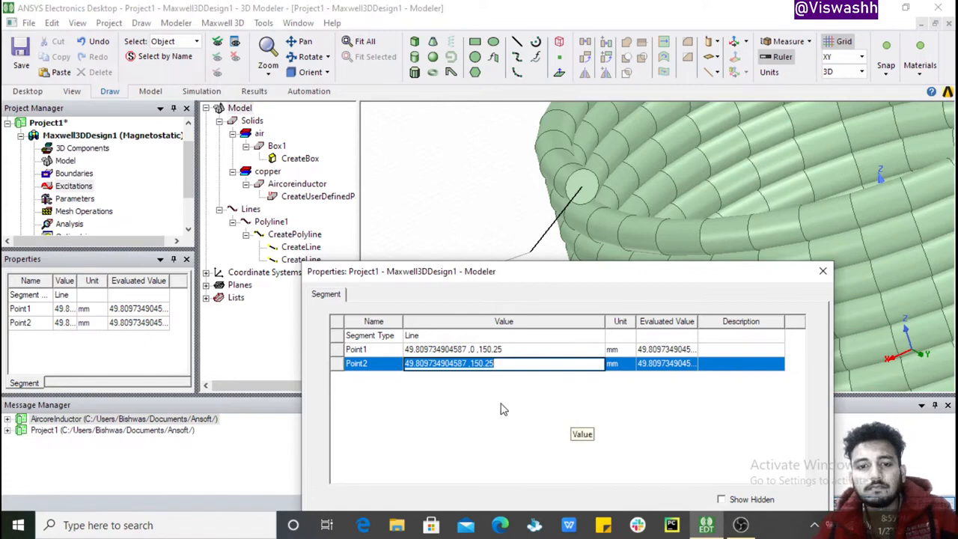
click(473, 363)
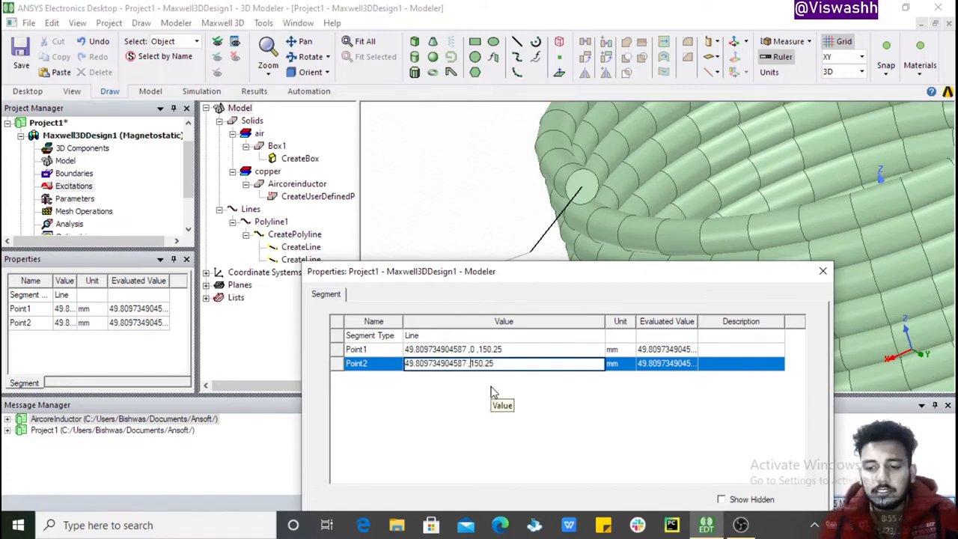
text(0,)
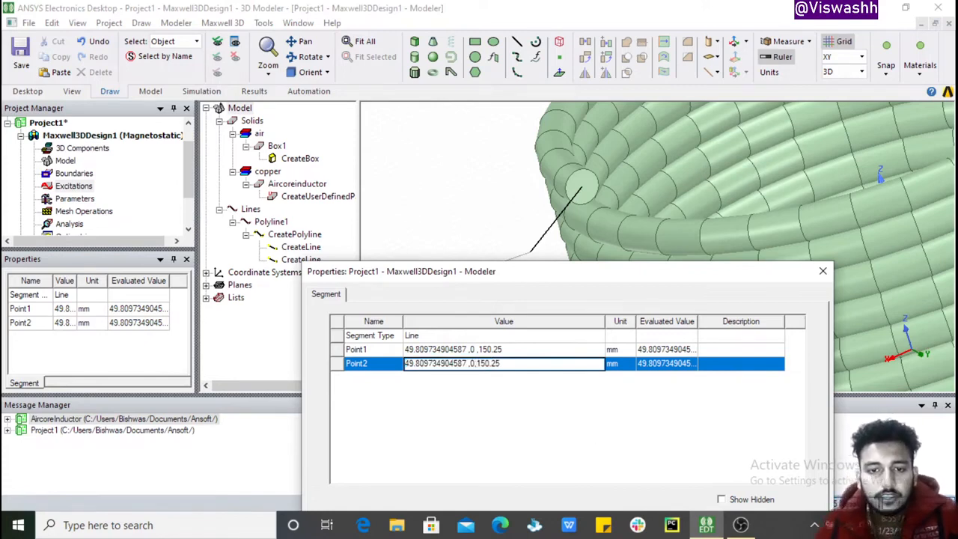
click(629, 408)
drag(659, 272, 661, 220)
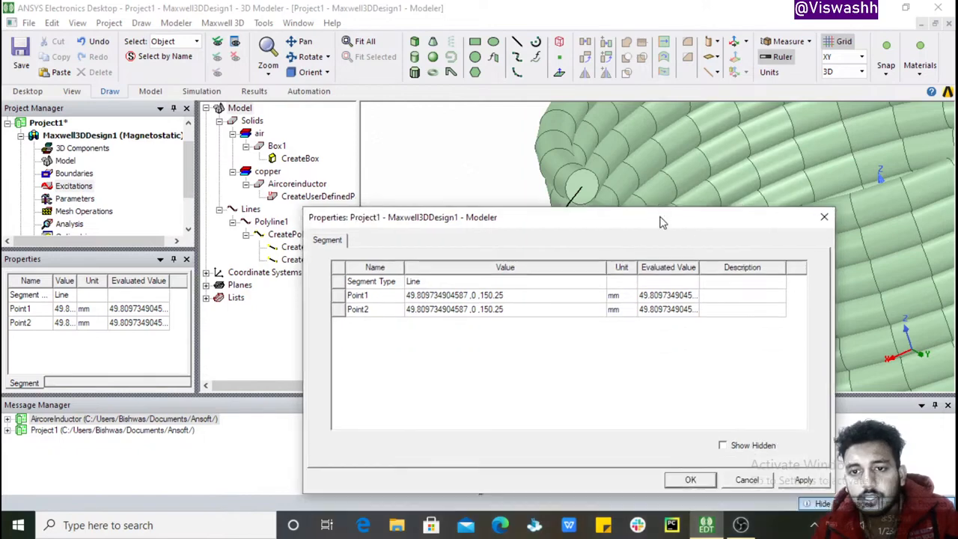
click(794, 480)
drag(601, 221, 607, 241)
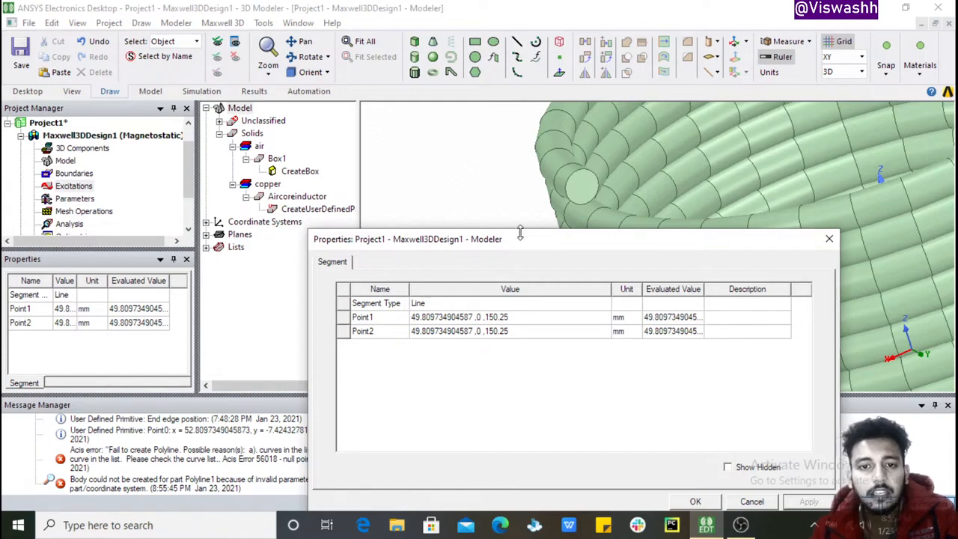
drag(521, 243, 337, 193)
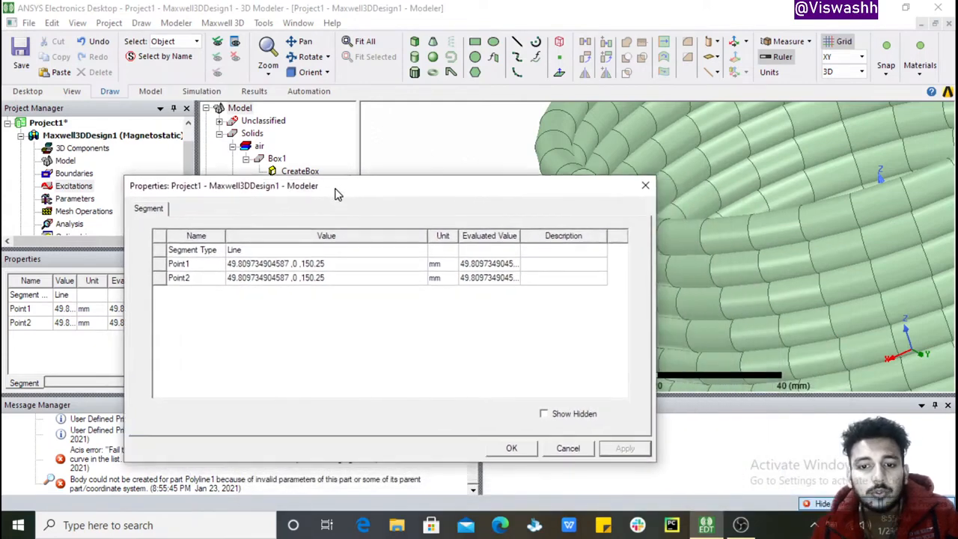
click(511, 449)
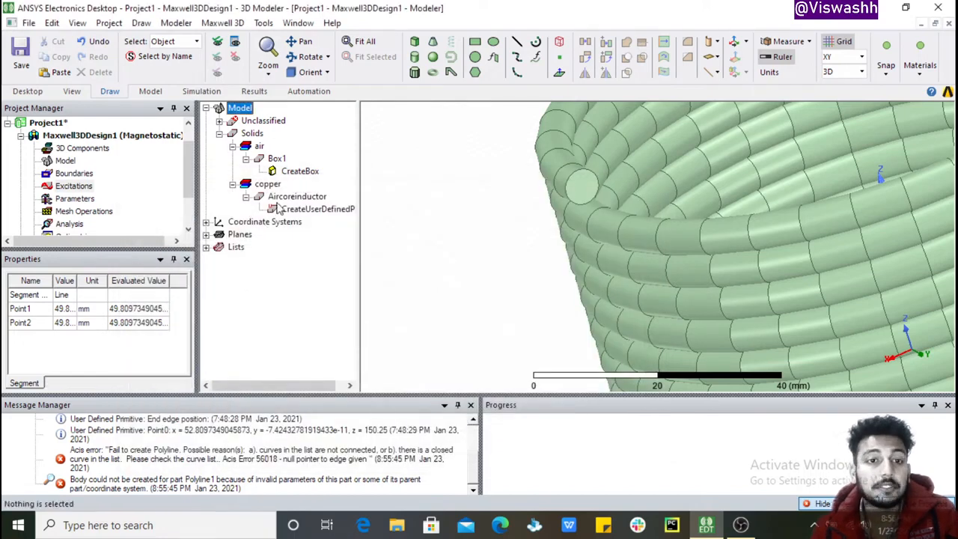
Step: Expand the unclassified objects in the model tree and delete Polyline1
click(219, 121)
click(233, 133)
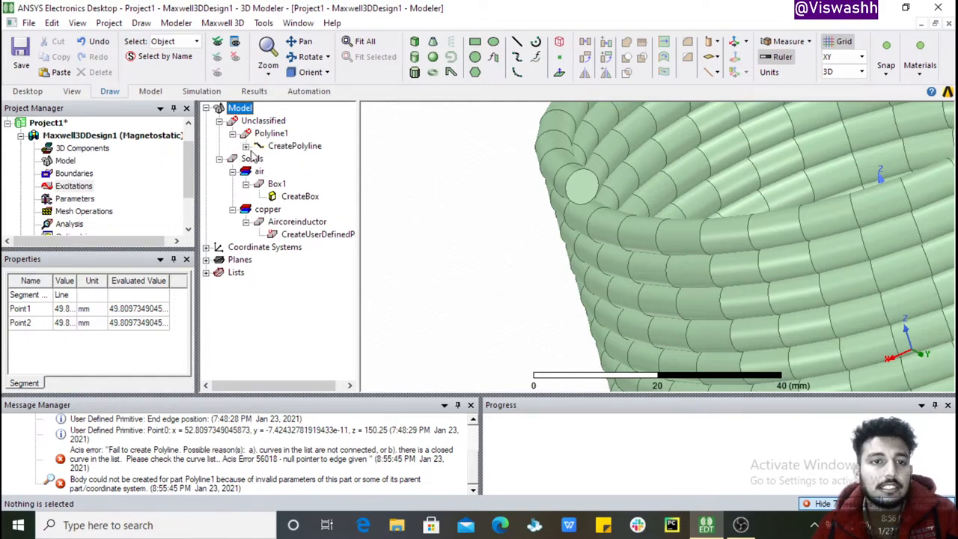
click(246, 146)
click(292, 147)
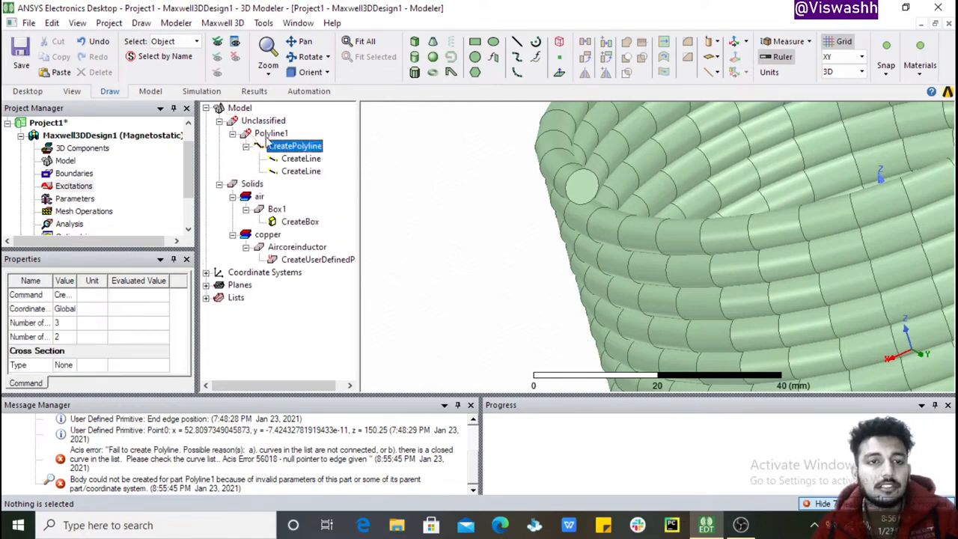
click(268, 135)
key(Delete)
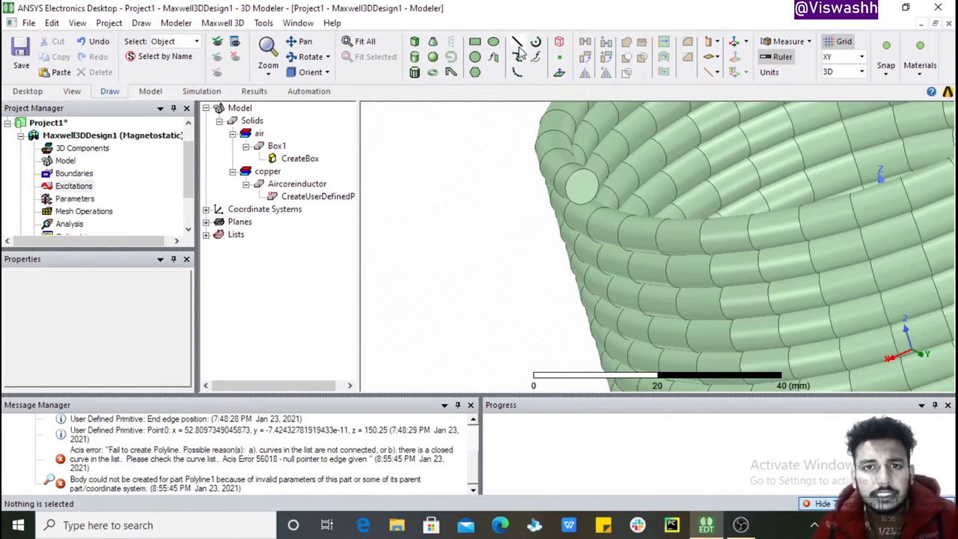
Step: Draw a two-segment polyline from the centre of the upper wire end face through about (54, 20, 150) to (88, 18, 150) mm
click(519, 73)
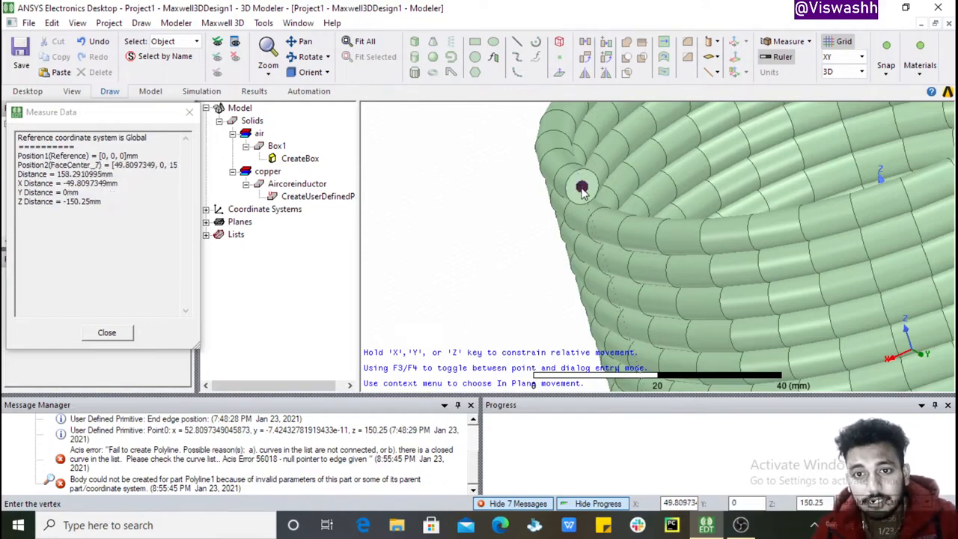
click(583, 191)
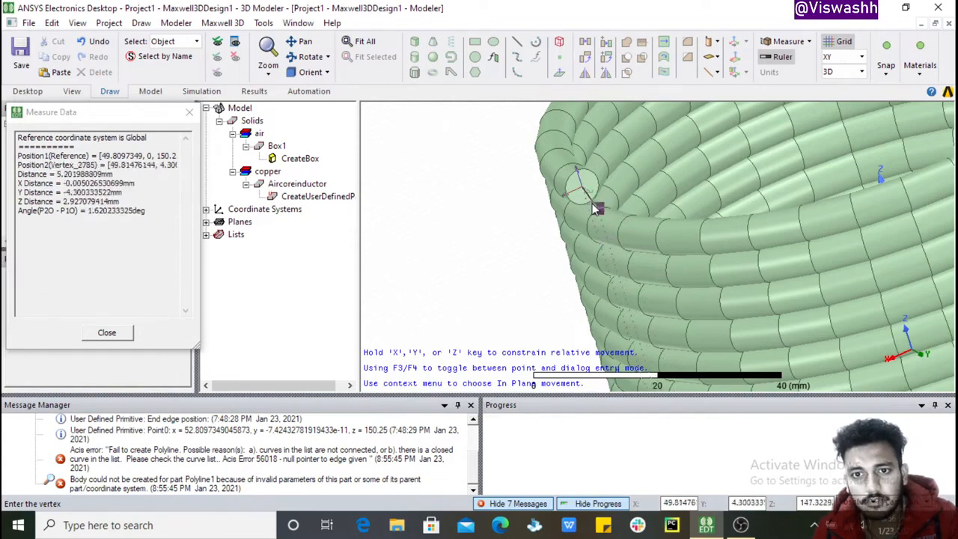
click(611, 227)
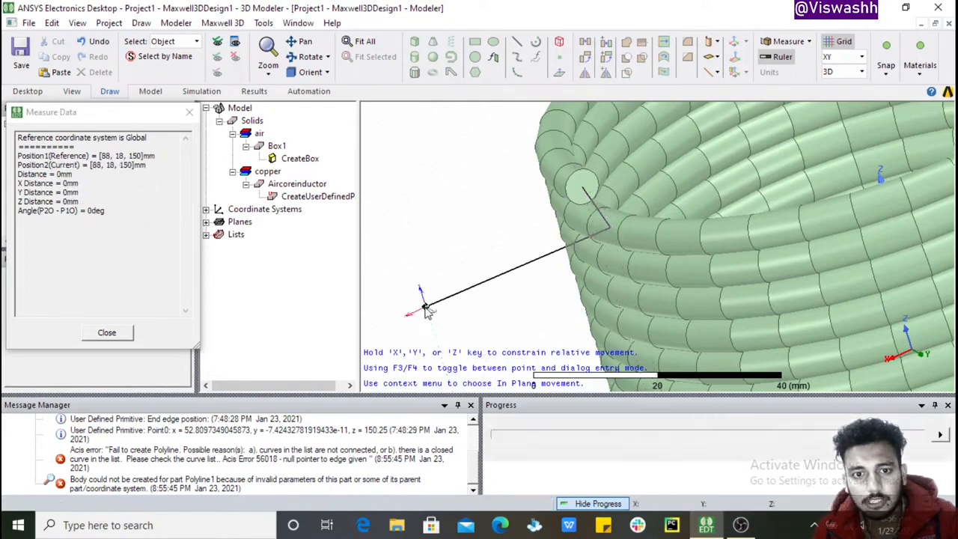
double_click(425, 308)
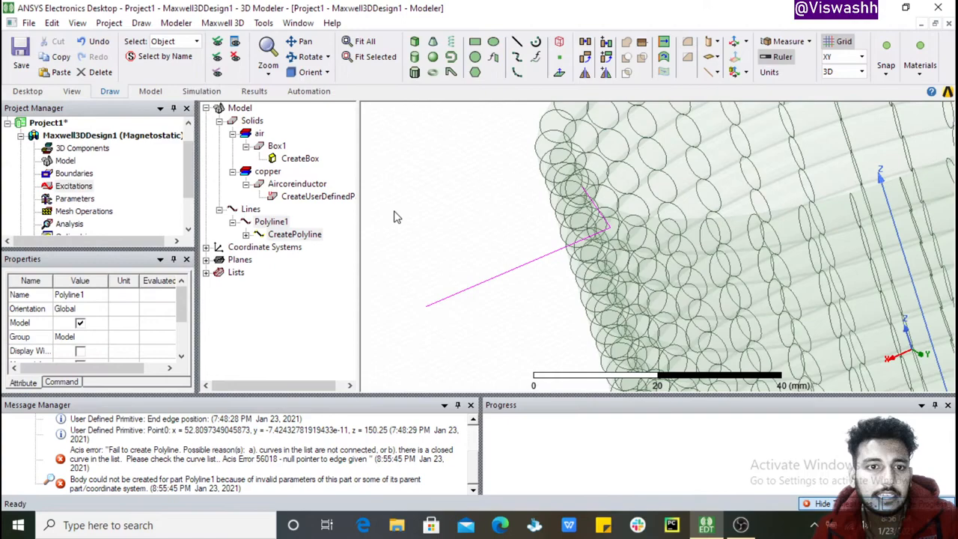
Step: Expand the new Polyline1 in the model tree and open the properties of its first line segment
click(246, 234)
click(296, 235)
double_click(303, 248)
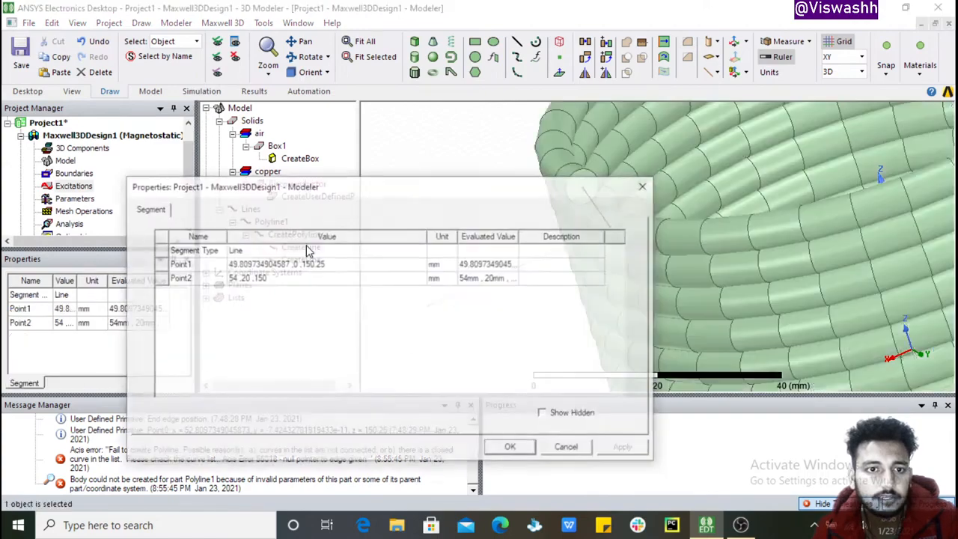
Step: Copy Point1's X coordinate, 49.809734904587, into the X coordinate of the first segment's Point2
click(335, 264)
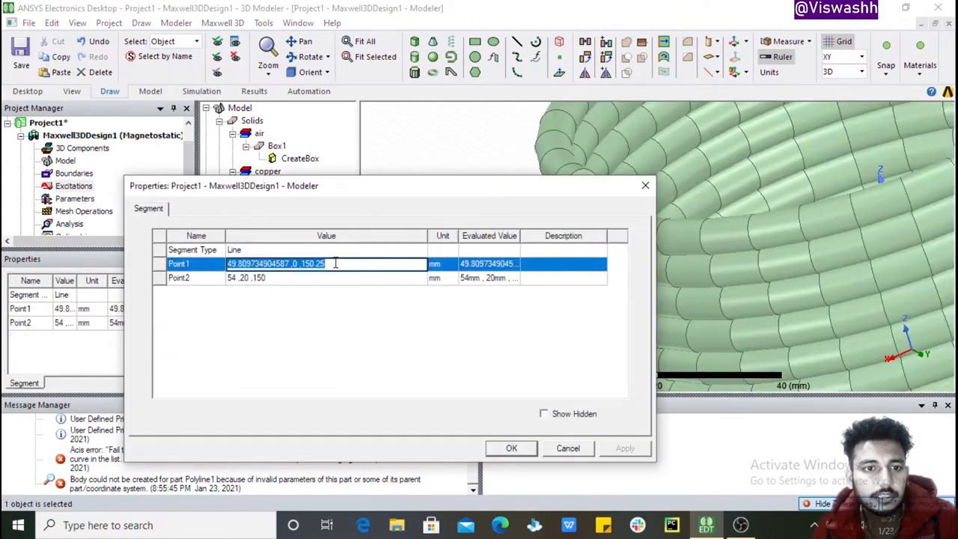
click(289, 307)
click(289, 265)
click(289, 264)
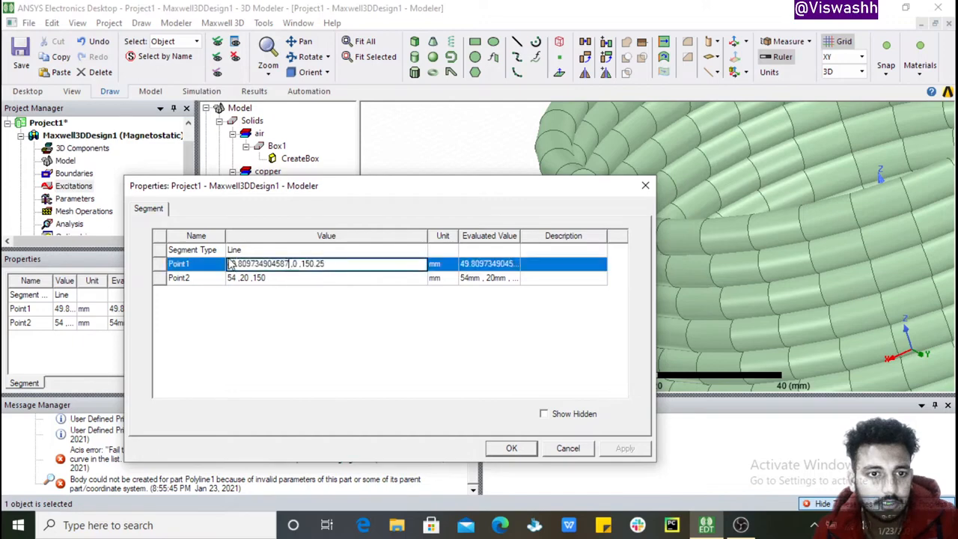
drag(230, 265, 294, 265)
key(ctrl+c)
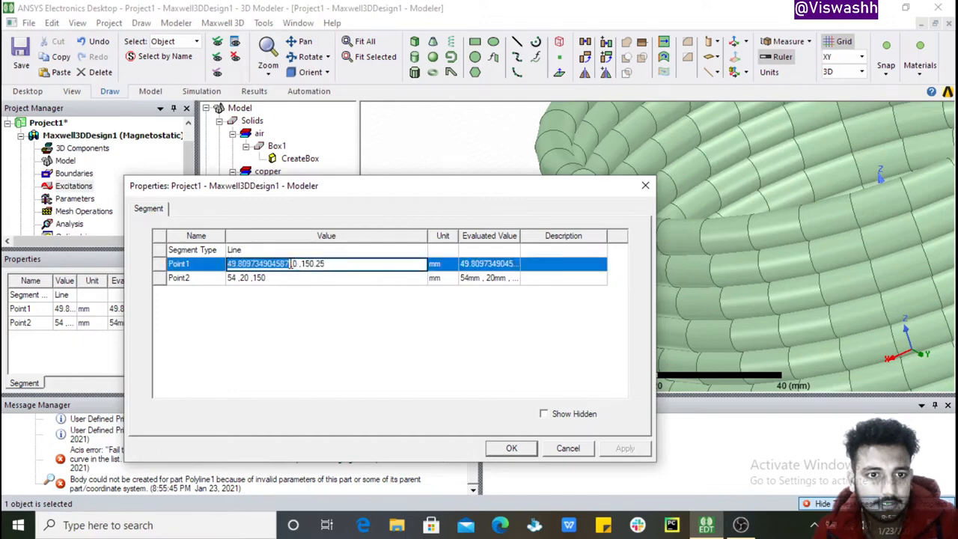
click(236, 279)
double_click(233, 278)
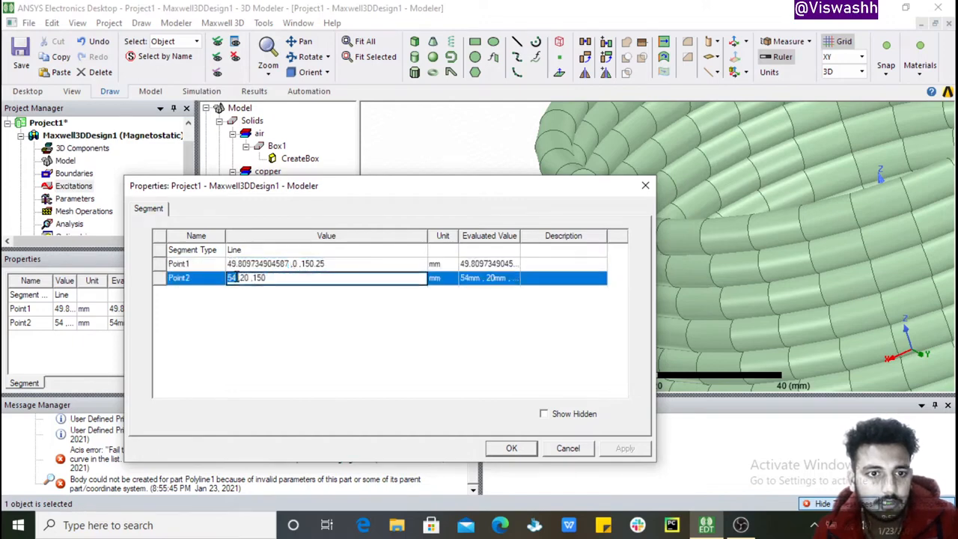
key(ctrl+v)
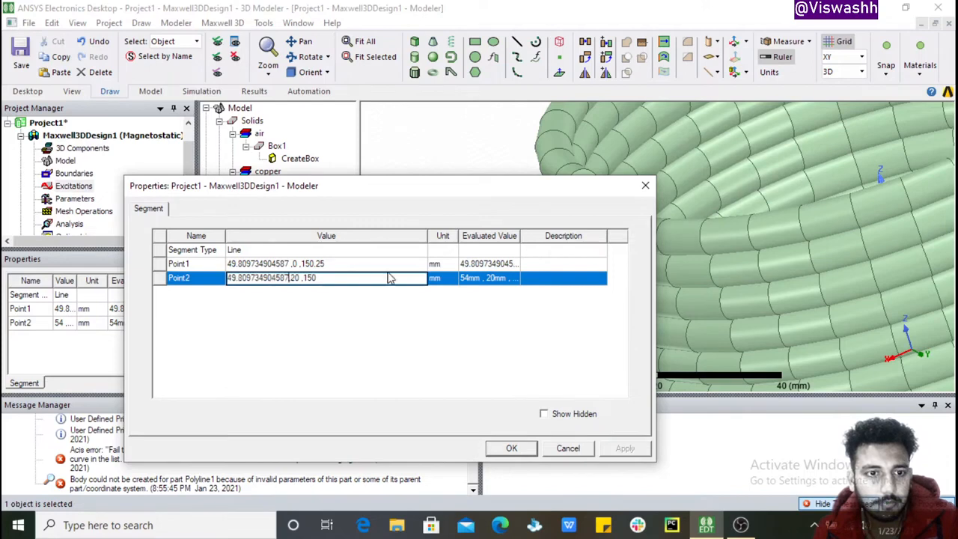
click(317, 314)
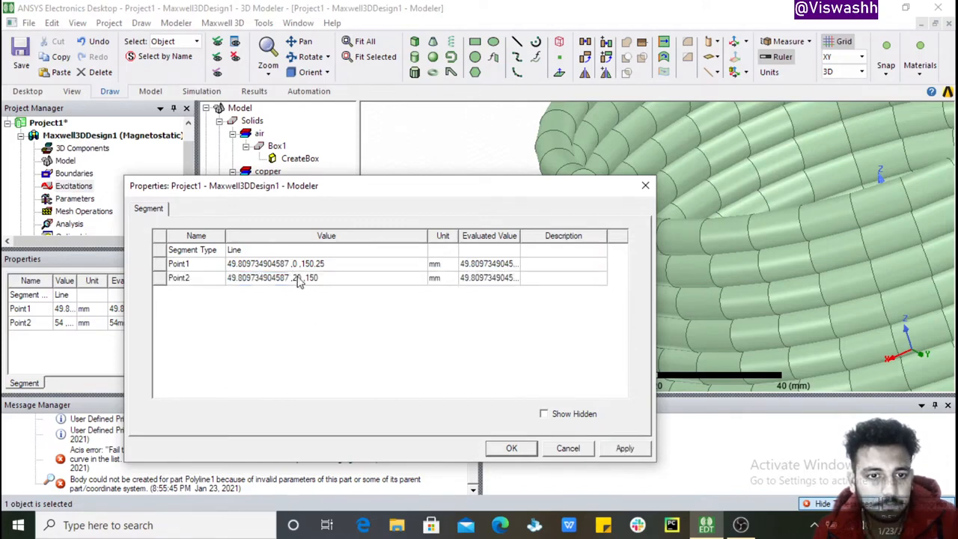
Step: Set the Z coordinate of the first segment's Point2 to 150.25 mm, apply it and move the dialog clear of the wire end
click(336, 265)
click(334, 280)
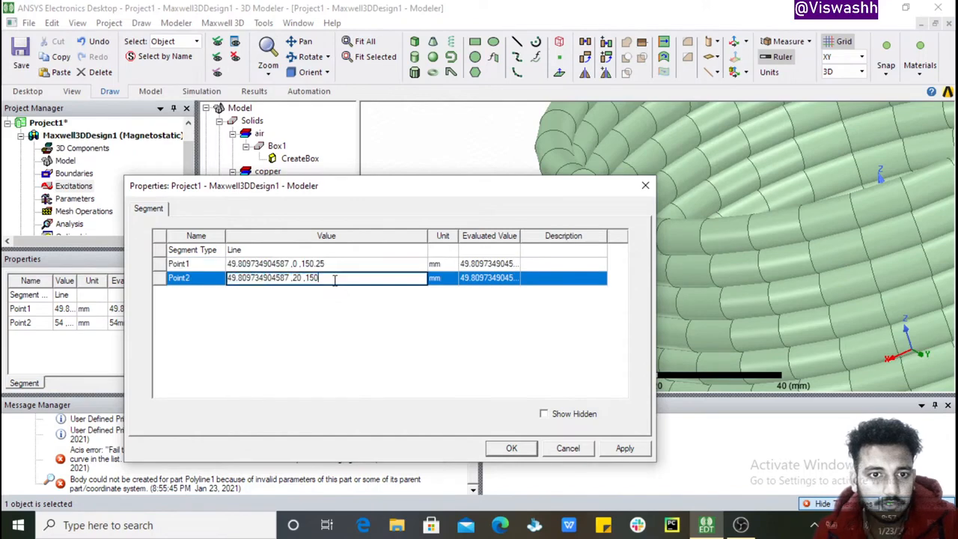
click(424, 352)
click(623, 447)
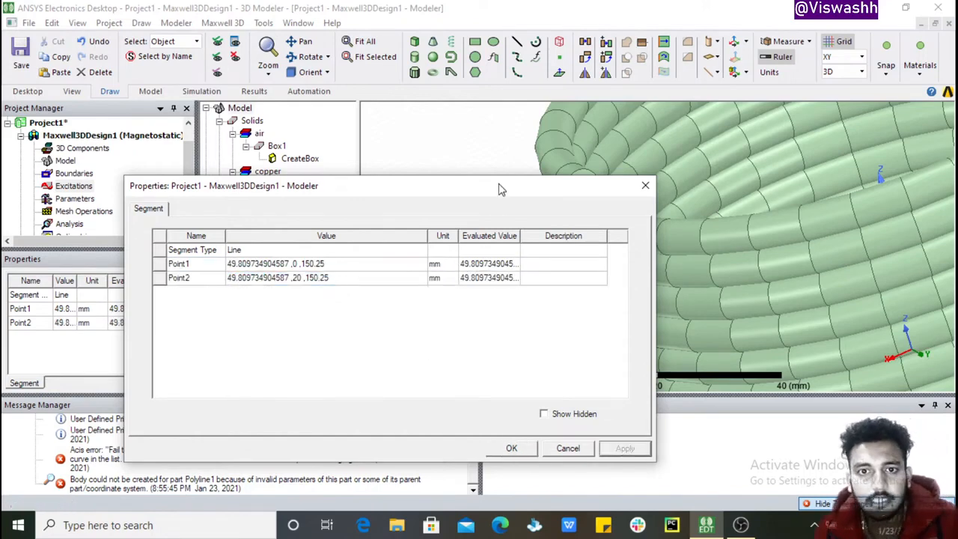
mouse_move(493, 186)
mouse_down()
mouse_move(717, 322)
mouse_move(654, 307)
mouse_up()
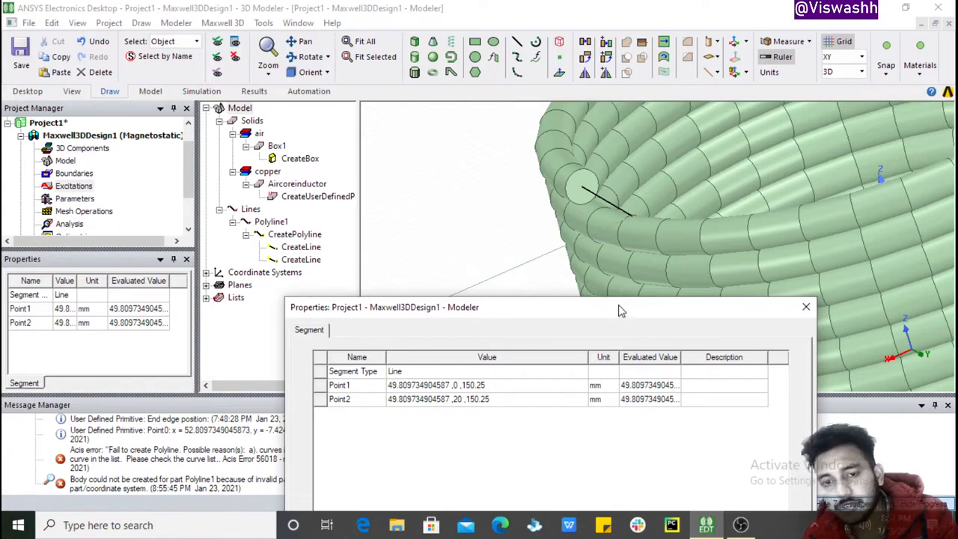
Step: Set the Y coordinate of the first segment's Point2 to 5 mm, apply it and close the segment properties
drag(620, 310, 656, 291)
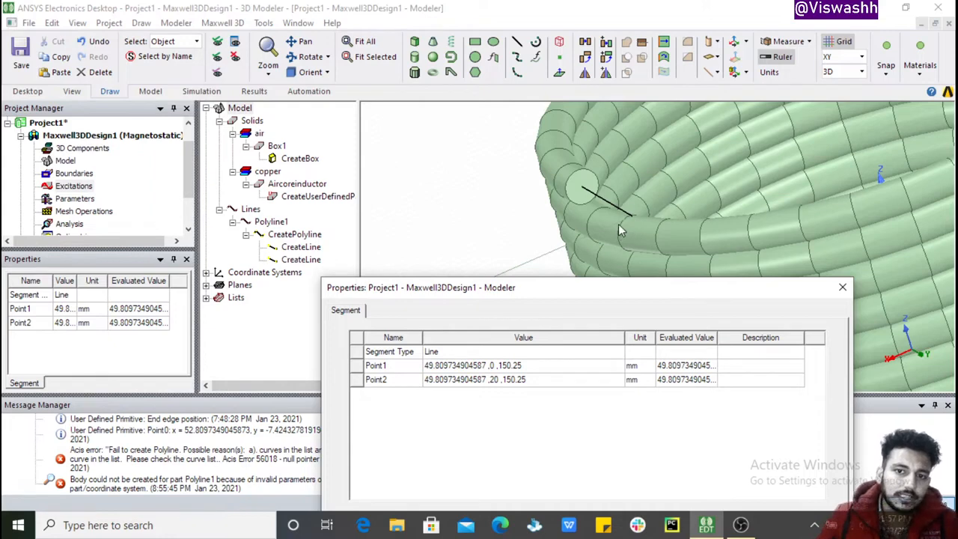
click(495, 382)
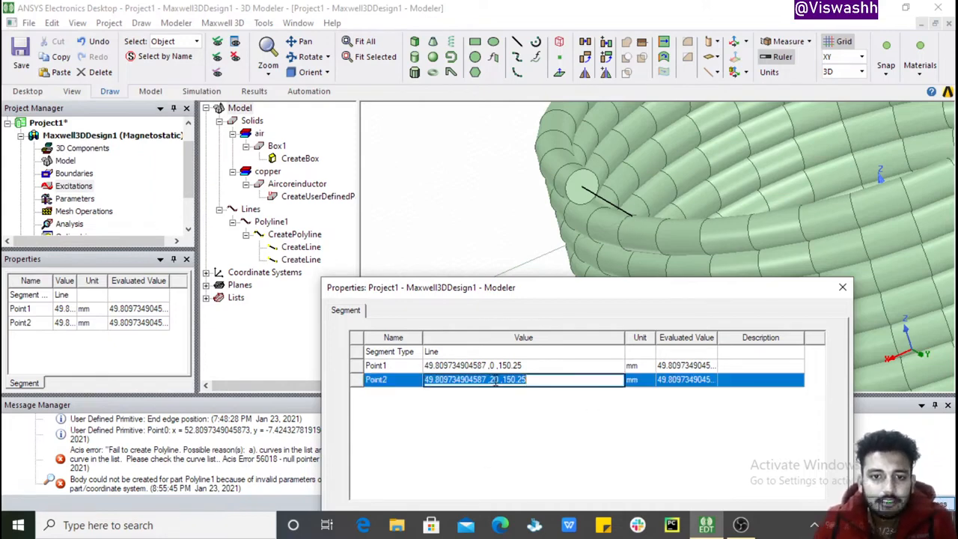
click(494, 380)
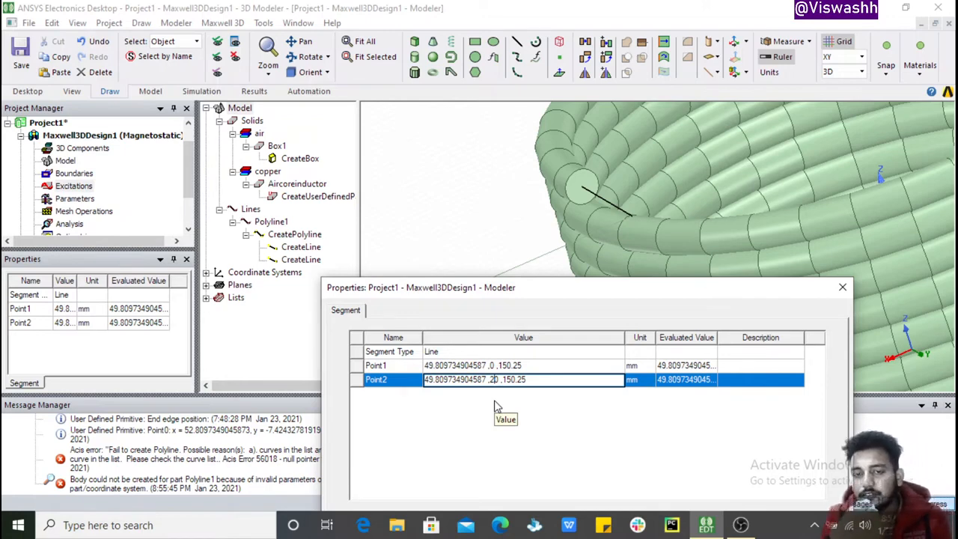
key(BackSpace)
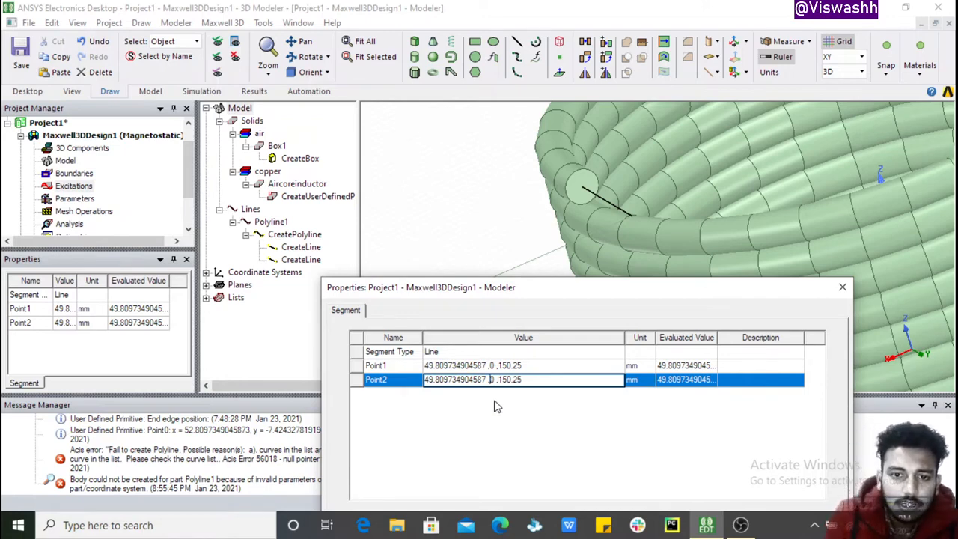
key(Delete)
text(5)
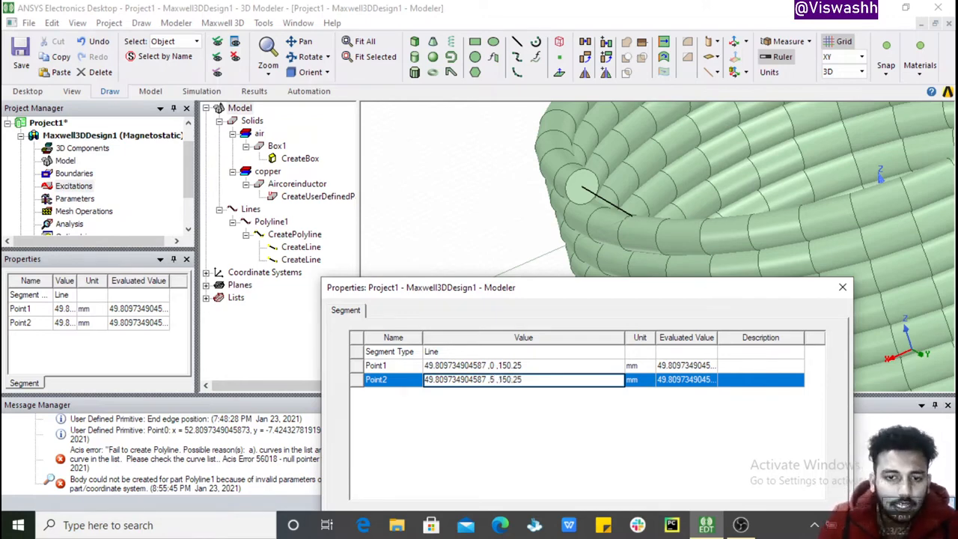
drag(554, 282, 233, 150)
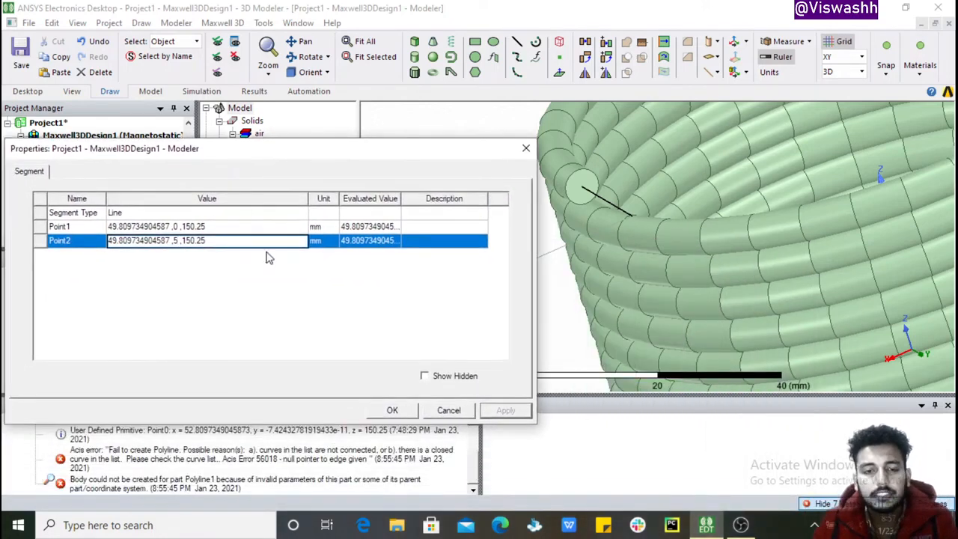
click(359, 266)
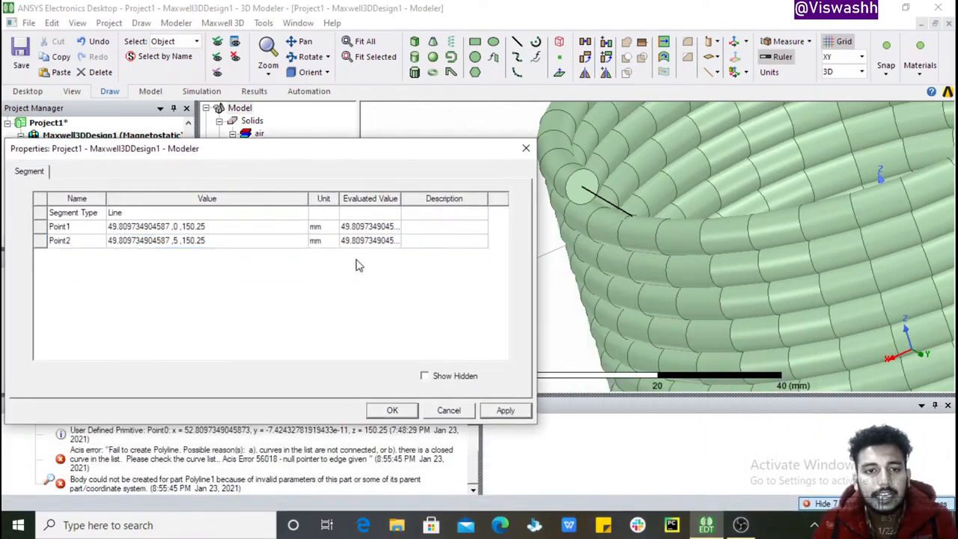
click(501, 414)
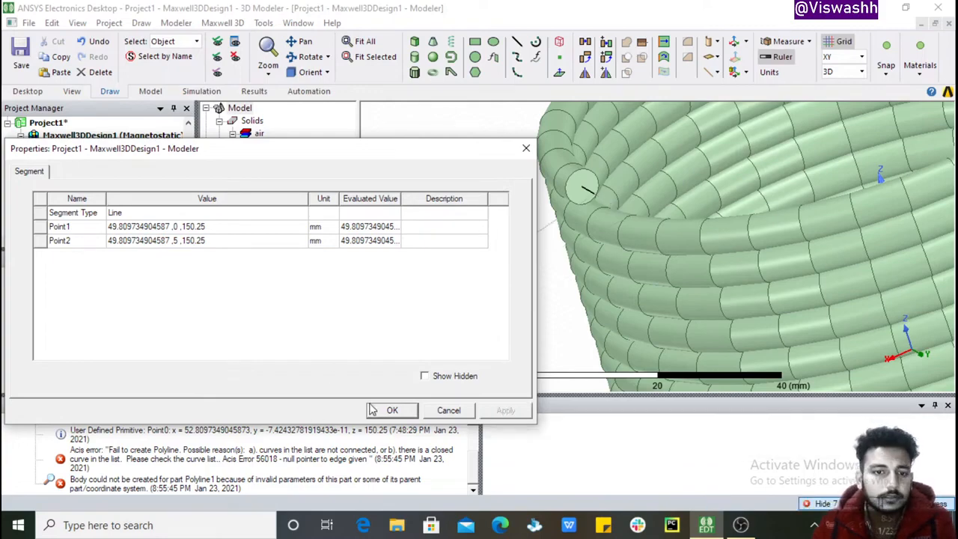
click(391, 410)
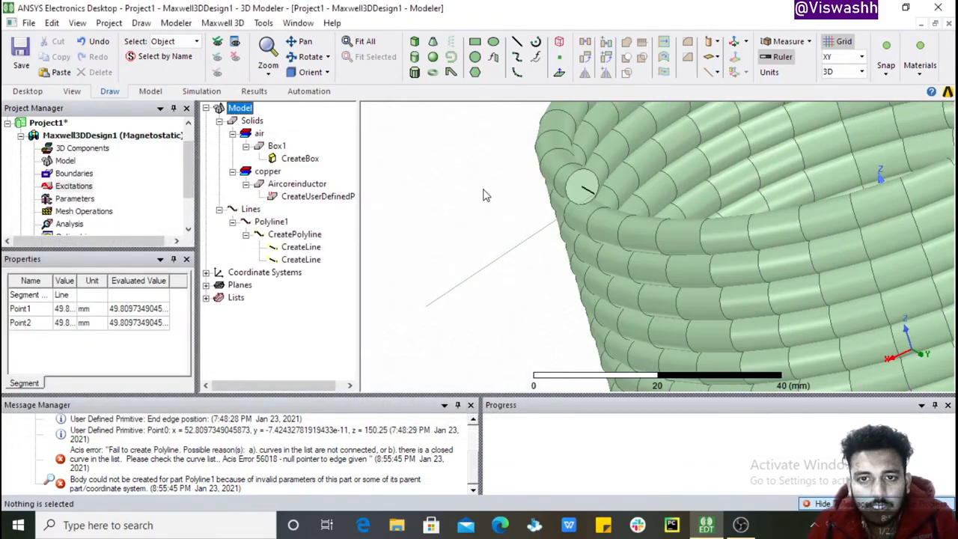
Step: Open the second line segment's properties and copy Point1's full coordinates, 49.809734904587, 5, 150.25, into Point2
click(484, 191)
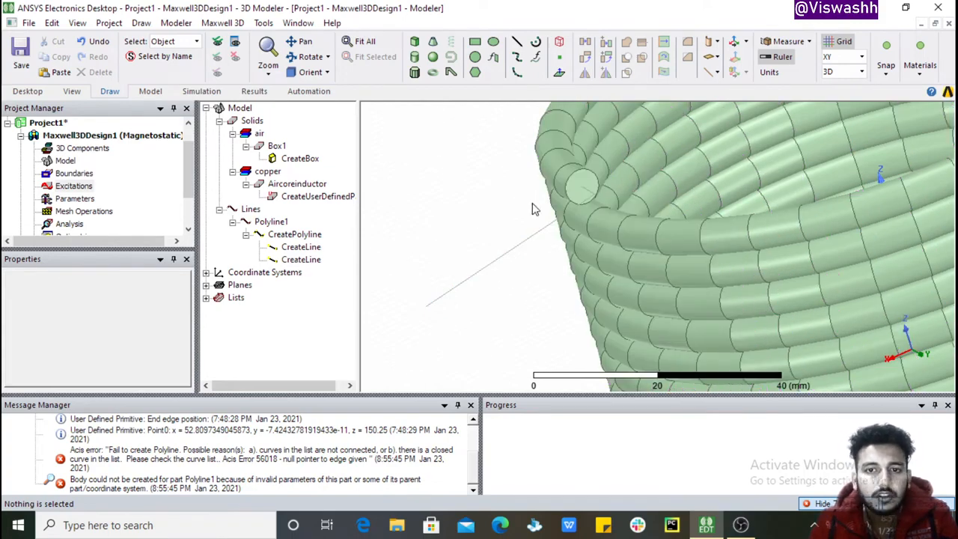
double_click(294, 261)
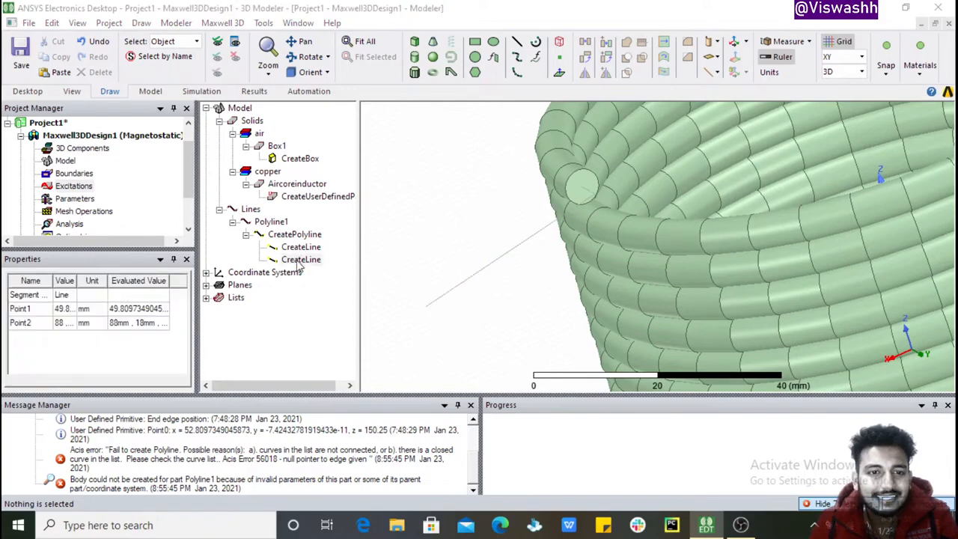
drag(298, 159, 605, 328)
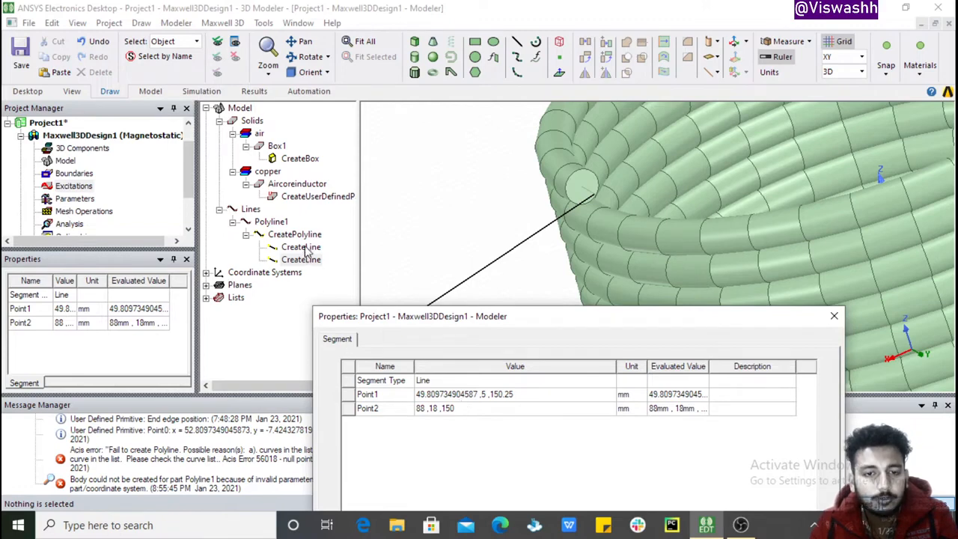
click(528, 395)
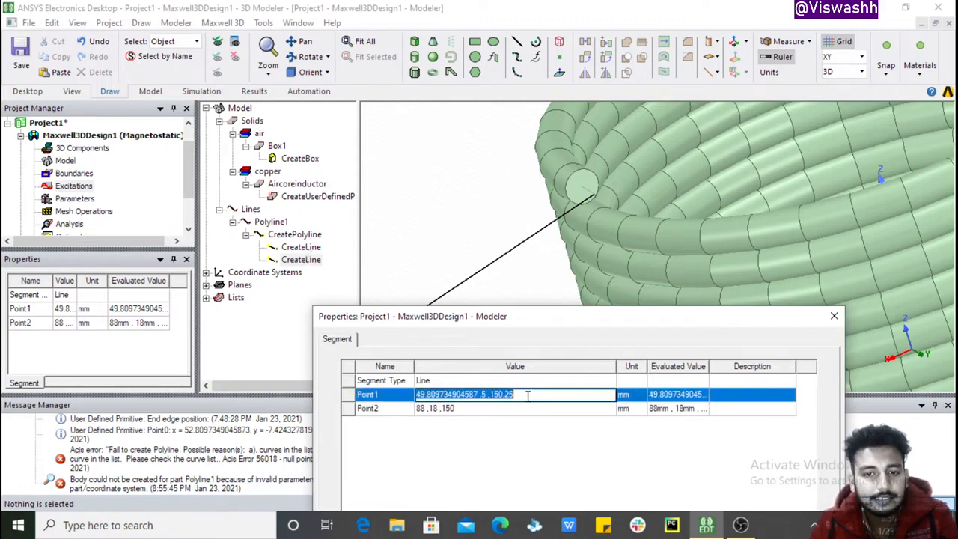
click(496, 470)
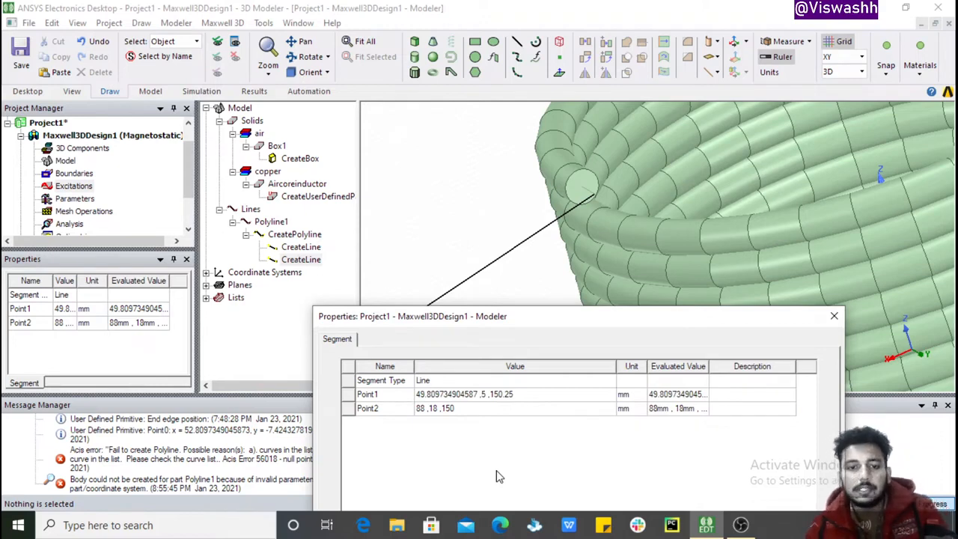
click(536, 397)
key(ctrl+c)
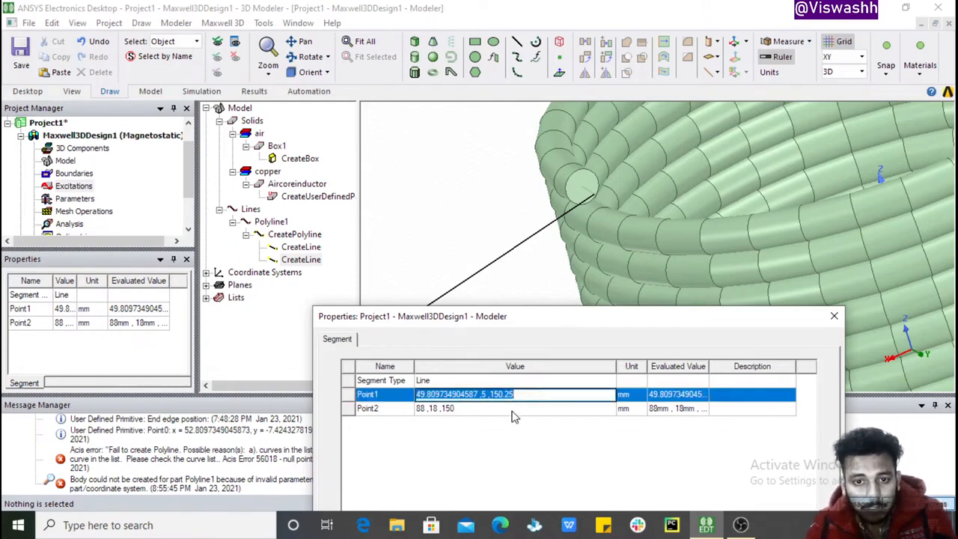
click(514, 411)
key(ctrl+v)
click(515, 447)
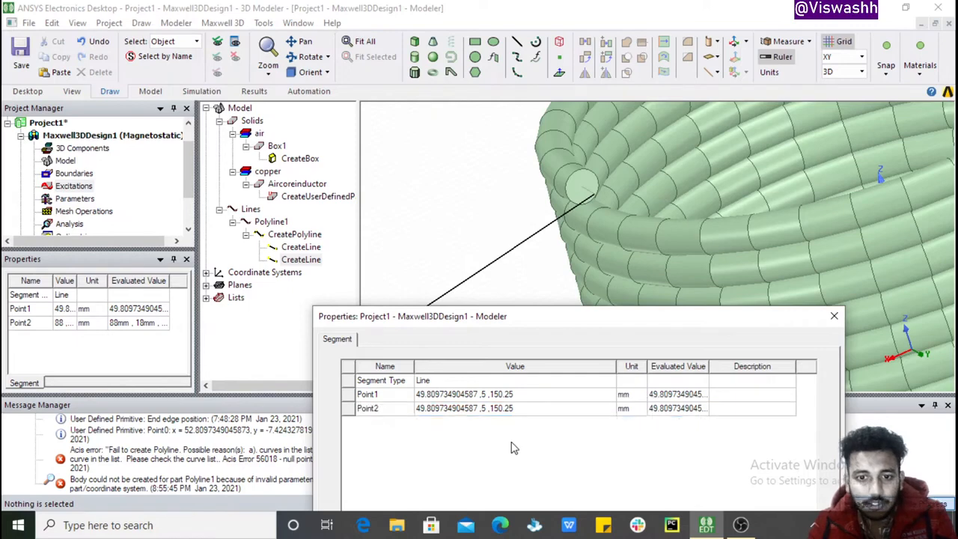
Step: Set the X coordinate of the second segment's Point2 to 1000 mm, apply it and close the segment properties
click(467, 411)
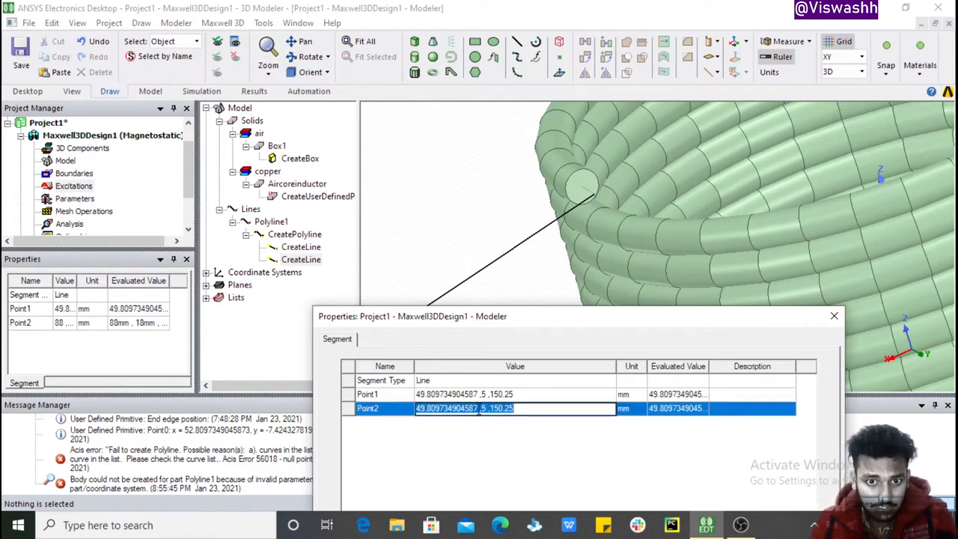
click(479, 409)
drag(480, 409, 417, 410)
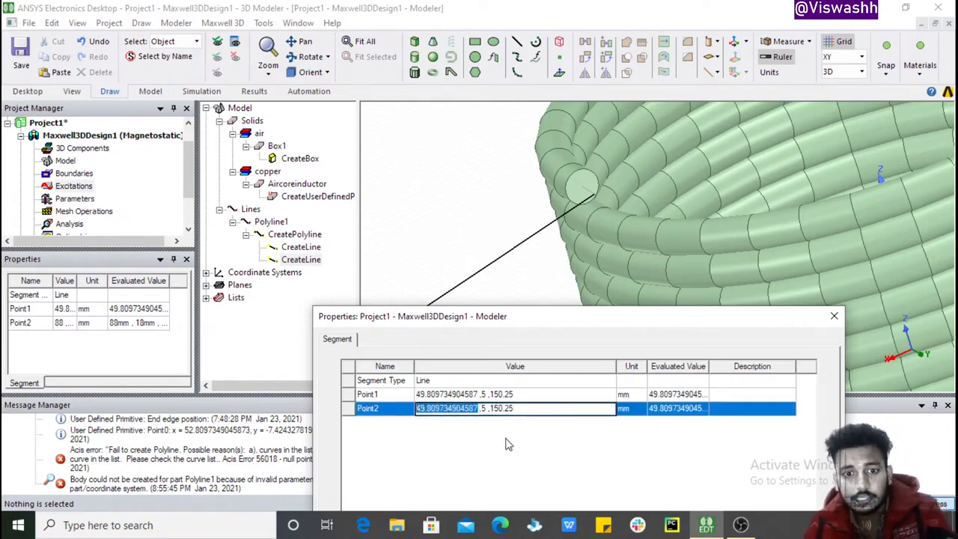
key(BackSpace)
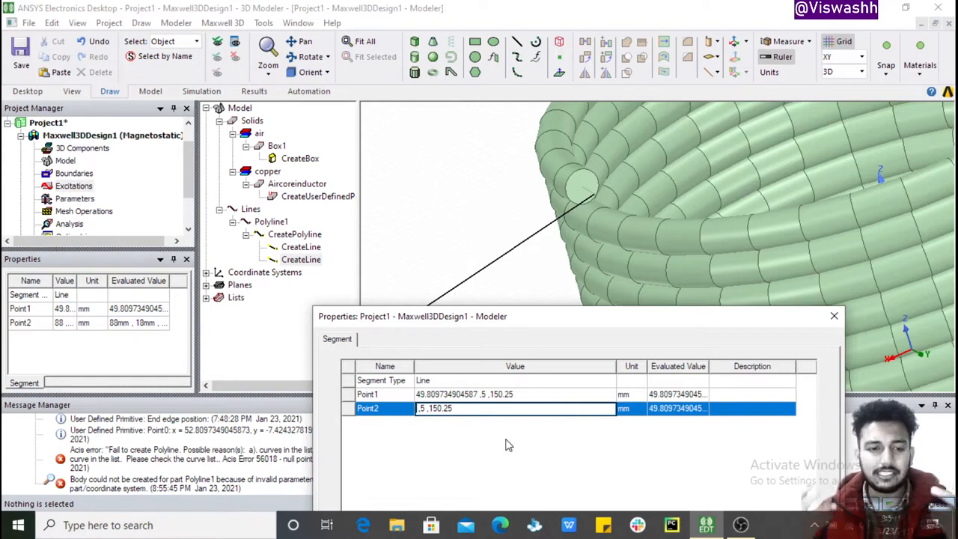
text(1000)
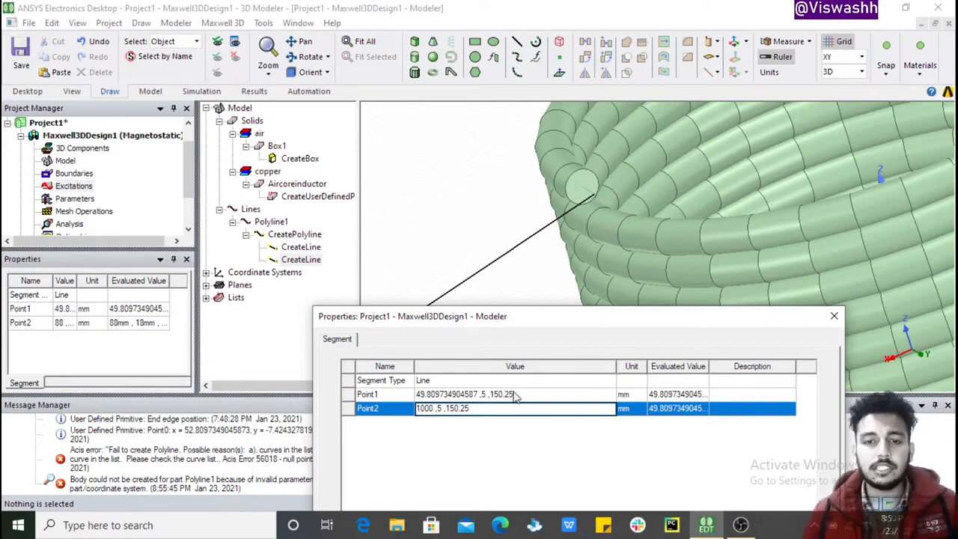
drag(550, 324, 490, 210)
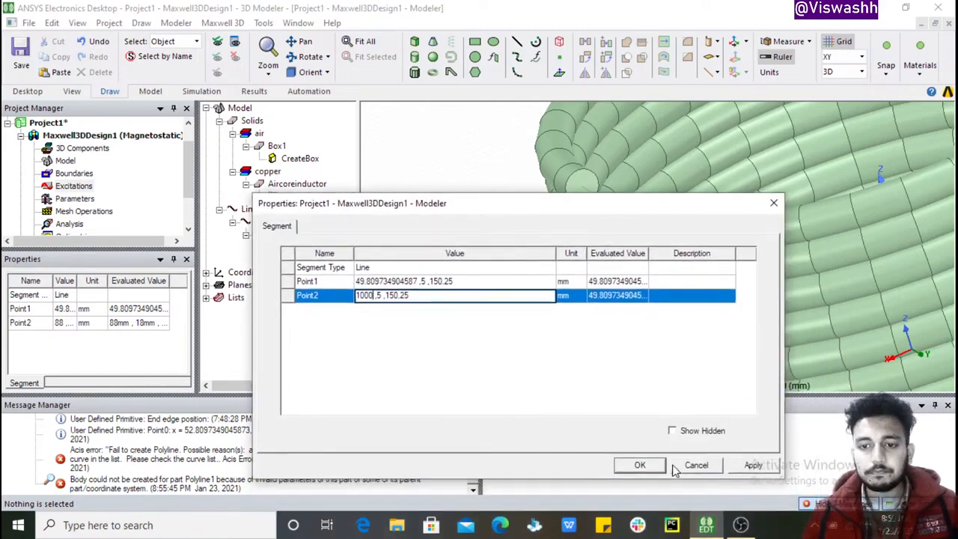
click(753, 465)
click(640, 465)
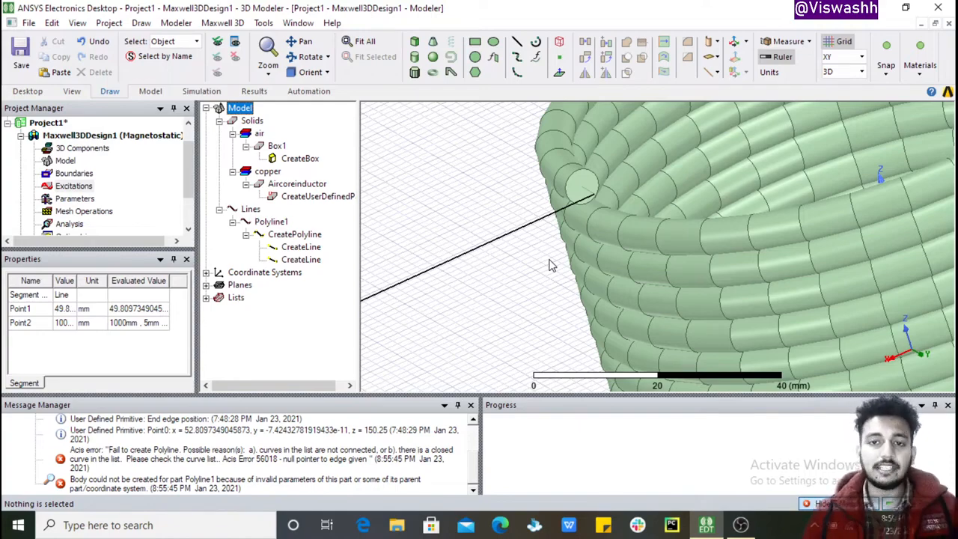
Step: Deselect the line segment and clear the logged messages for Maxwell3DDesign1 (Magnetostatic)
click(503, 286)
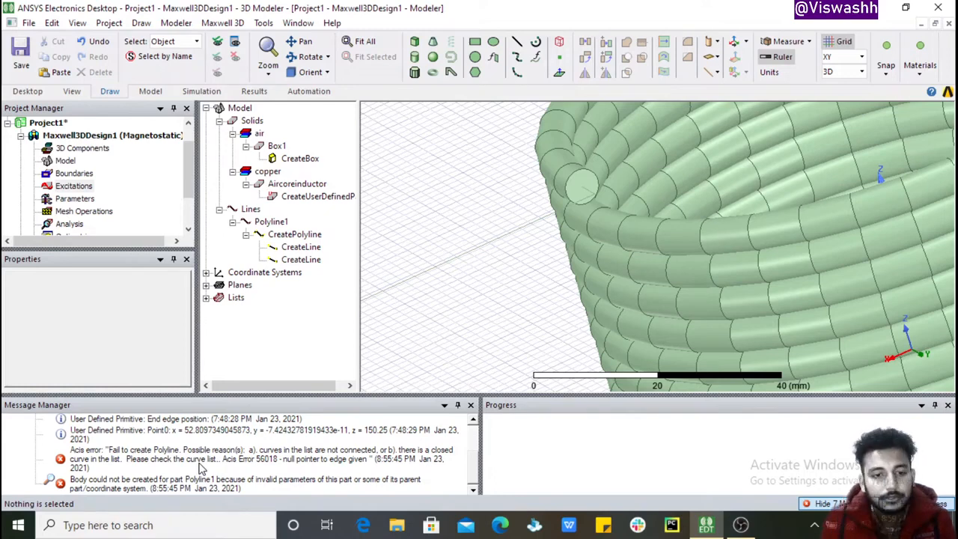
right_click(335, 455)
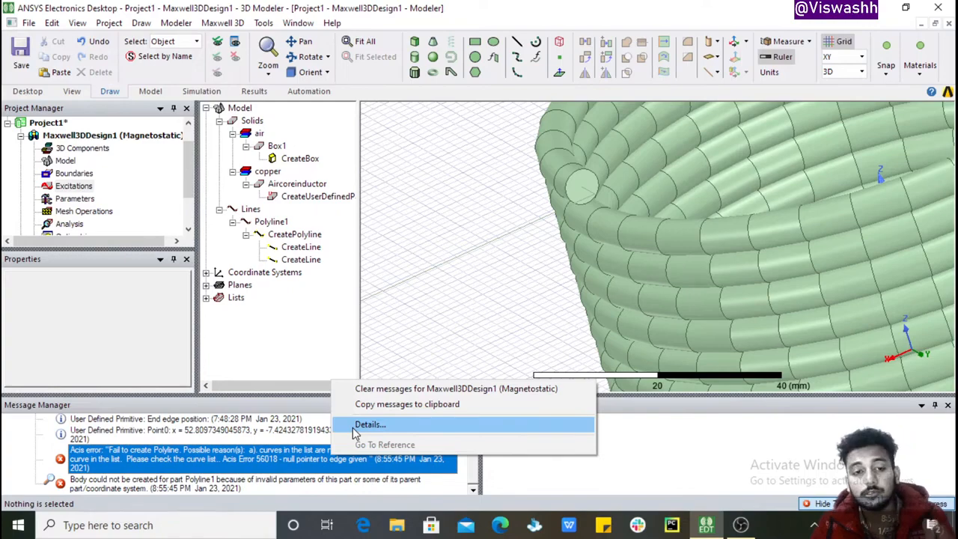
click(378, 389)
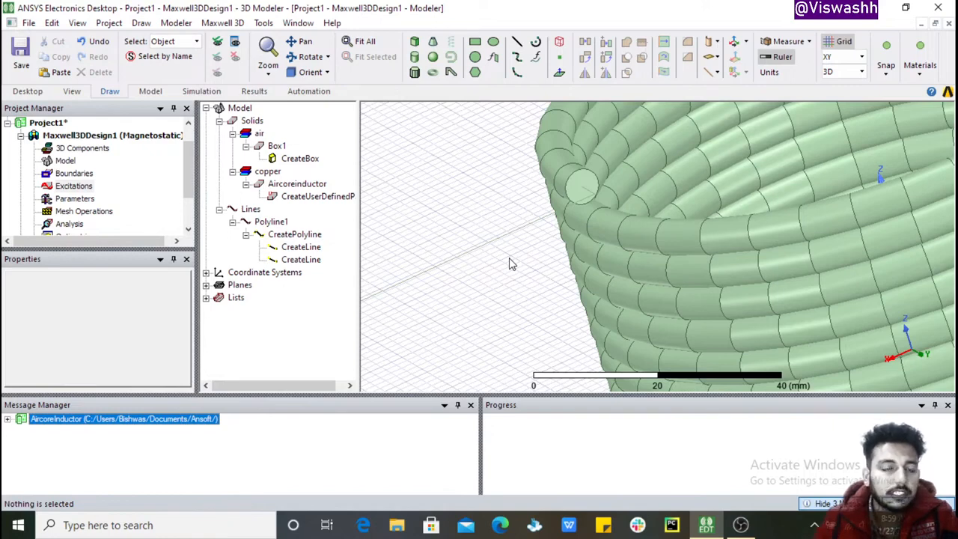
Step: Give Polyline1 a circular cross section with a 2 mm diameter
click(286, 237)
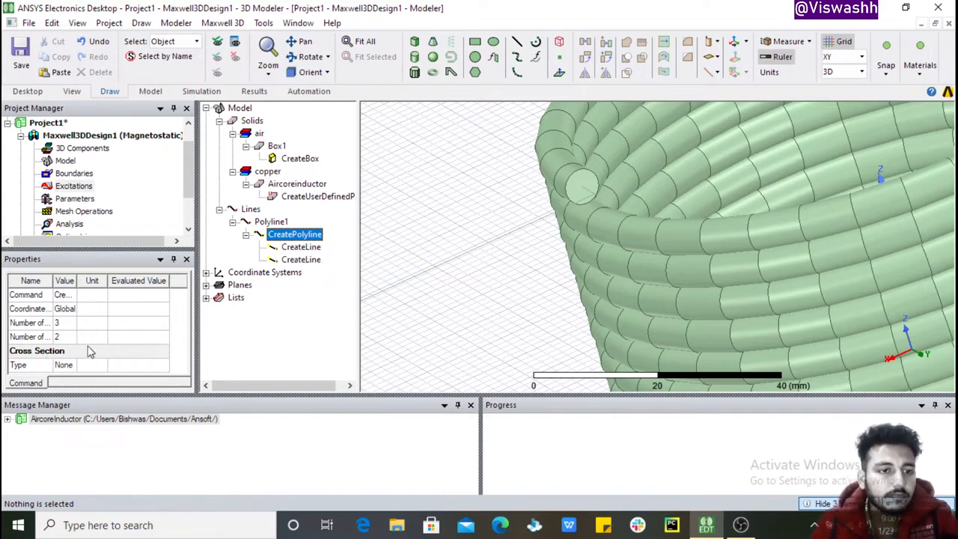
click(63, 368)
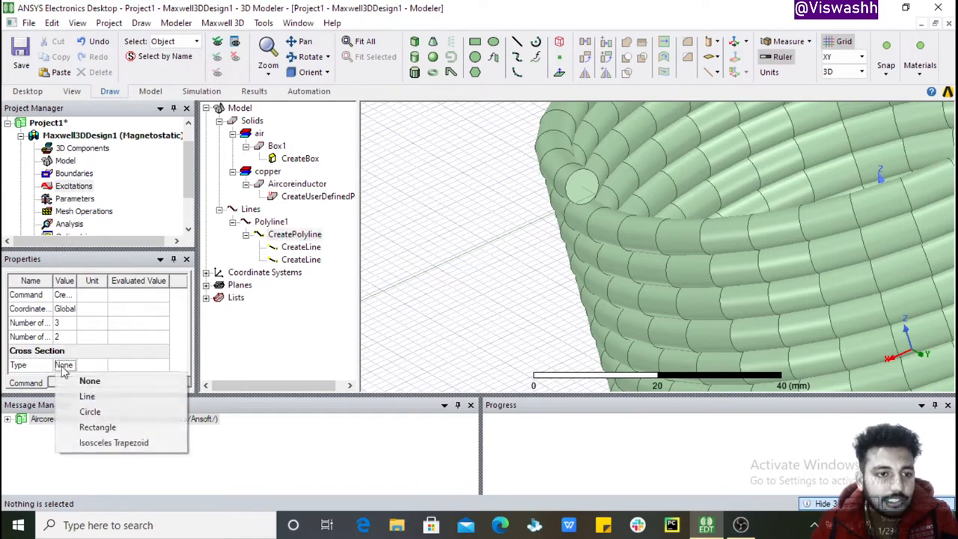
click(86, 412)
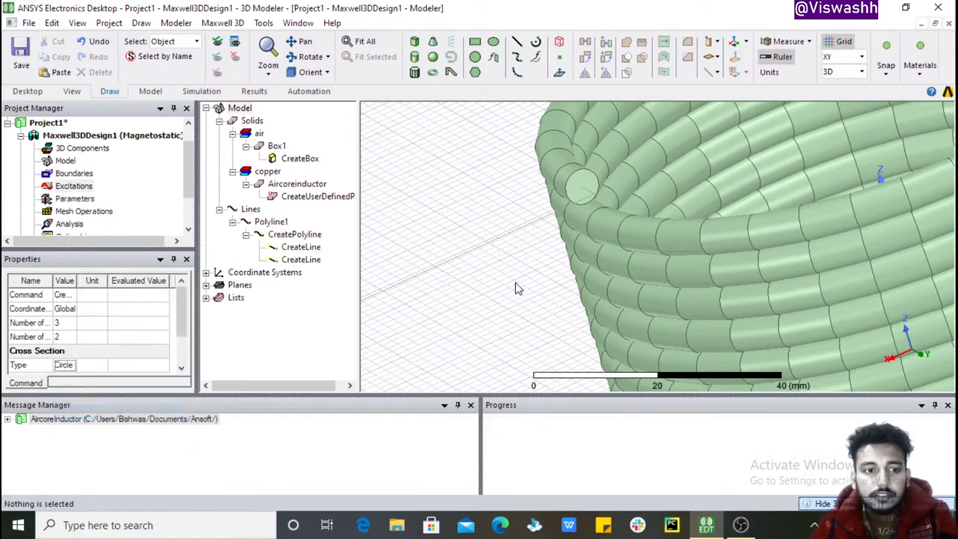
scroll(86, 358, down, 1)
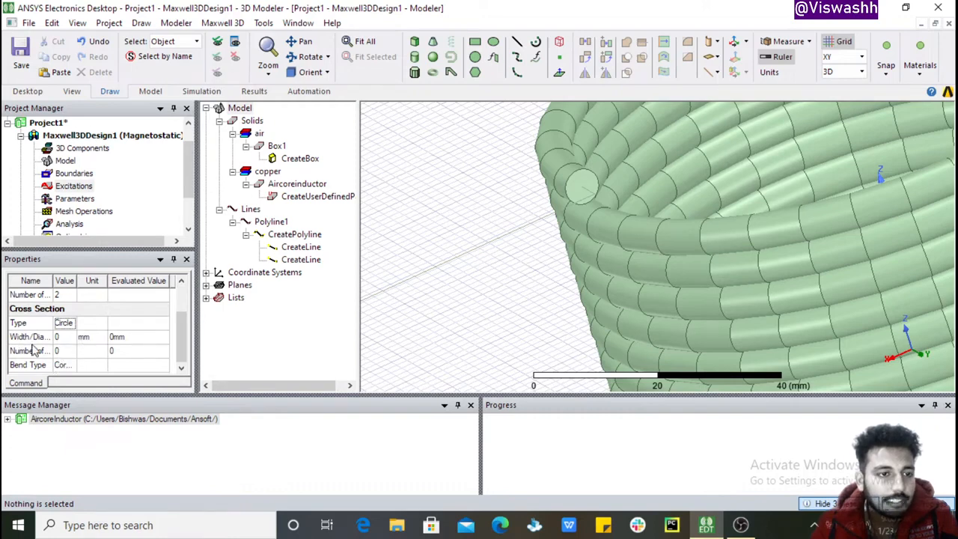
click(70, 338)
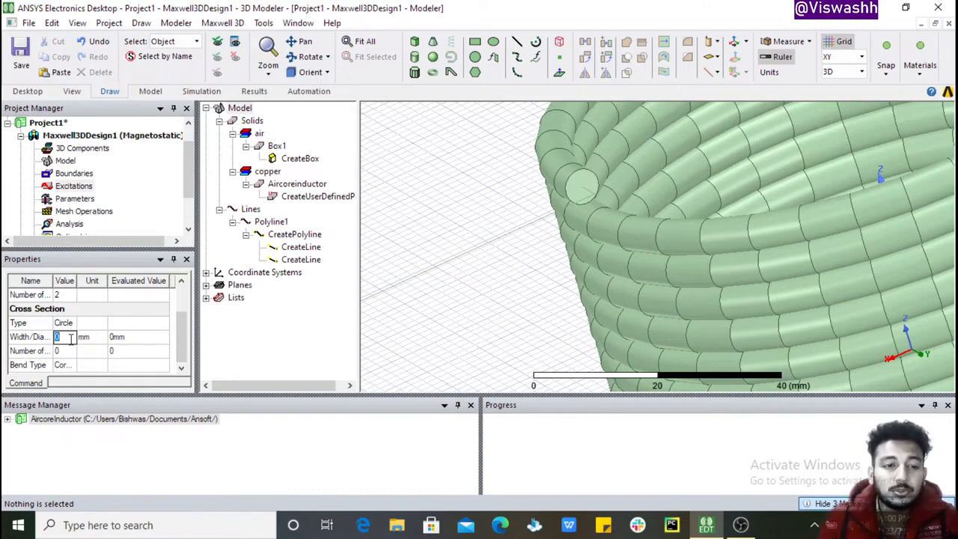
text(2)
key(Tab)
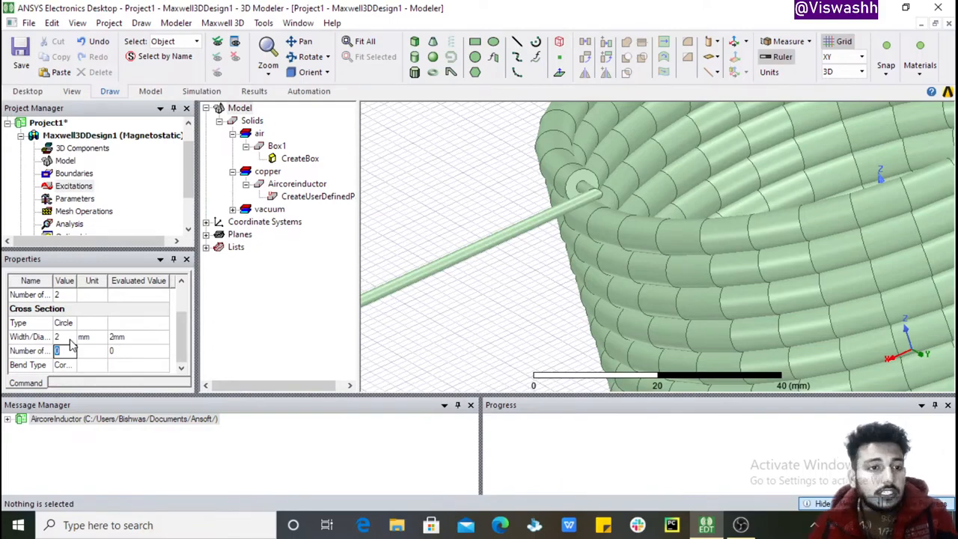
click(501, 169)
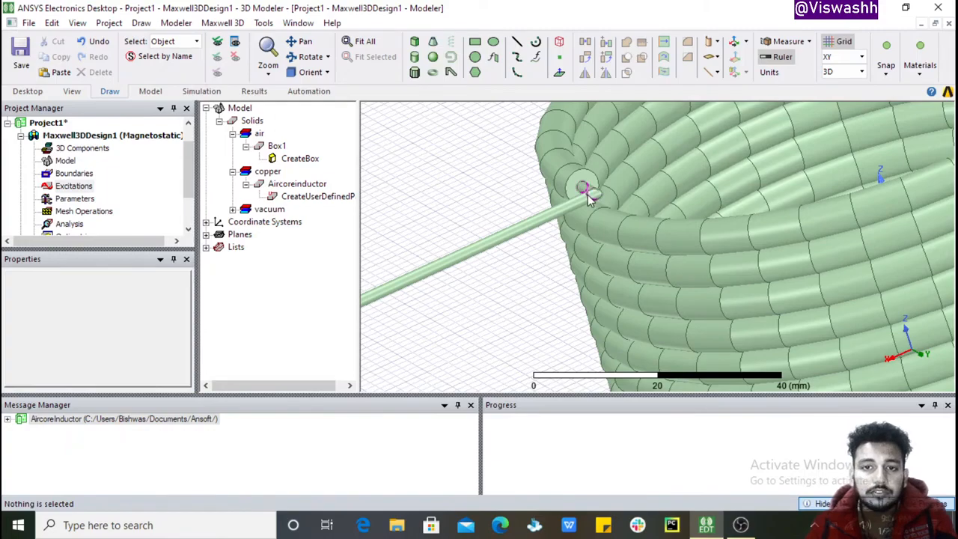
Step: Examine how the solid polyline meets the upper wire end face and how far it extends from the whole coil
scroll(588, 196, up, 8)
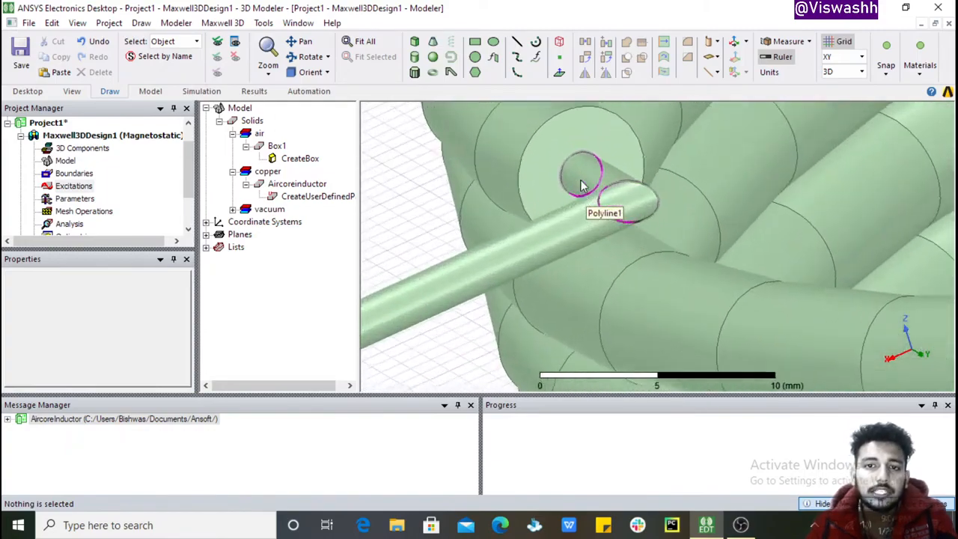
middle_drag(615, 263, 663, 262)
click(366, 42)
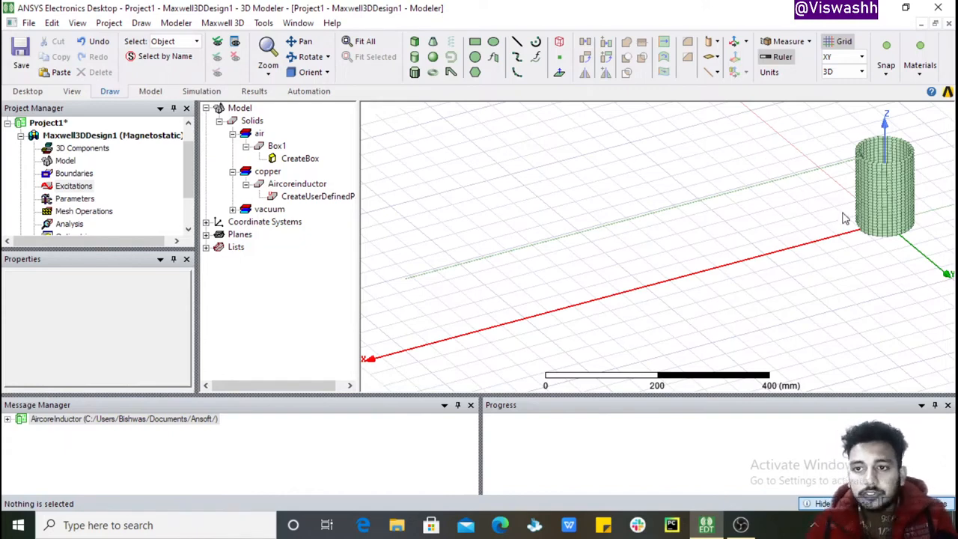
middle_drag(832, 232, 612, 282)
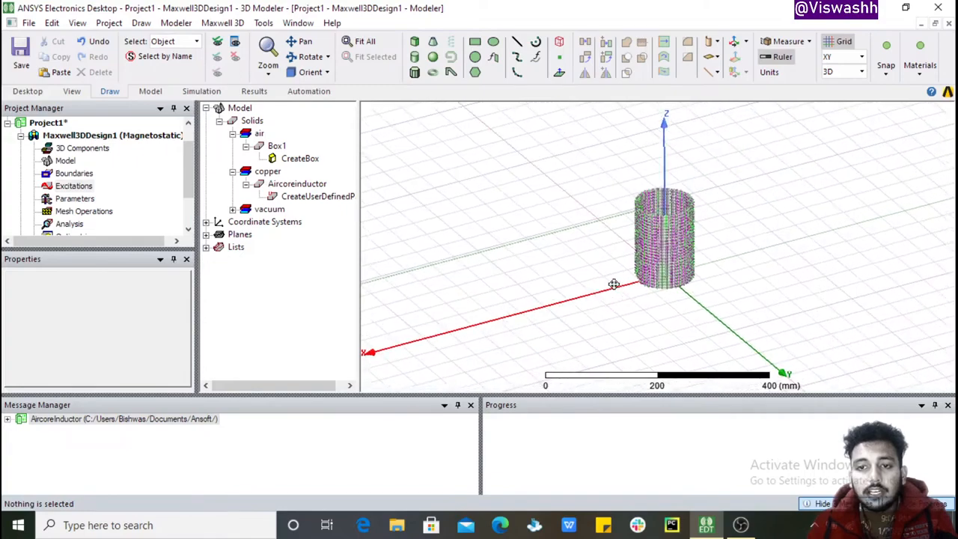
Step: Draw a two-segment polyline from the centre of the coil's lower wire end face through about (58, 0, -6) to about (90, 0, 4) mm
scroll(632, 296, up, 10)
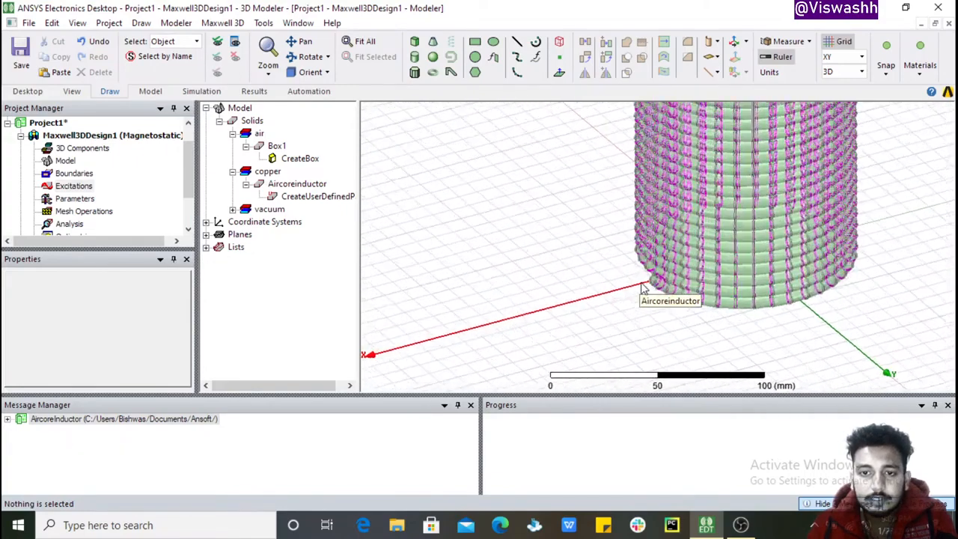
scroll(644, 288, up, 6)
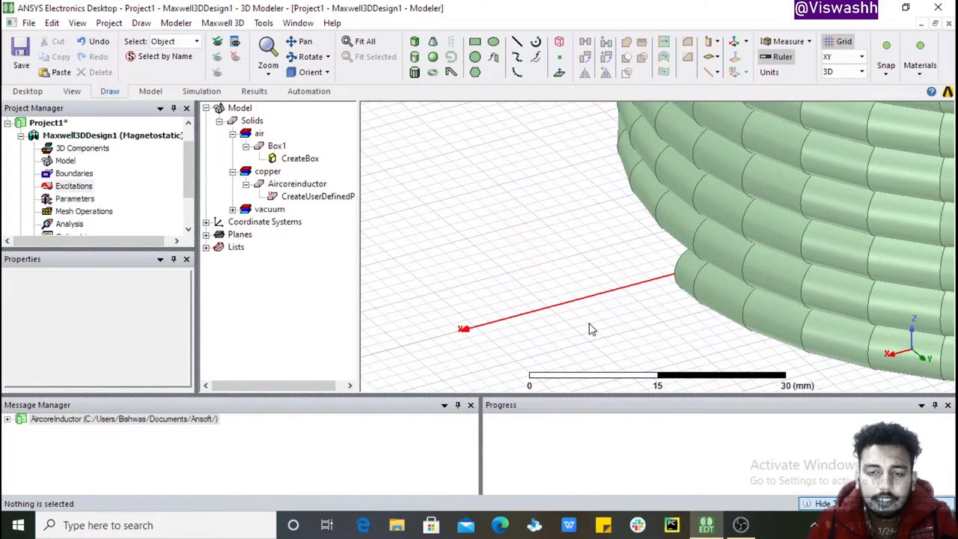
alt+drag(589, 330, 916, 196)
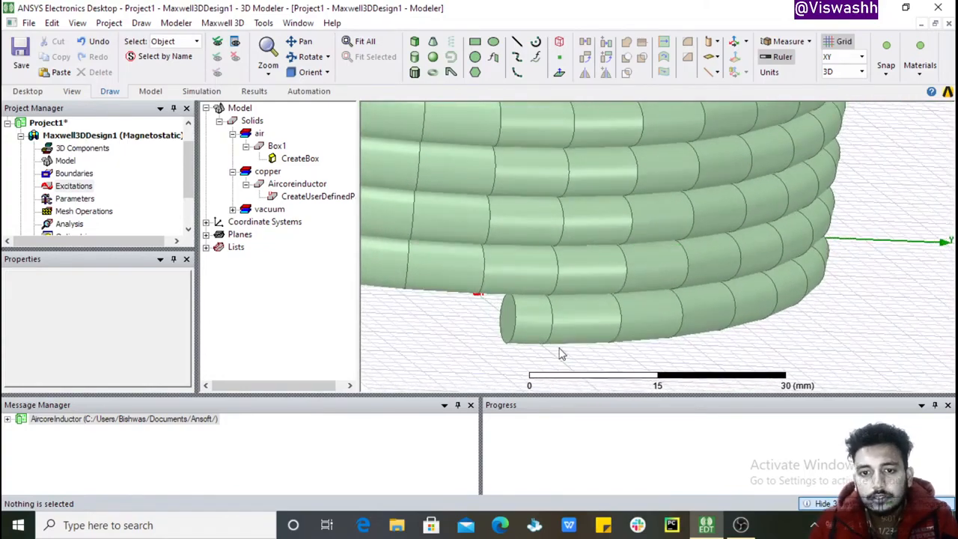
alt+drag(561, 354, 778, 318)
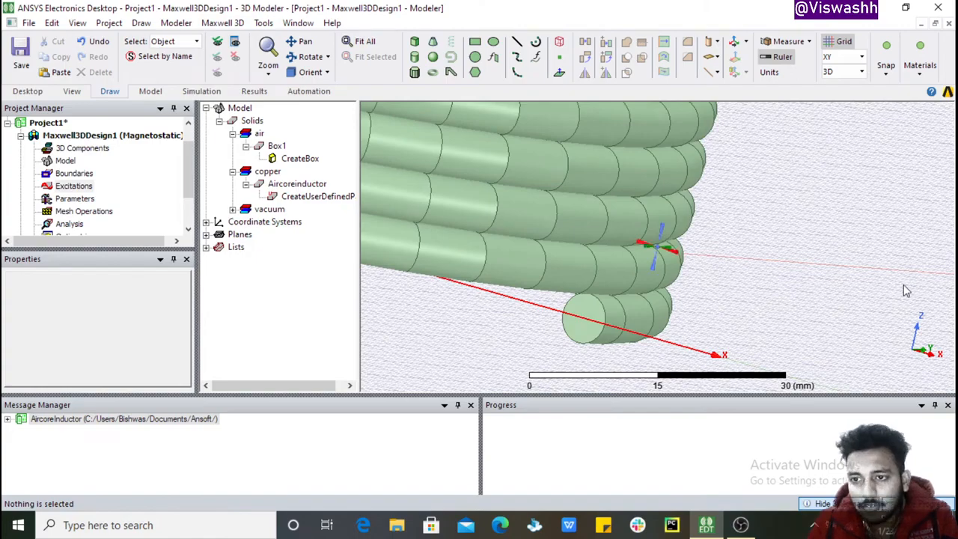
alt+drag(906, 291, 904, 250)
alt+drag(630, 343, 703, 341)
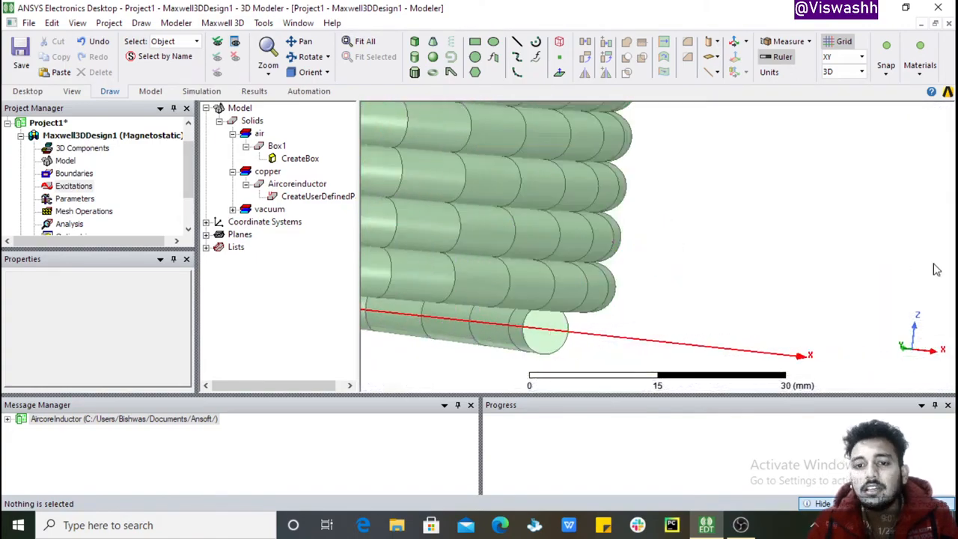
alt+drag(933, 265, 916, 230)
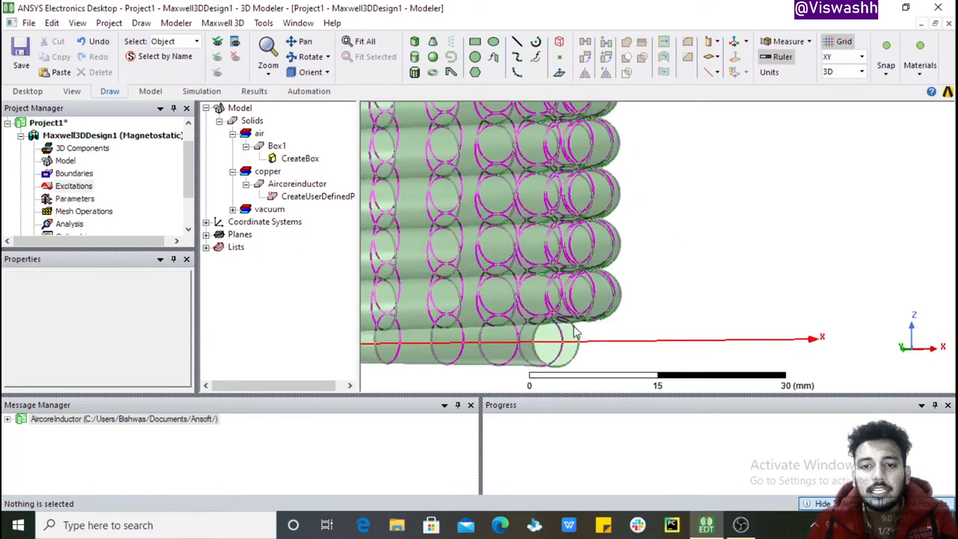
shift+drag(583, 269, 660, 199)
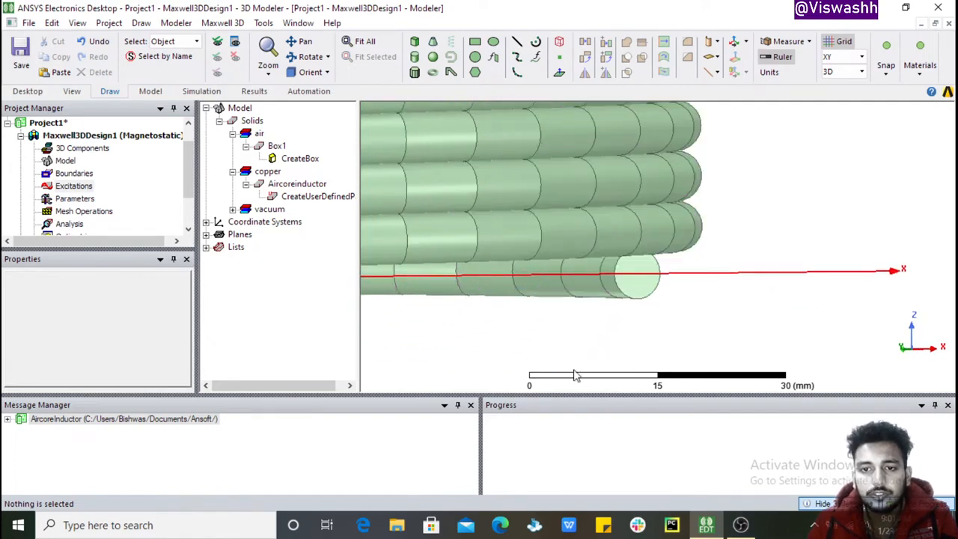
mouse_move(680, 328)
alt+mouse_down()
mouse_move(702, 327)
mouse_move(679, 327)
alt+mouse_up()
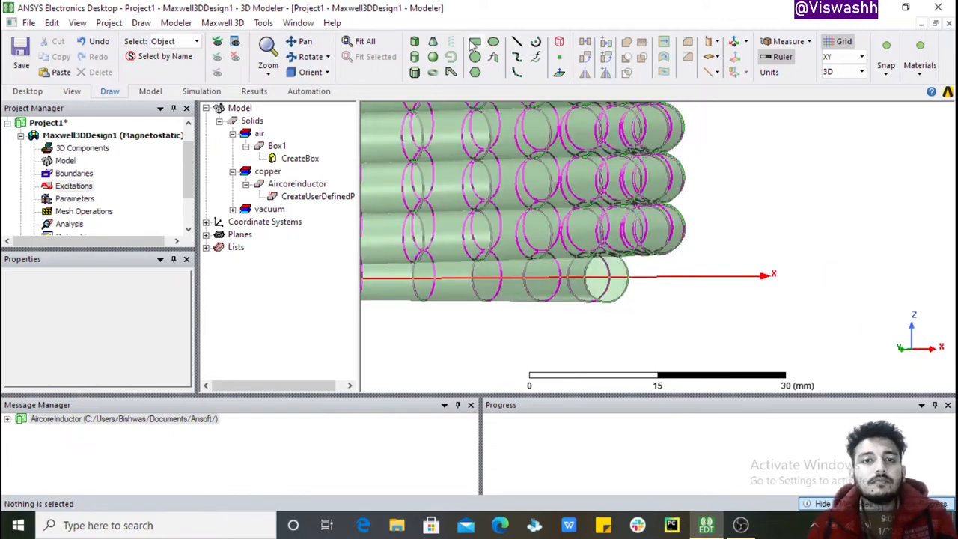
click(517, 41)
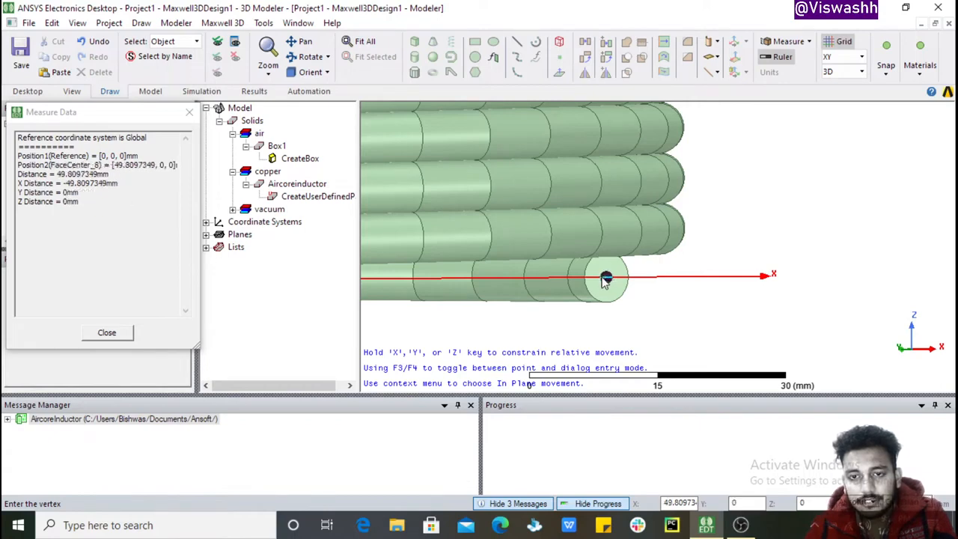
click(606, 278)
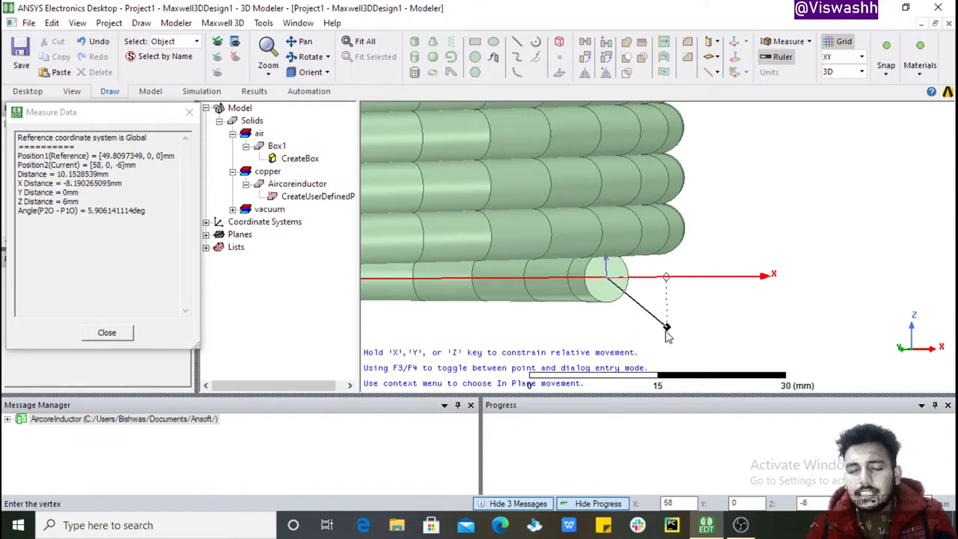
click(668, 327)
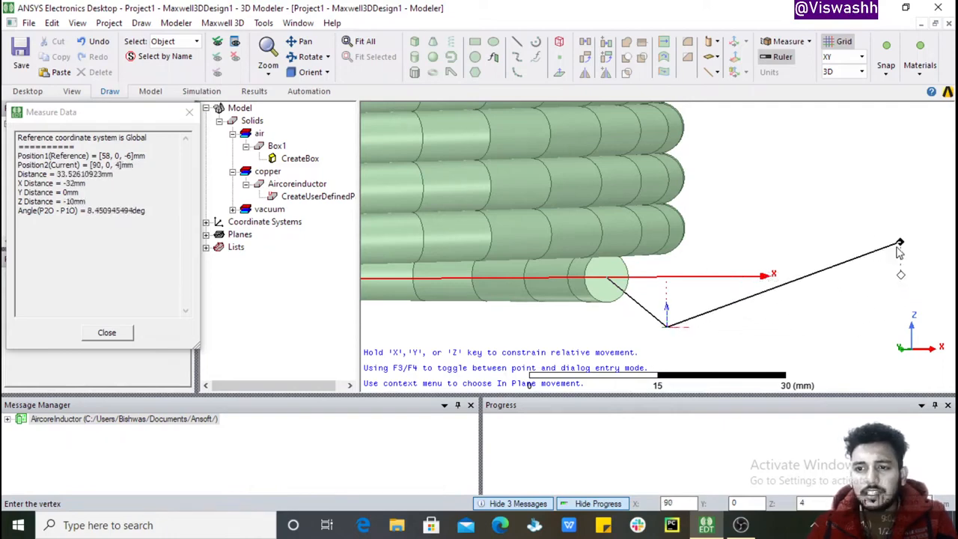
click(900, 243)
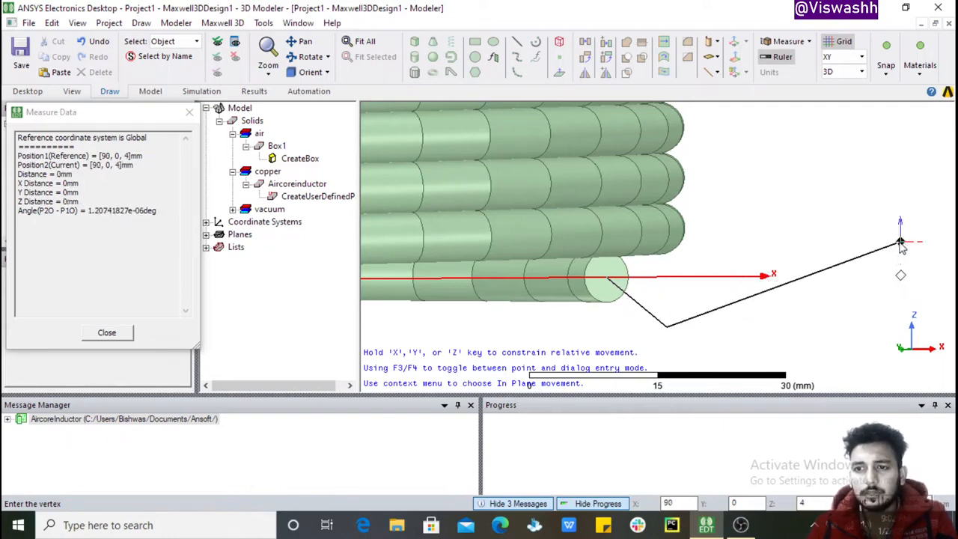
double_click(901, 242)
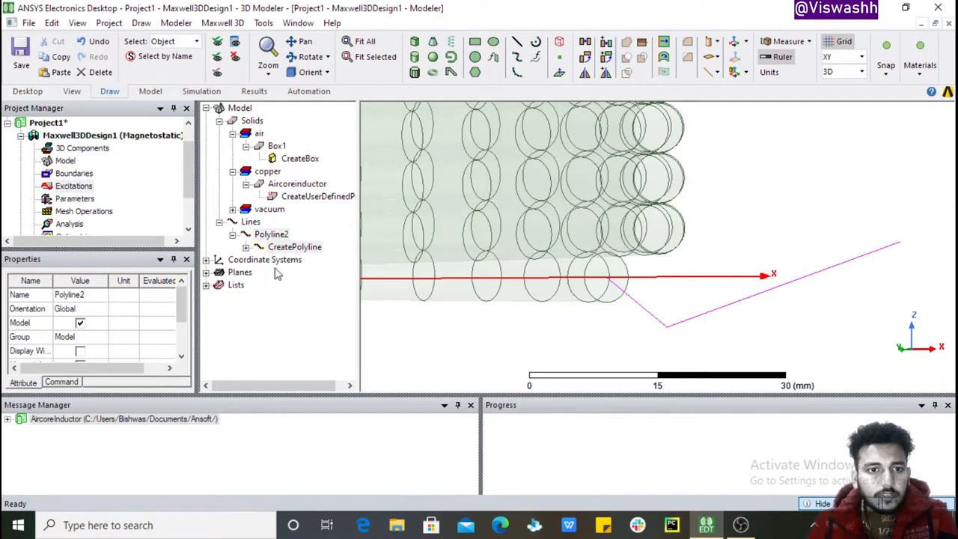
Step: Copy the X coordinate of Point1 in Polyline2's first segment into Point2, setting it to 49.809734904587 mm
click(246, 248)
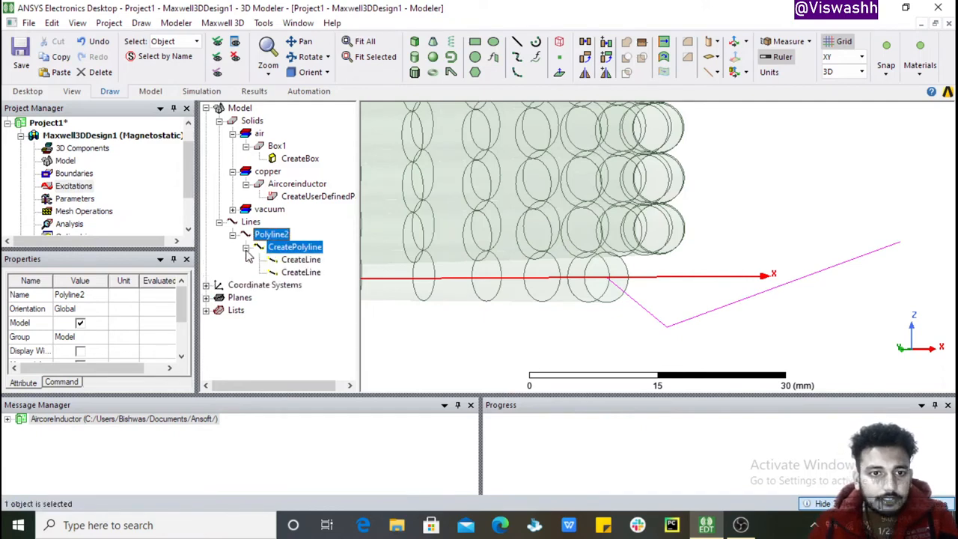
double_click(303, 259)
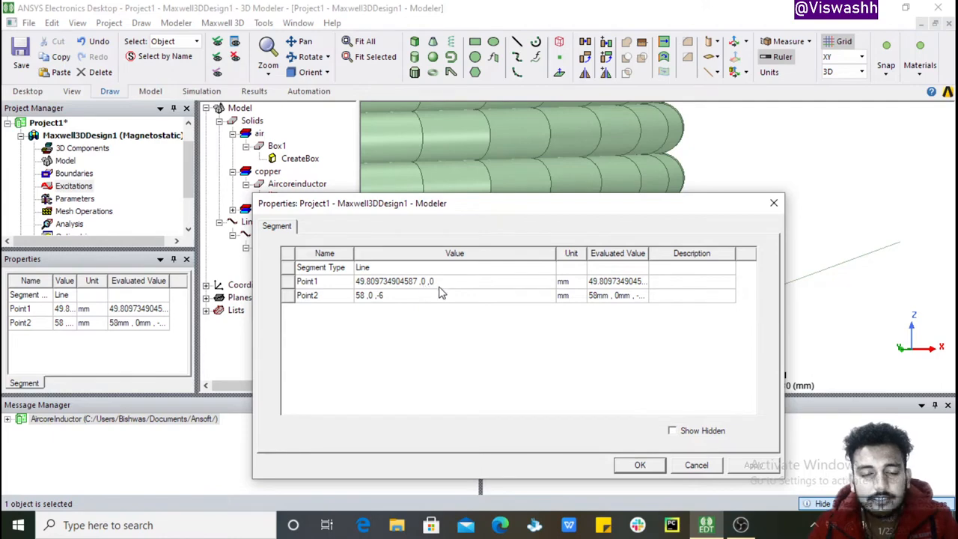
drag(496, 212, 473, 170)
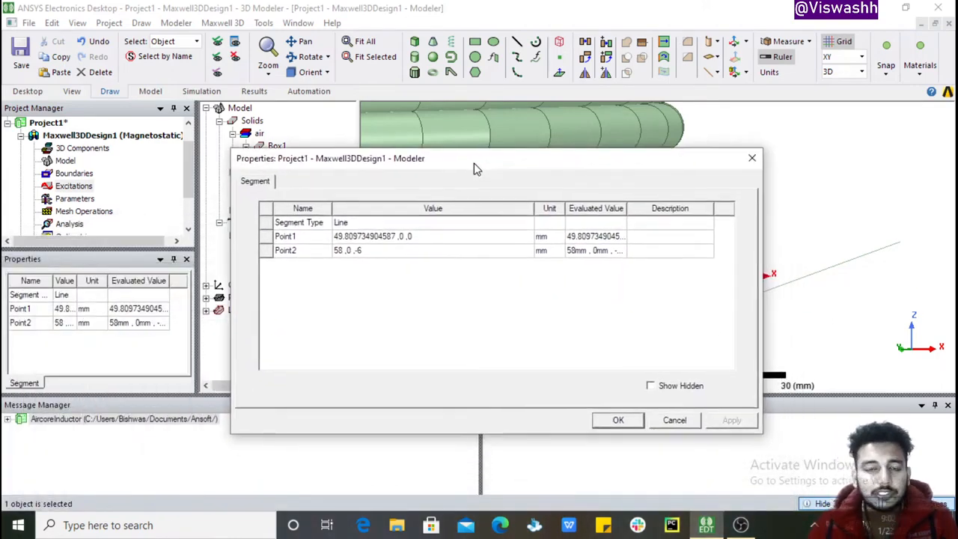
click(430, 235)
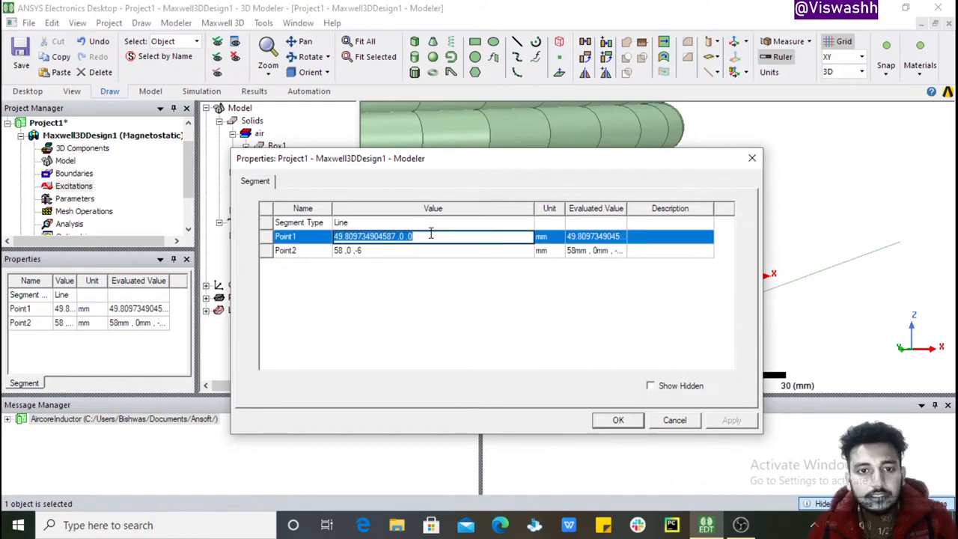
click(410, 252)
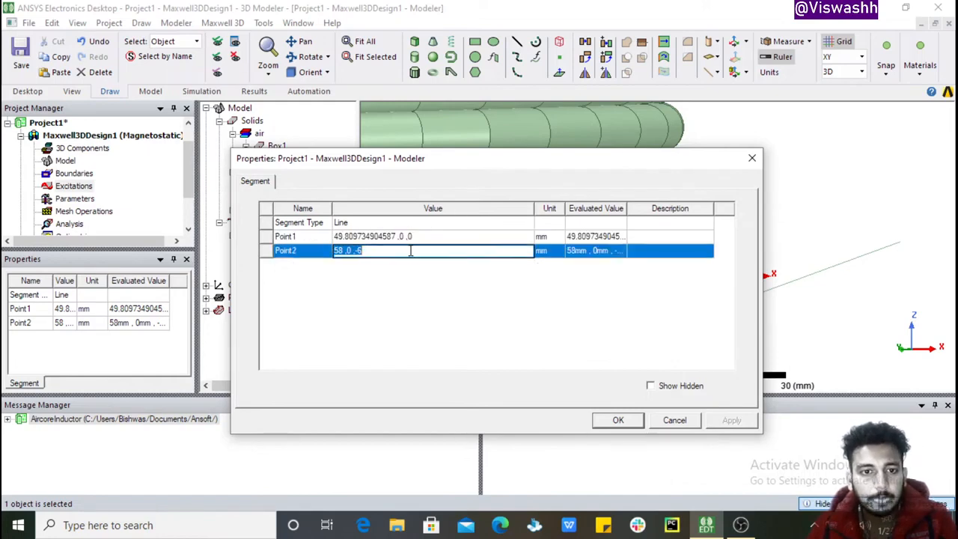
click(358, 270)
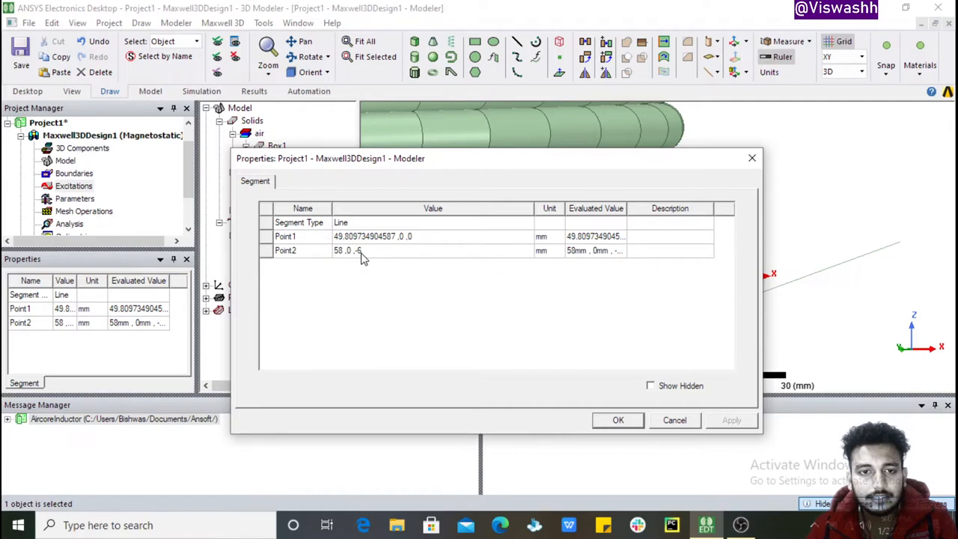
click(337, 237)
click(337, 237)
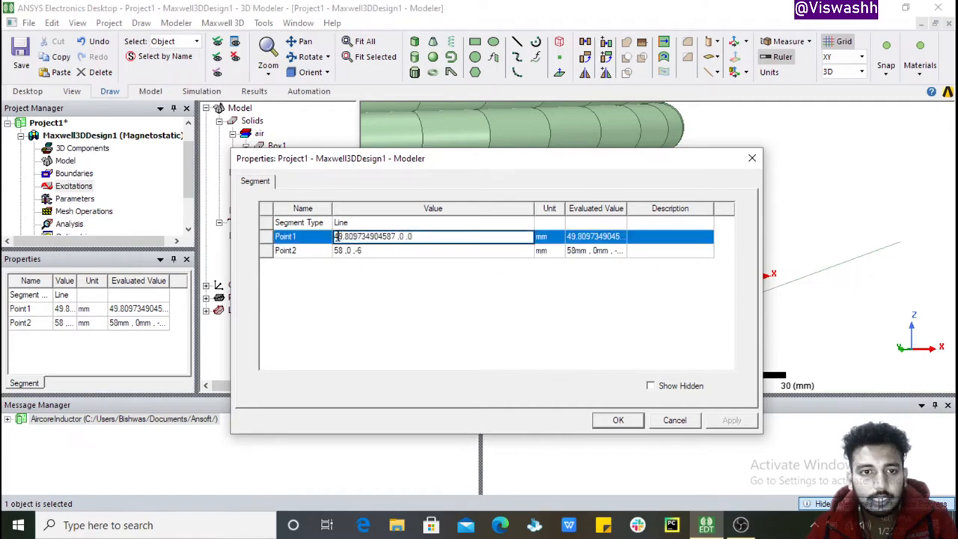
drag(335, 236, 397, 234)
key(ctrl+c)
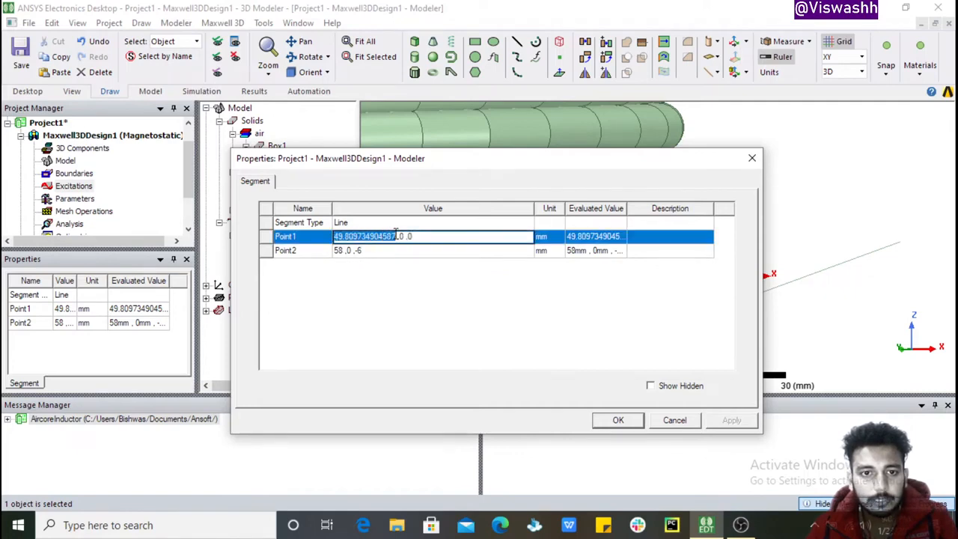
click(341, 253)
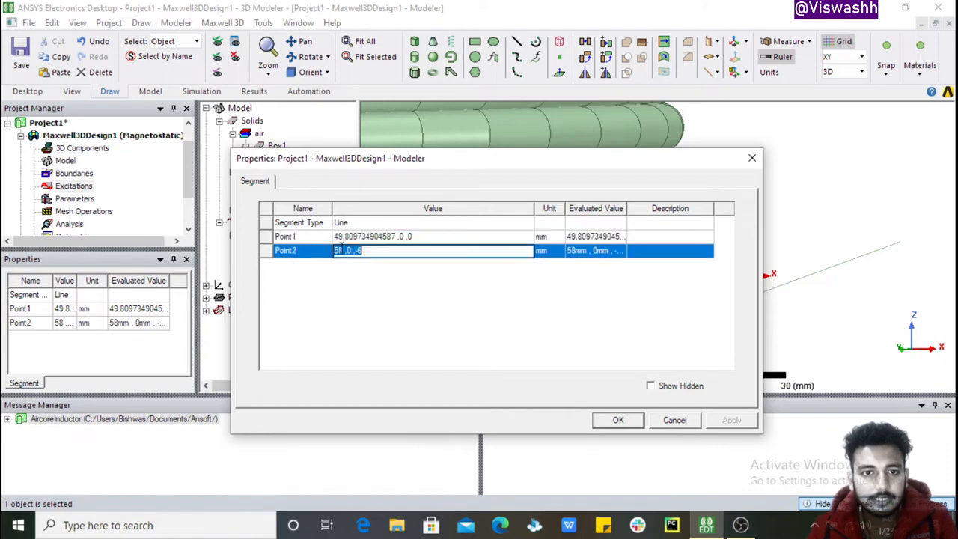
click(341, 251)
key(BackSpace)
key(BackSpace)
key(ctrl+v)
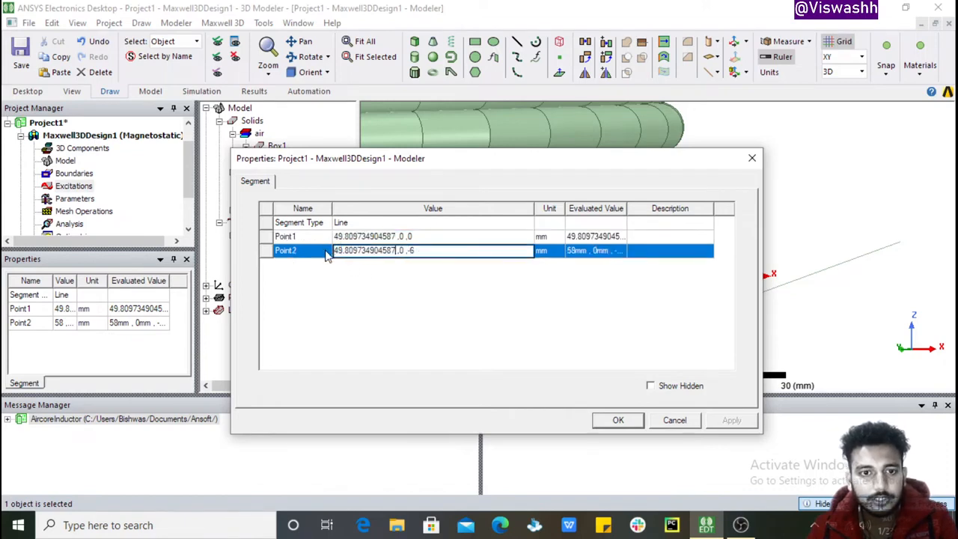
click(420, 310)
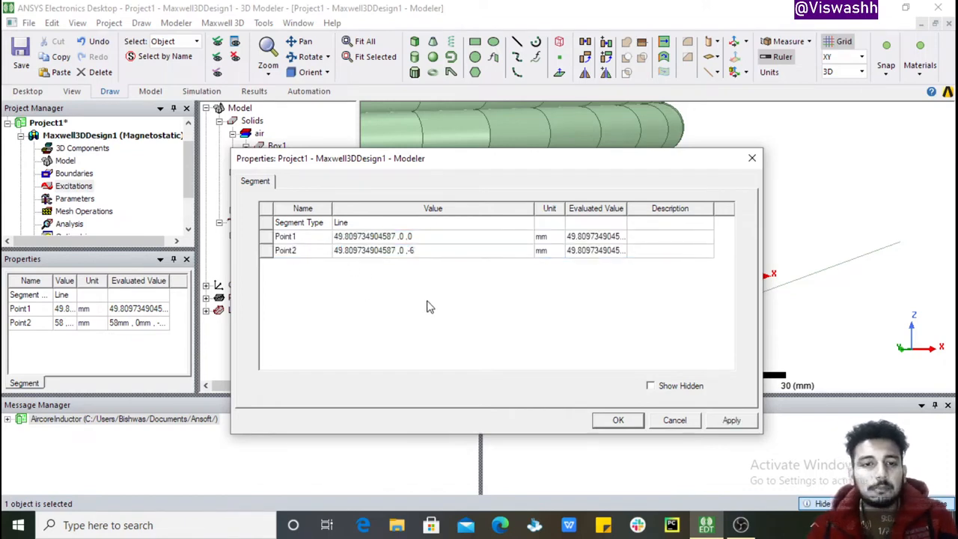
Step: Set the first segment's Point2 Y coordinate to 5 mm and its Z coordinate to 0, and apply the change
drag(498, 165, 302, 123)
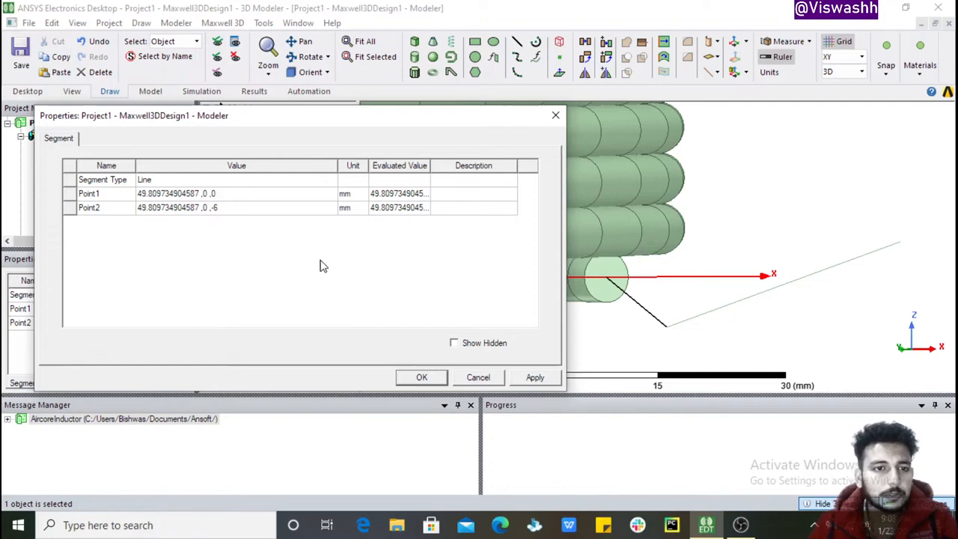
click(205, 210)
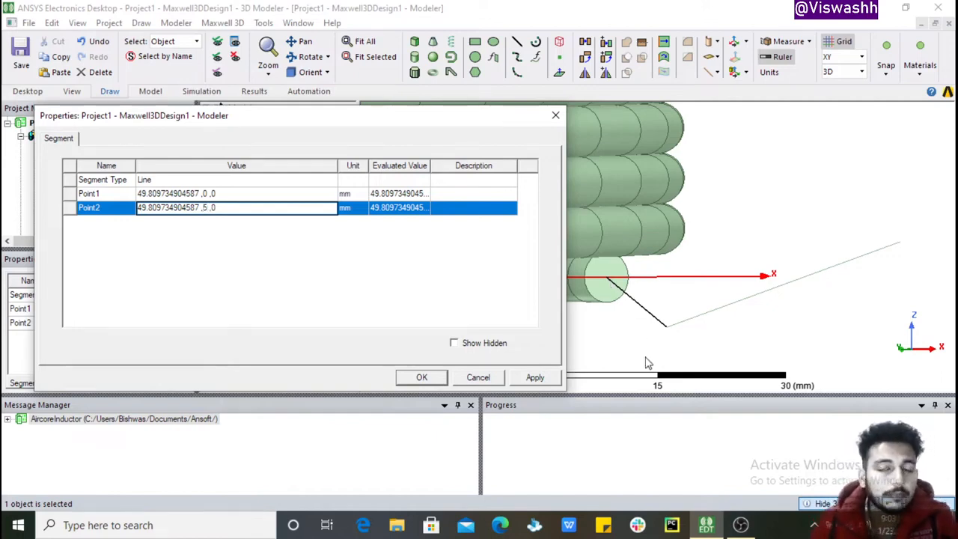
click(475, 284)
click(532, 379)
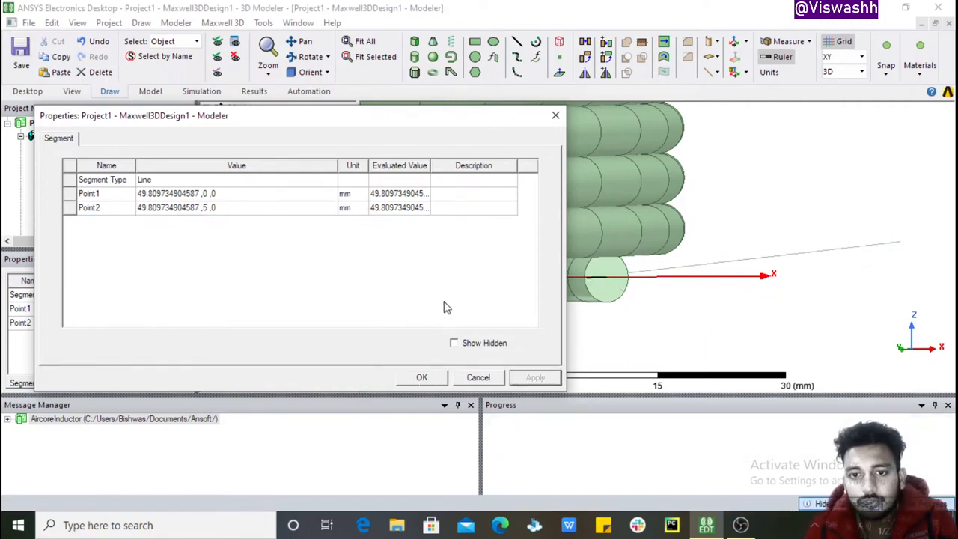
Step: Set the first segment's Point2 Y coordinate to -5 mm, apply it and close the segment properties
click(207, 208)
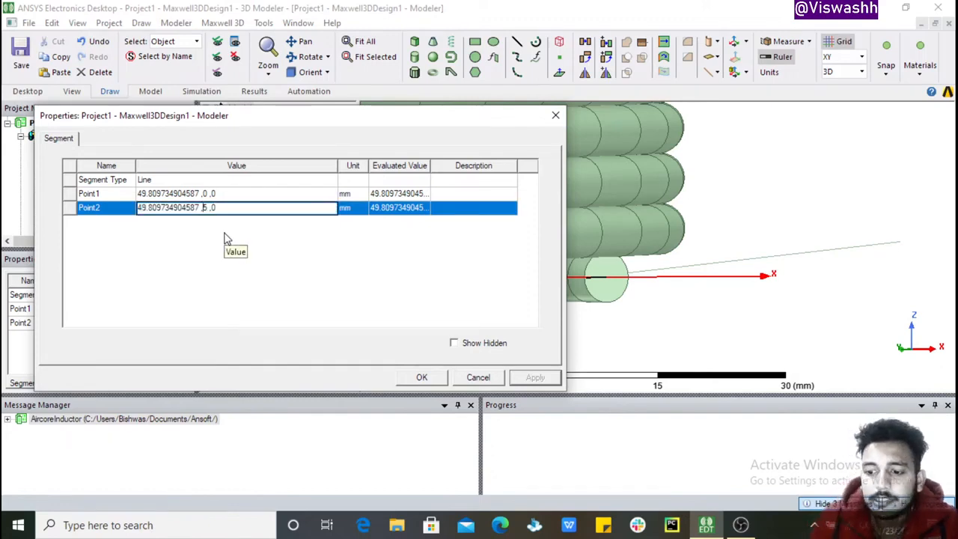
text(-)
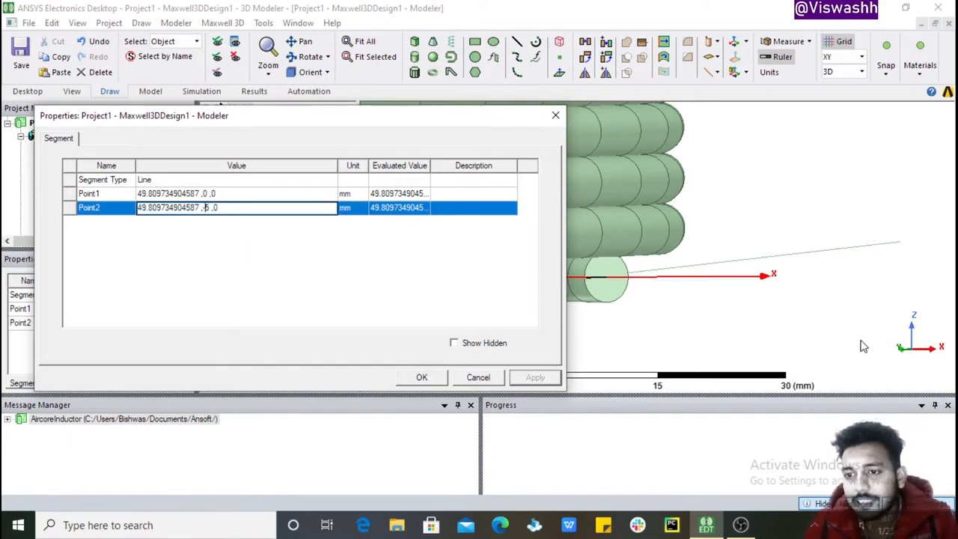
click(473, 301)
click(532, 379)
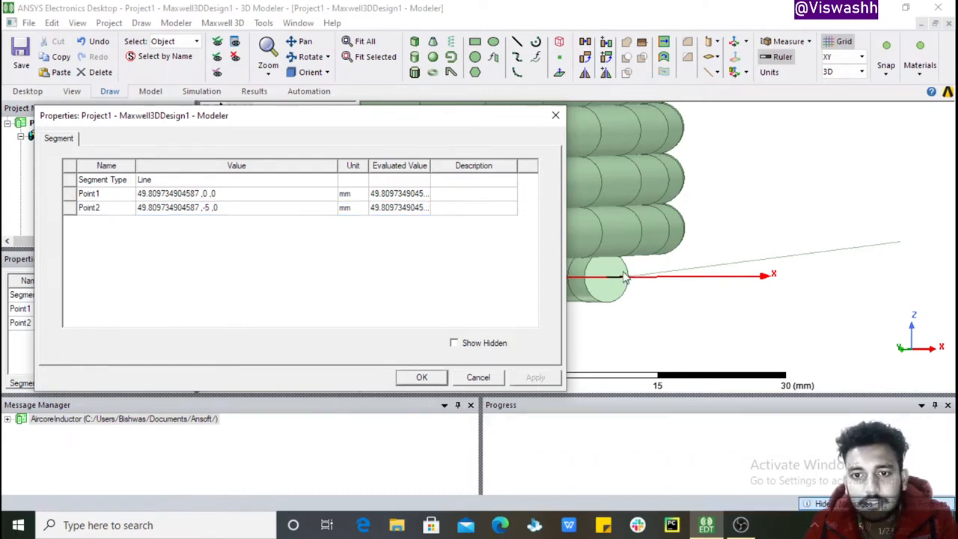
click(421, 380)
Step: Copy the Point1 coordinates of Polyline2's second segment into Point2, setting it to 49.809734904587, -5, 0 mm
middle_drag(636, 319, 629, 279)
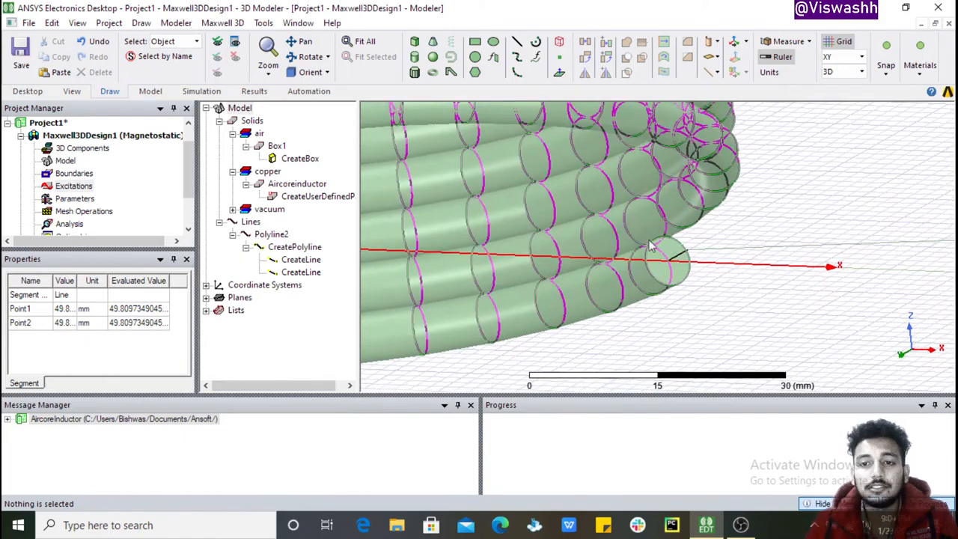
click(679, 346)
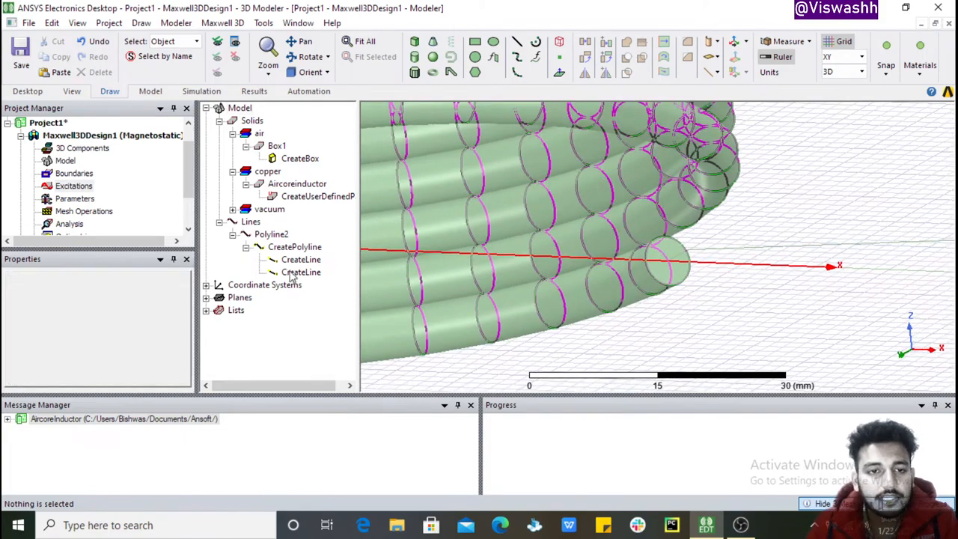
double_click(296, 273)
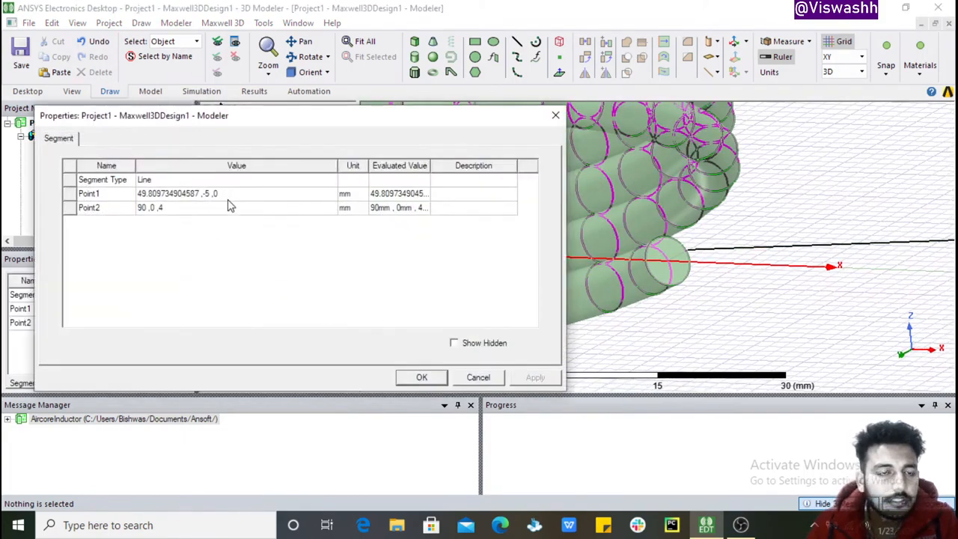
click(246, 193)
click(247, 194)
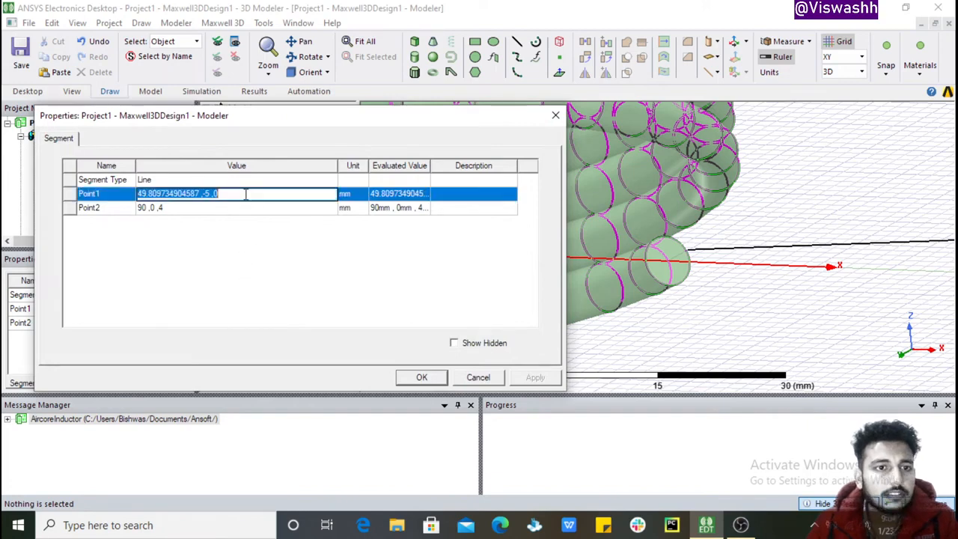
key(ctrl+c)
click(226, 207)
click(226, 208)
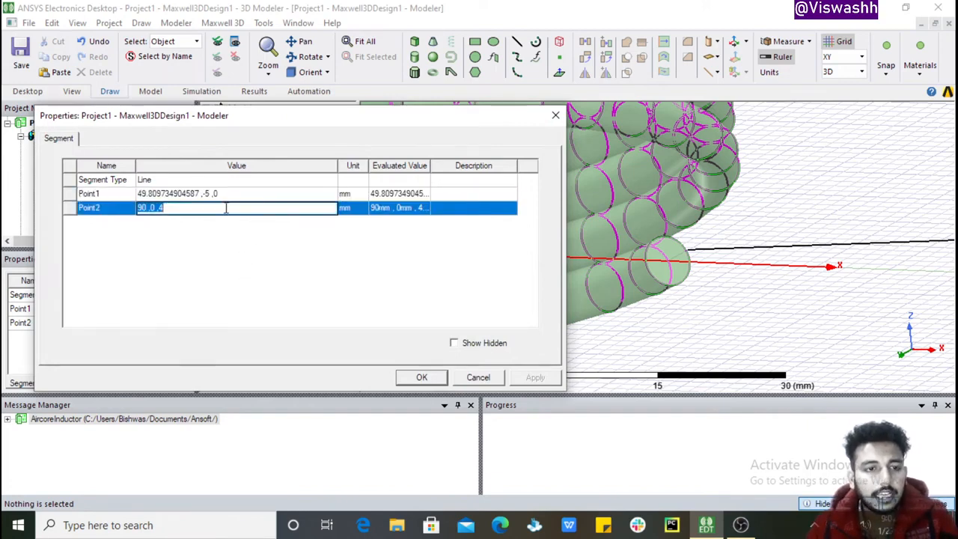
key(ctrl+v)
click(229, 248)
Step: Set the second segment's Point2 X coordinate to 1000 mm, apply the change and close the segment properties
click(200, 208)
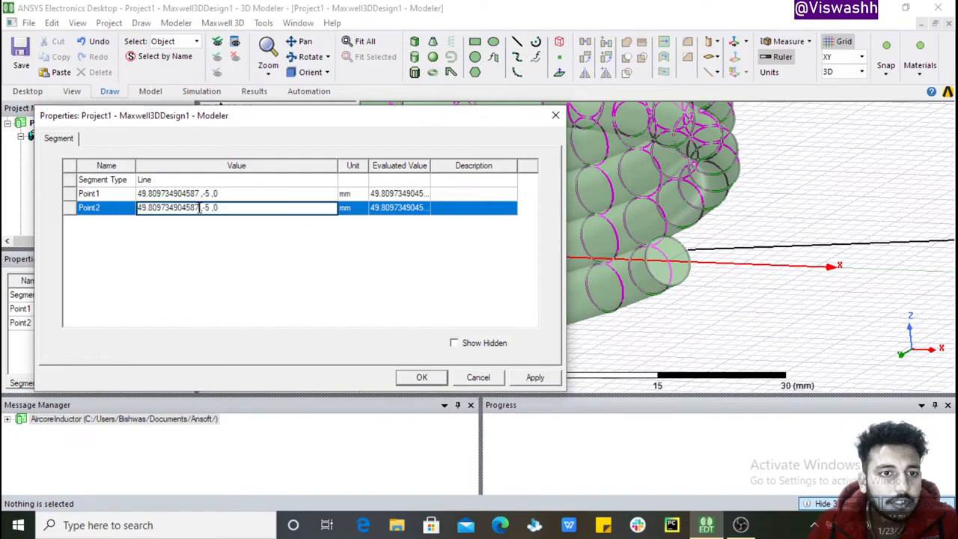
drag(200, 209, 139, 208)
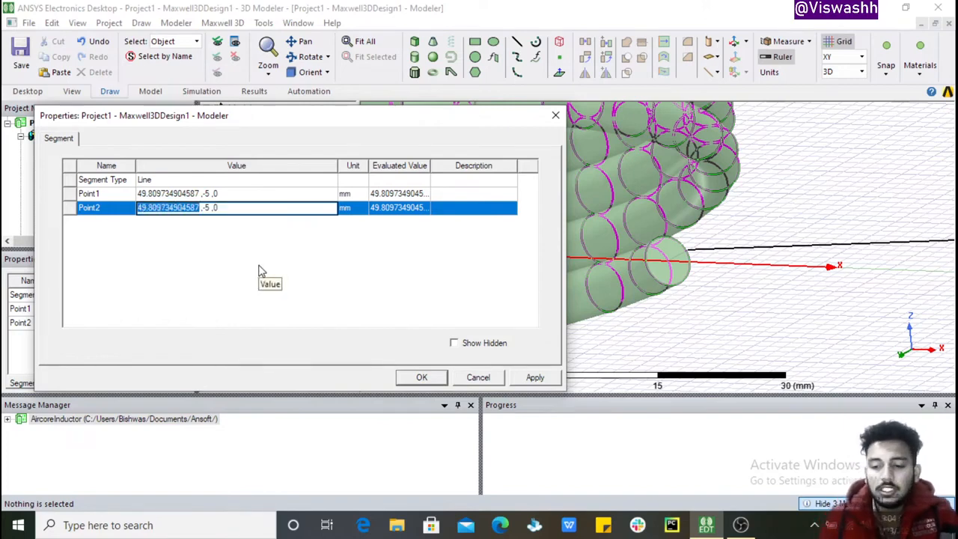
text(1000)
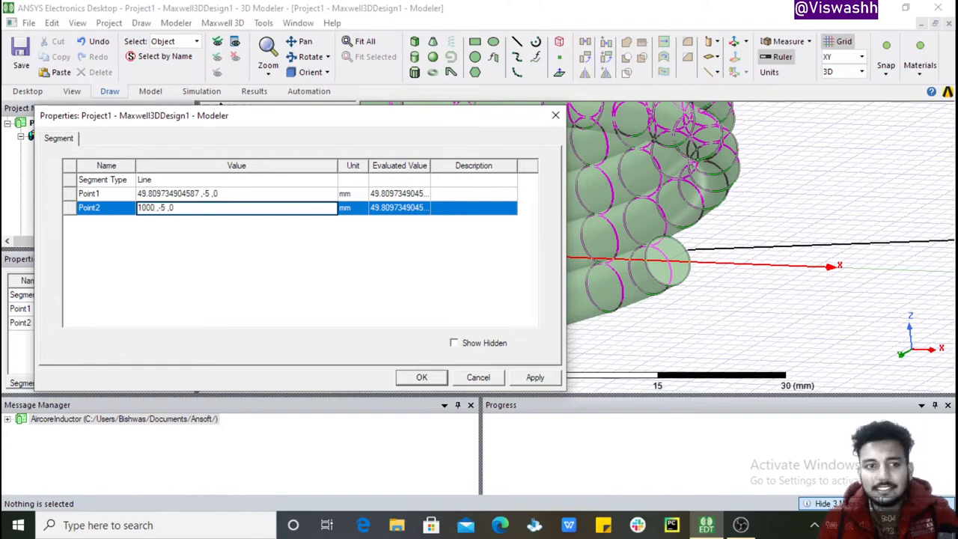
click(261, 272)
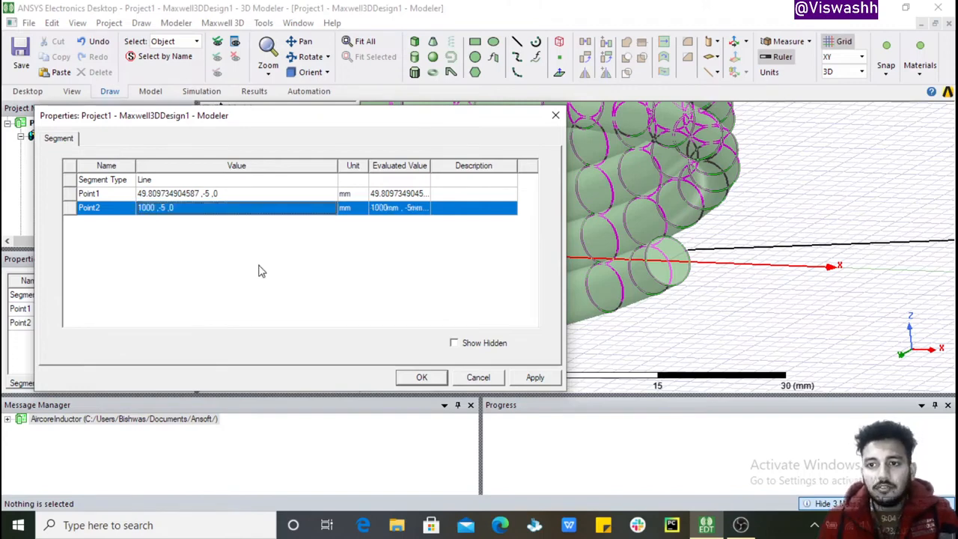
click(533, 378)
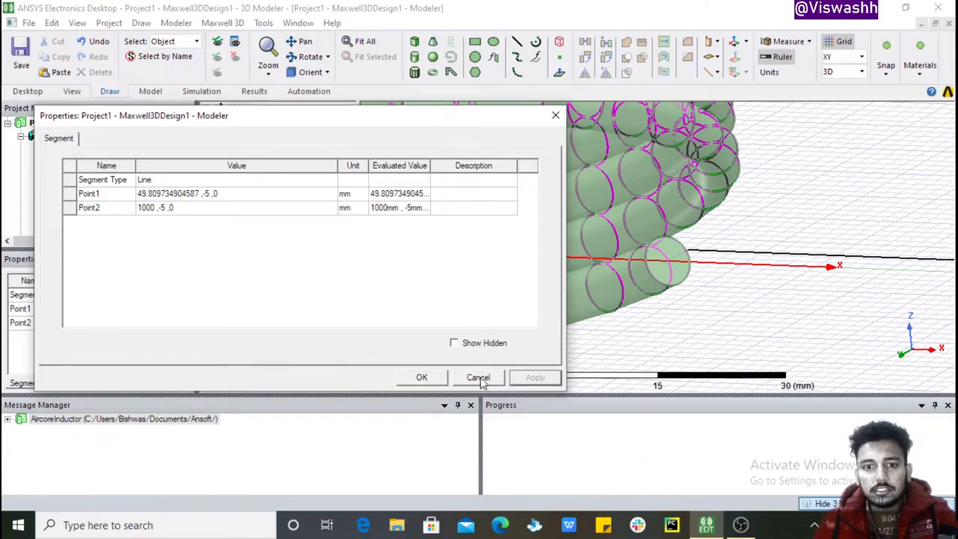
click(424, 378)
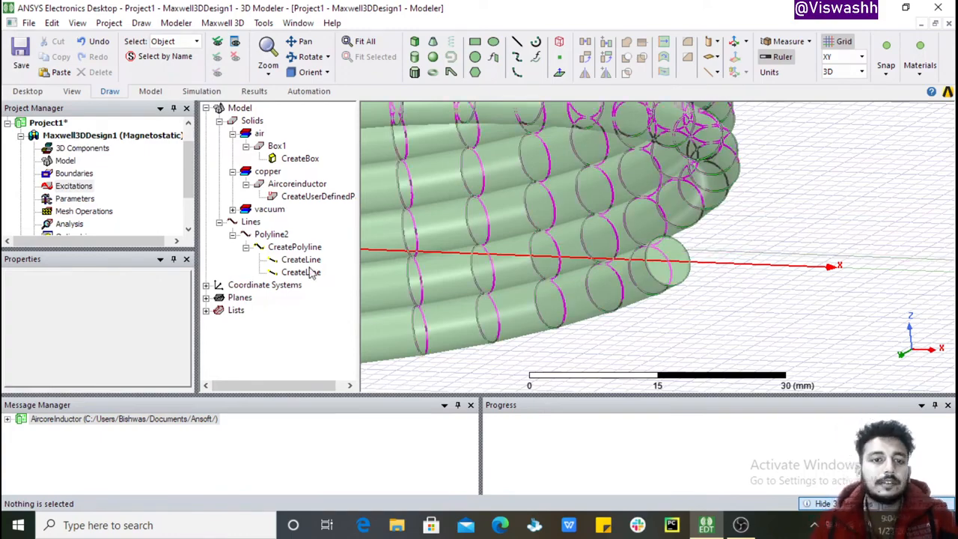
Step: Give Polyline2 a circular cross section with a diameter of 2 mm
click(290, 250)
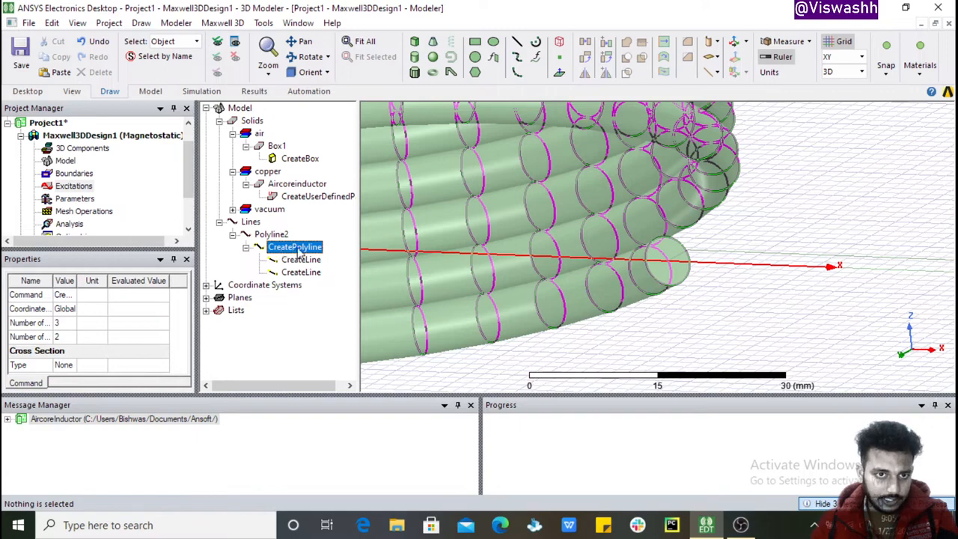
click(64, 364)
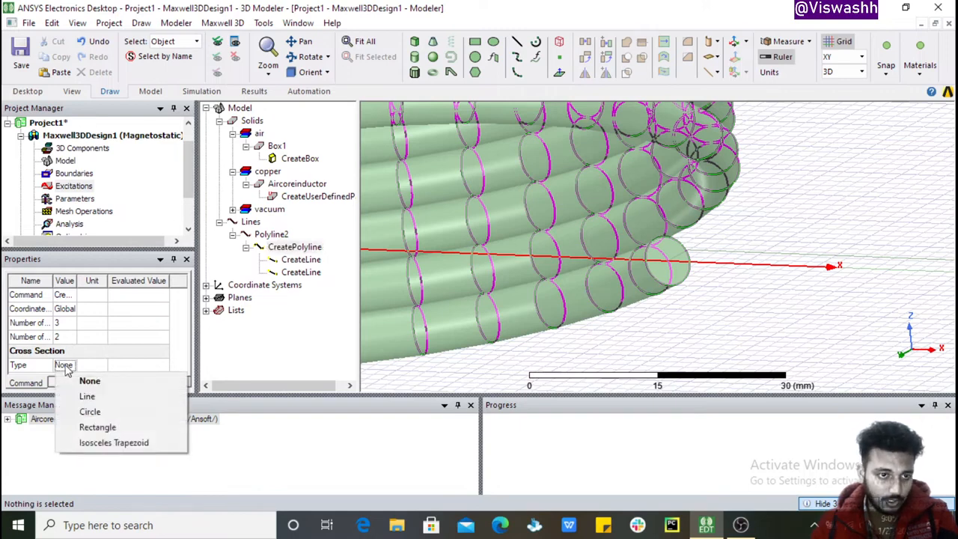
click(91, 412)
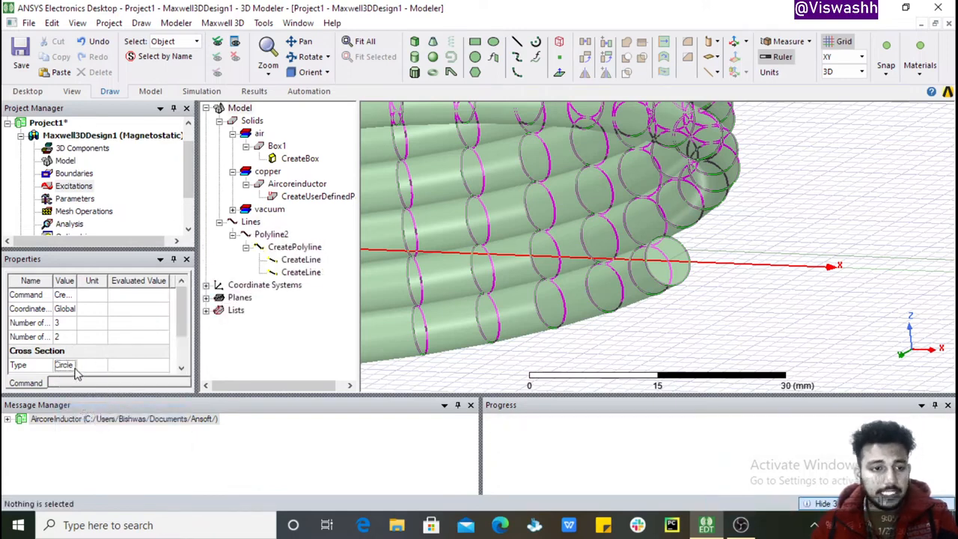
click(74, 337)
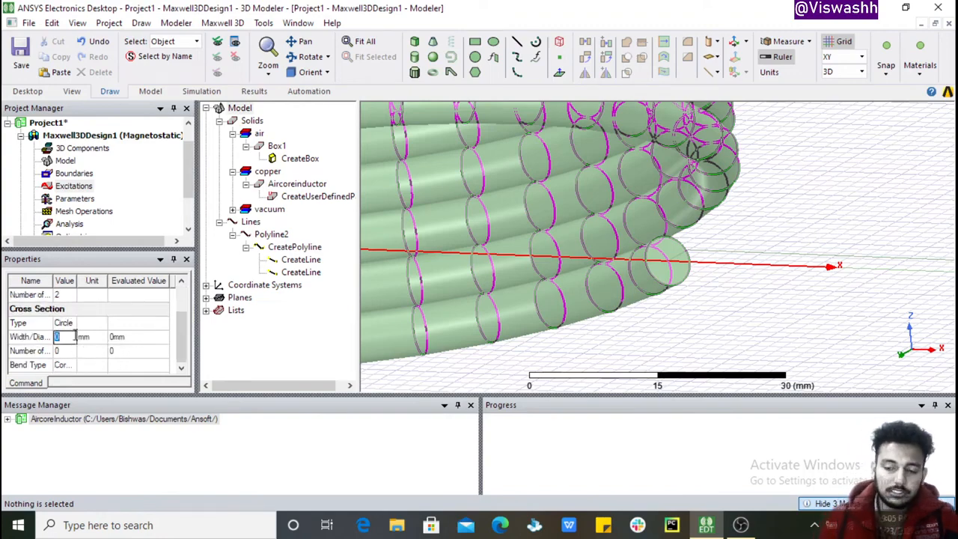
click(284, 351)
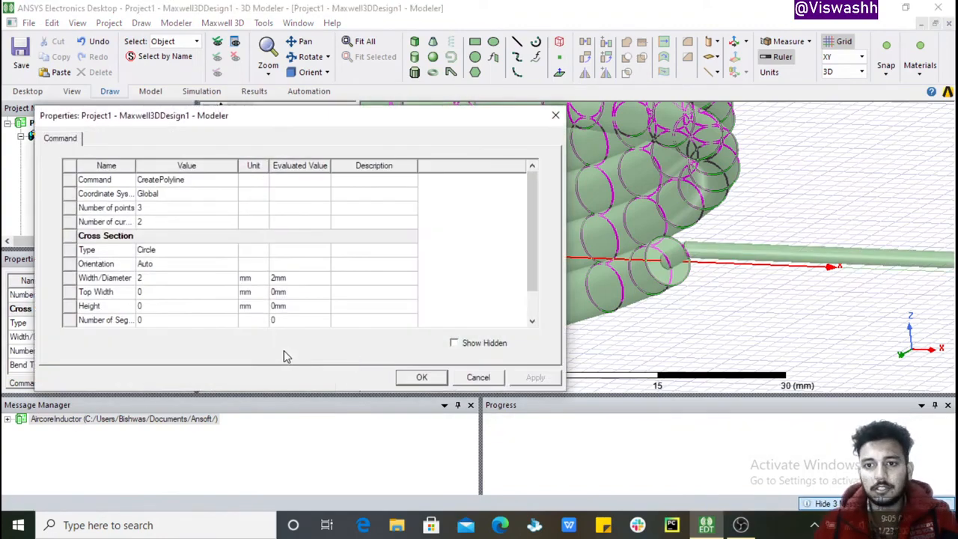
click(422, 378)
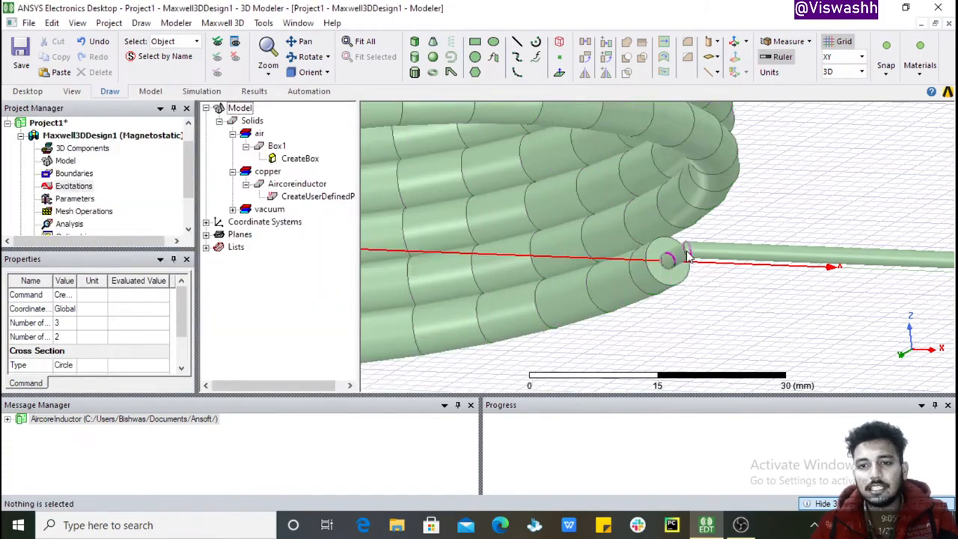
Step: Inspect both extended wire leads, from their connections at the coil to their far ends along the X axis
alt+drag(678, 271, 514, 137)
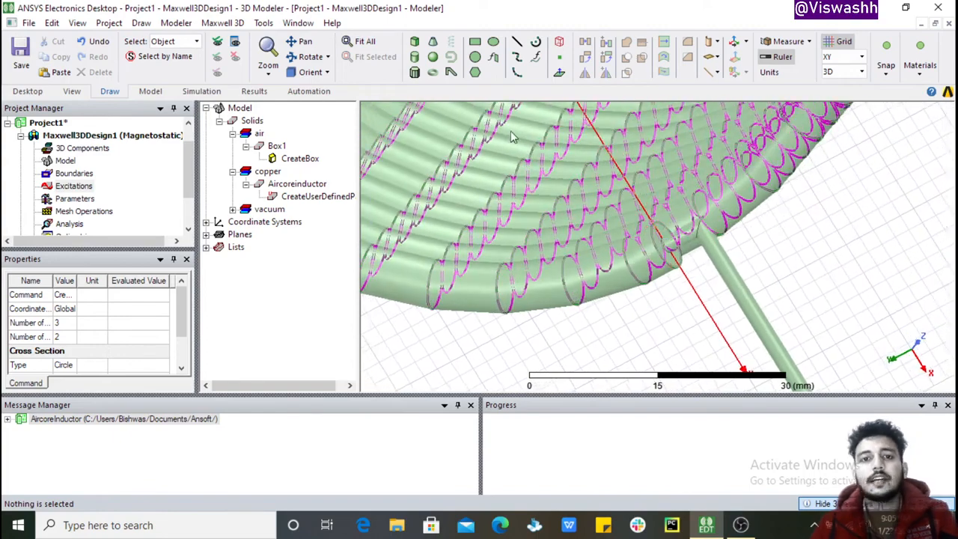
click(310, 72)
click(336, 214)
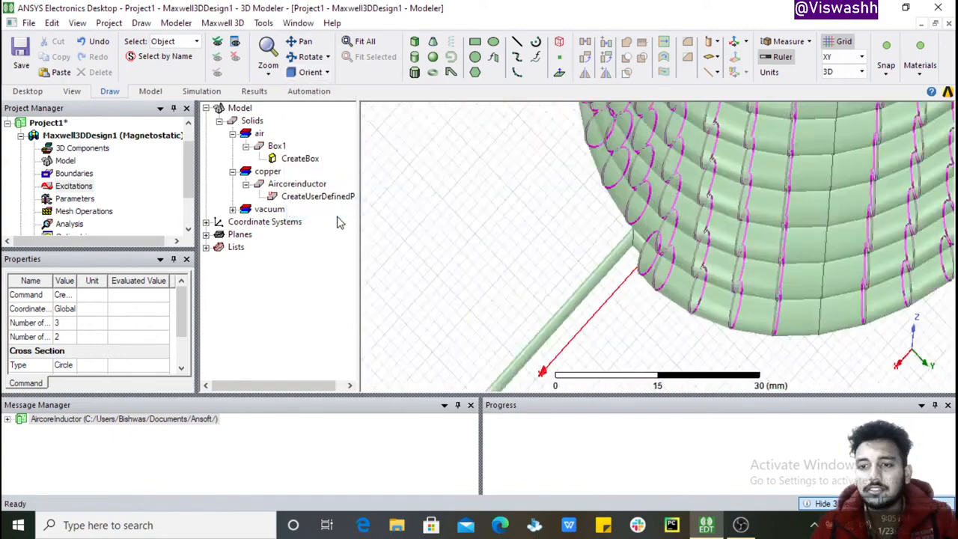
click(365, 41)
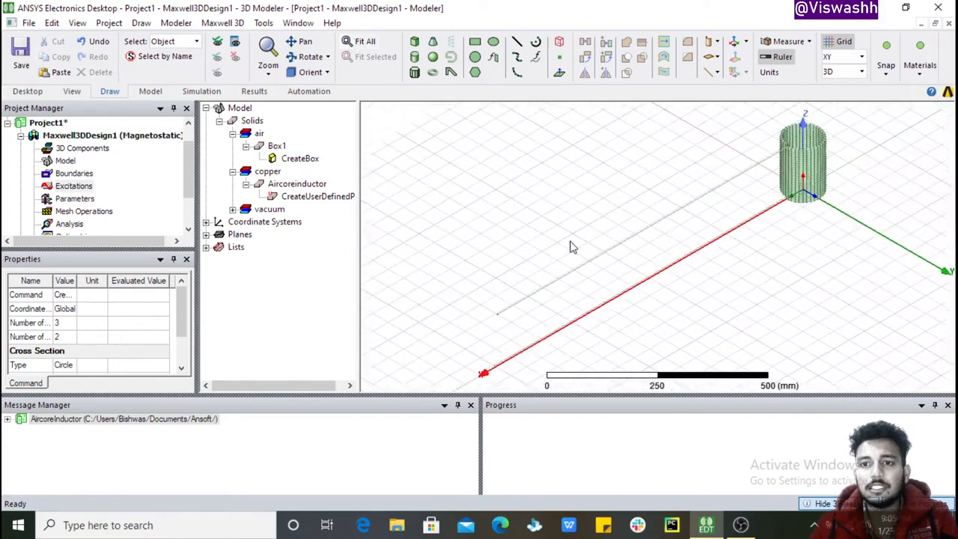
click(725, 273)
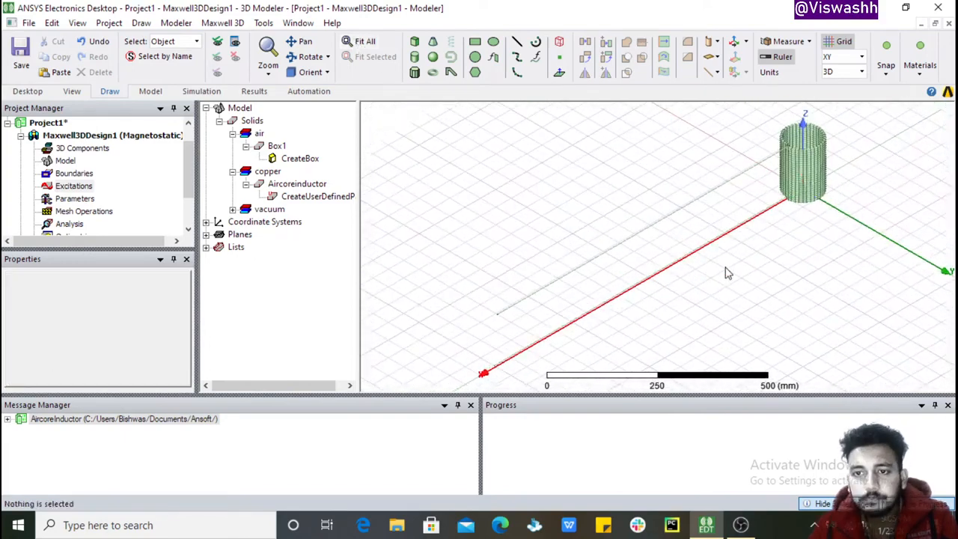
click(799, 168)
click(725, 206)
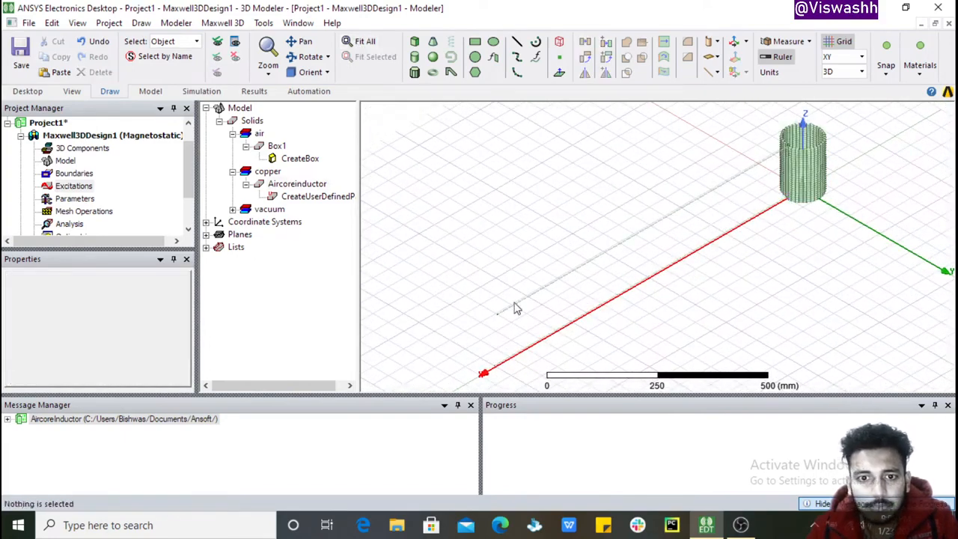
scroll(493, 326, up, 2)
scroll(493, 325, up, 3)
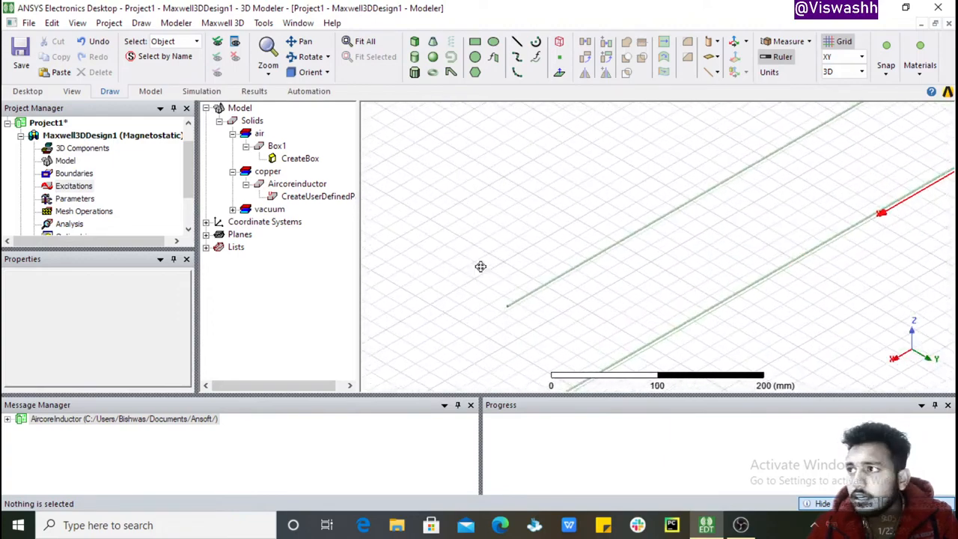
shift+drag(477, 278, 509, 201)
scroll(509, 201, up, 3)
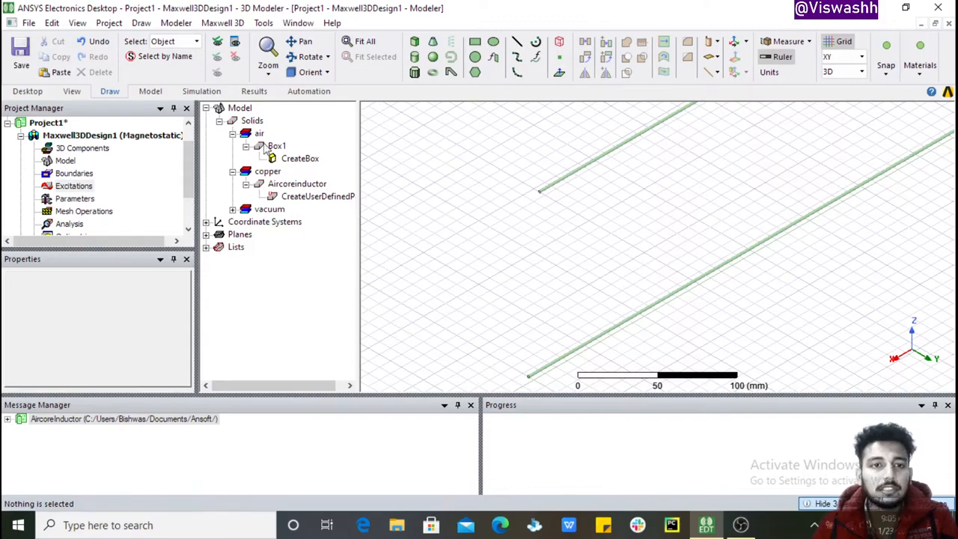
Step: Highlight the air region Box1 and its face crossed by the leads to compare its extent with the wire ends
click(276, 146)
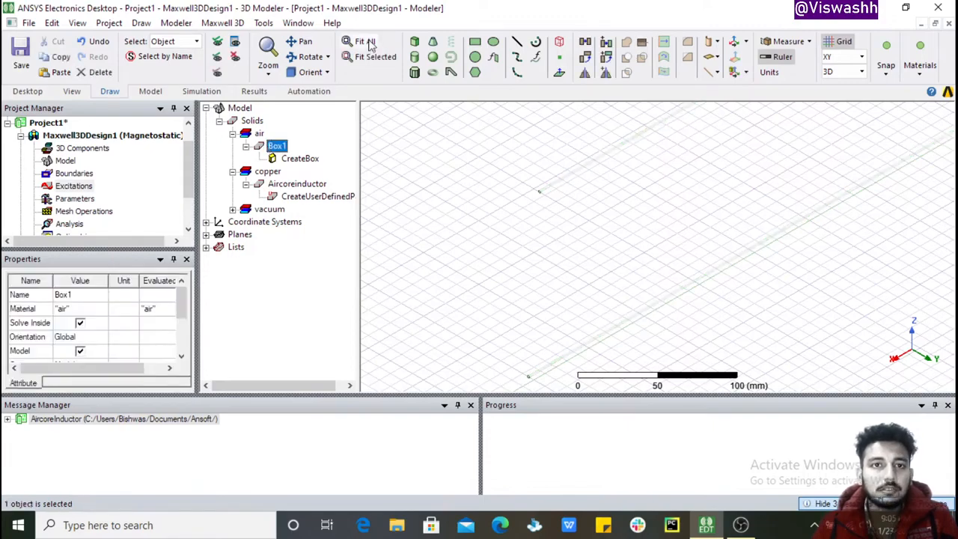
click(364, 42)
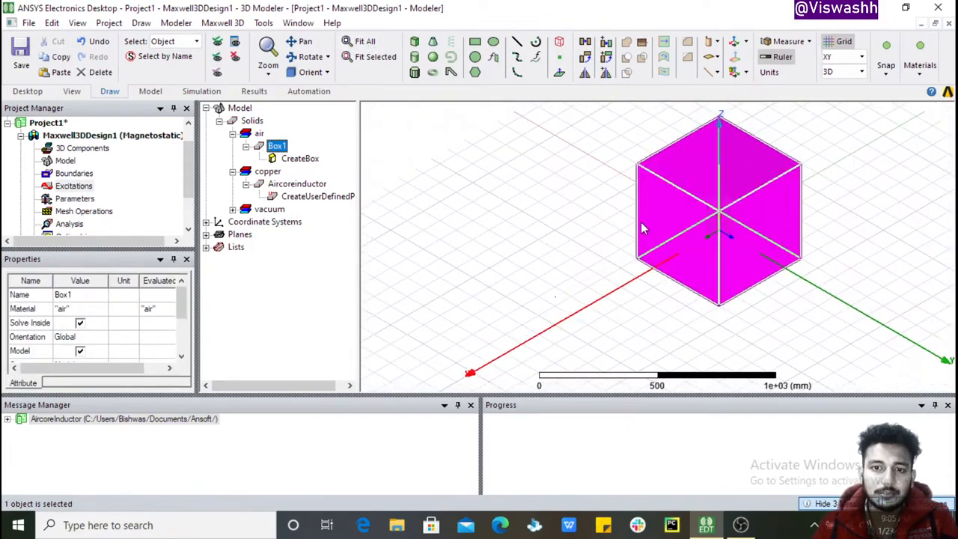
click(472, 223)
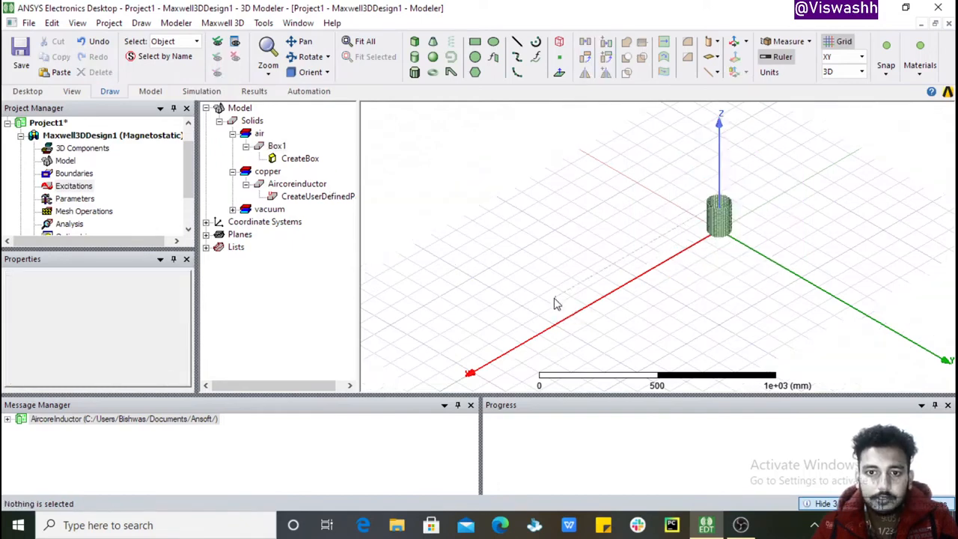
click(266, 146)
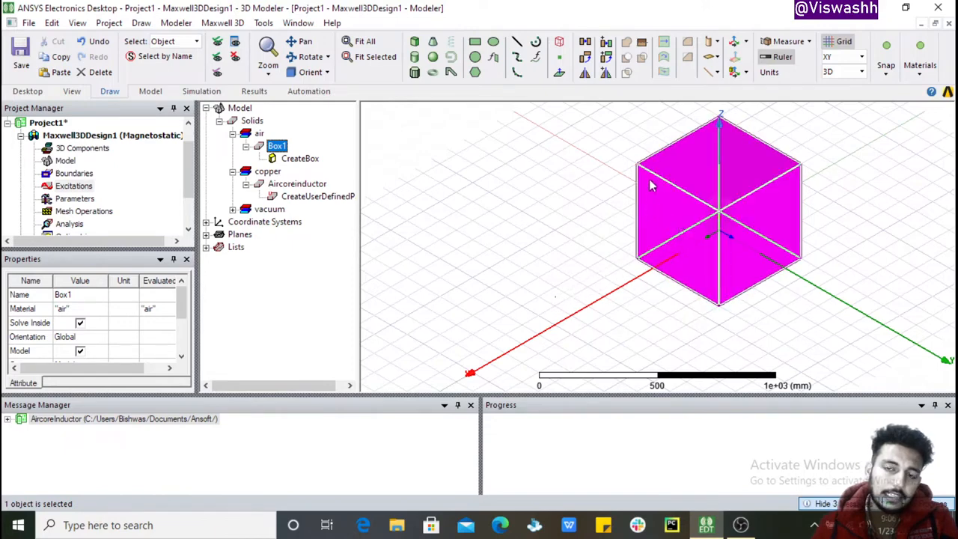
key(f)
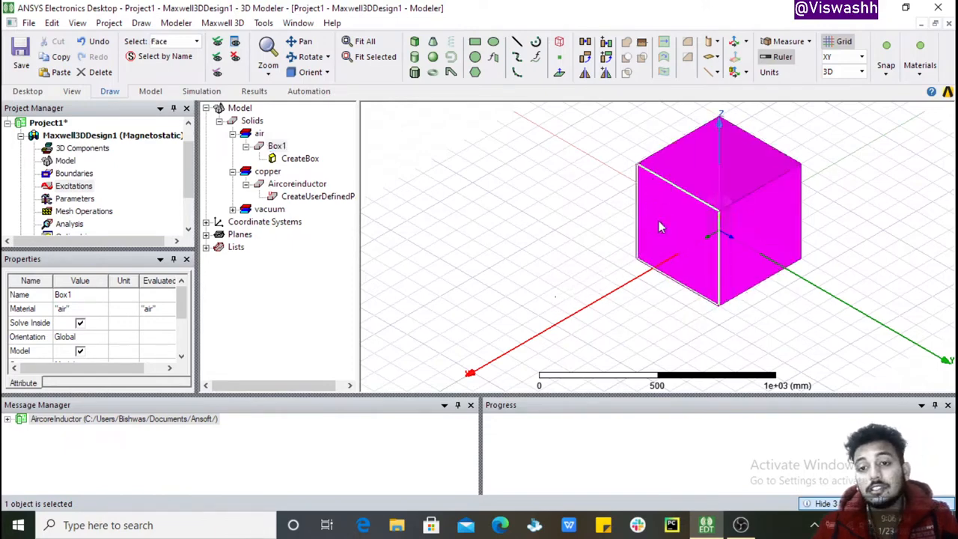
click(659, 225)
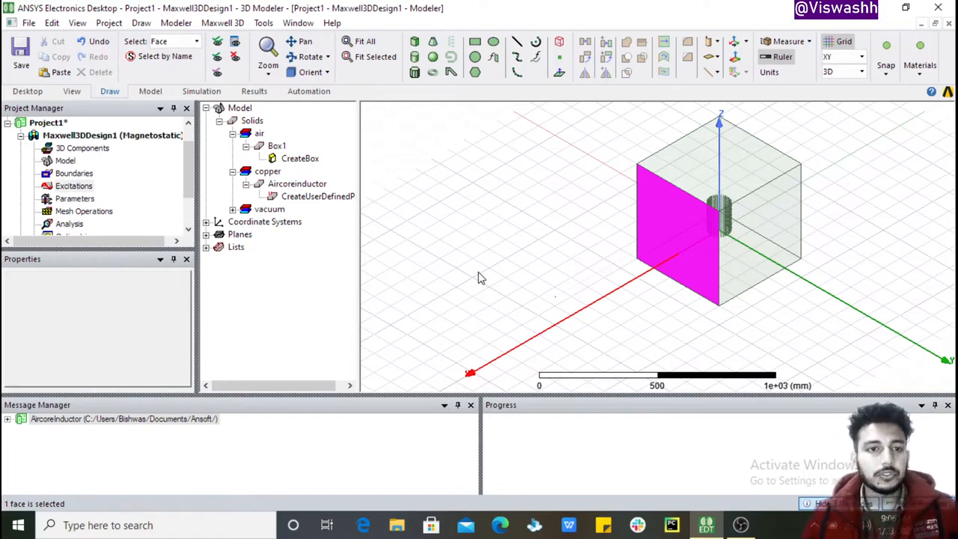
key(ctrl+h)
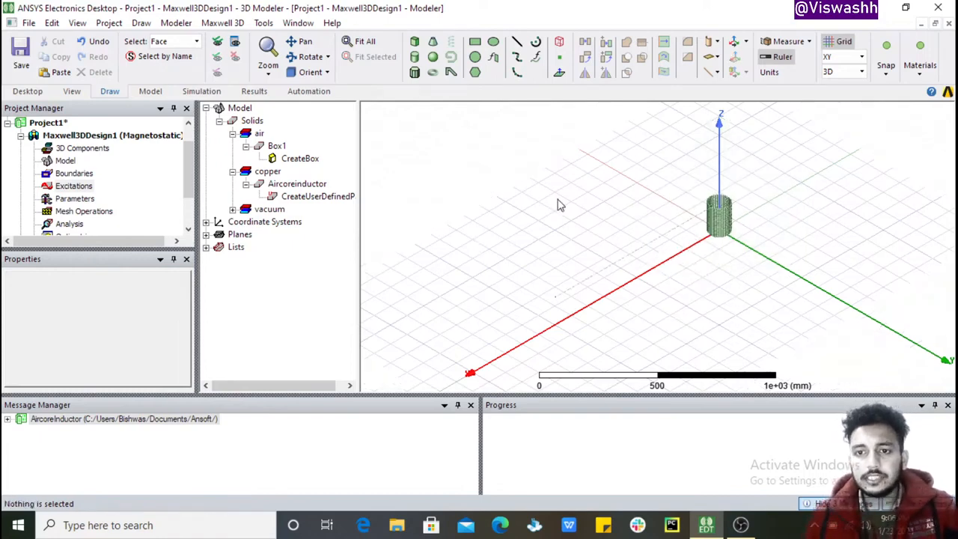
Step: Make the hidden air region Box1 visible in the model view and clear the selection
click(275, 147)
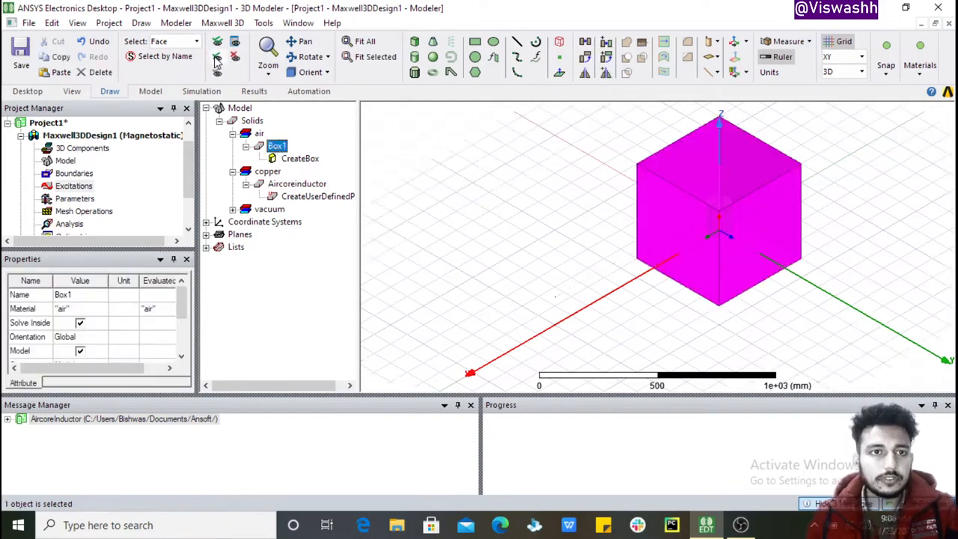
click(217, 59)
click(531, 227)
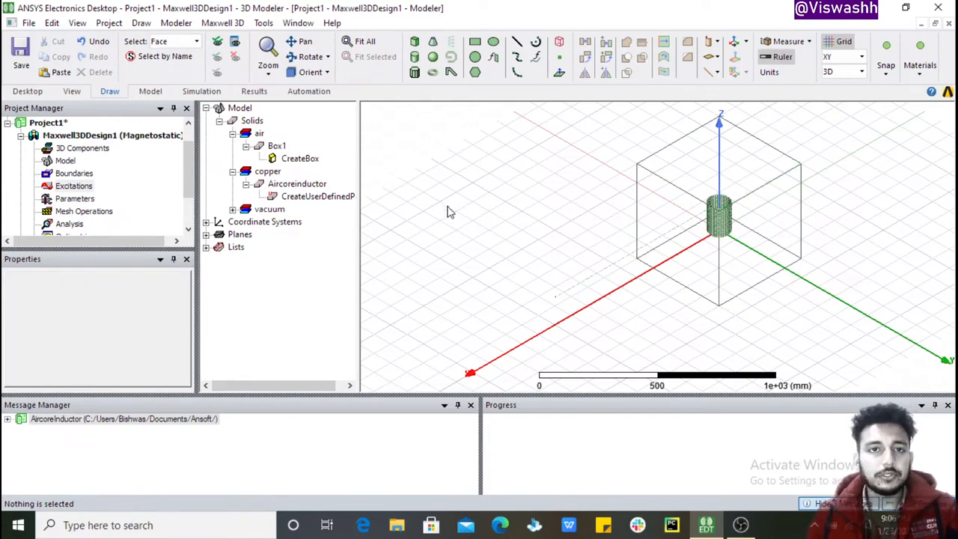
click(415, 46)
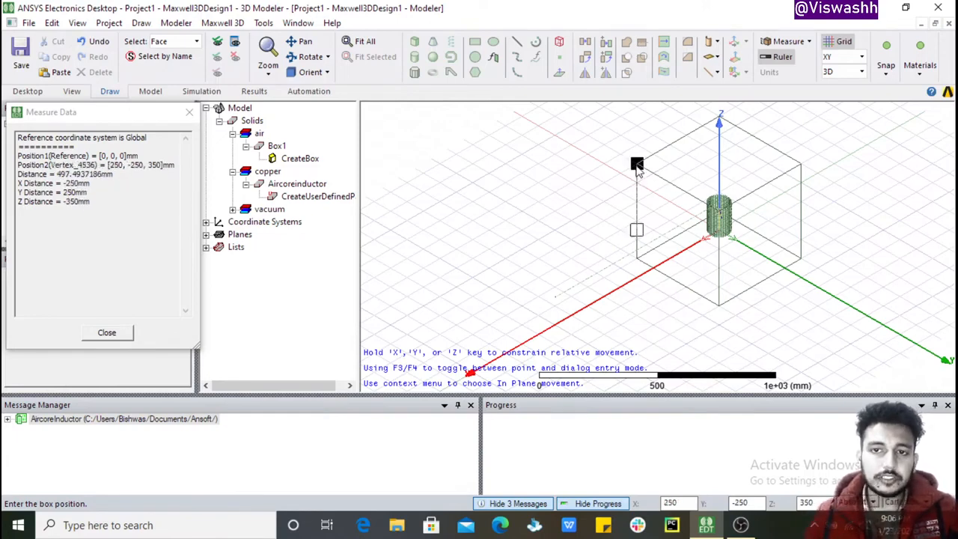
click(636, 165)
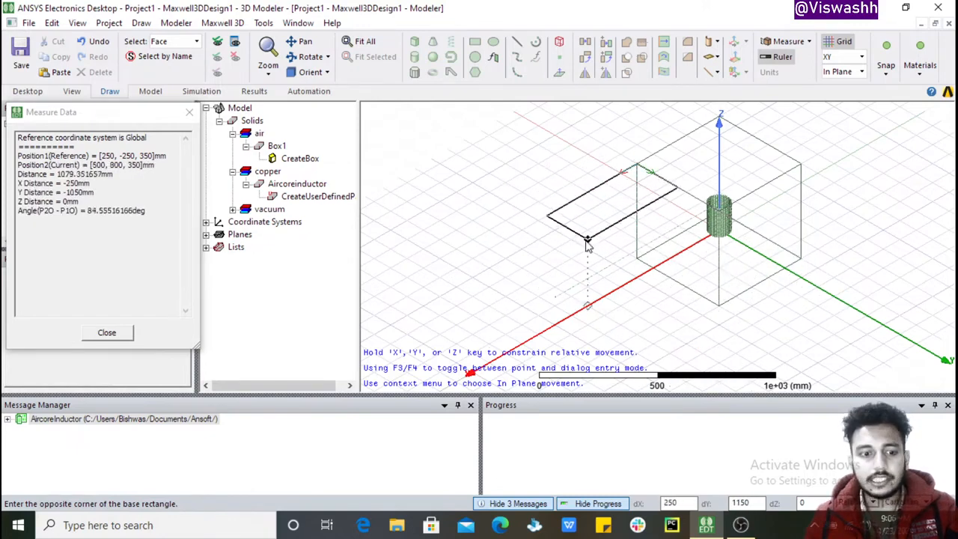
key(Escape)
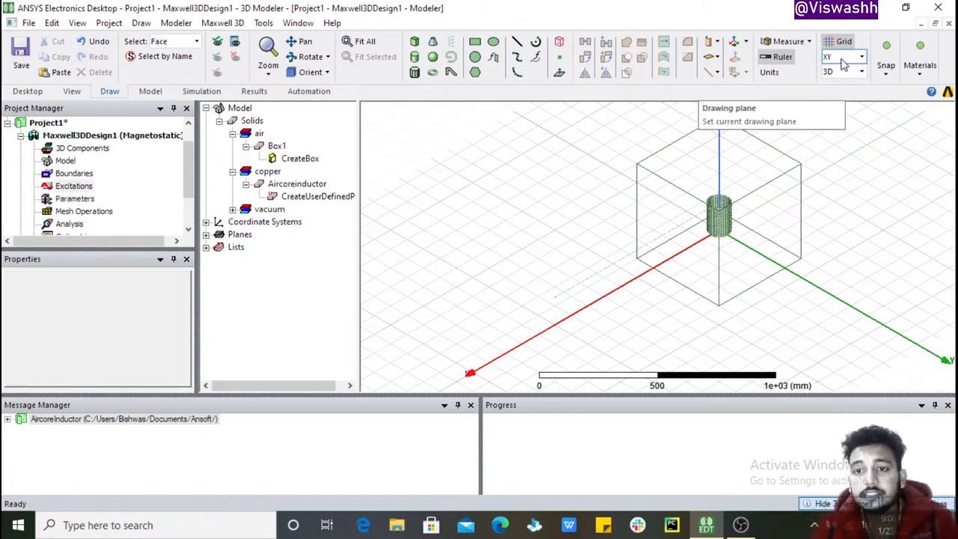
Step: Highlight the air region face crossed by the wire leads and set the drawing plane to YZ
click(676, 227)
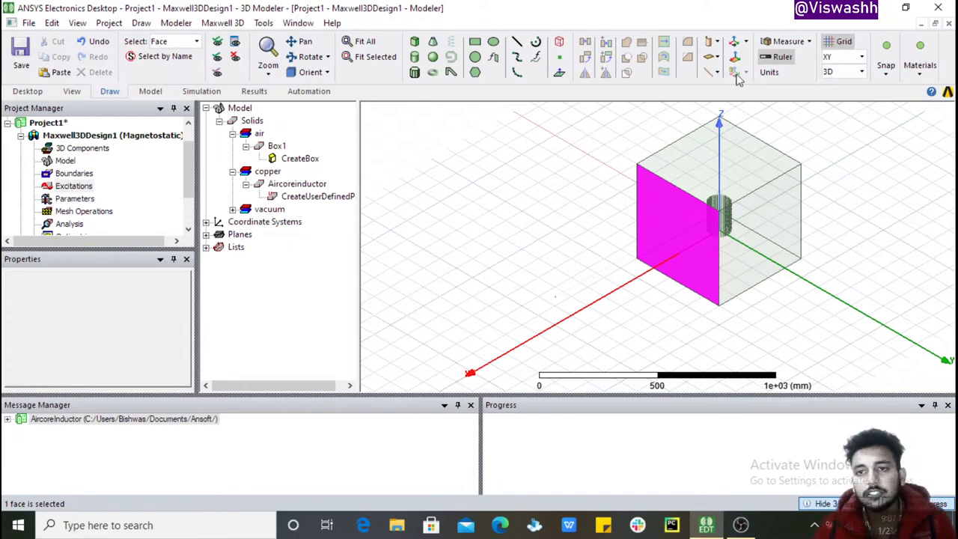
click(862, 57)
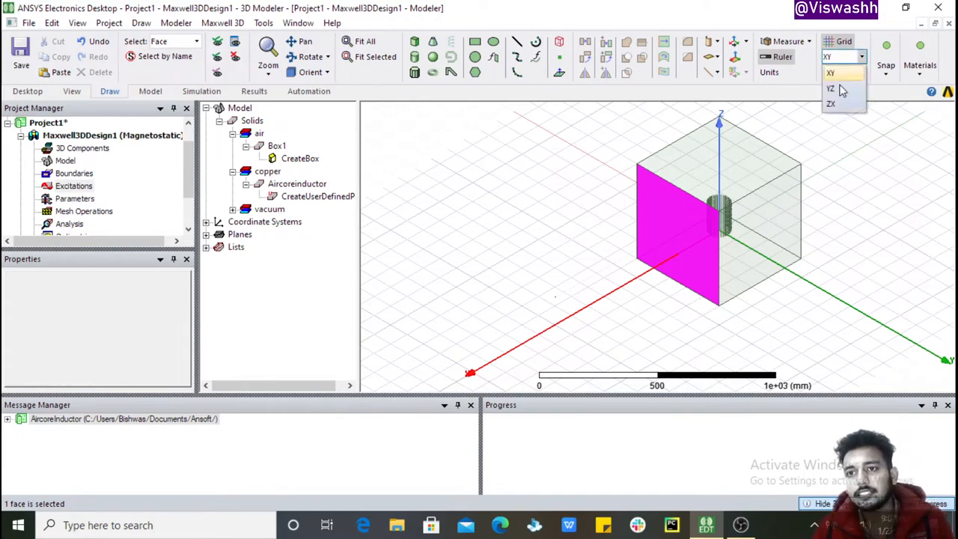
click(831, 88)
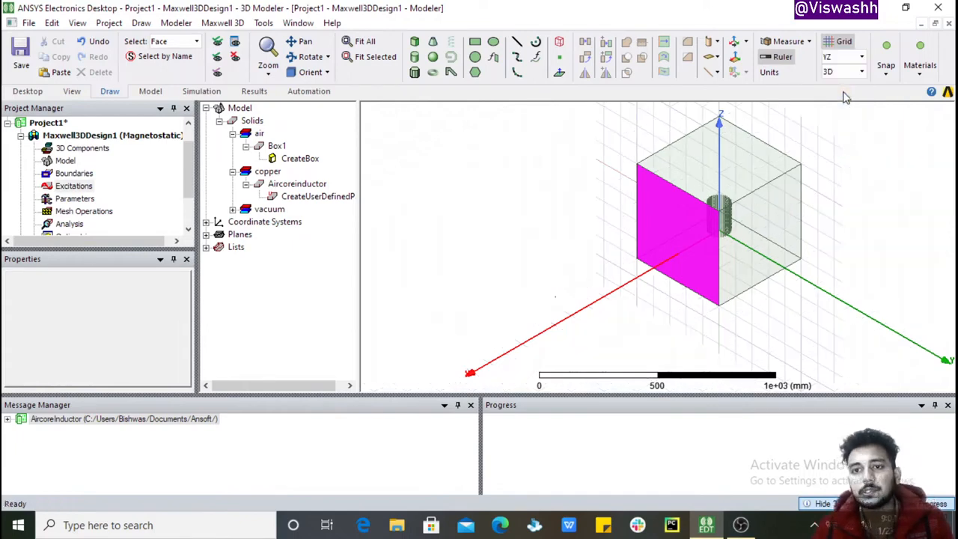
click(534, 208)
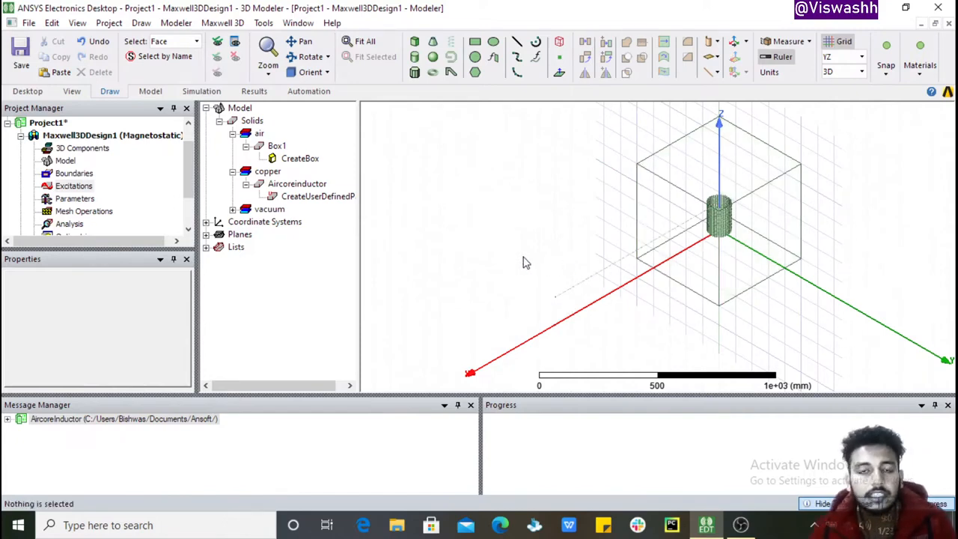
Step: Draw a box on Box1's lead-side face, from corner (250, -250, 350) to (250, 250, -150) mm, extending along X past the wire ends
click(415, 41)
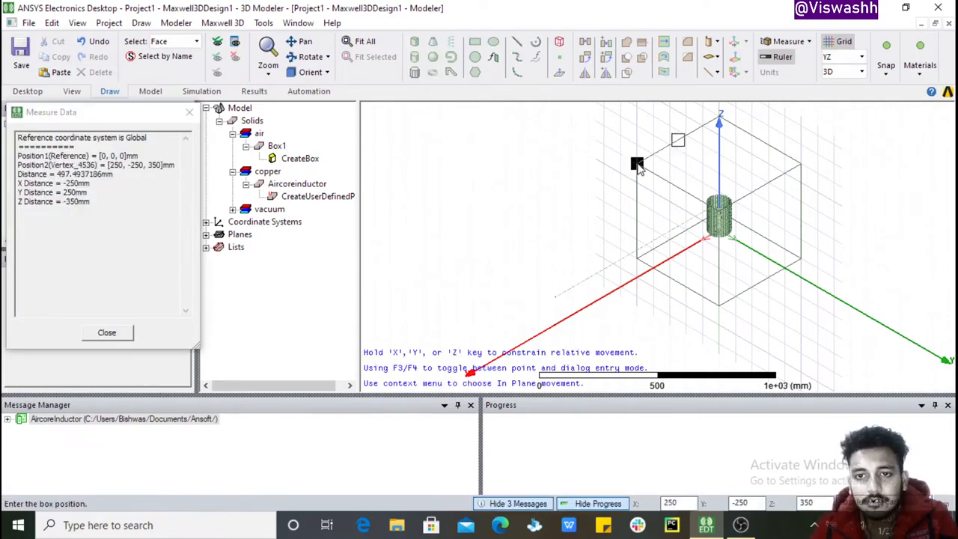
click(637, 165)
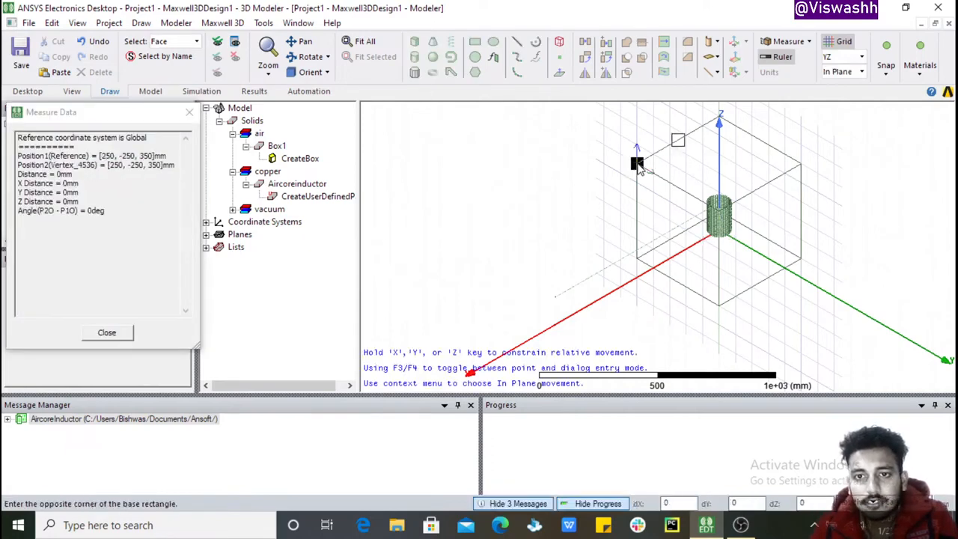
click(719, 310)
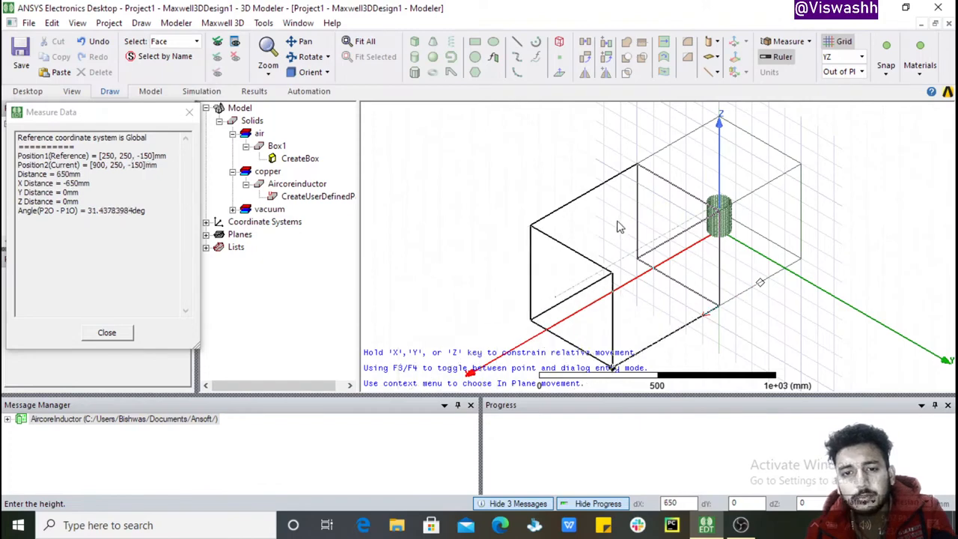
click(434, 262)
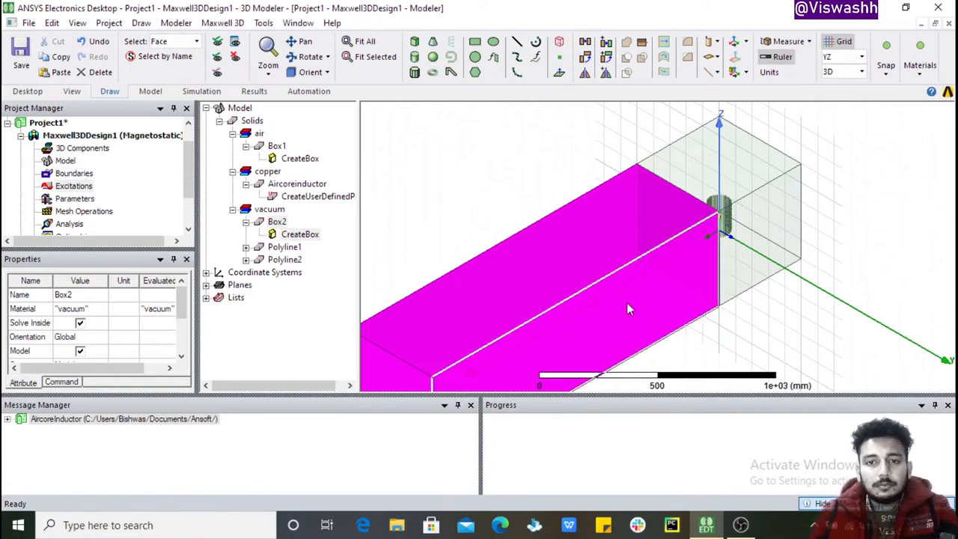
Step: Switch the selection mode from faces to objects and select the new Box2
click(481, 160)
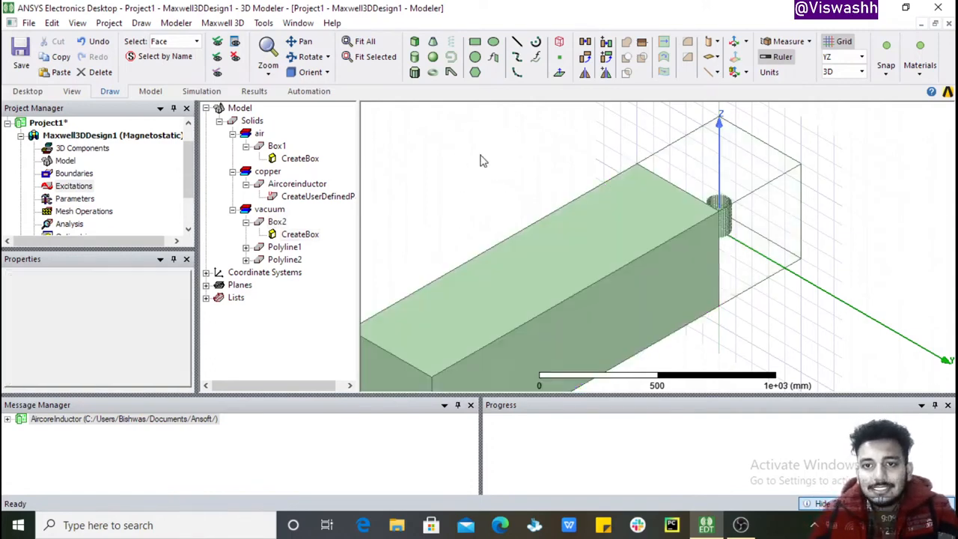
click(527, 285)
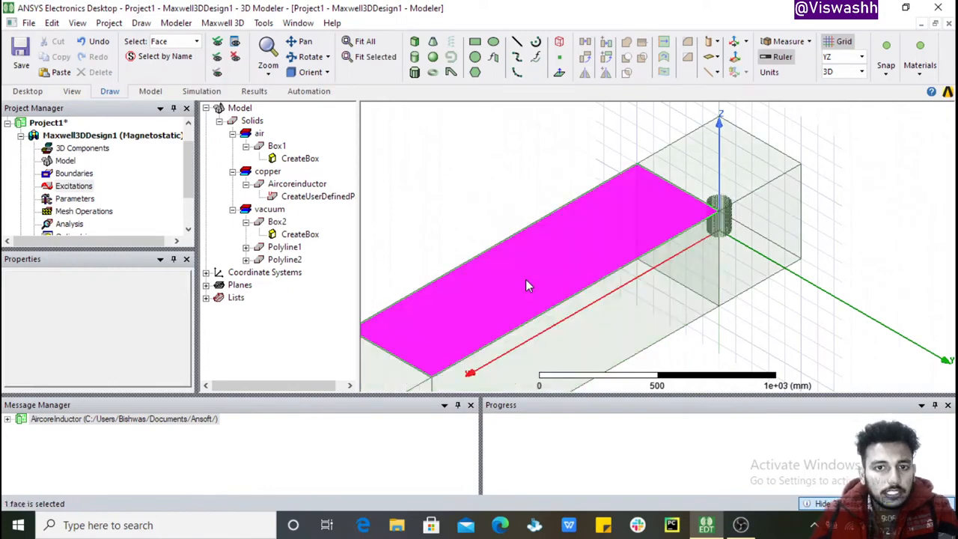
click(483, 222)
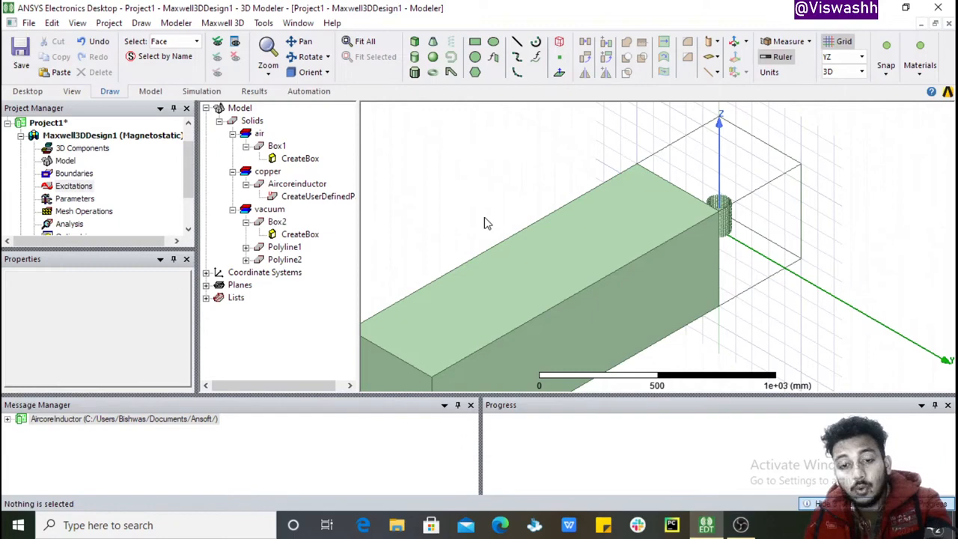
key(o)
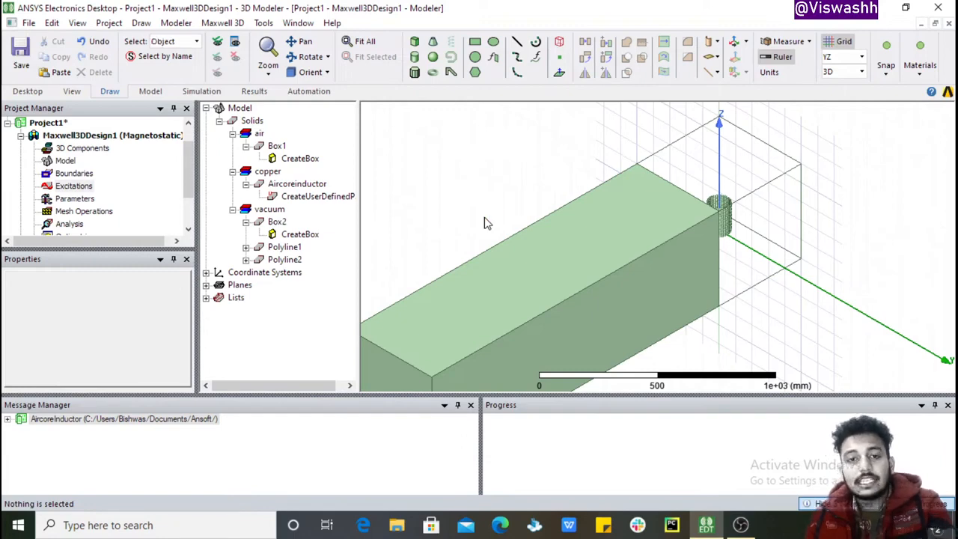
click(540, 270)
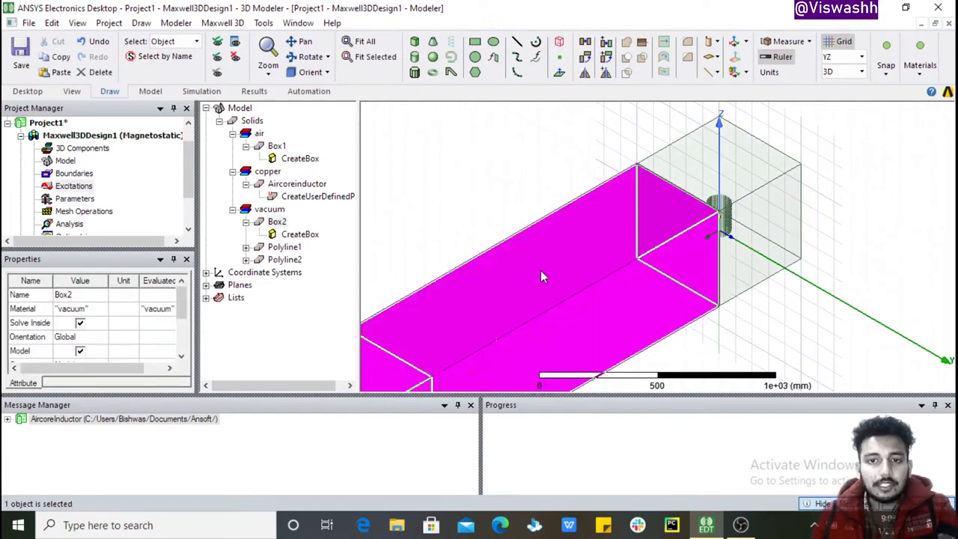
Step: Highlight Box2 repeatedly to examine its extent along the X axis and its contact with the air region
click(465, 198)
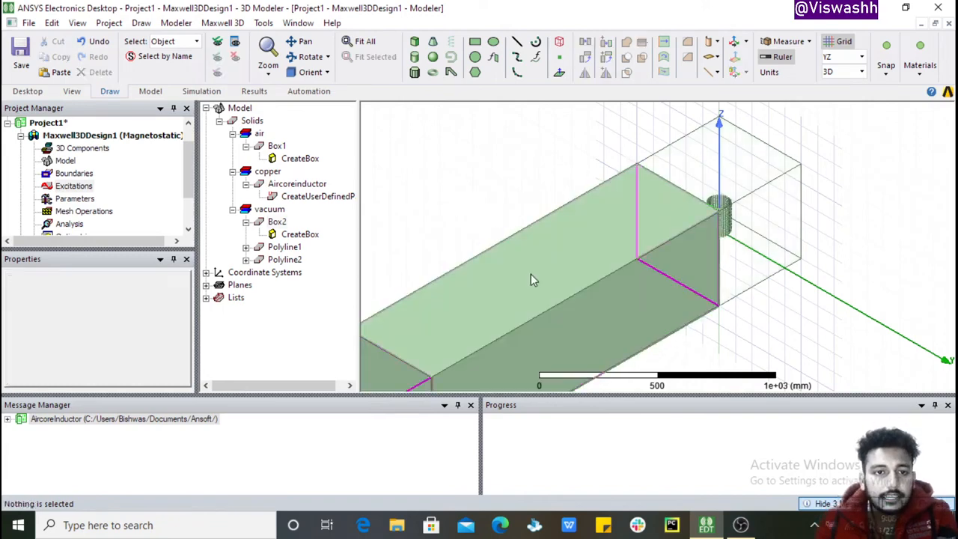
click(531, 274)
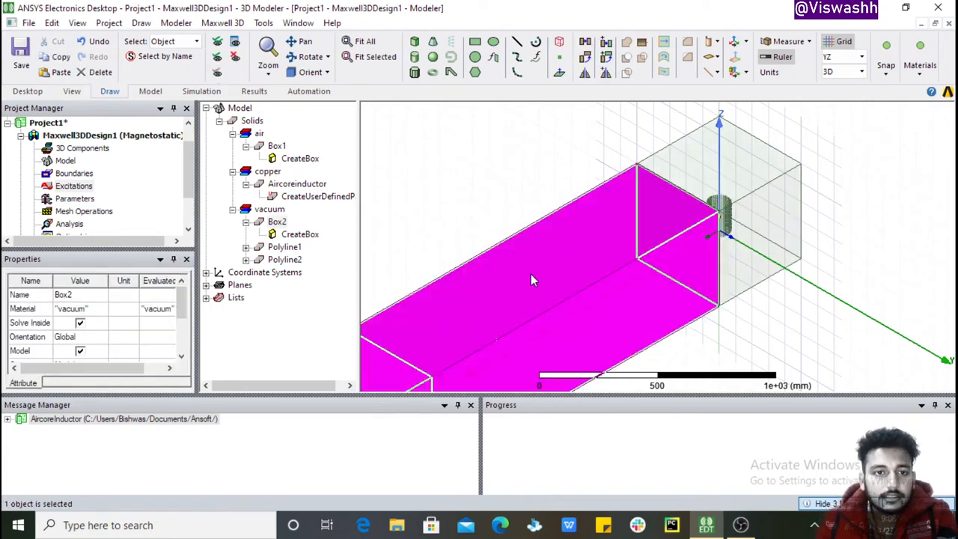
click(277, 222)
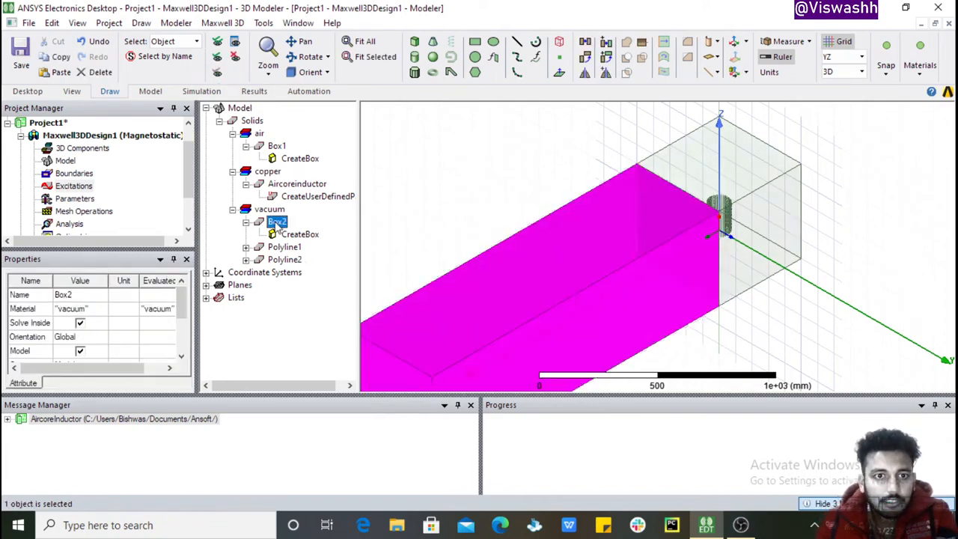
click(519, 221)
click(277, 222)
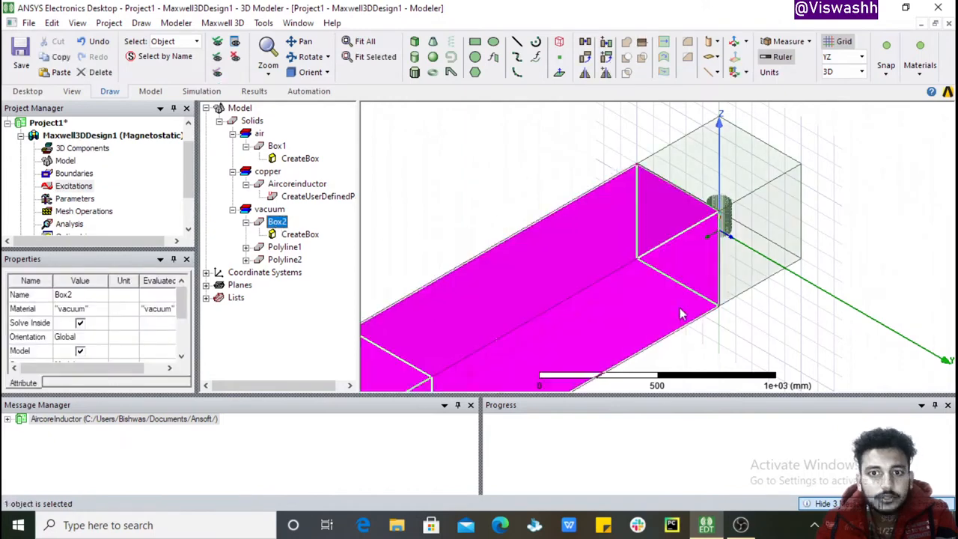
click(494, 199)
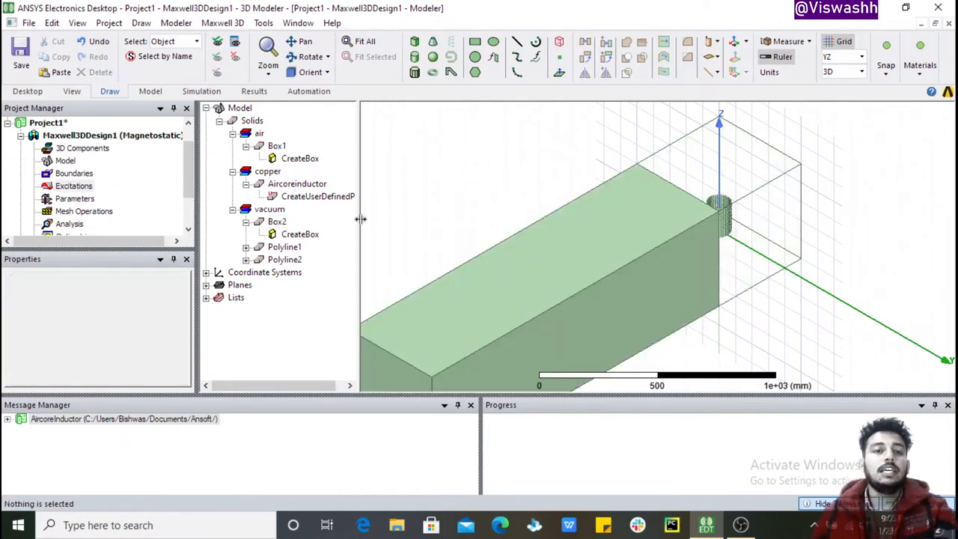
click(277, 223)
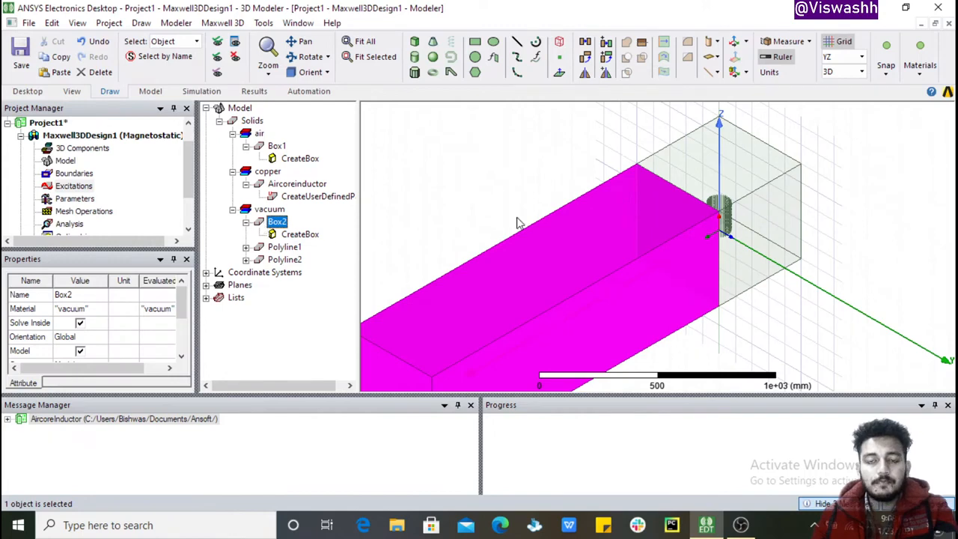
click(493, 187)
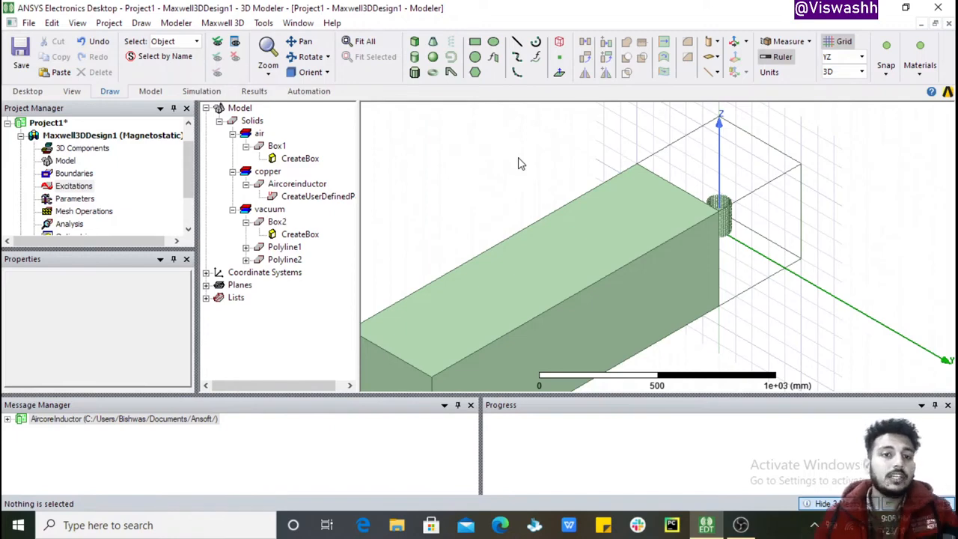
Step: Highlight Aircoreinductor, Polyline1 and Polyline2 individually to review the separate parts of the coil and its leads
click(292, 188)
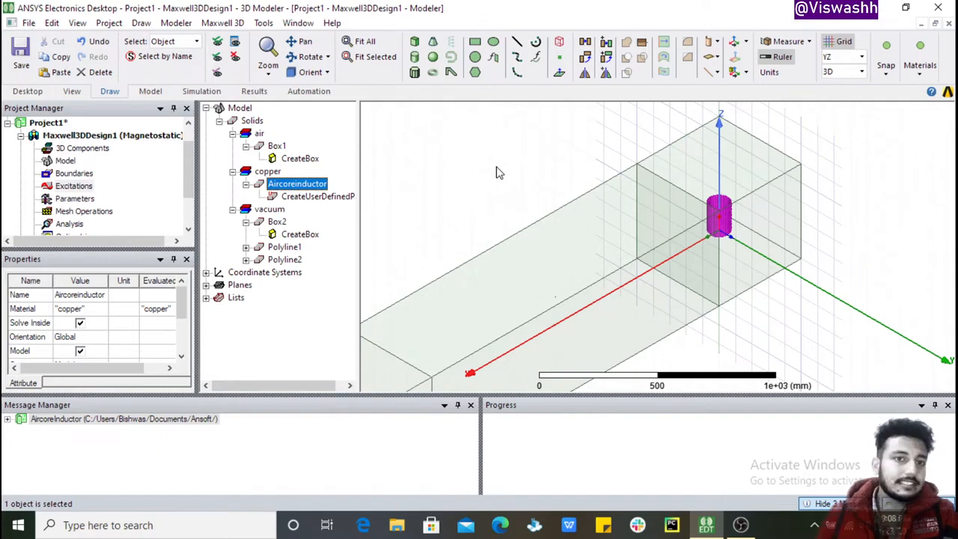
click(282, 250)
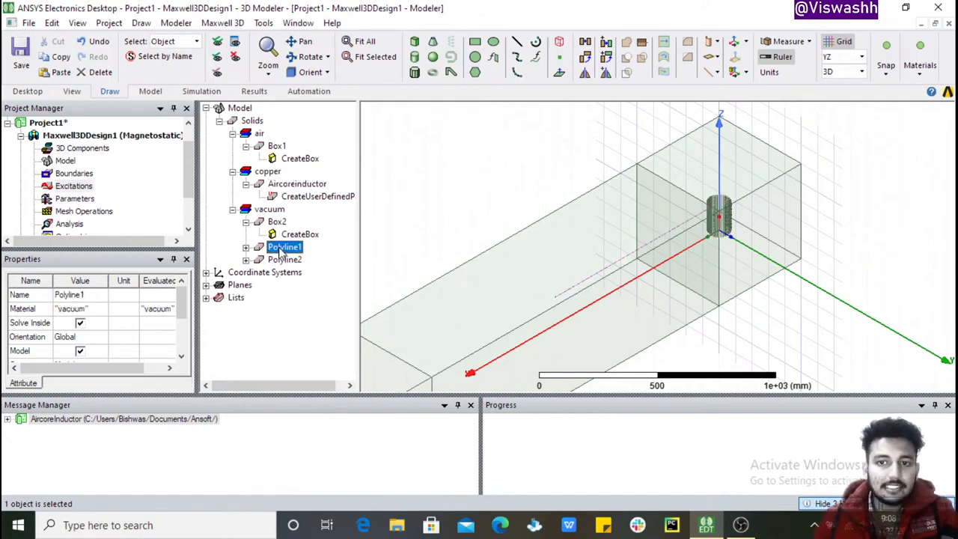
click(283, 260)
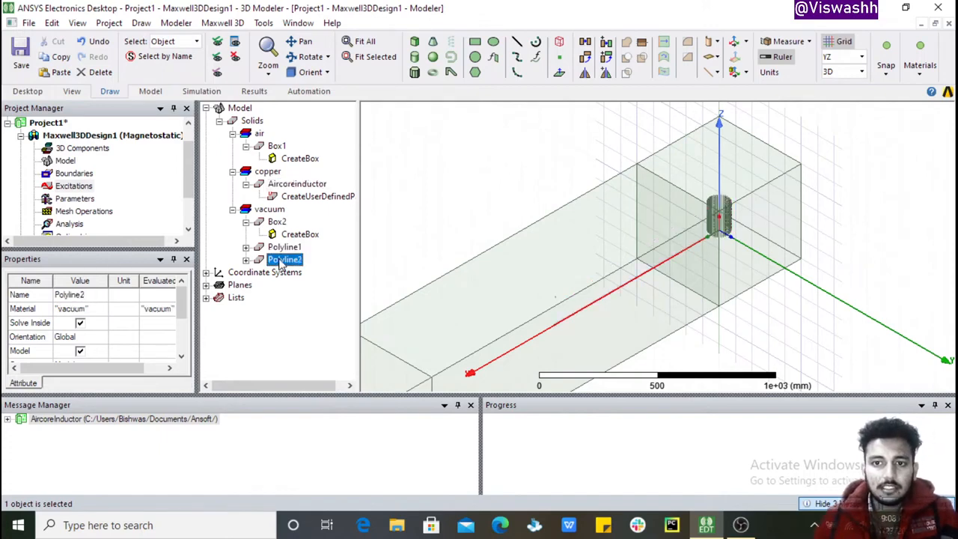
click(282, 248)
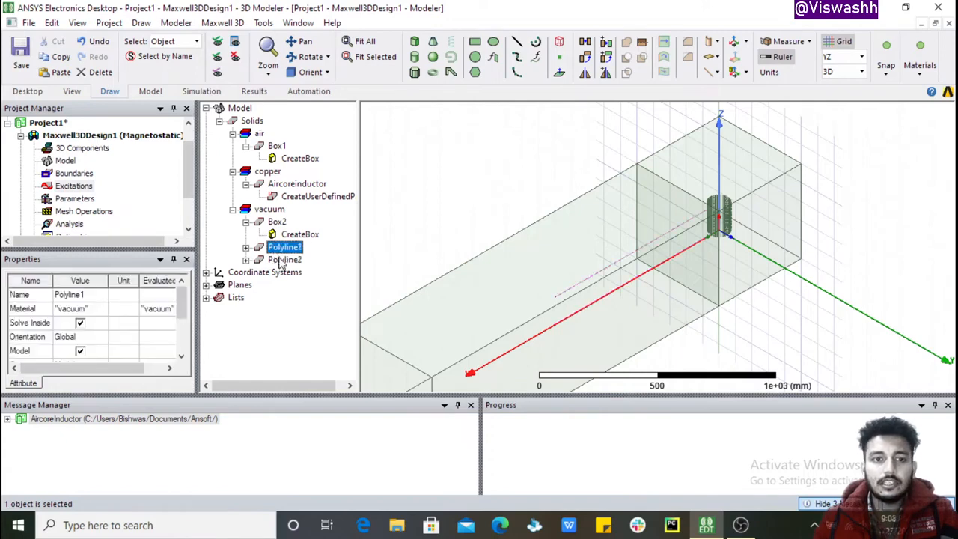
click(283, 260)
click(387, 235)
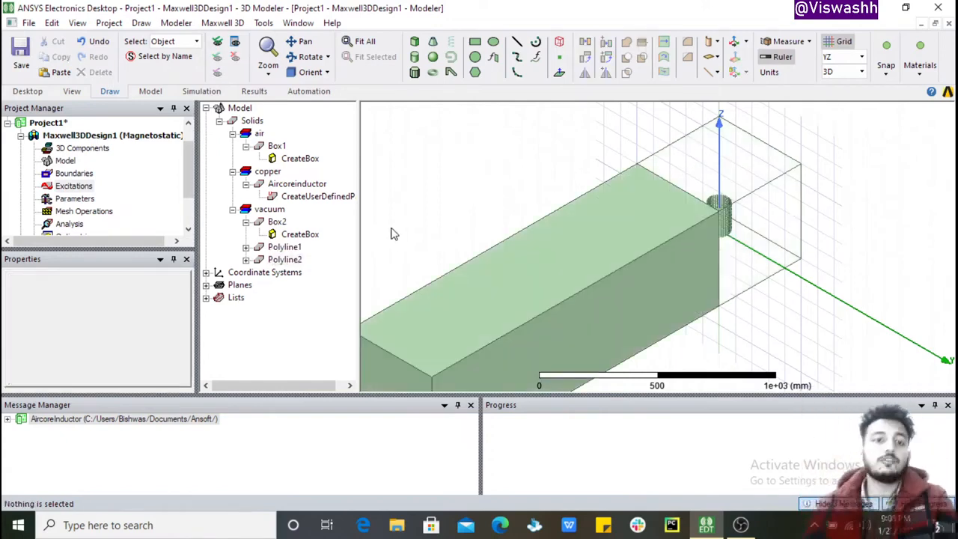
click(281, 248)
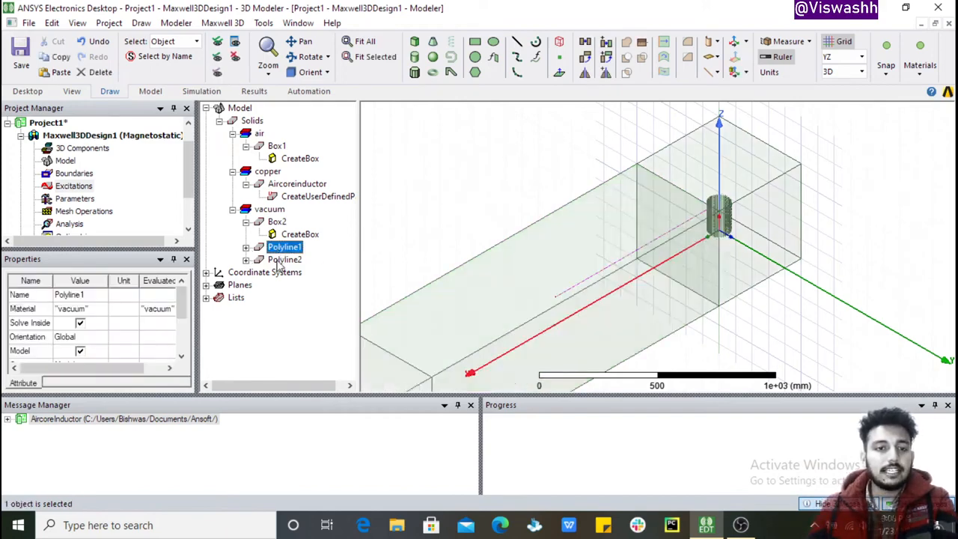
click(283, 260)
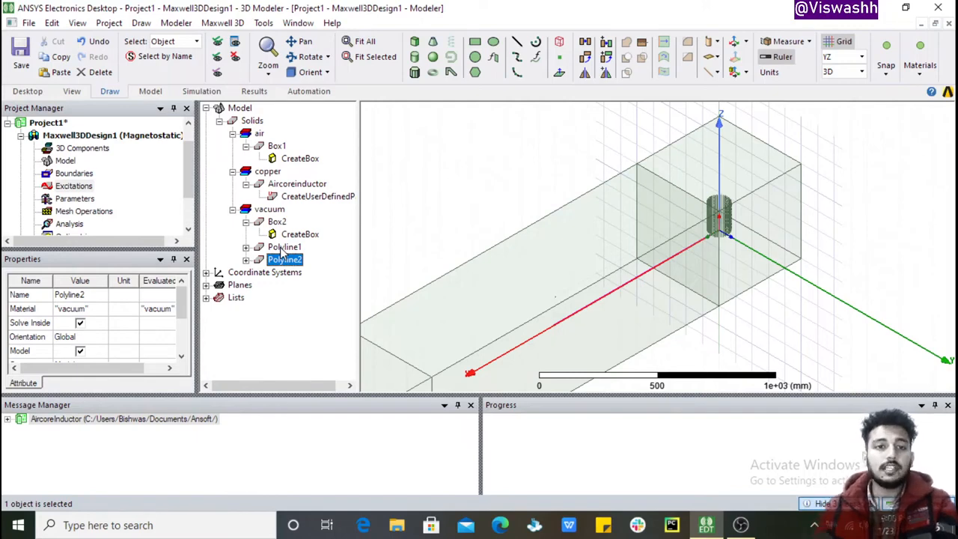
Step: Unite Aircoreinductor with Polyline1 and Polyline2 into one copper object and clear the selection
click(304, 185)
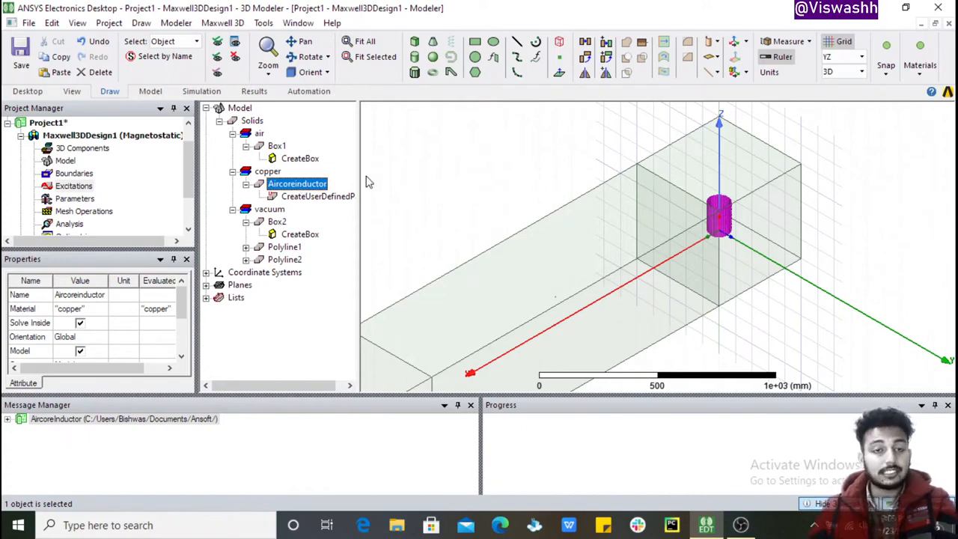
ctrl+click(285, 248)
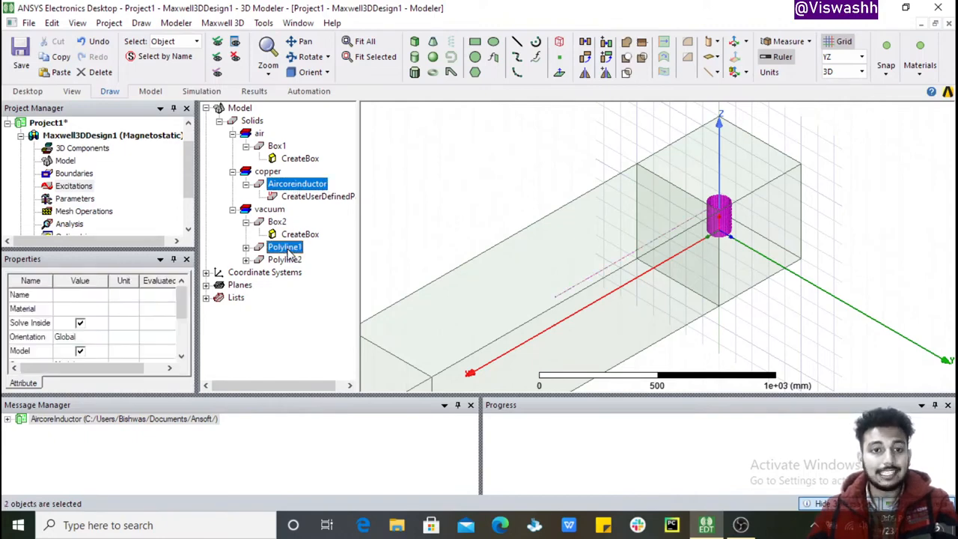
ctrl+click(287, 260)
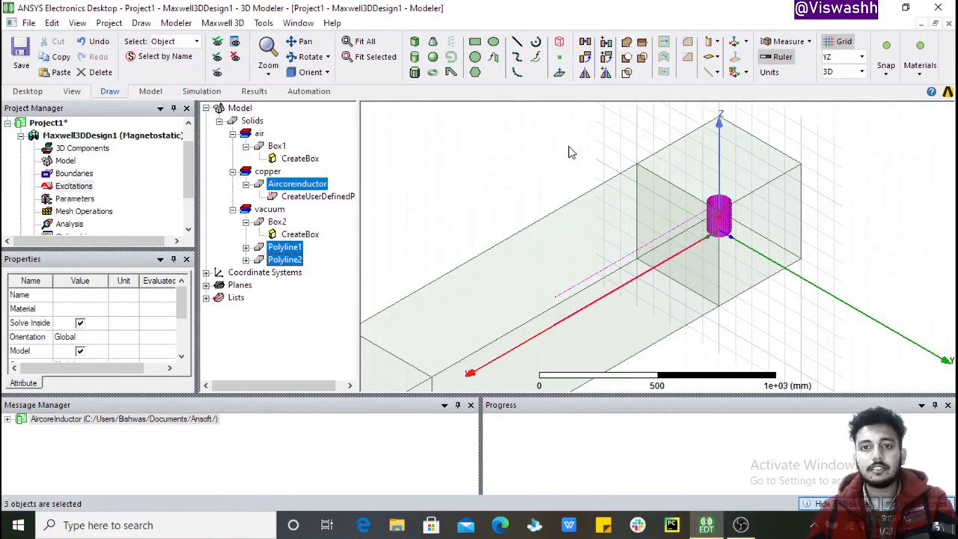
click(628, 47)
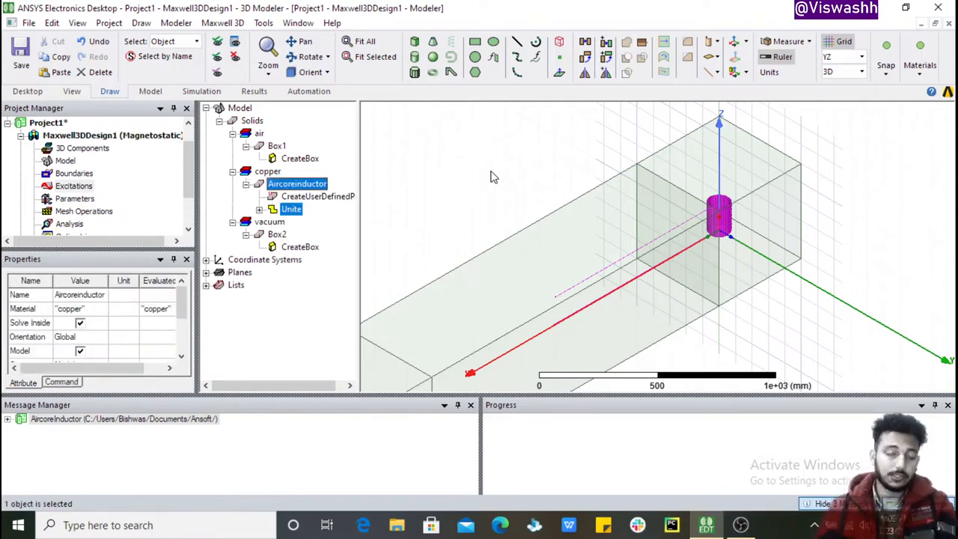
click(435, 162)
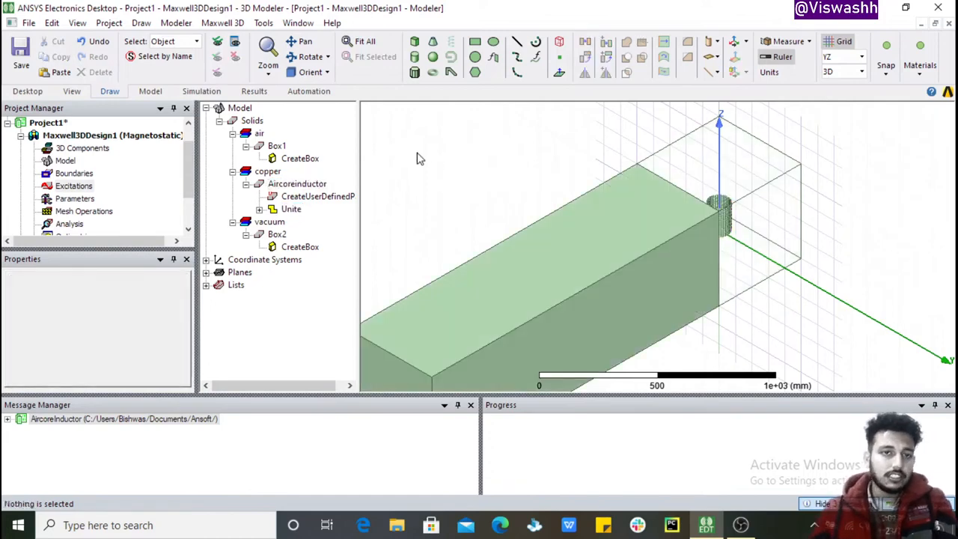
Step: Expand the Unite operation under Aircoreinductor to review the joined polylines, and collapse it again
click(260, 210)
click(292, 211)
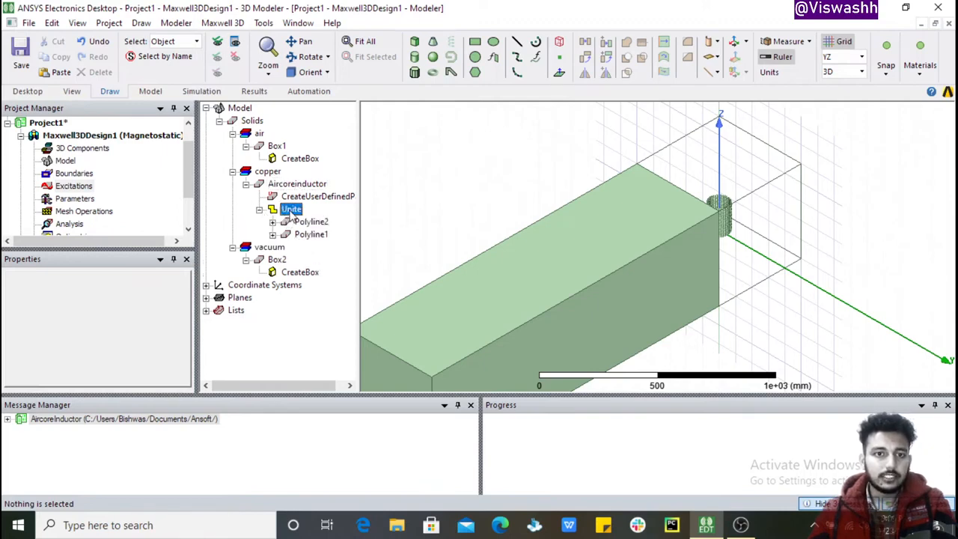
click(259, 210)
click(448, 180)
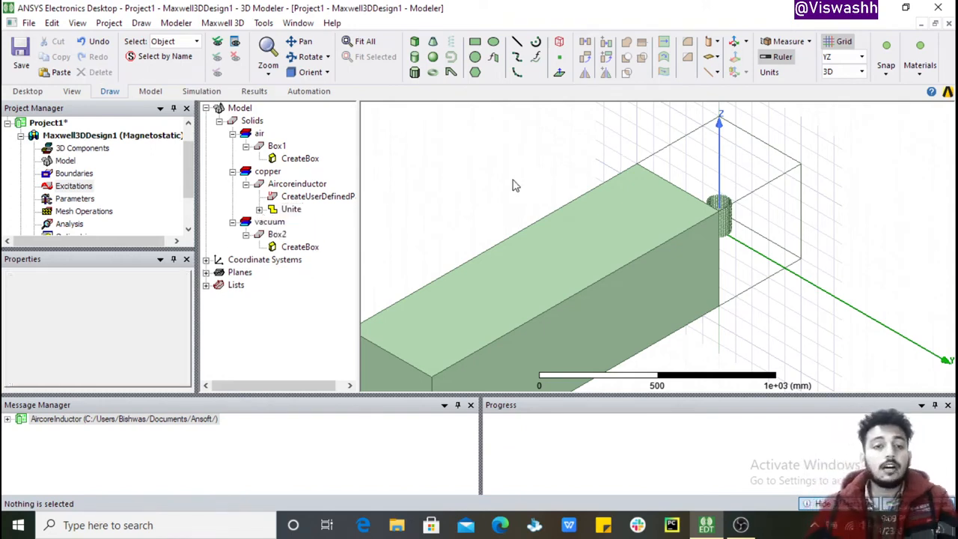
Step: Highlight Aircoreinductor and Box2 individually to examine where the coil's leads run inside the box
click(294, 184)
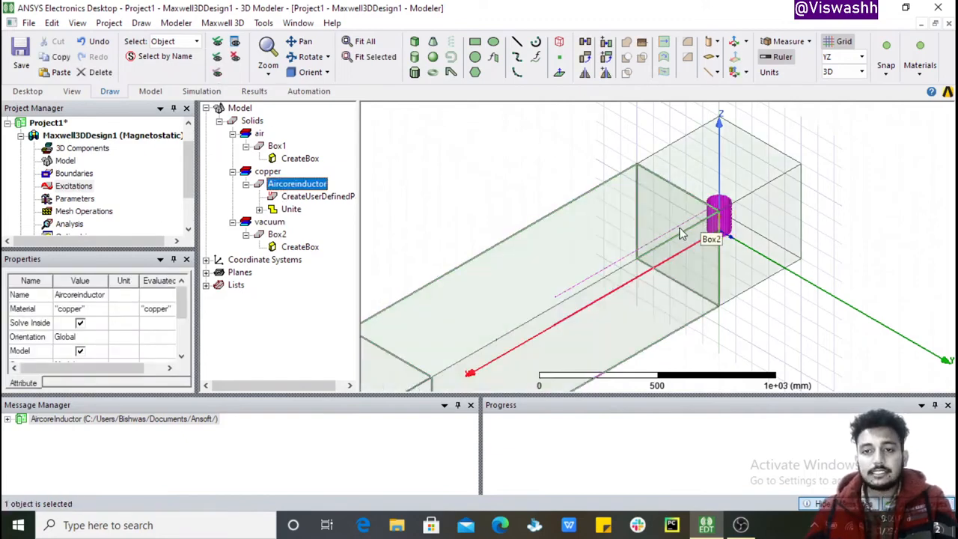
click(461, 218)
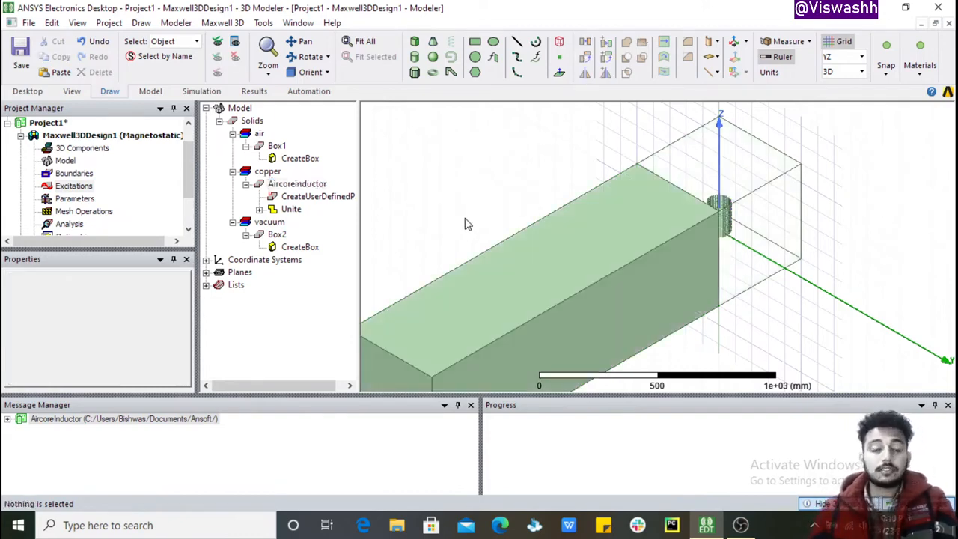
click(514, 295)
click(427, 138)
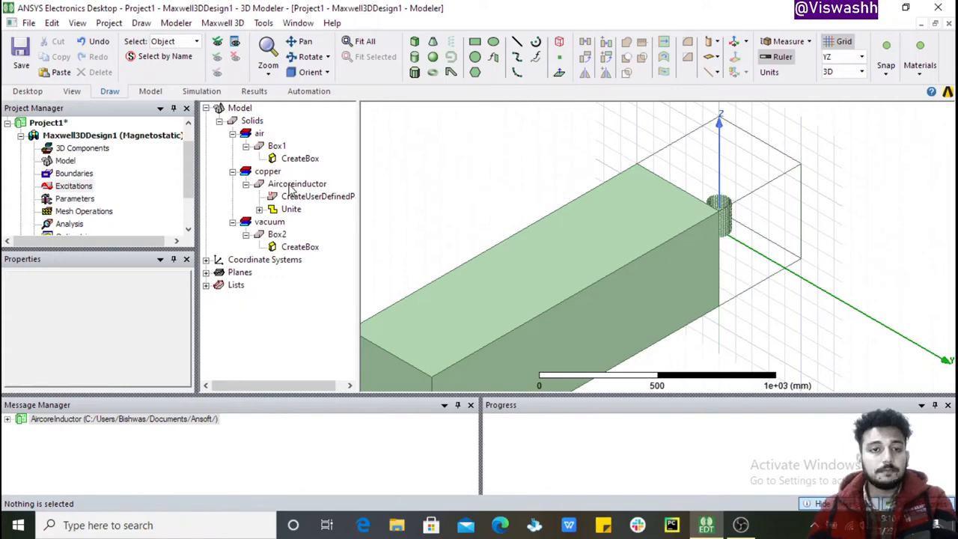
click(277, 234)
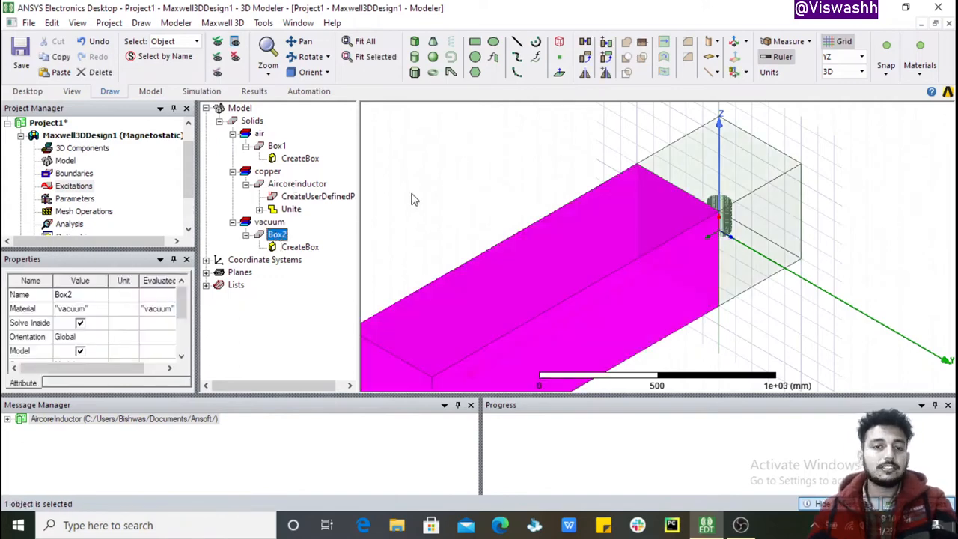
click(415, 199)
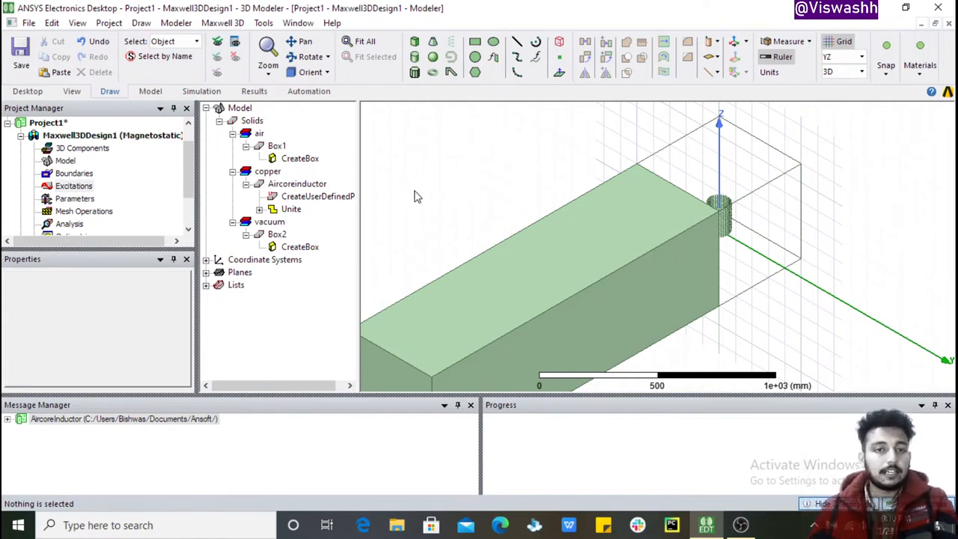
Step: Subtract Box2 from Aircoreinductor, with Aircoreinductor as the blank part, Box2 as the tool part and no cloning of tool objects
click(293, 187)
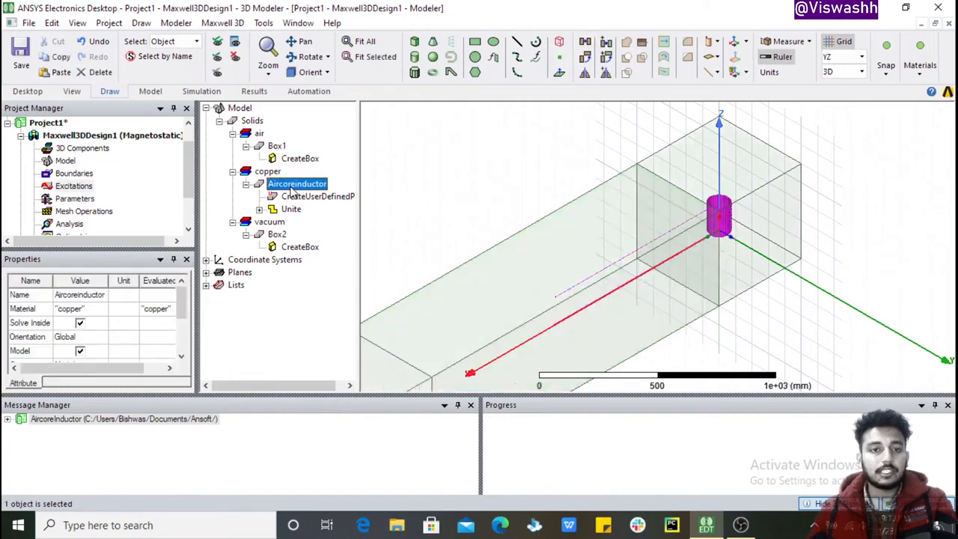
ctrl+click(277, 235)
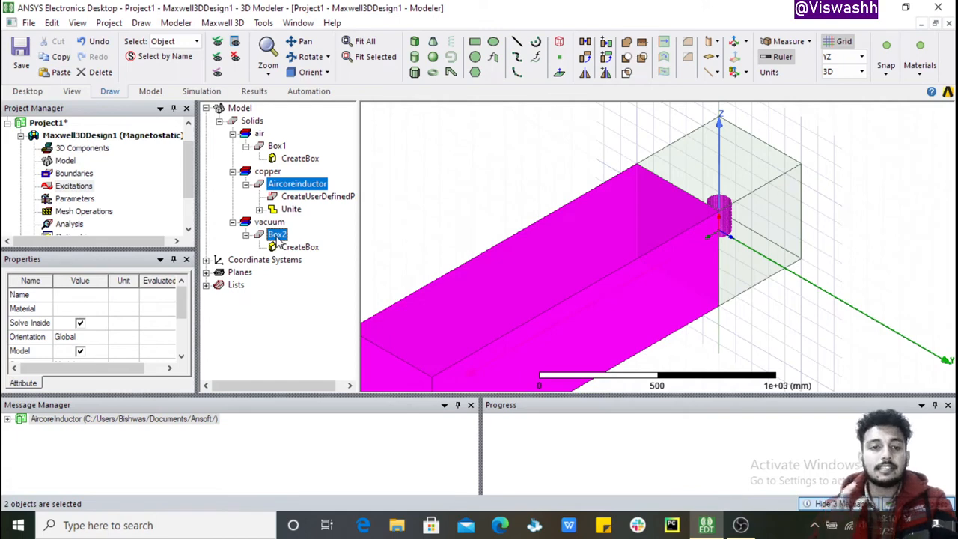
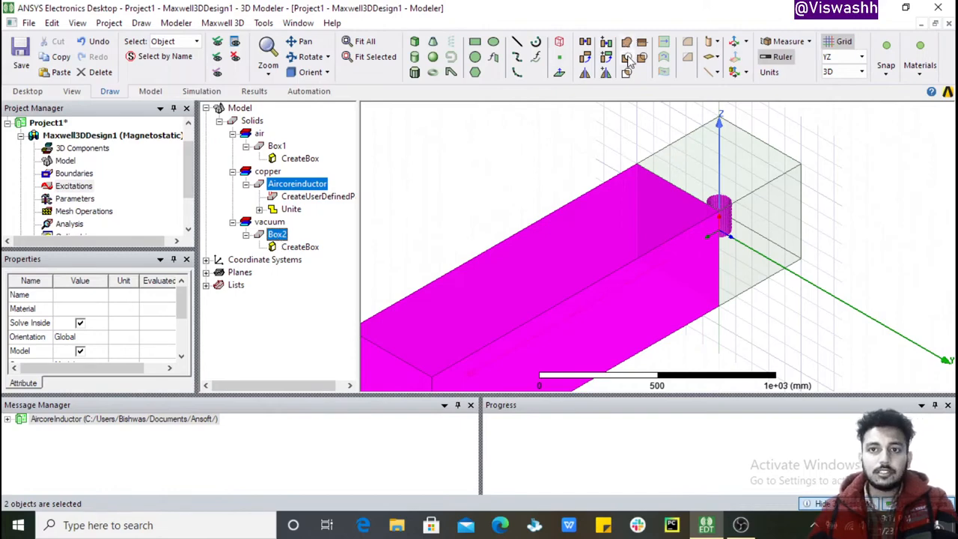
click(627, 60)
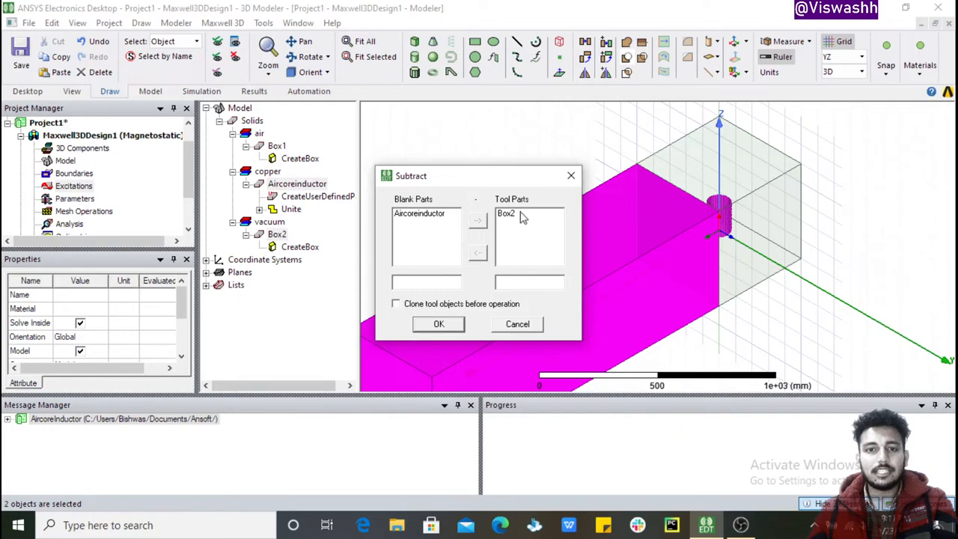
click(448, 324)
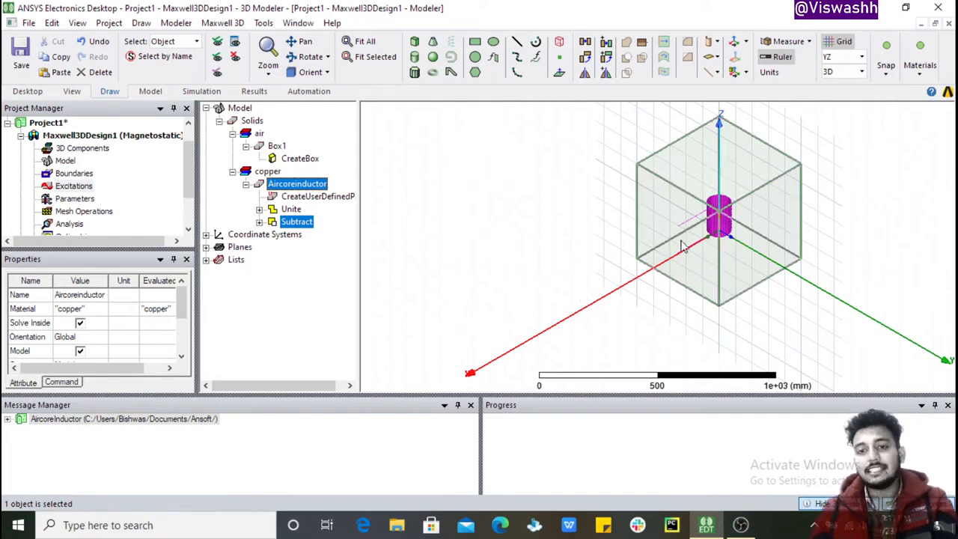
Step: Switch to face selection and examine closely where the trimmed lead ends meet the X-side face of the air region Box1
key(f)
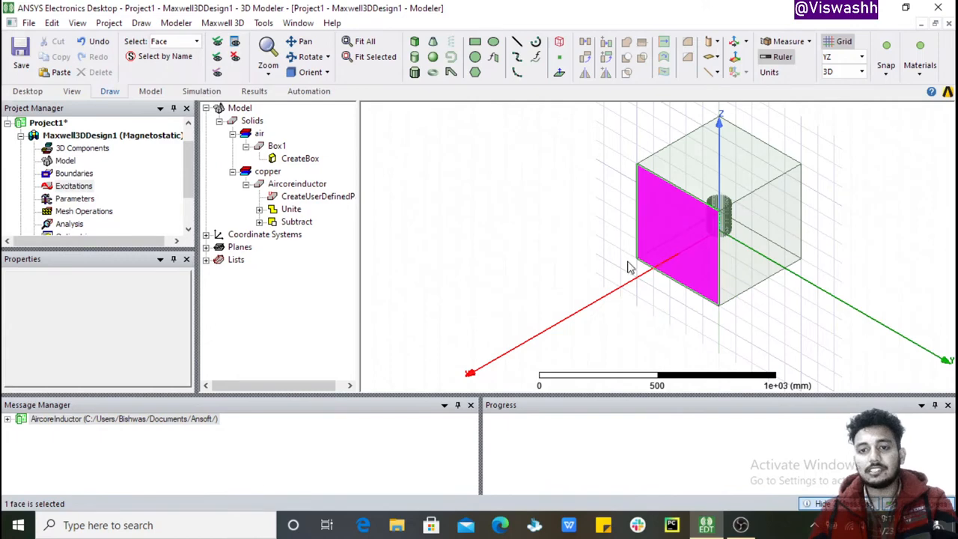
scroll(673, 230, up, 8)
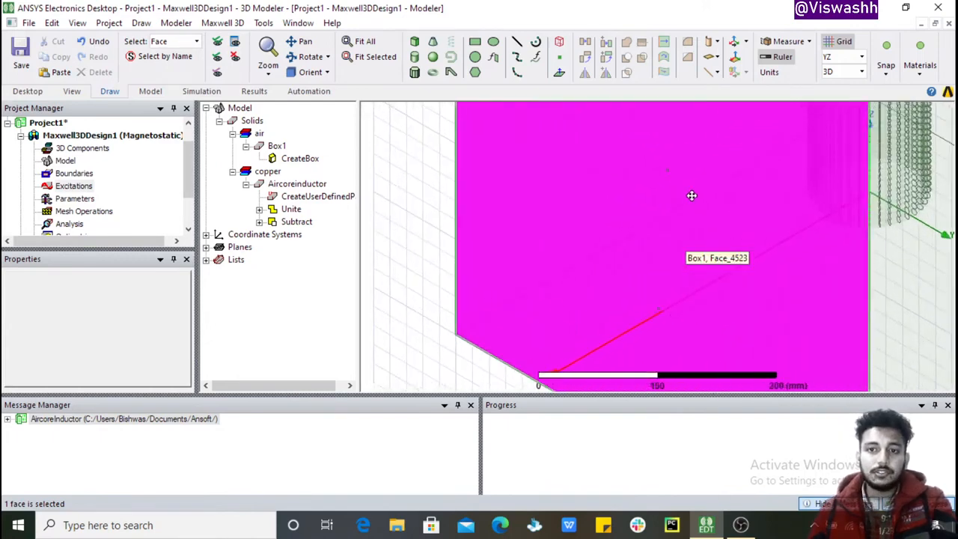
scroll(669, 157, up, 4)
scroll(664, 184, up, 6)
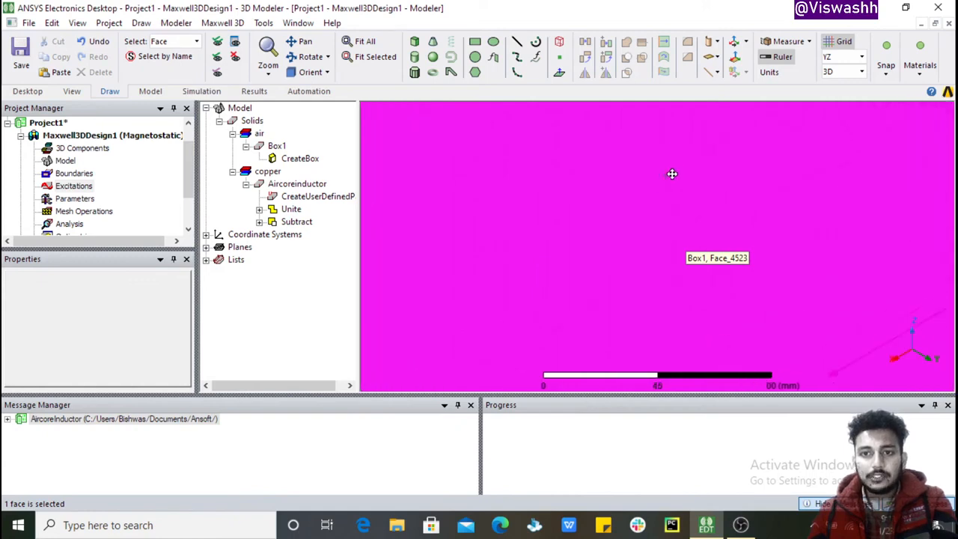
scroll(670, 177, up, 4)
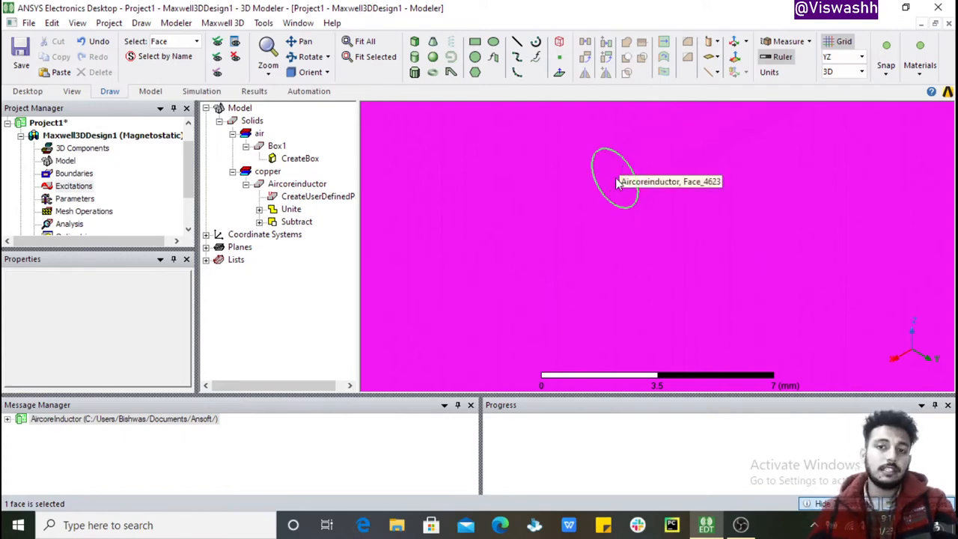
scroll(608, 164, down, 1)
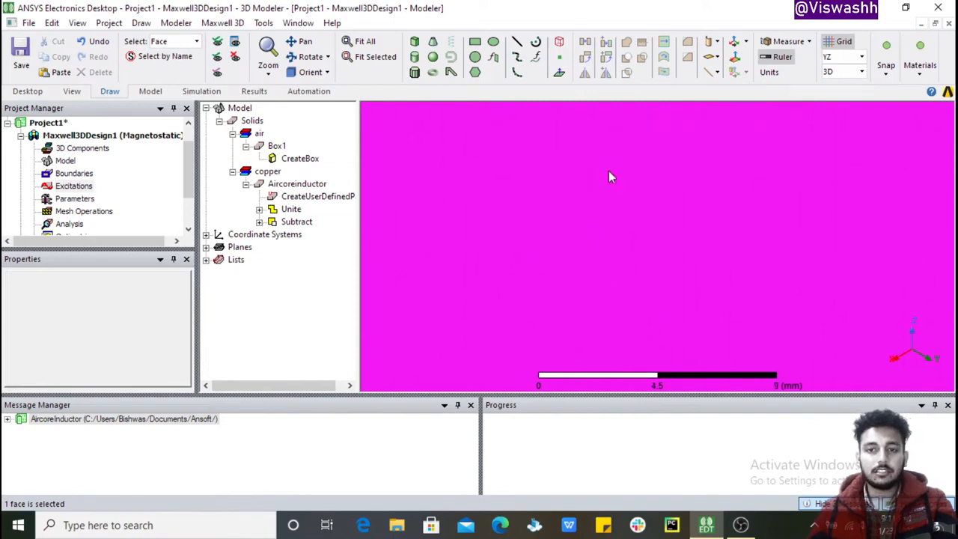
scroll(617, 235, down, 6)
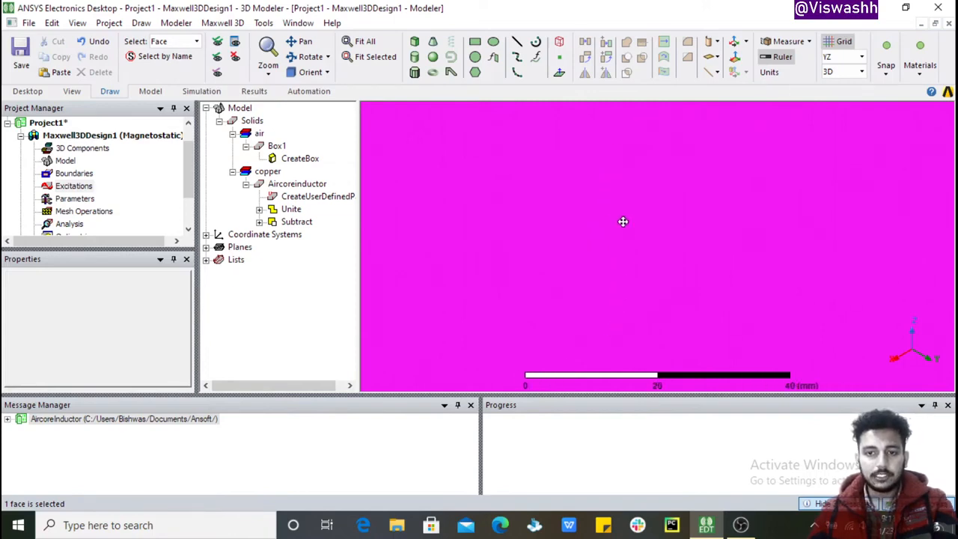
scroll(605, 281, down, 1)
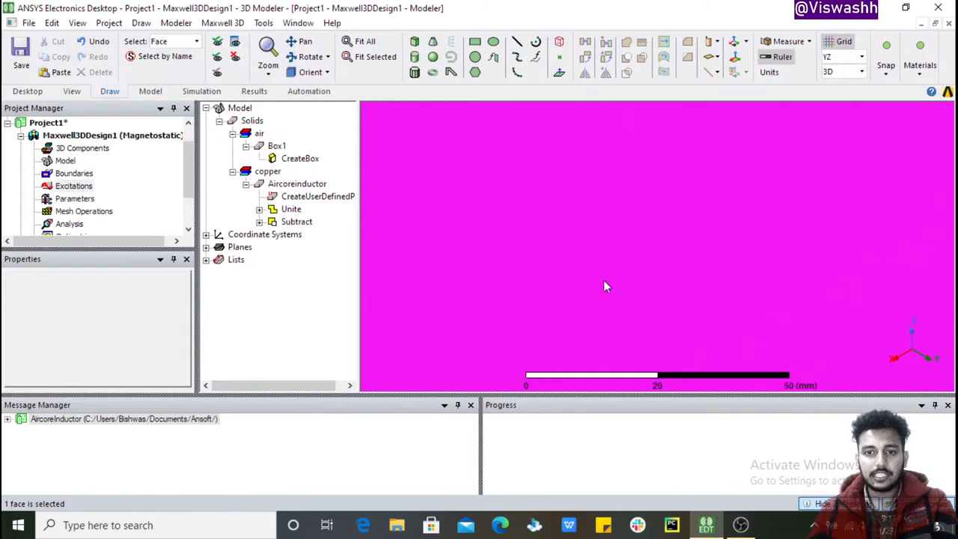
scroll(607, 284, down, 2)
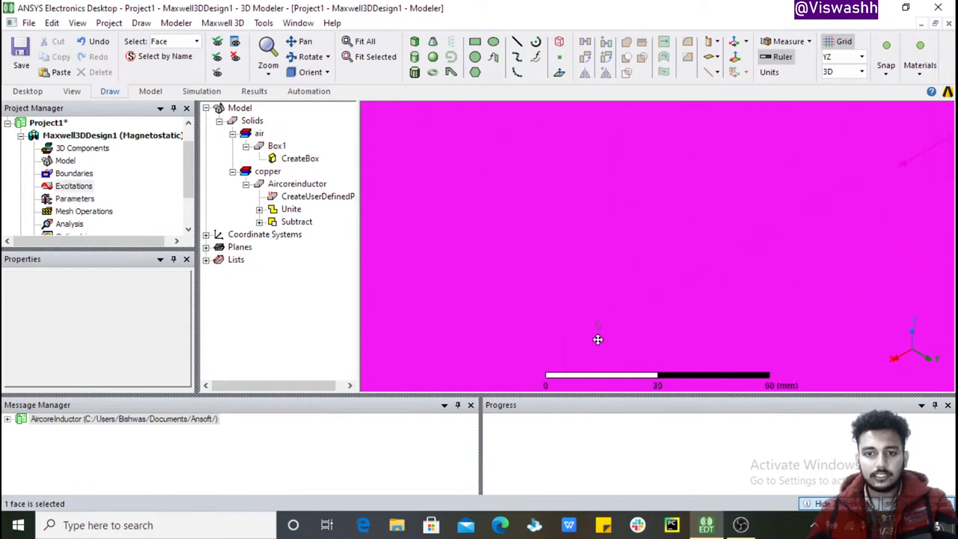
scroll(597, 337, up, 3)
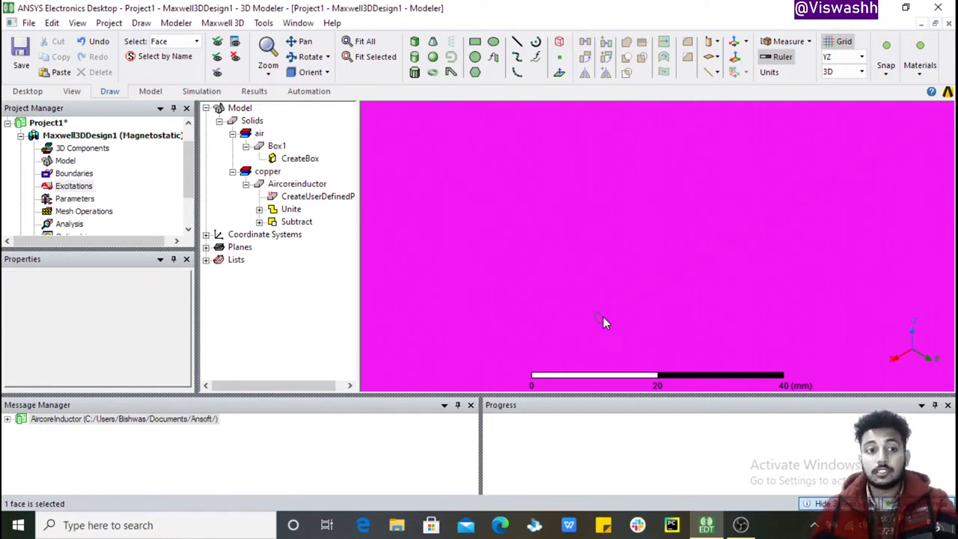
Step: Return to object selection, hide the air region Box1 and clear the selection
click(361, 41)
click(467, 207)
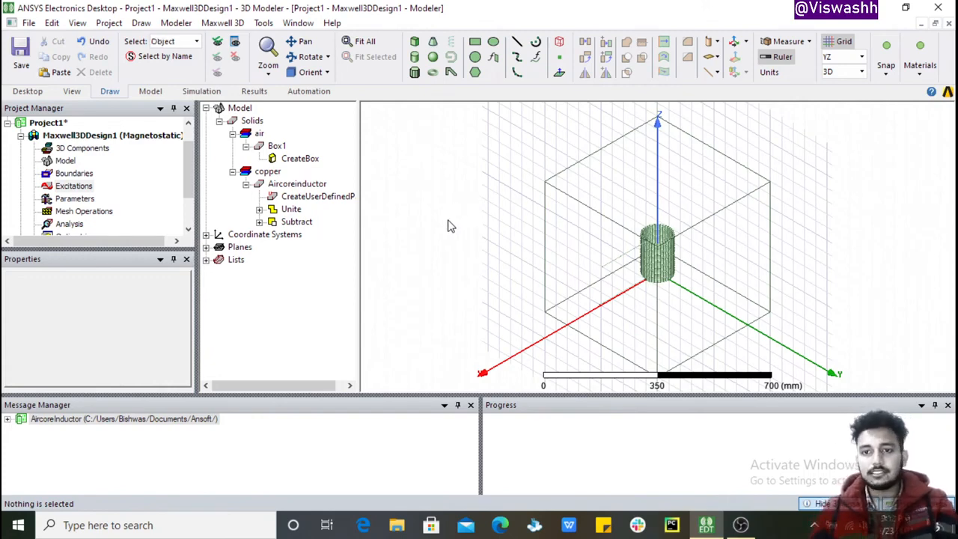
click(278, 147)
click(235, 57)
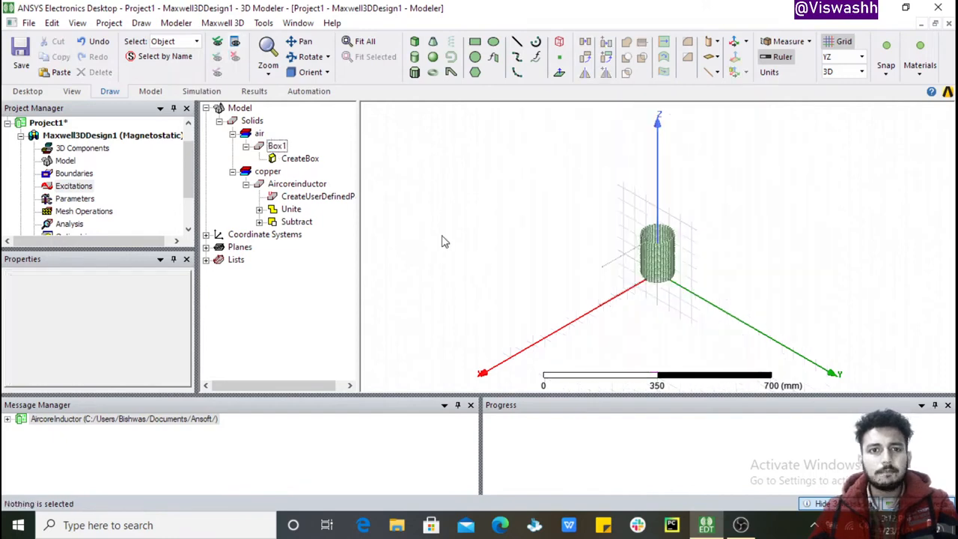
click(373, 45)
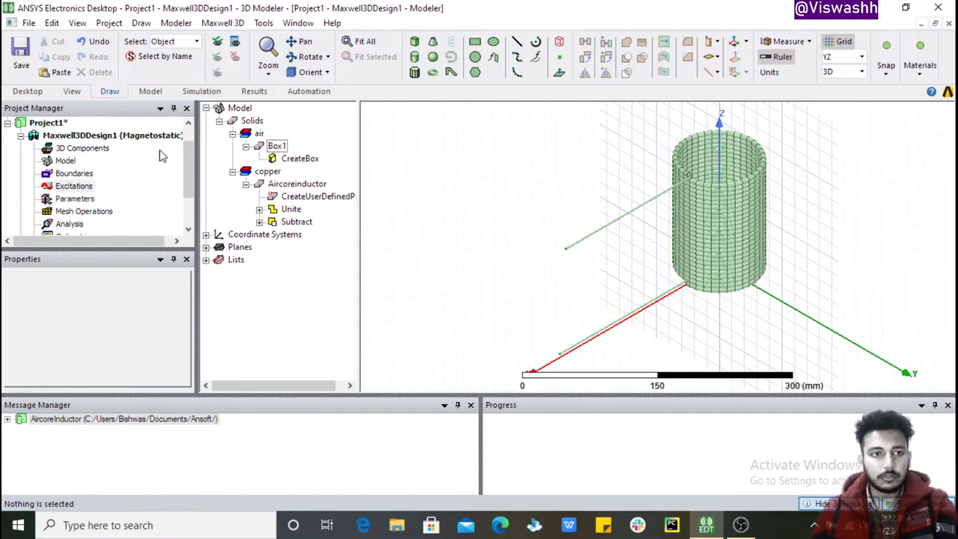
click(438, 181)
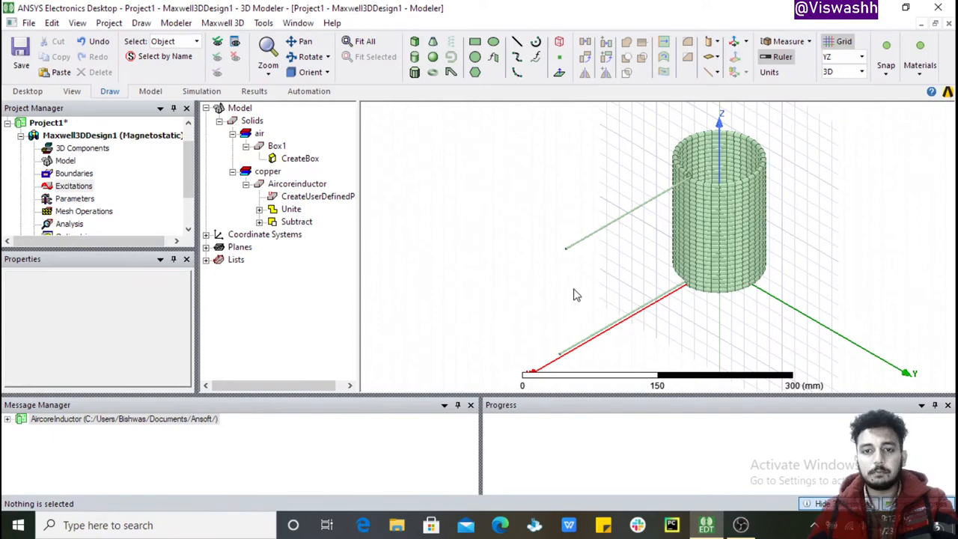
Step: Switch to face selection and select the circular end face of the inductor's upper lead
shift+drag(549, 314, 546, 287)
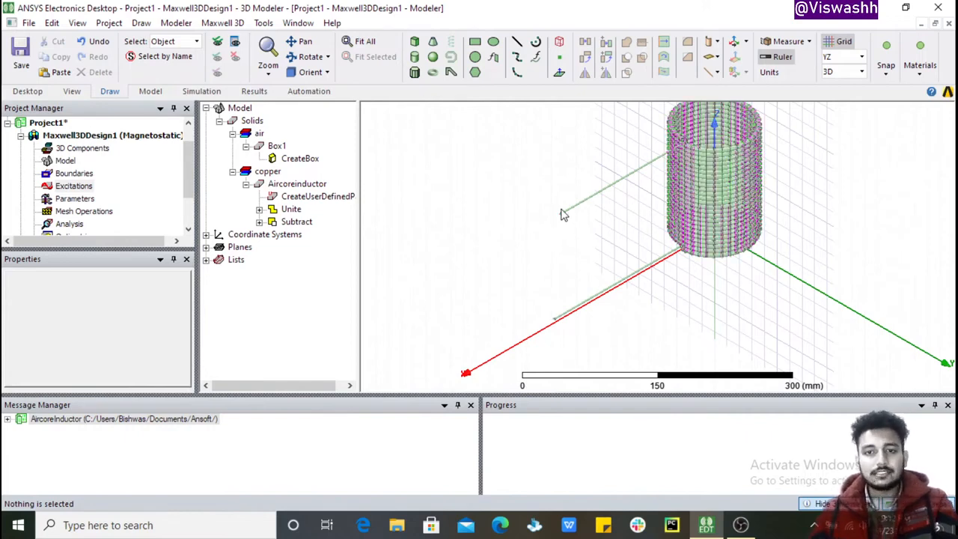
scroll(560, 213, up, 3)
scroll(562, 214, up, 4)
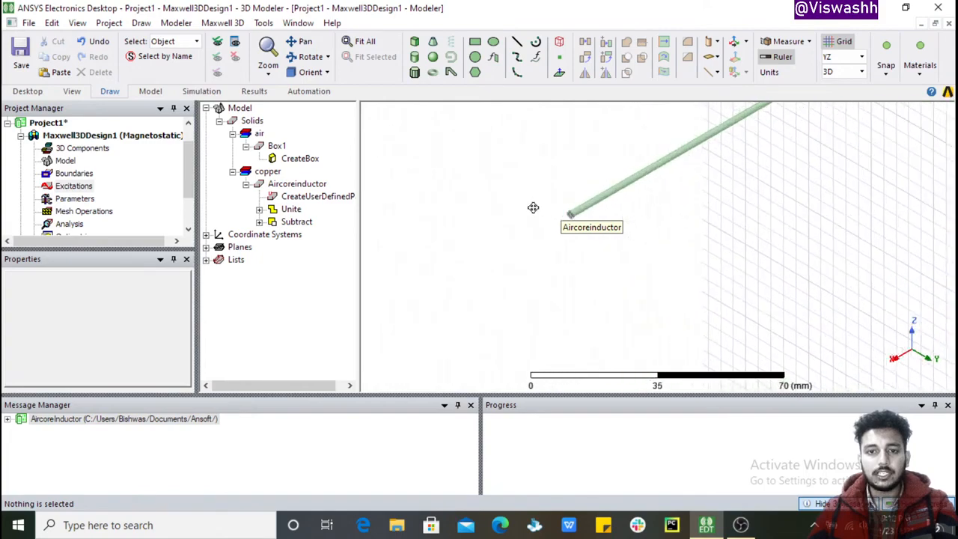
scroll(575, 215, up, 3)
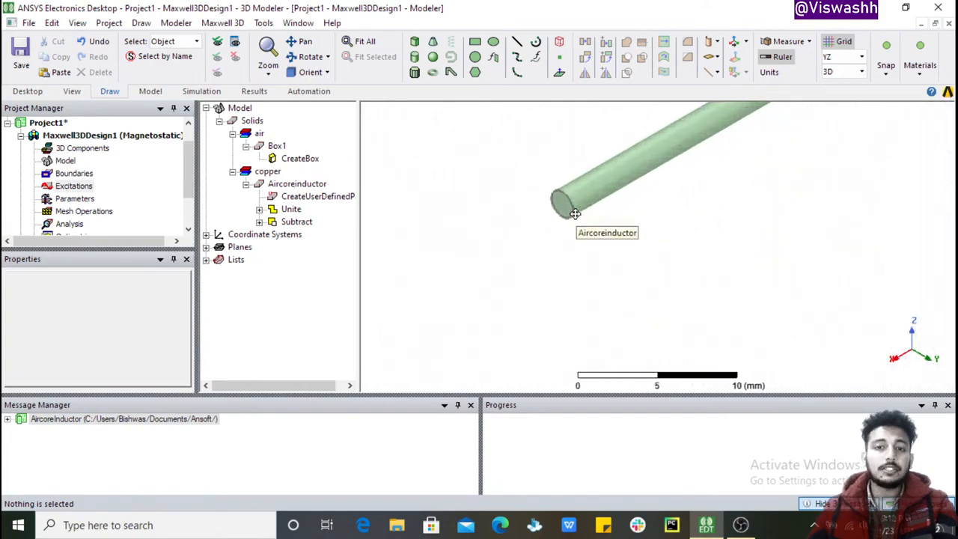
key(f)
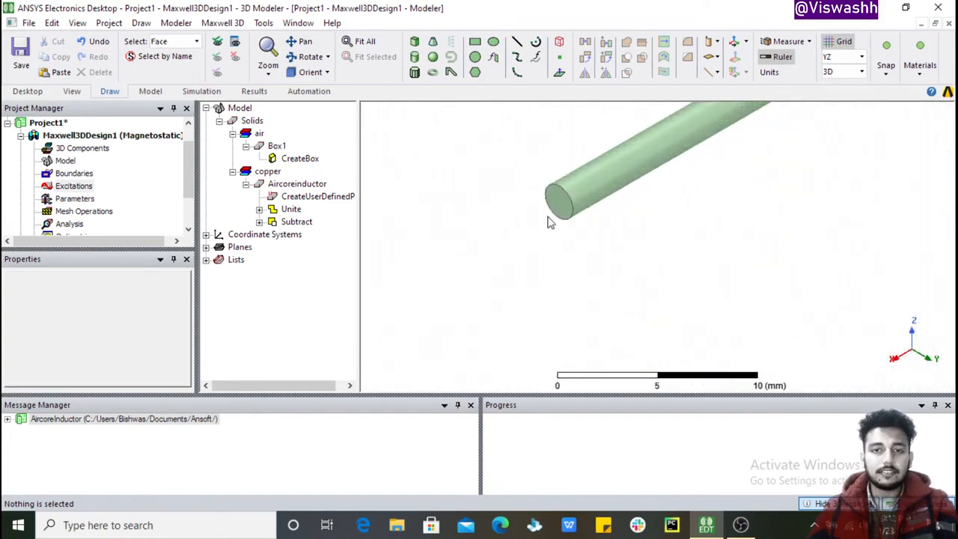
click(556, 204)
Step: Assign a current excitation named I_in to the upper lead's end face, with the variable i as its value and type Stranded
right_click(554, 210)
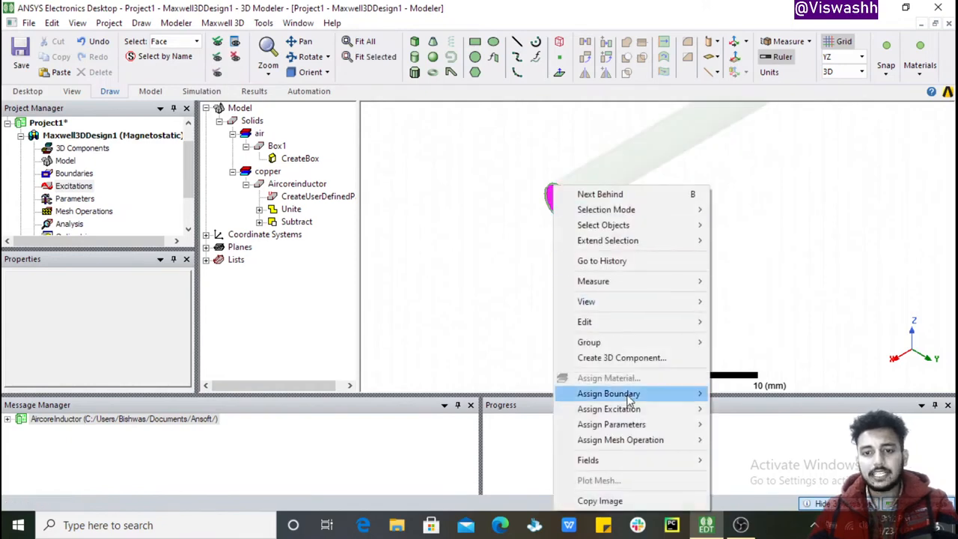
mouse_move(647, 426)
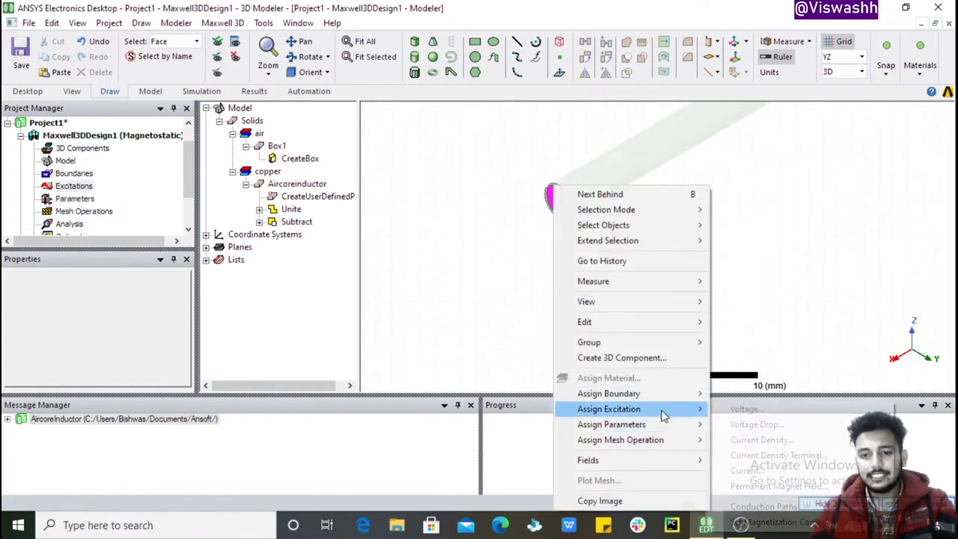
mouse_move(659, 411)
click(741, 471)
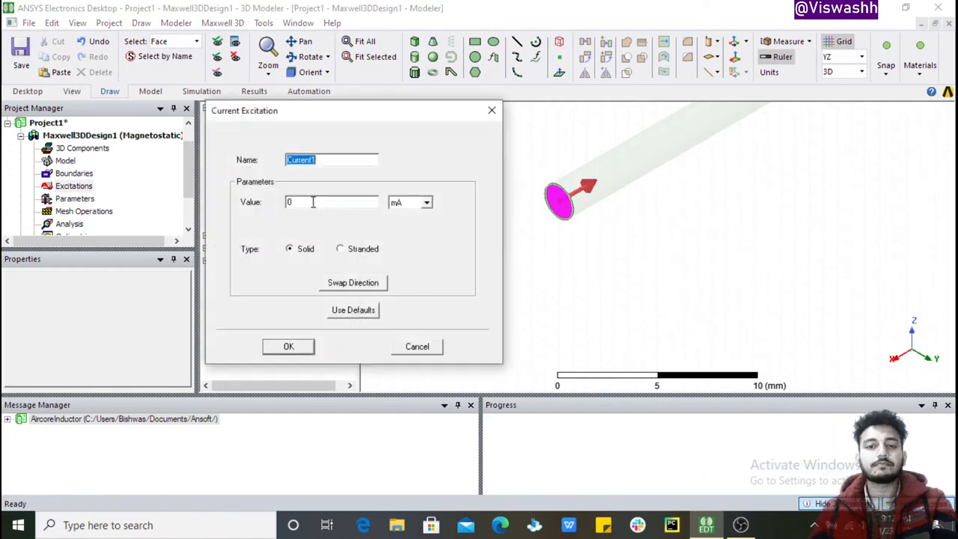
mouse_move(359, 117)
mouse_down()
mouse_move(469, 110)
mouse_move(364, 109)
mouse_up()
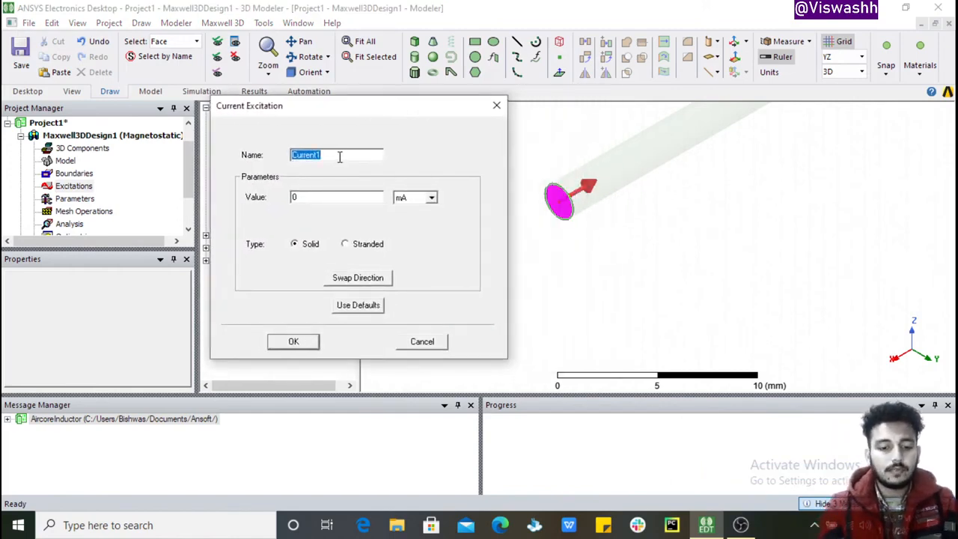
key(BackSpace)
text(I_i)
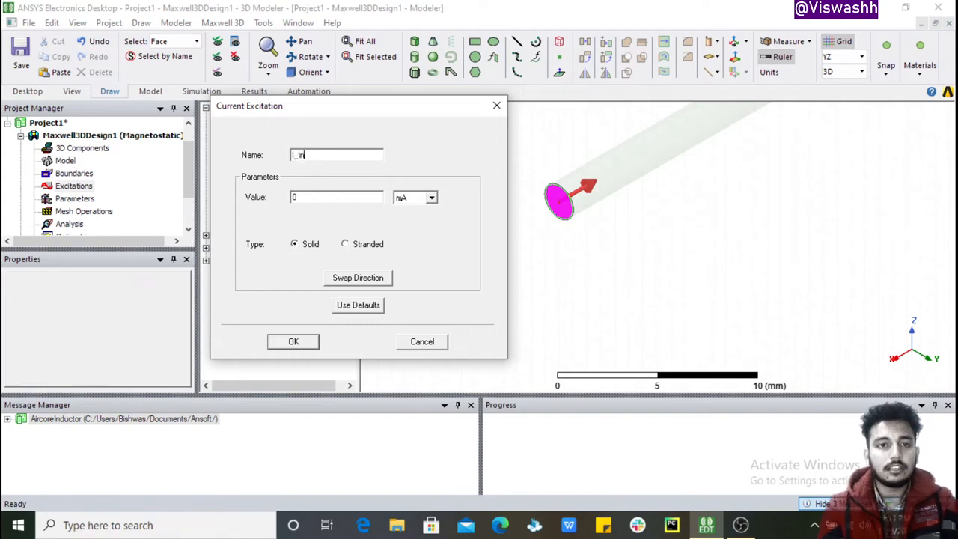
text(n)
key(Tab)
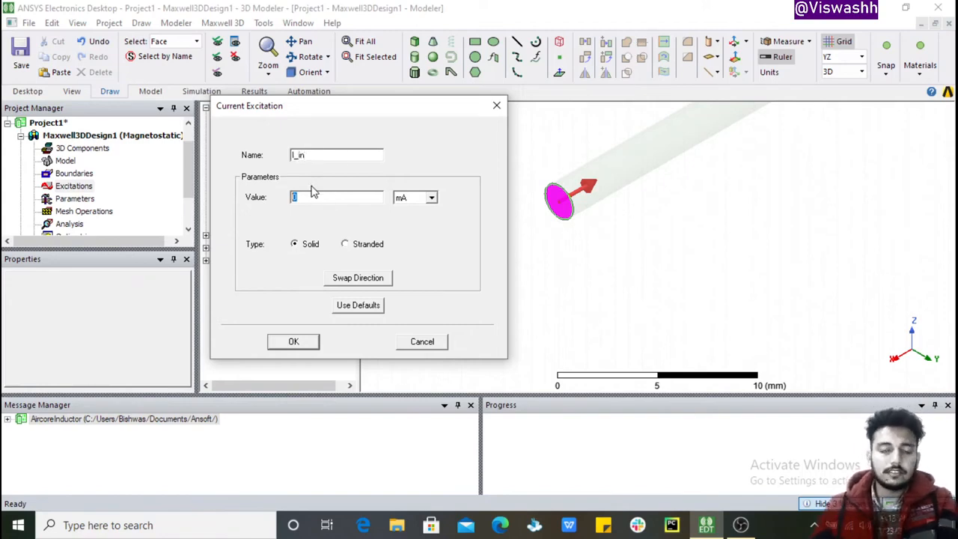
key(BackSpace)
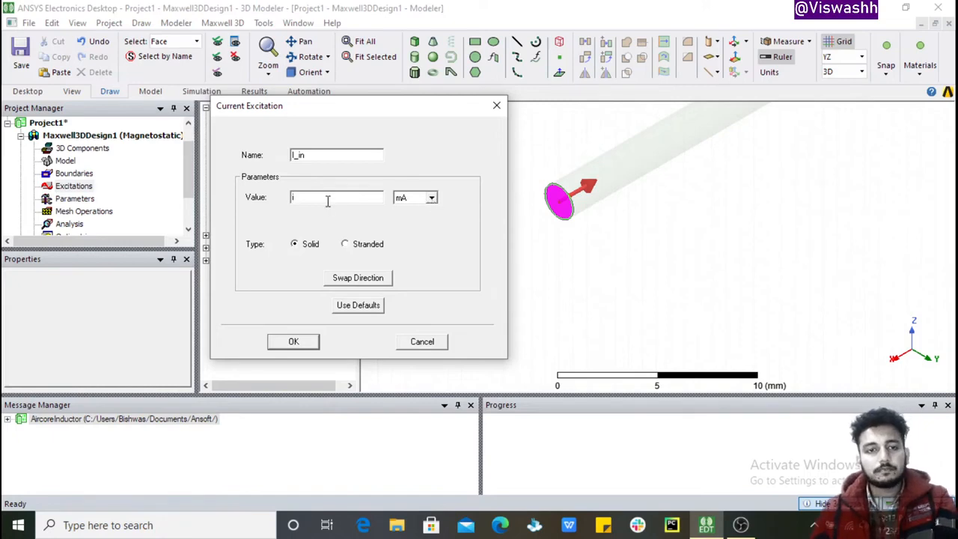
click(346, 245)
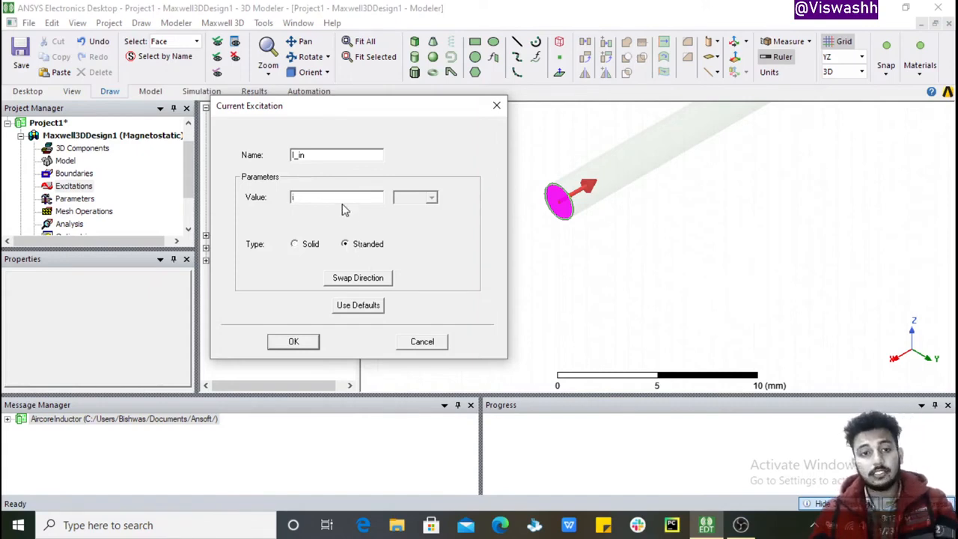
Step: Define the new variable i as a current of 5 A and confirm the I_in excitation
key(Tab)
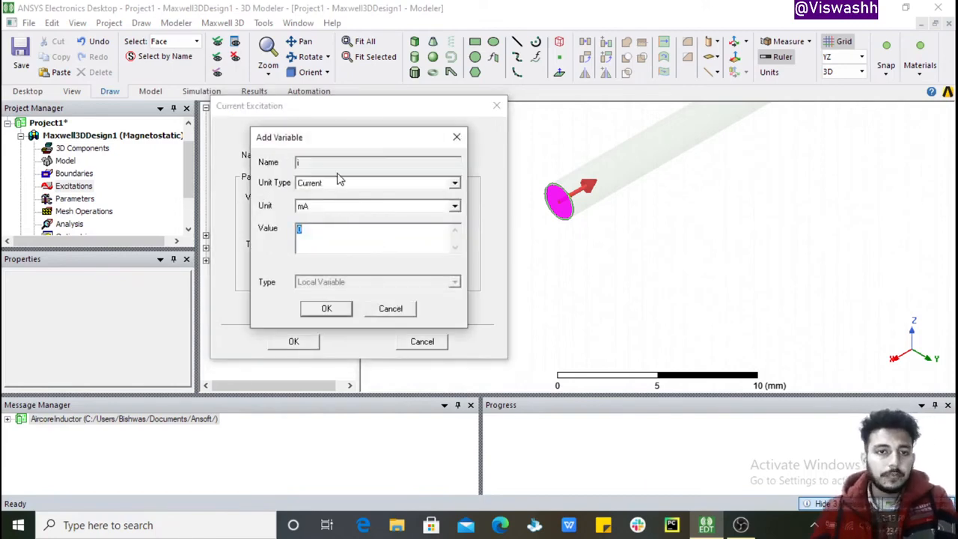
text(1)
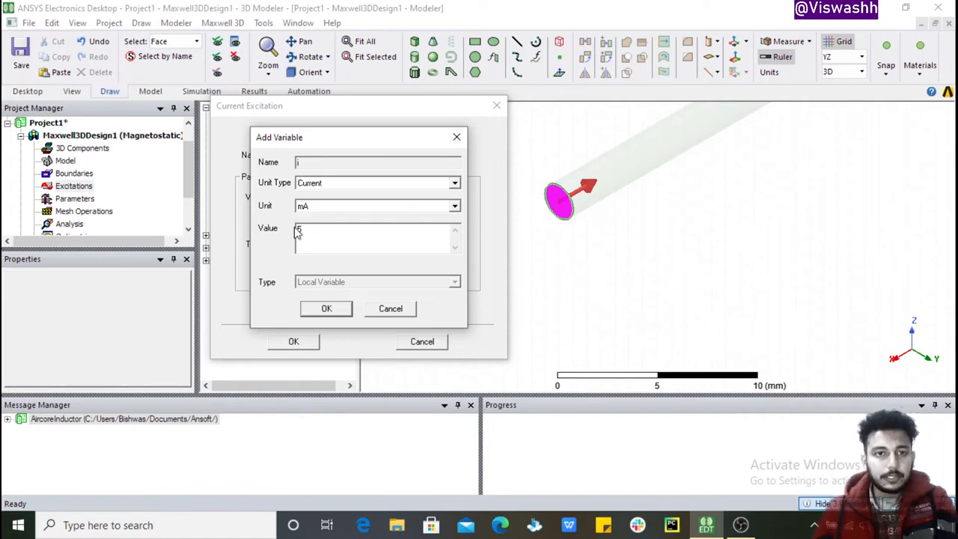
click(321, 207)
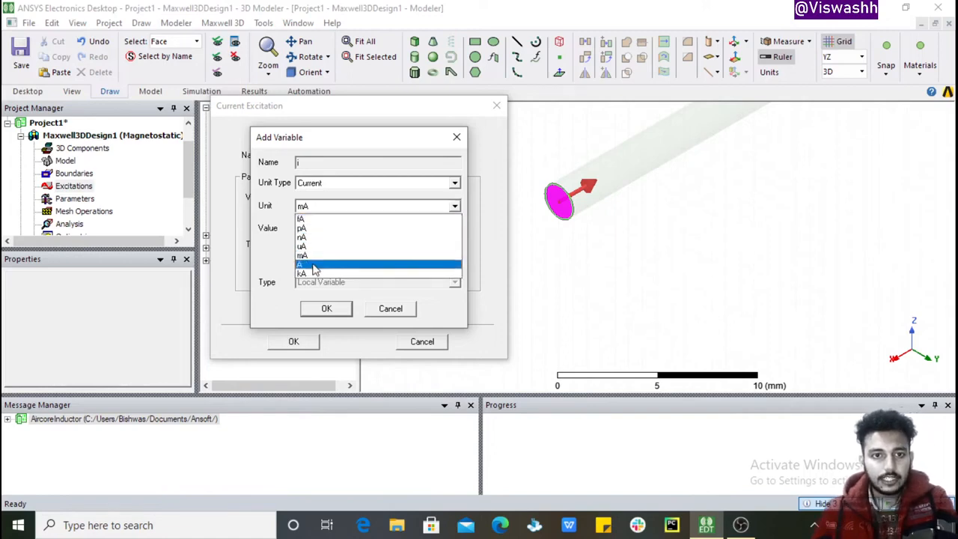
click(304, 264)
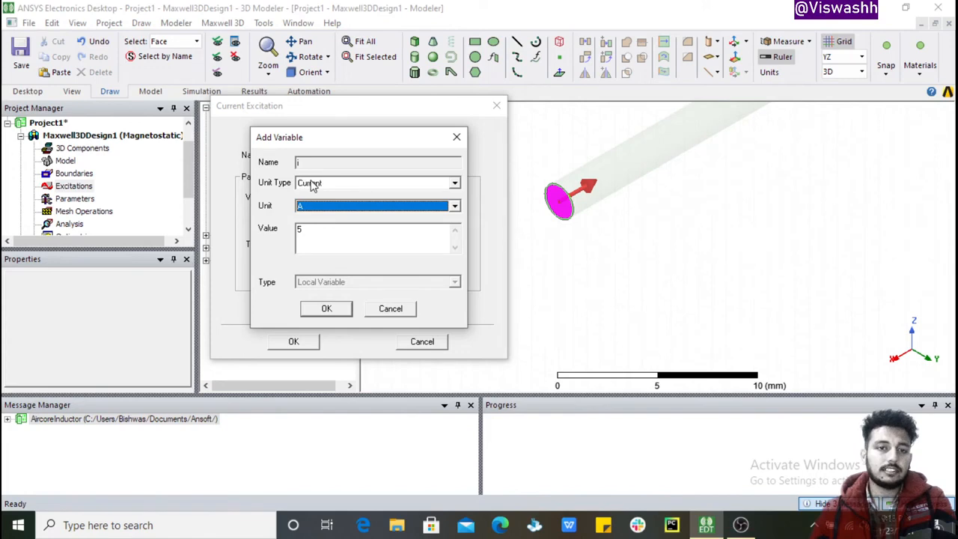
click(327, 309)
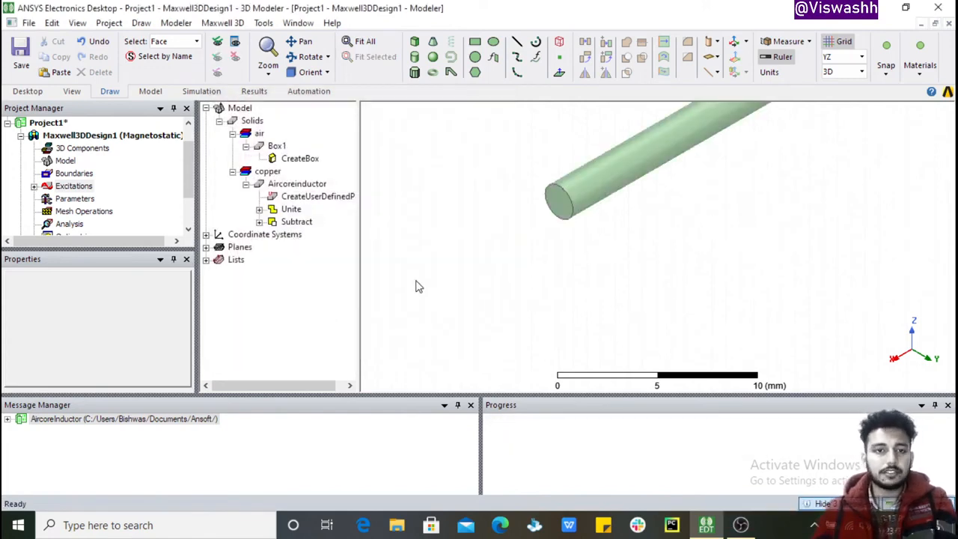
Step: Start a current excitation on the circular end face of the inductor's lower lead and name it I_out
scroll(504, 275, down, 5)
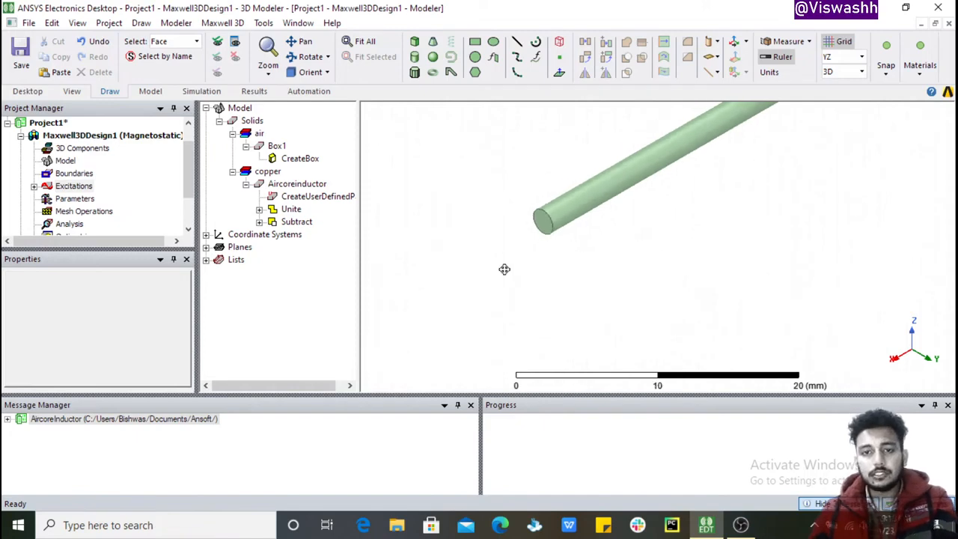
scroll(503, 283, down, 1)
shift+drag(505, 256, 507, 209)
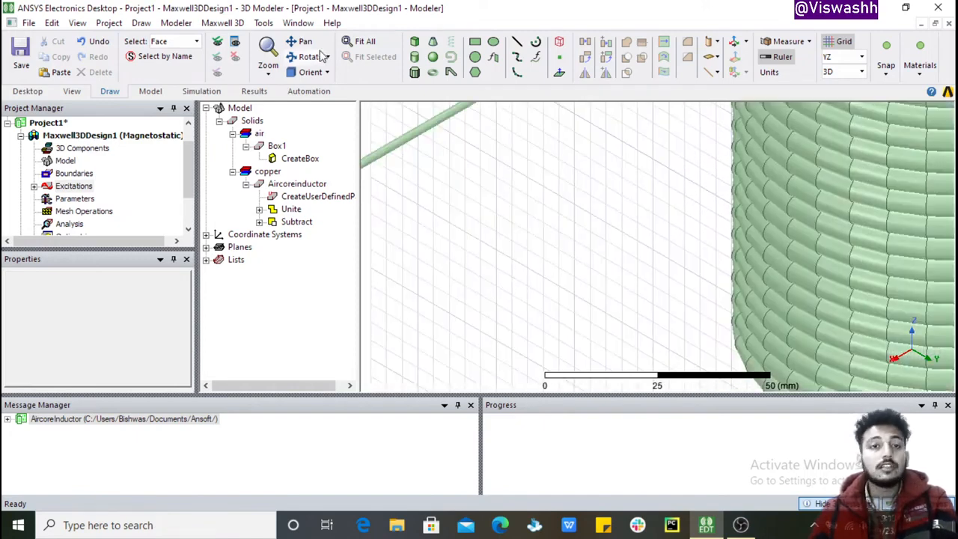
click(361, 41)
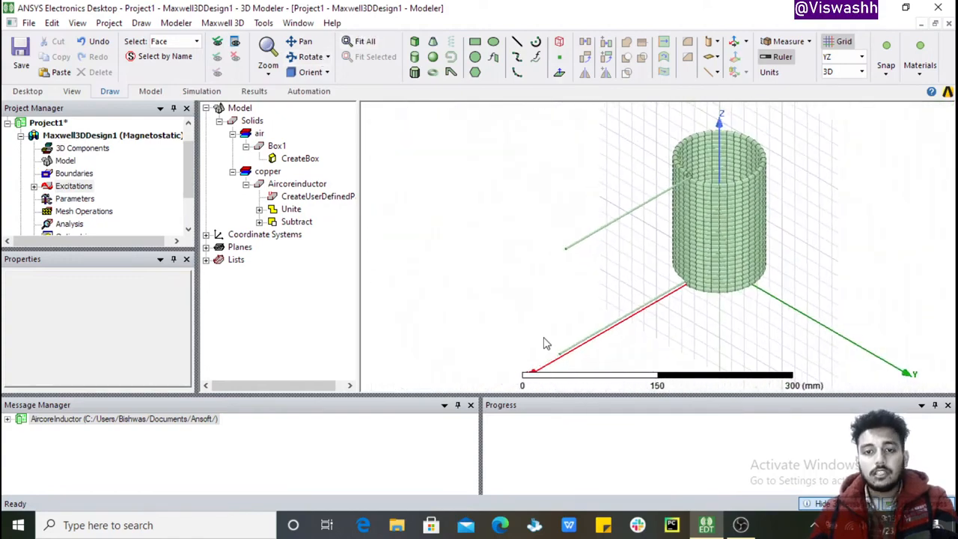
scroll(552, 360, up, 3)
scroll(561, 364, up, 6)
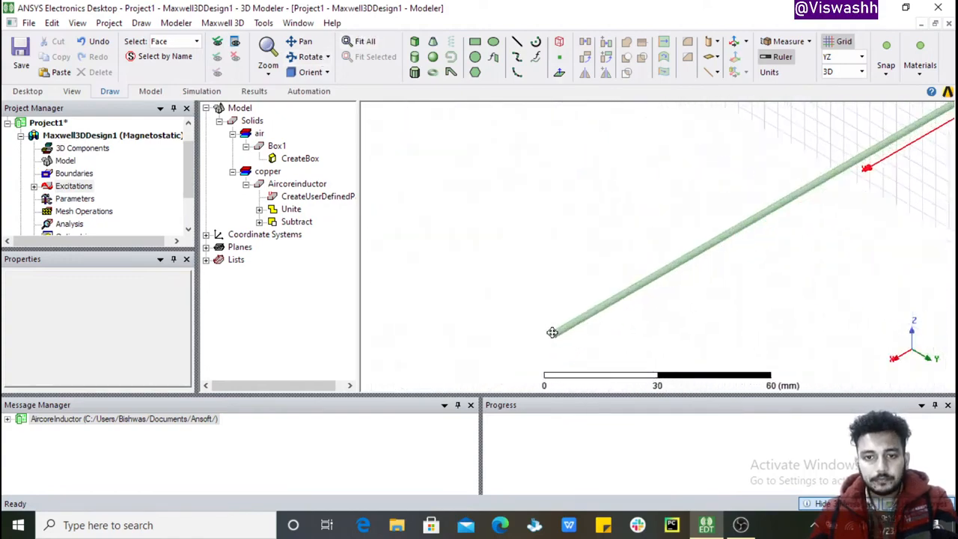
scroll(549, 343, up, 2)
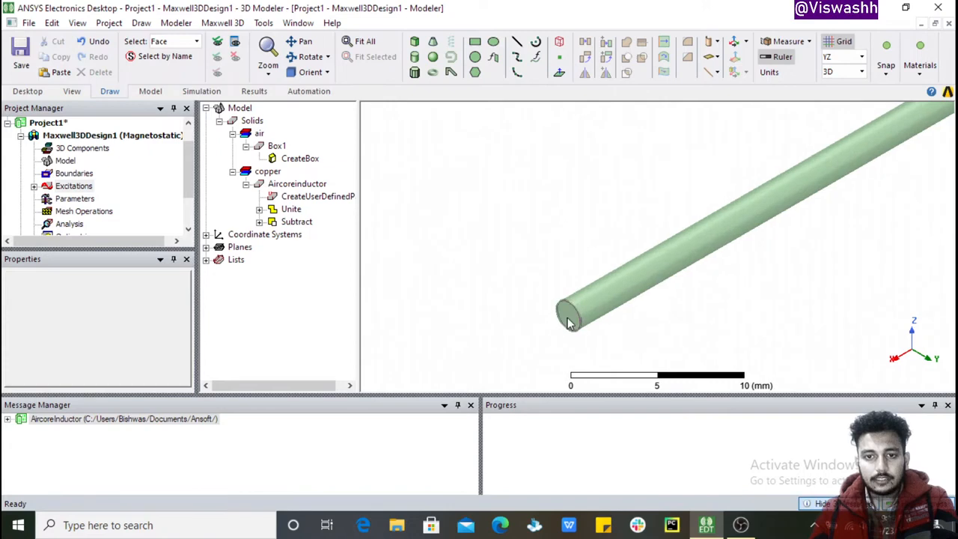
click(563, 314)
right_click(568, 315)
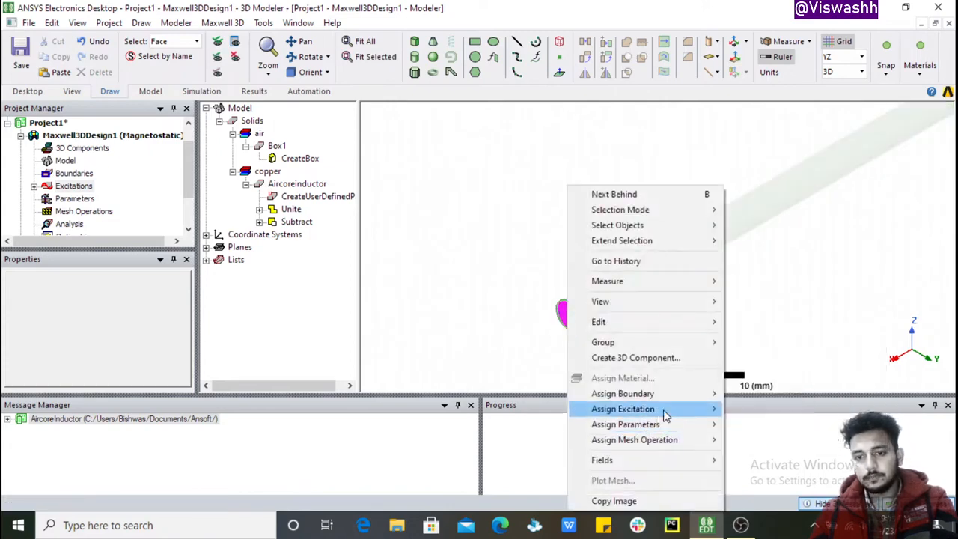
mouse_move(665, 410)
click(762, 471)
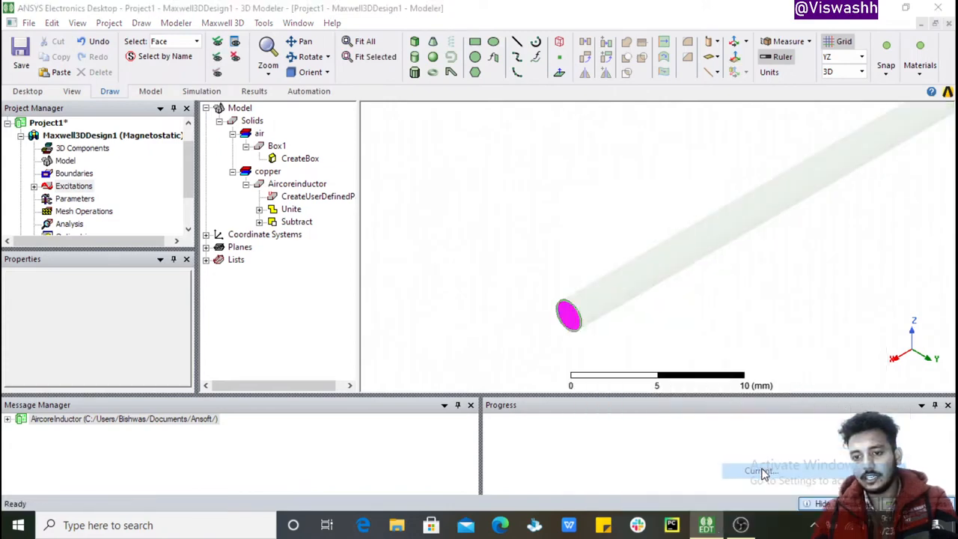
text(I_out)
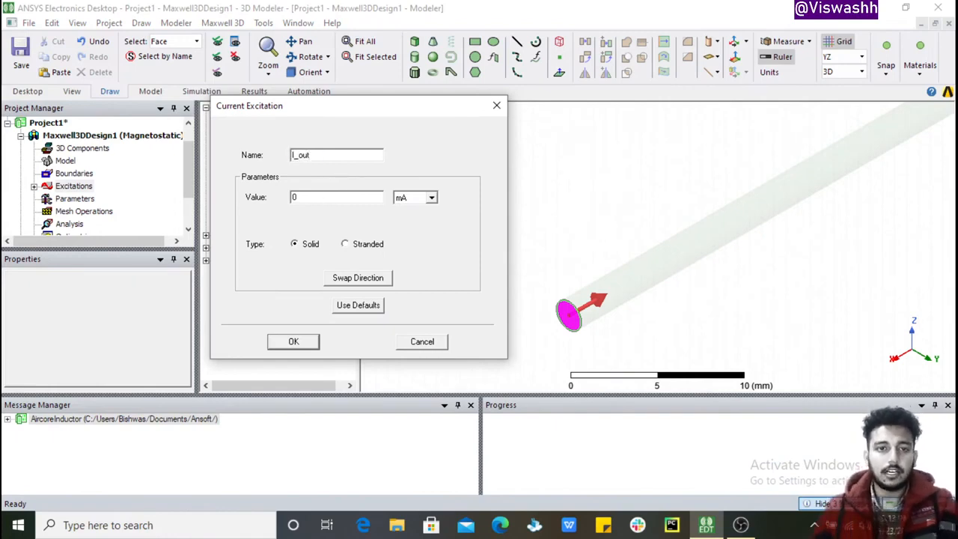
Step: Set I_out to the value i with type Stranded, swap its direction to point out of the lead, and confirm the excitation
drag(313, 200, 285, 198)
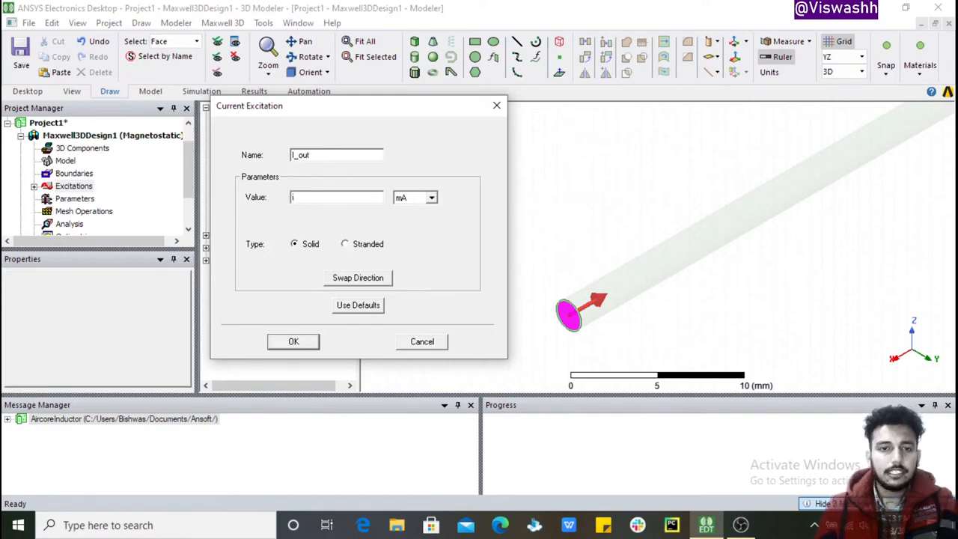
click(422, 202)
click(419, 209)
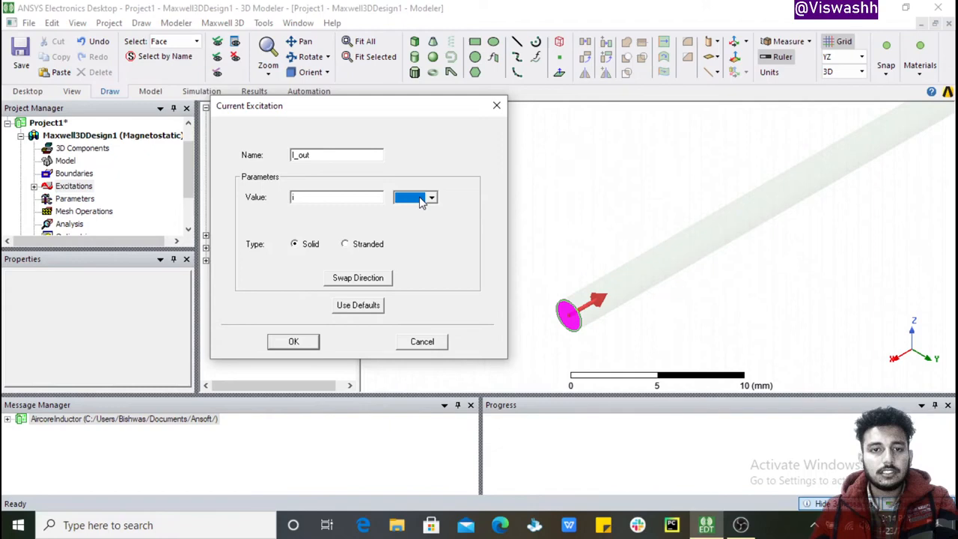
click(312, 198)
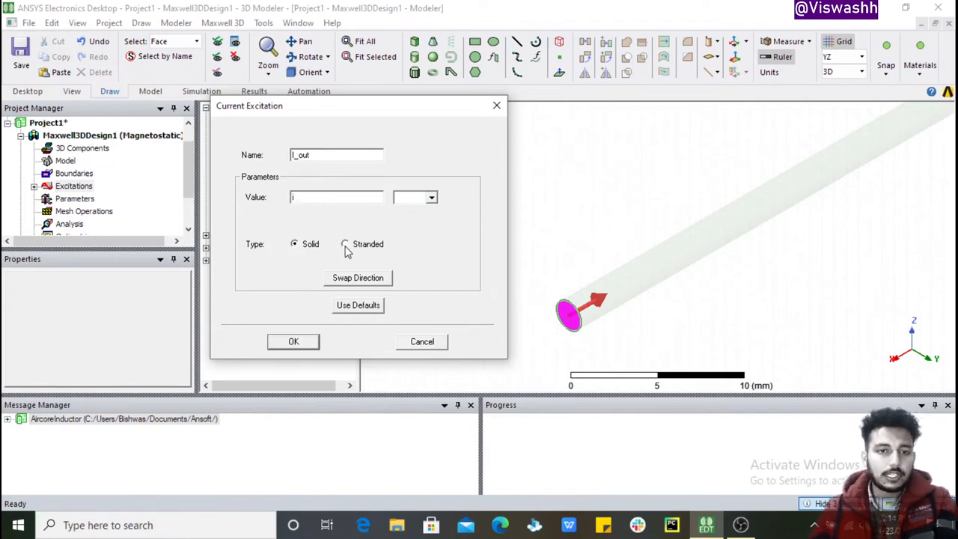
click(346, 278)
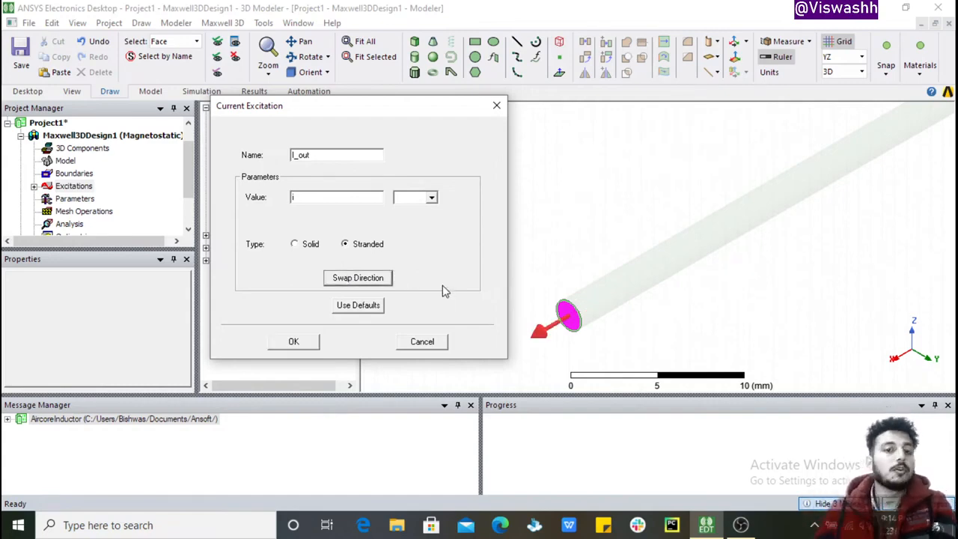
click(286, 344)
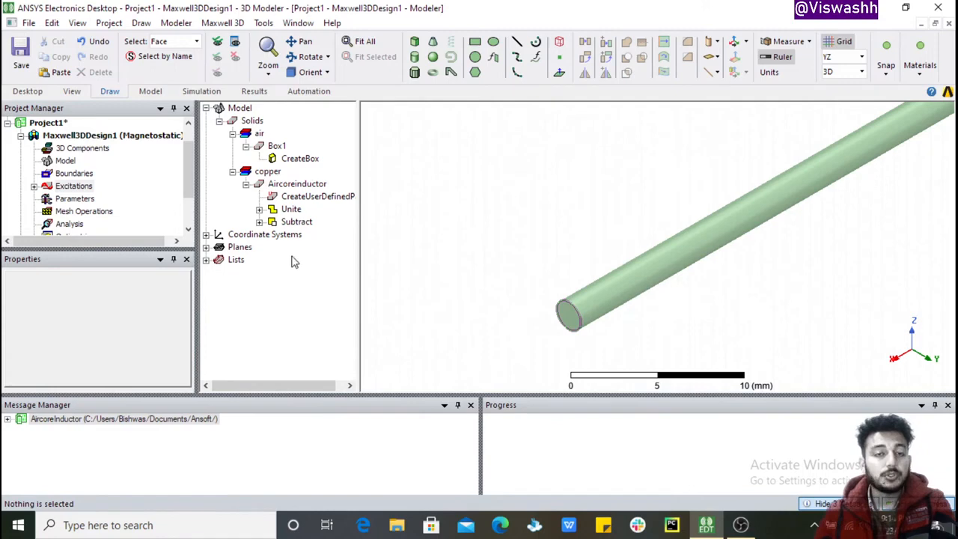
Step: Review the design variable i and the current directions of the I_in and I_out excitations on the whole inductor
click(73, 137)
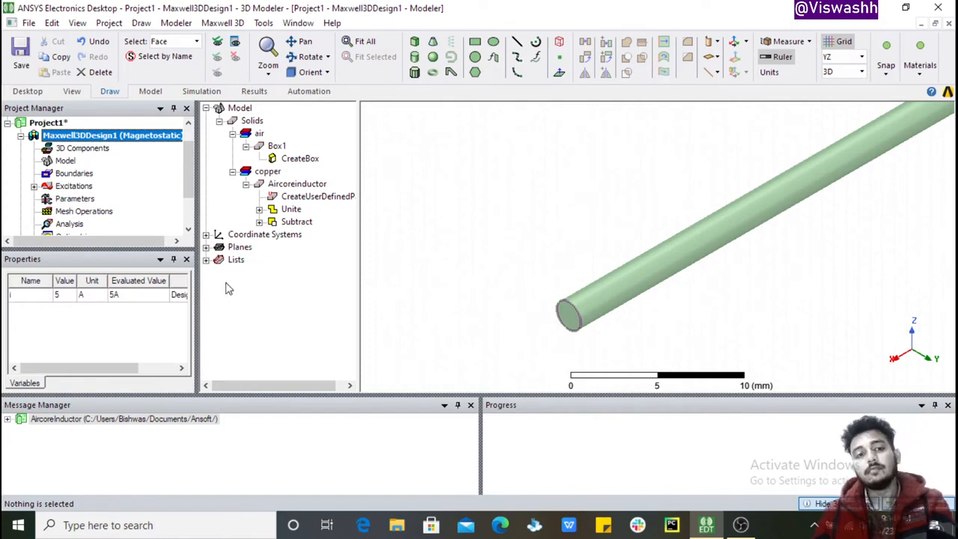
click(296, 289)
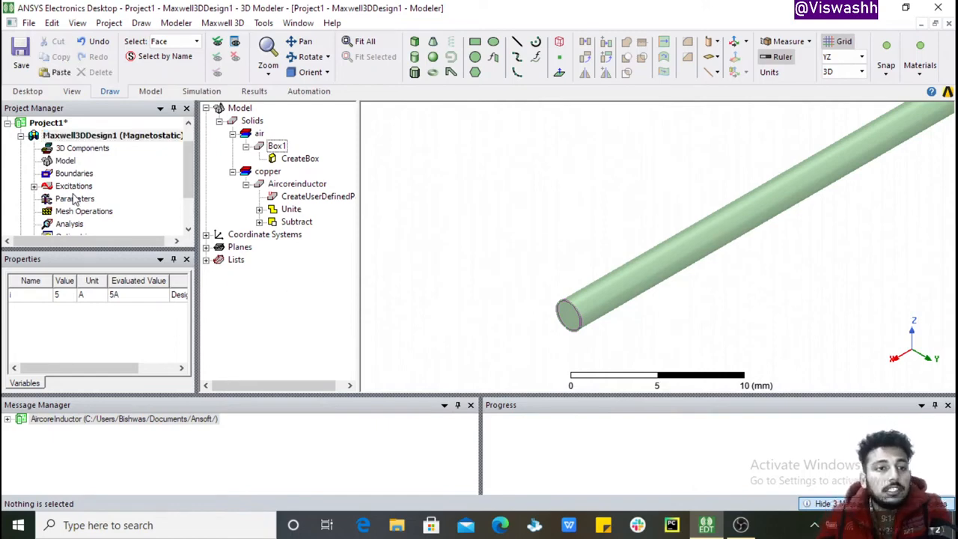
click(33, 186)
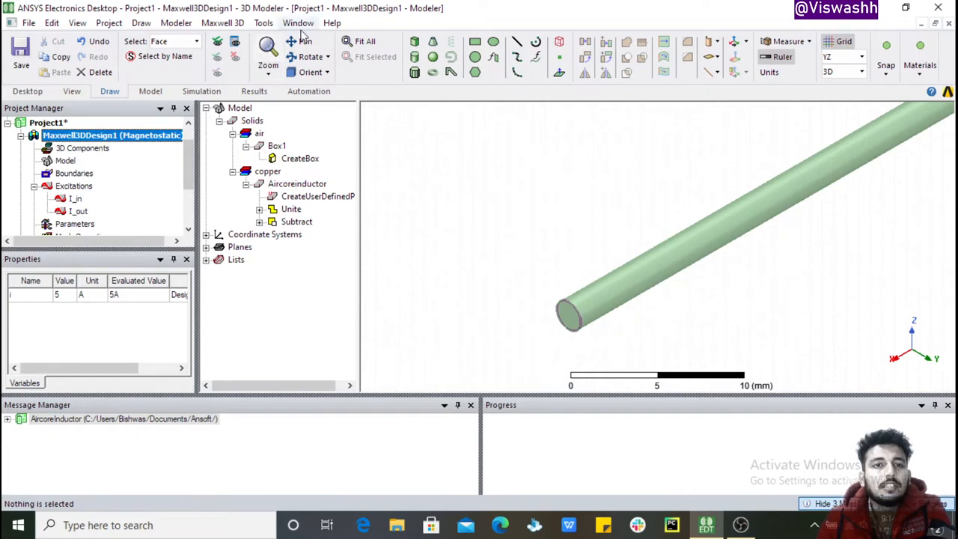
click(362, 42)
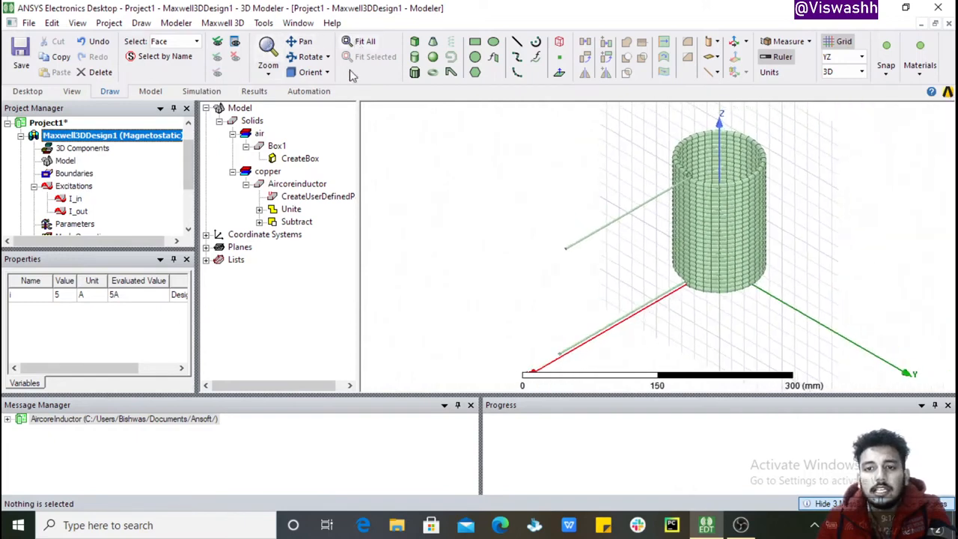
click(76, 199)
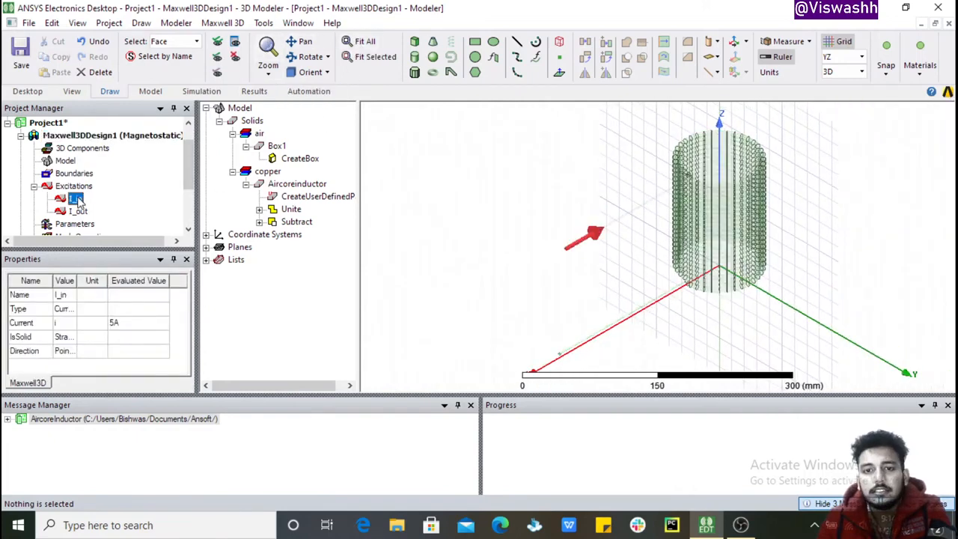
click(77, 212)
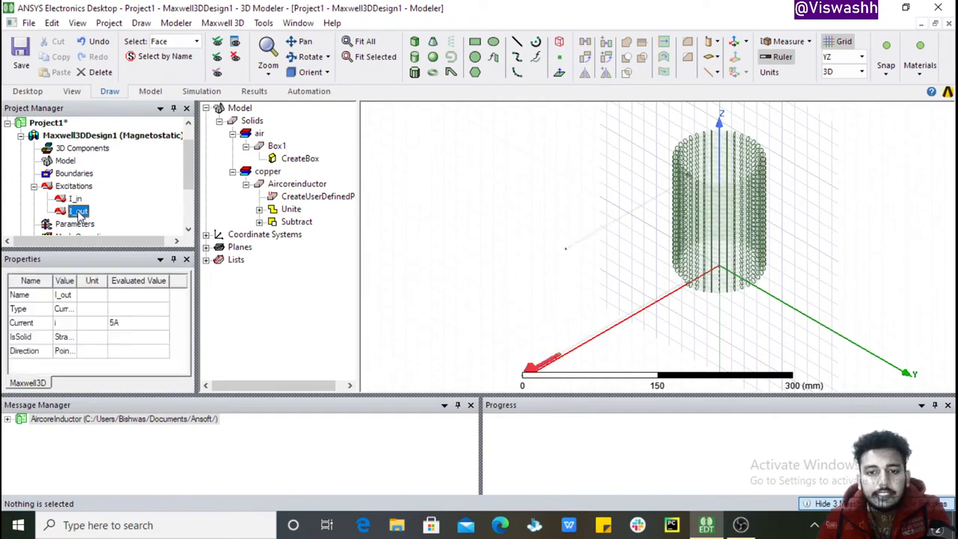
click(441, 234)
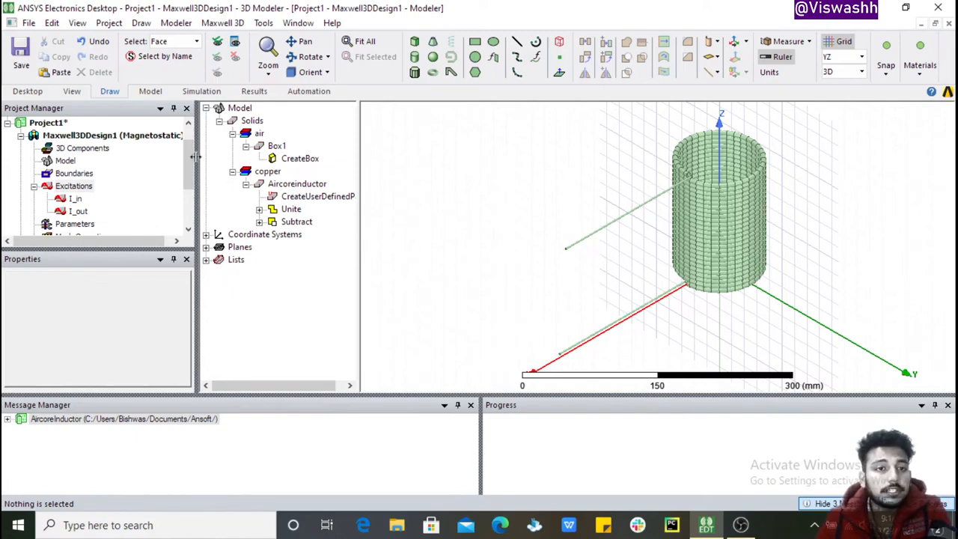
drag(190, 157, 190, 189)
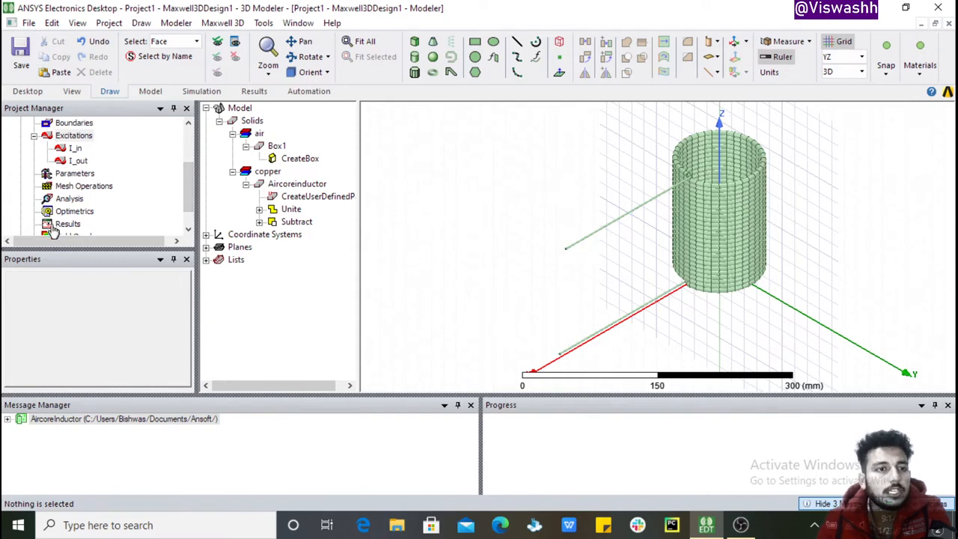
drag(190, 188, 197, 157)
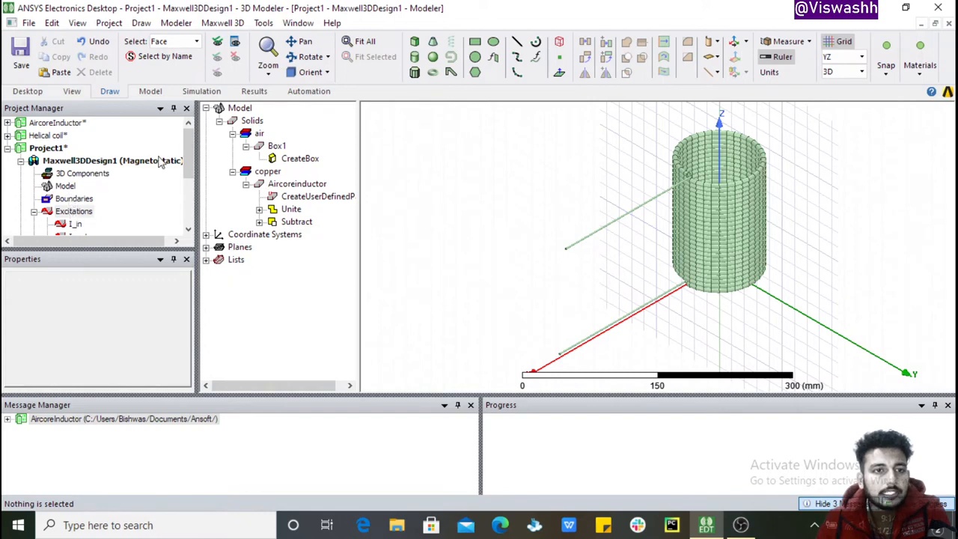
Step: Assign a Matrix parameter to the design with the I_in source included and confirm it
drag(187, 153, 187, 181)
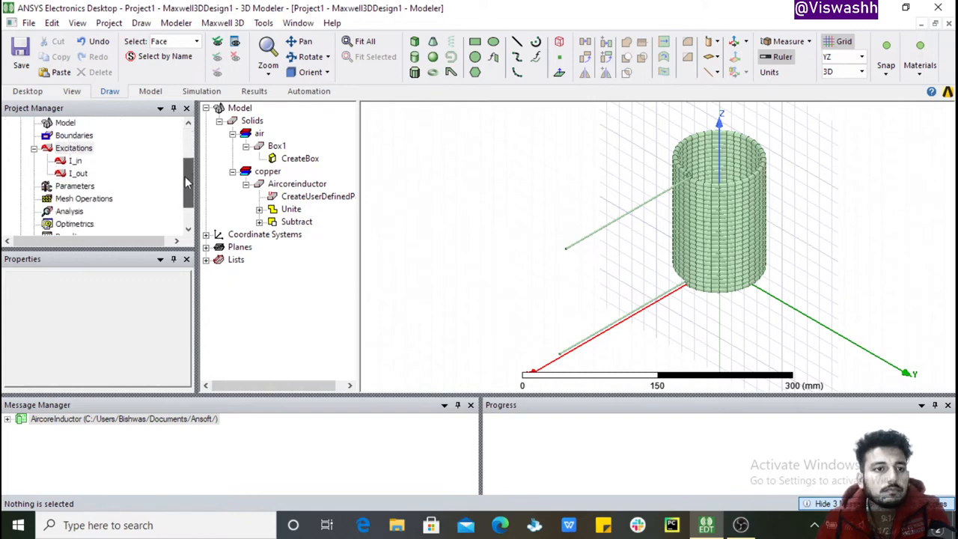
click(78, 187)
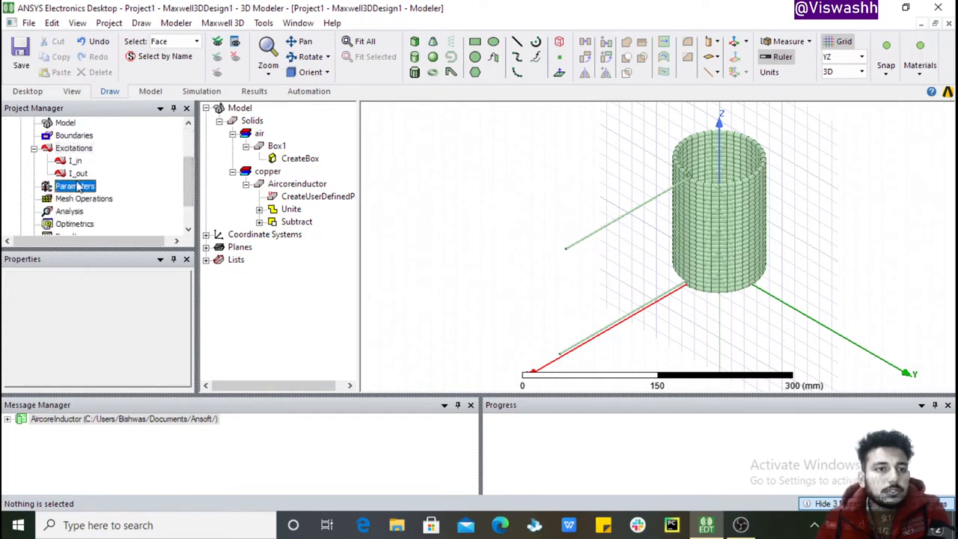
right_click(78, 187)
mouse_move(122, 196)
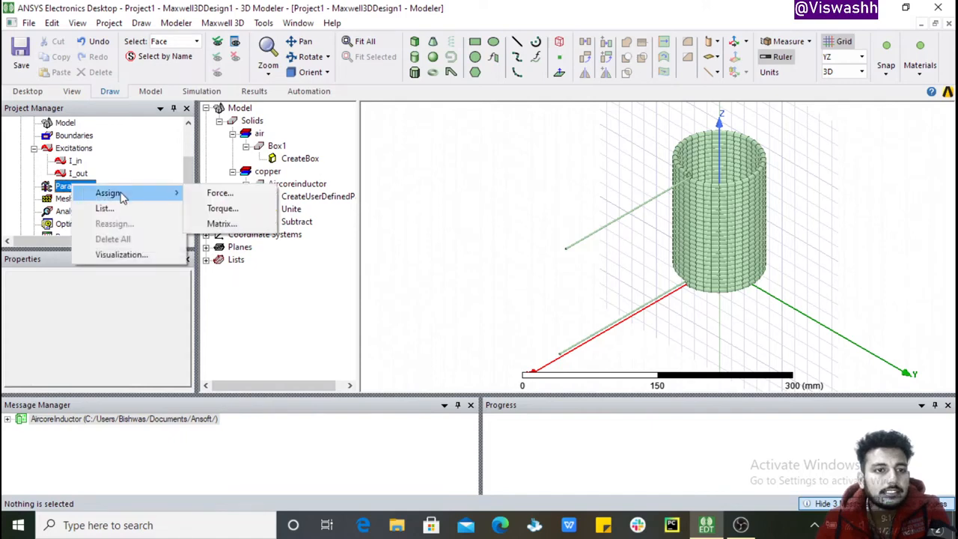
click(219, 223)
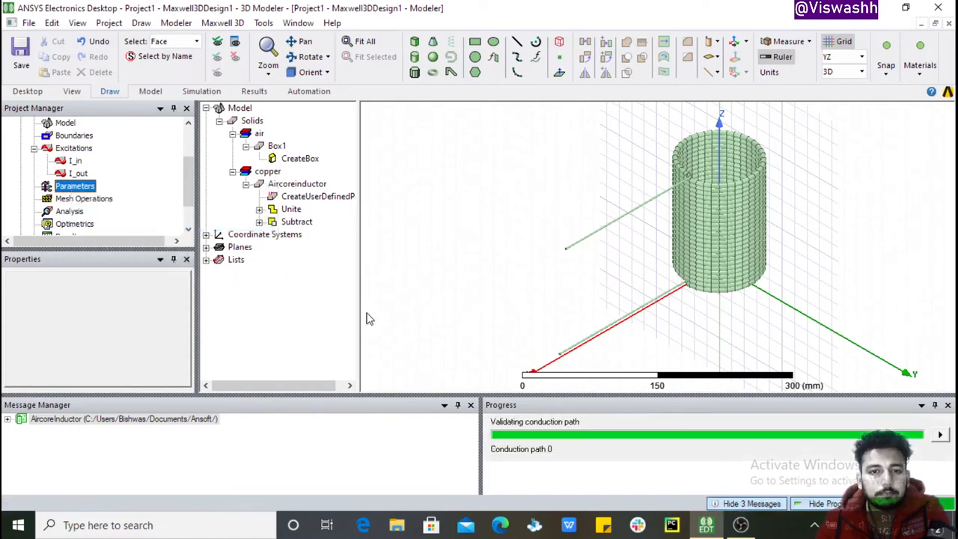
drag(452, 130, 515, 143)
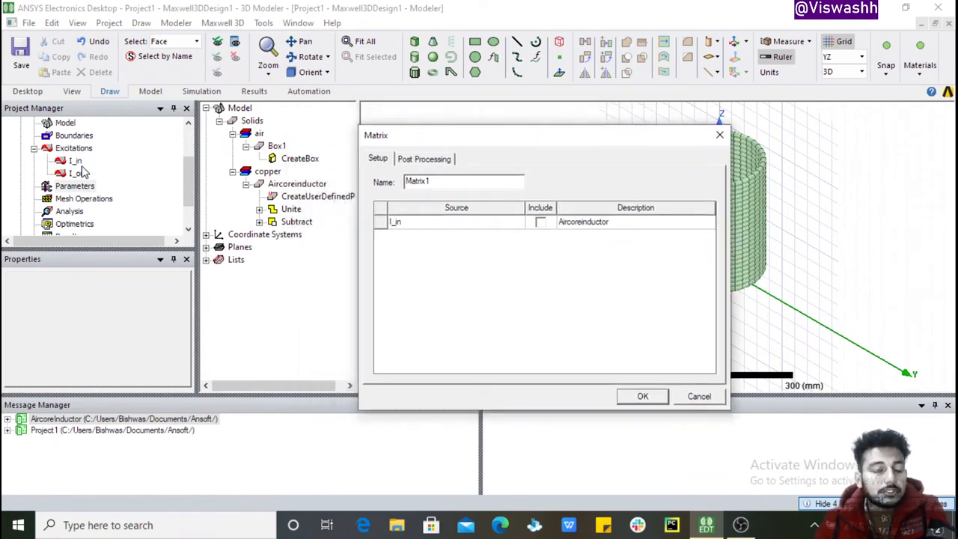
click(541, 225)
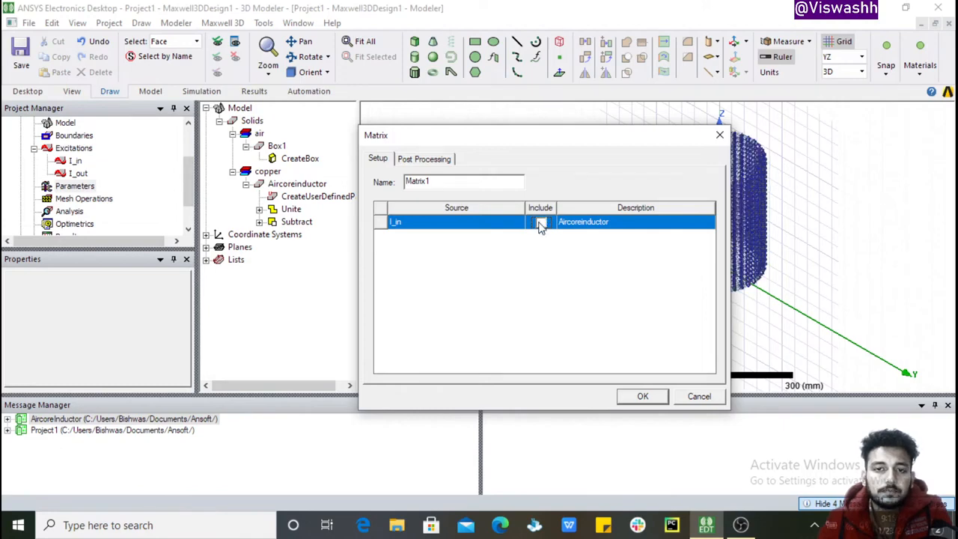
drag(565, 140, 400, 128)
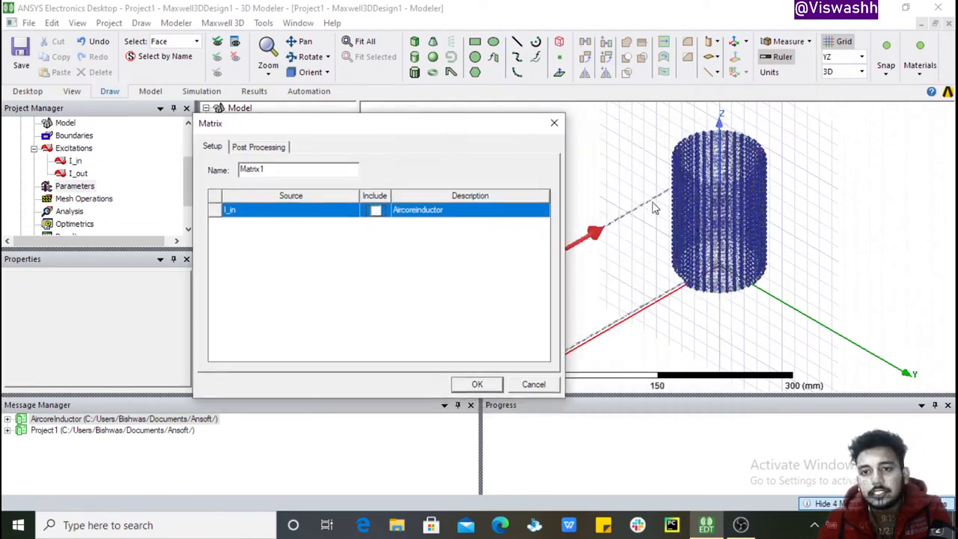
click(375, 210)
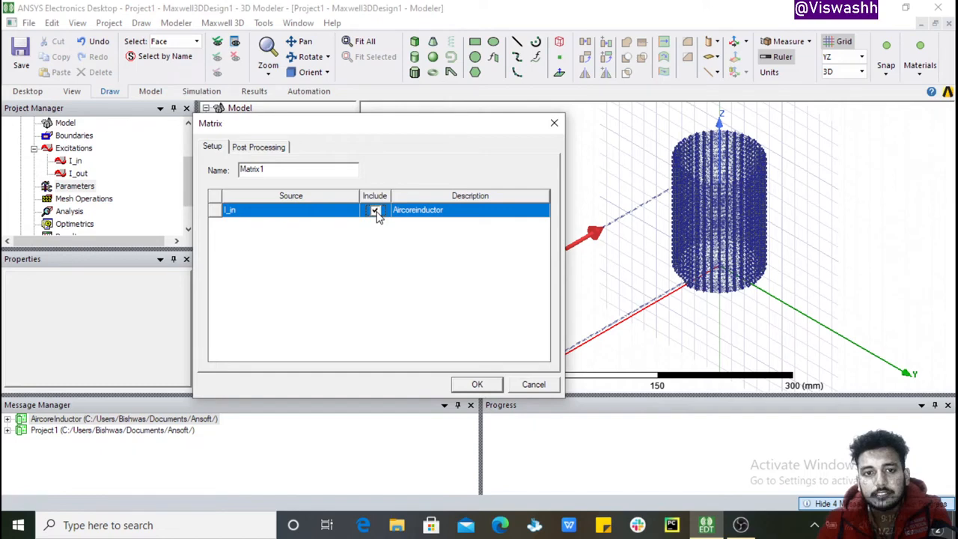
click(446, 310)
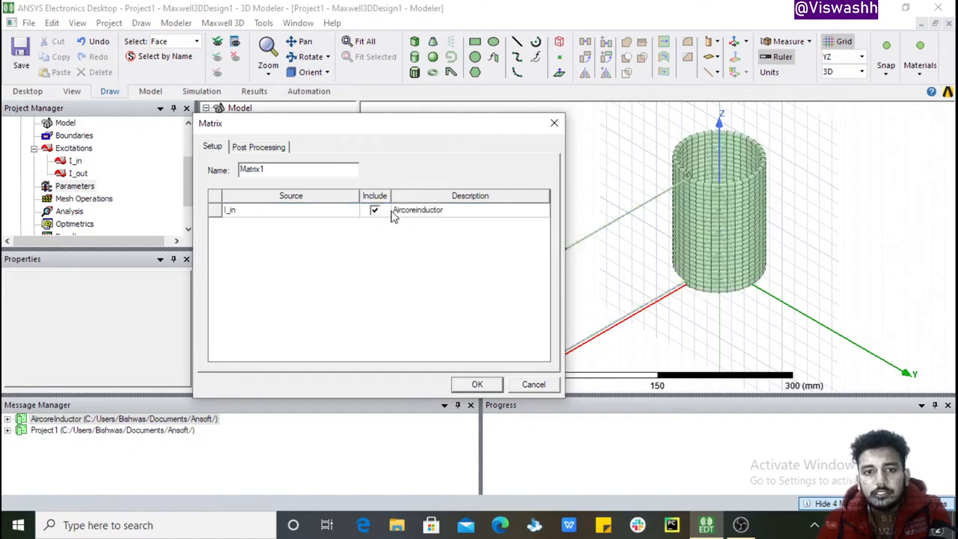
click(475, 381)
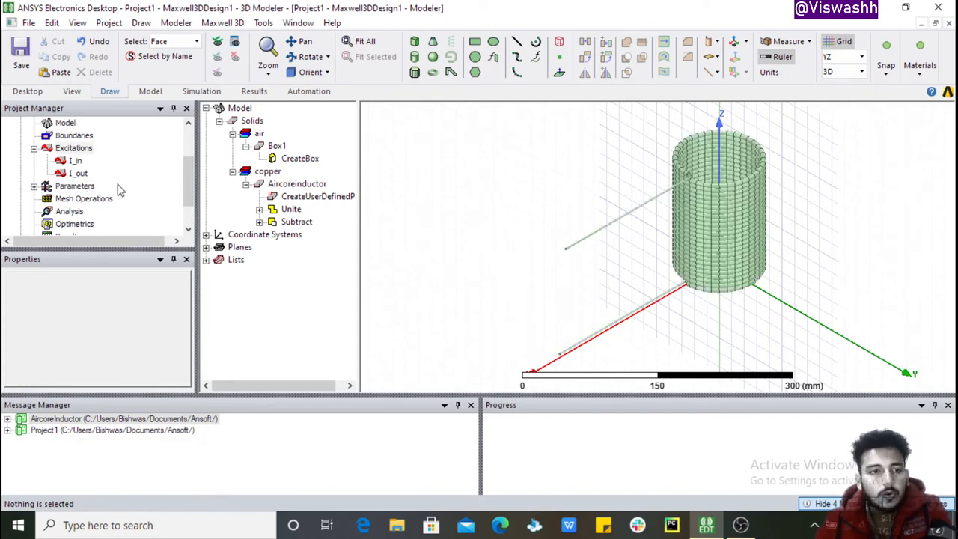
Step: Accept the initial mesh settings with the Auto method, curvilinear meshing on all curved surfaces and the coarsest surface resolution
drag(192, 182, 193, 204)
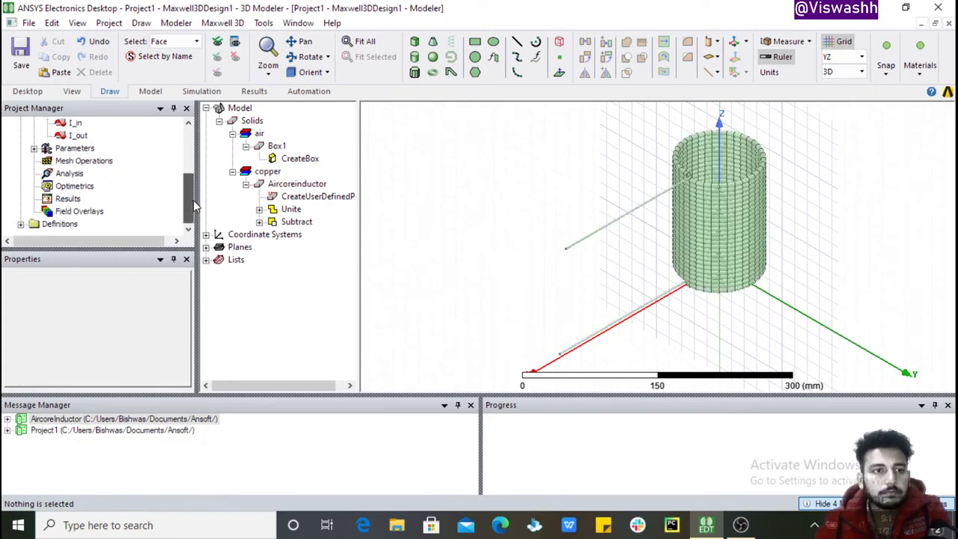
click(87, 164)
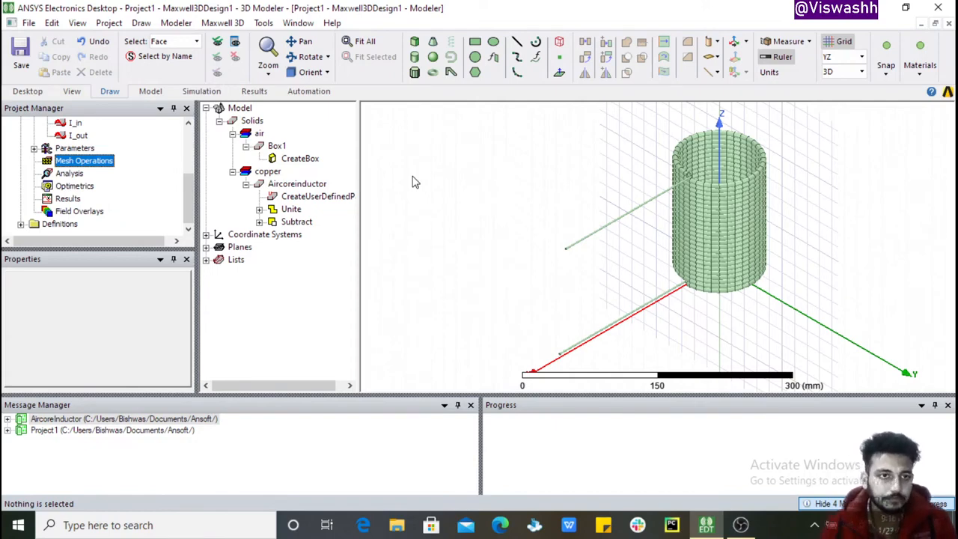
right_click(78, 162)
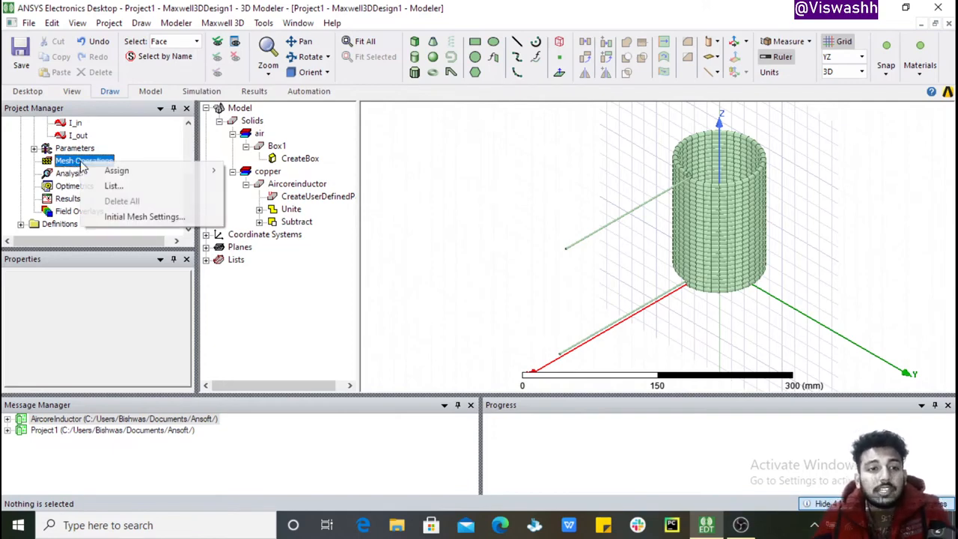
click(142, 217)
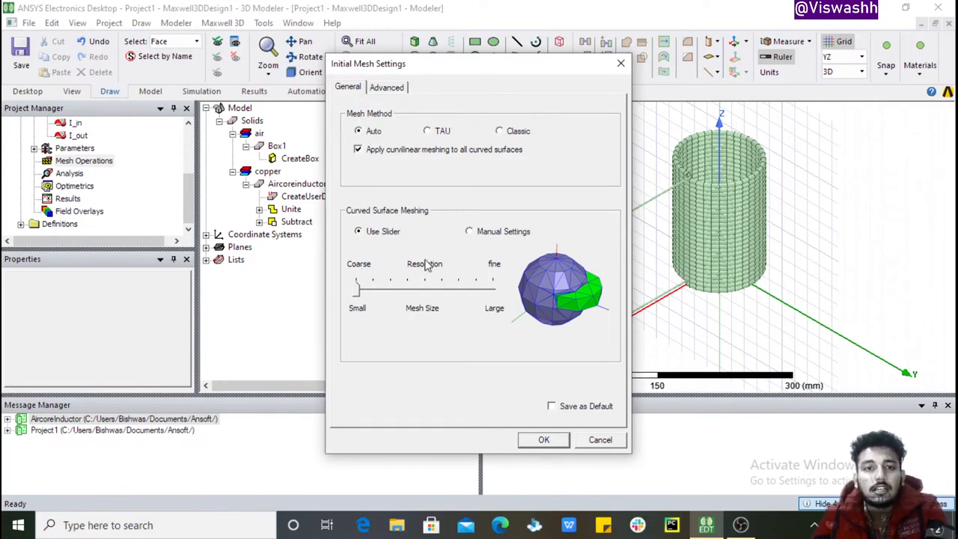
click(543, 442)
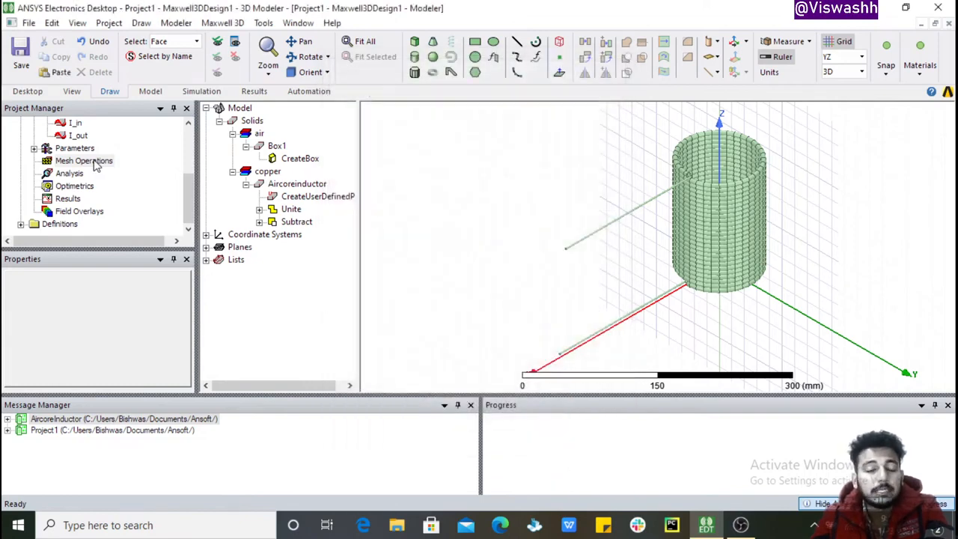
click(438, 171)
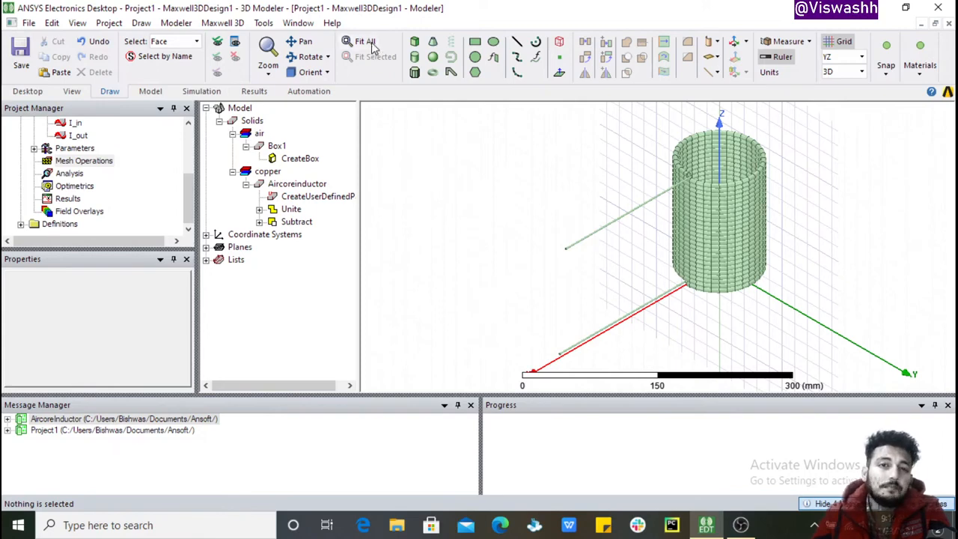
Step: Start a length-based mesh refinement inside the air region Box1 and name it Reg
click(270, 145)
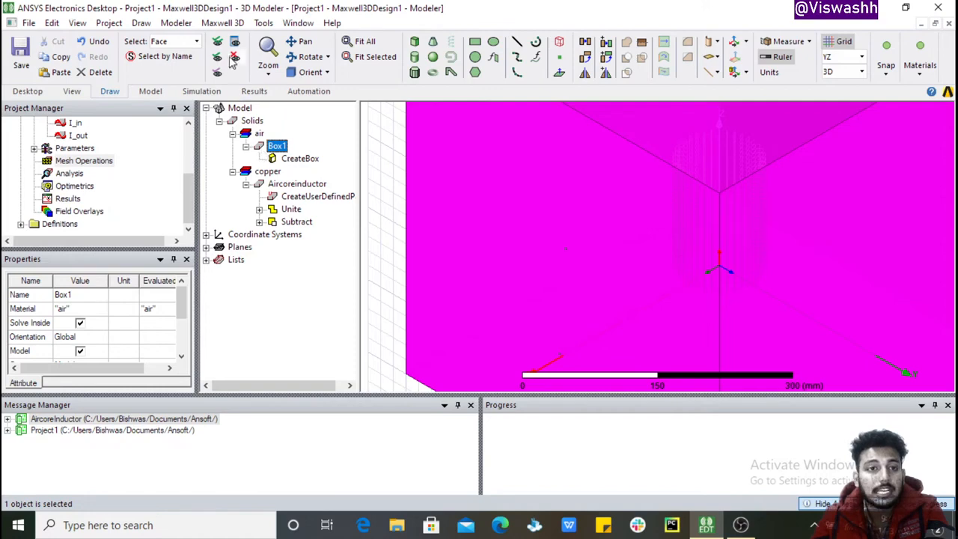
click(365, 43)
click(424, 184)
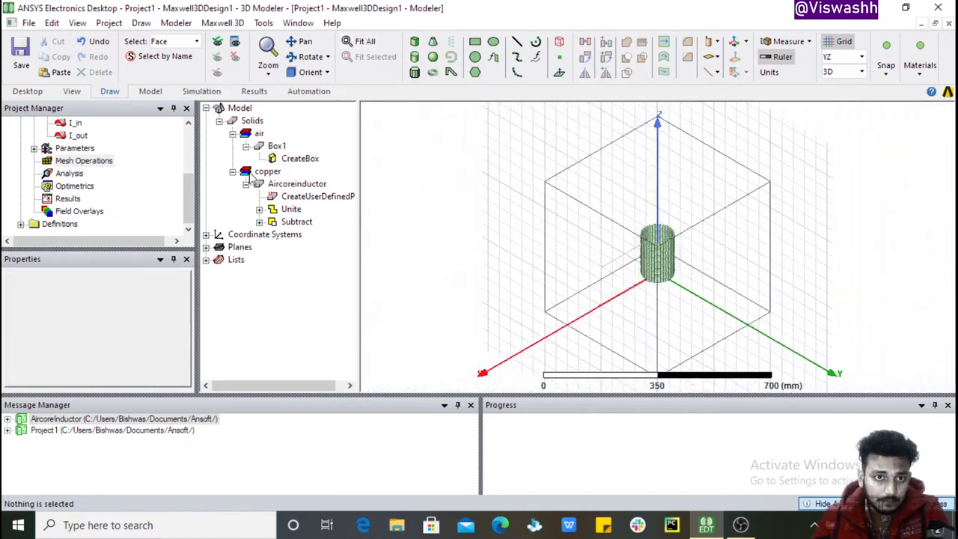
click(274, 146)
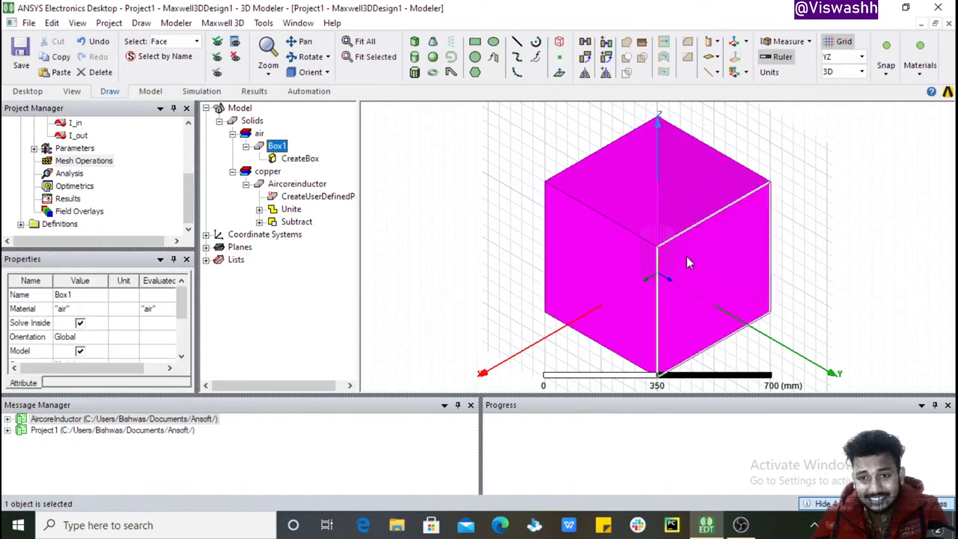
right_click(424, 161)
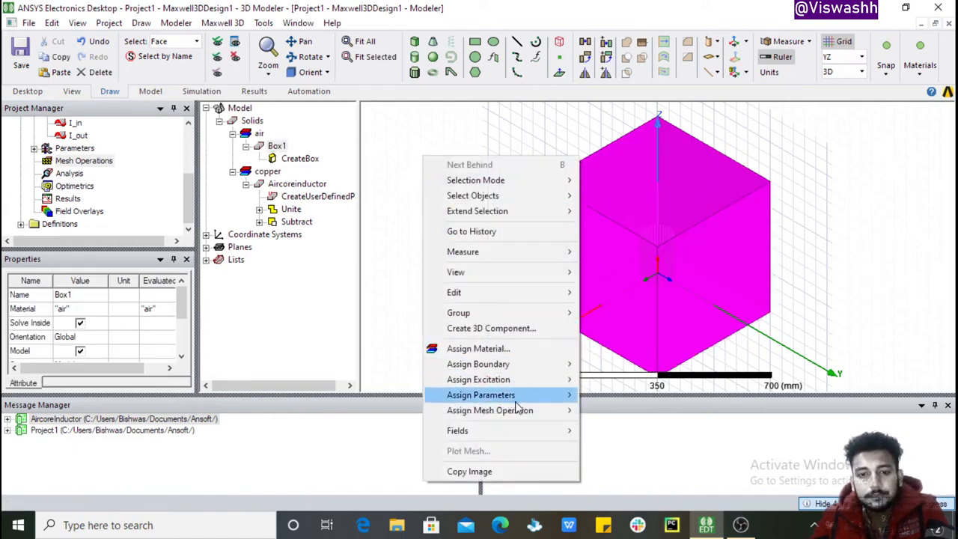
mouse_move(554, 412)
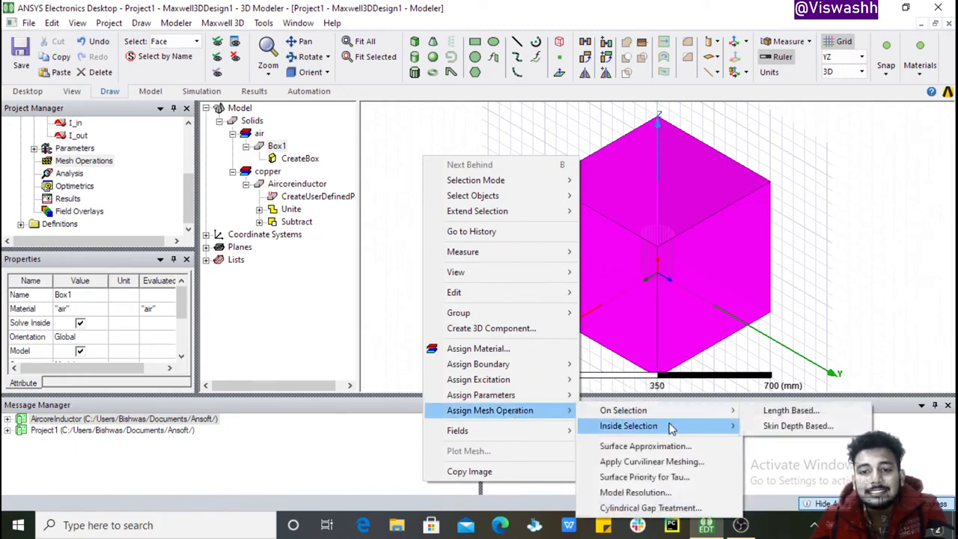
mouse_move(677, 426)
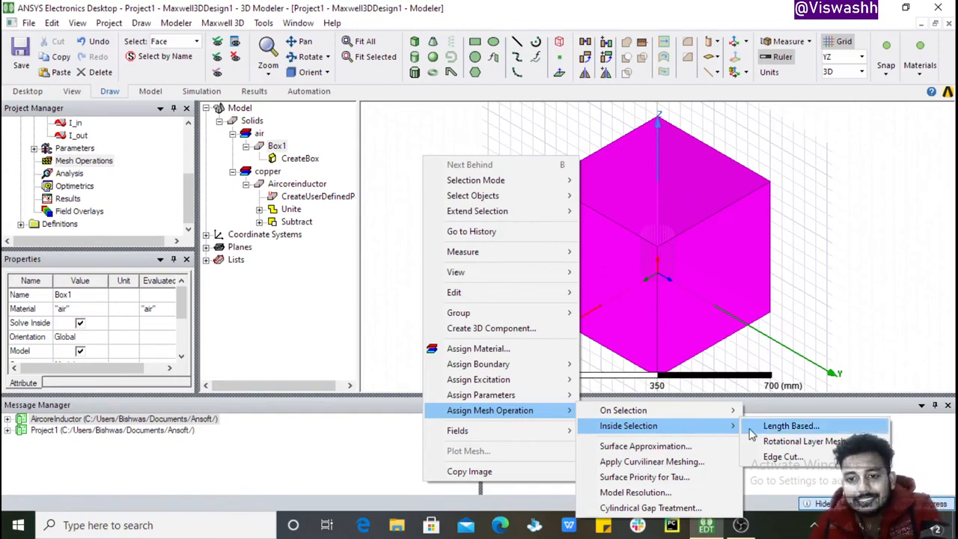
click(787, 426)
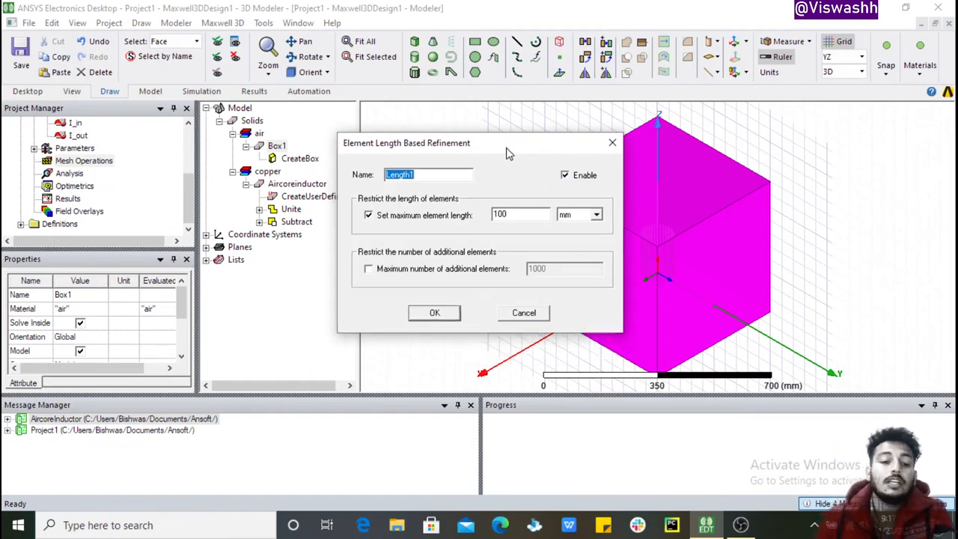
text(Reg)
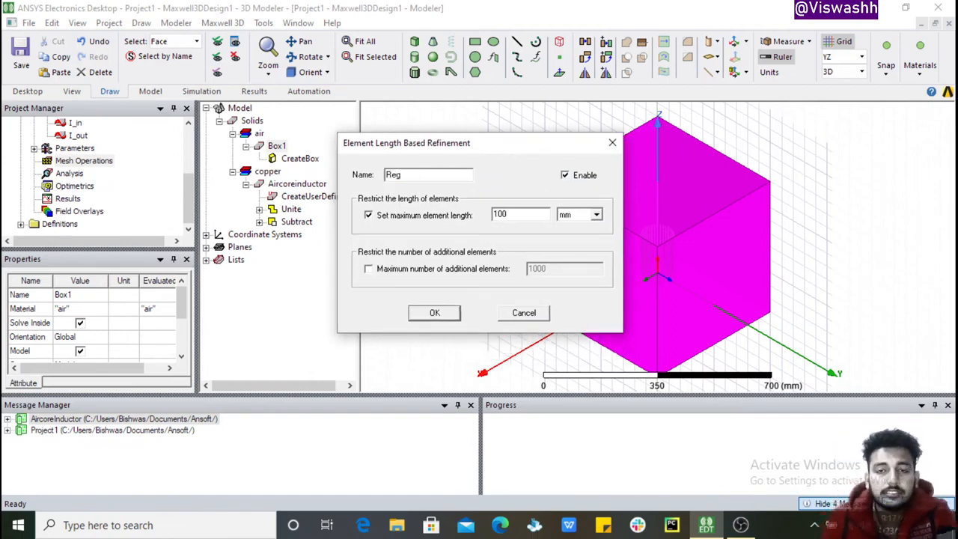
Step: Set the Reg refinement's maximum element length to 80 mm, confirm it, and check the region it covers
drag(520, 146, 404, 170)
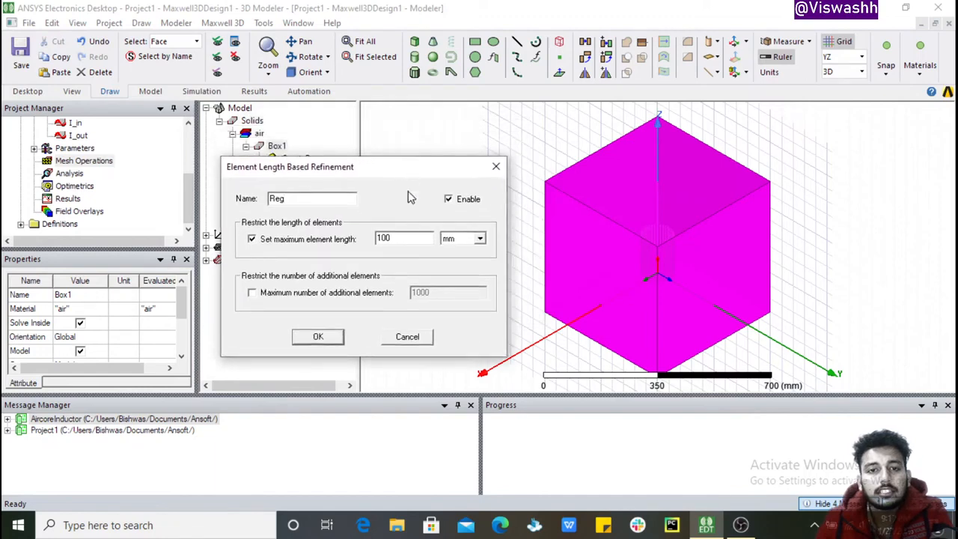
drag(412, 238, 373, 238)
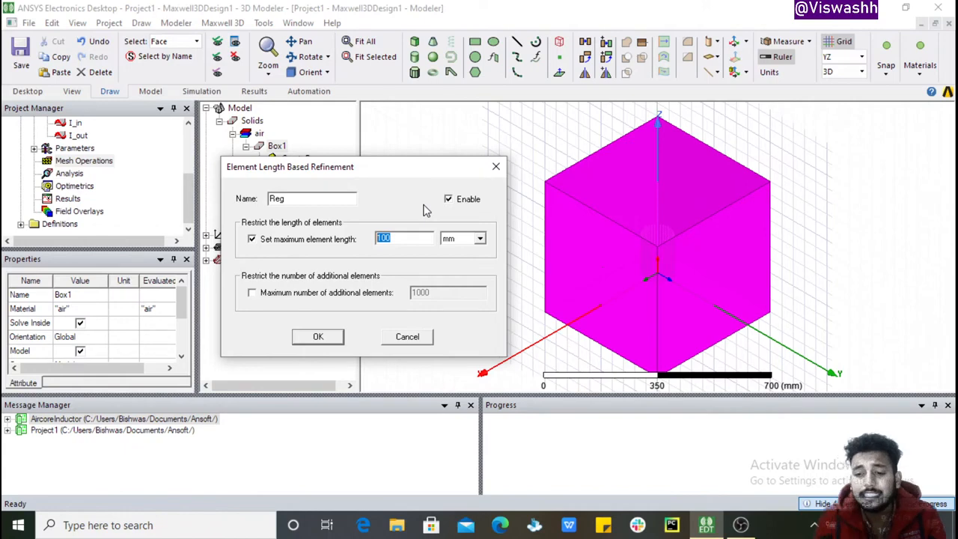
text(80)
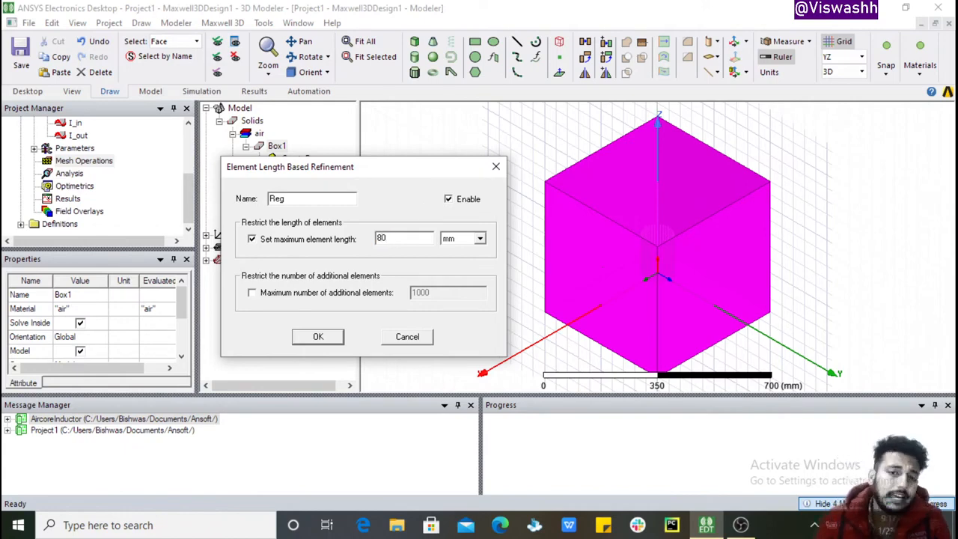
click(313, 339)
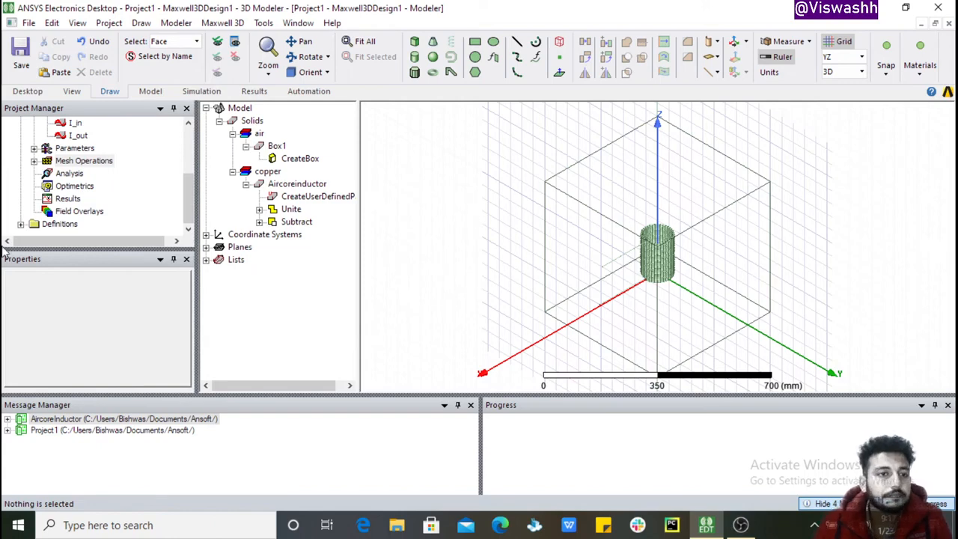
click(34, 160)
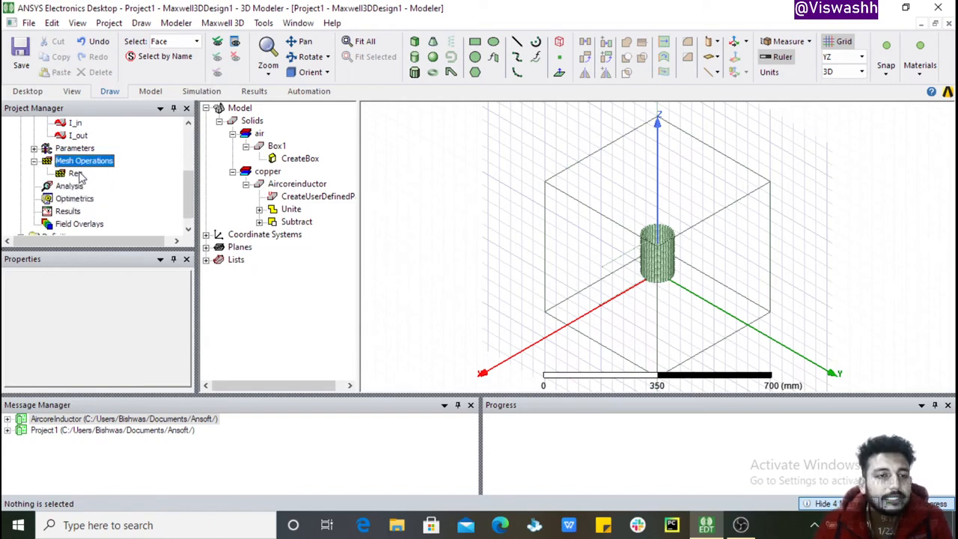
click(75, 173)
click(456, 169)
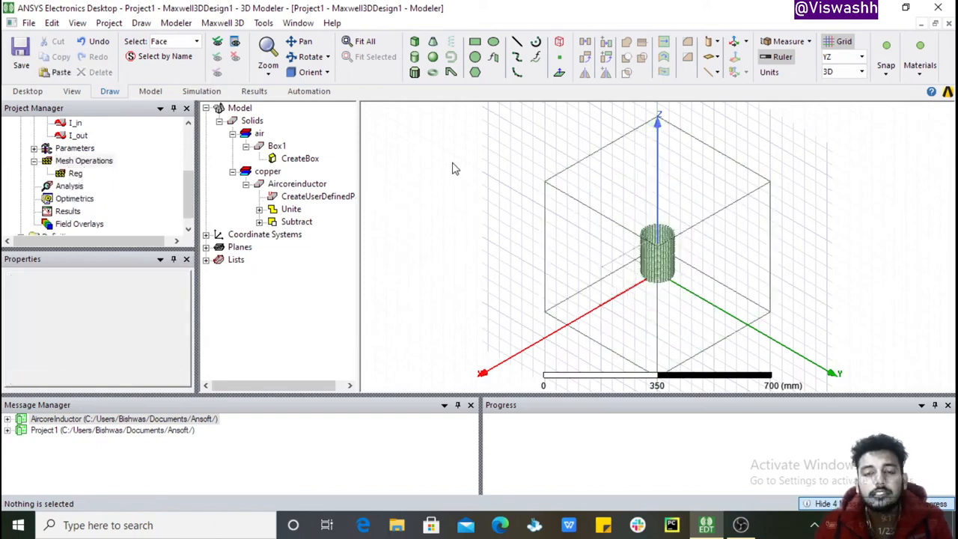
click(66, 177)
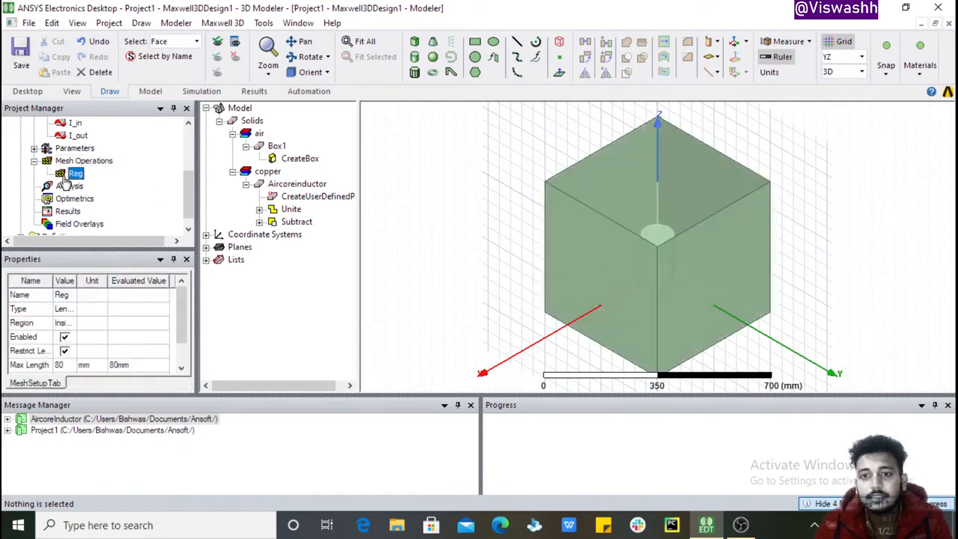
click(406, 182)
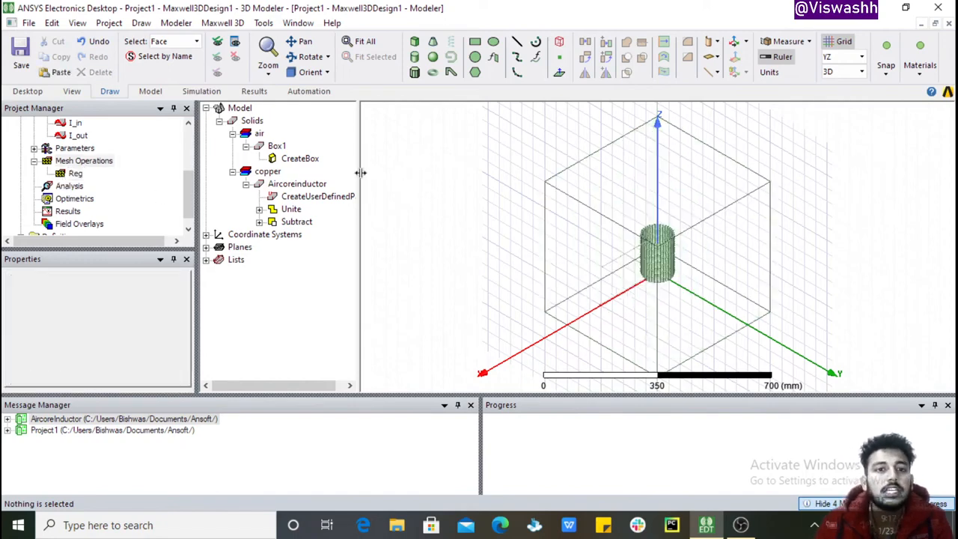
Step: Start a length-based mesh refinement on the Aircoreinductor solid and name it Coil
click(298, 184)
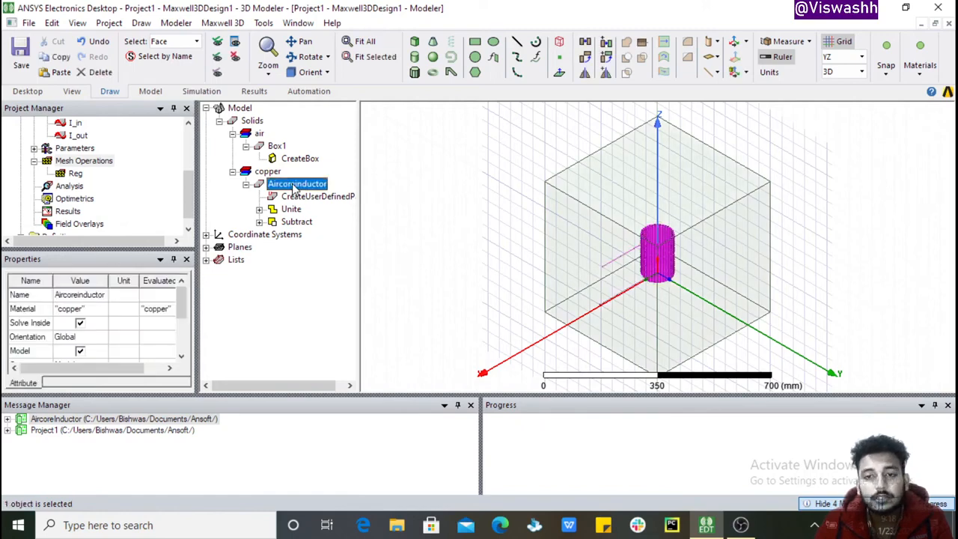
right_click(430, 150)
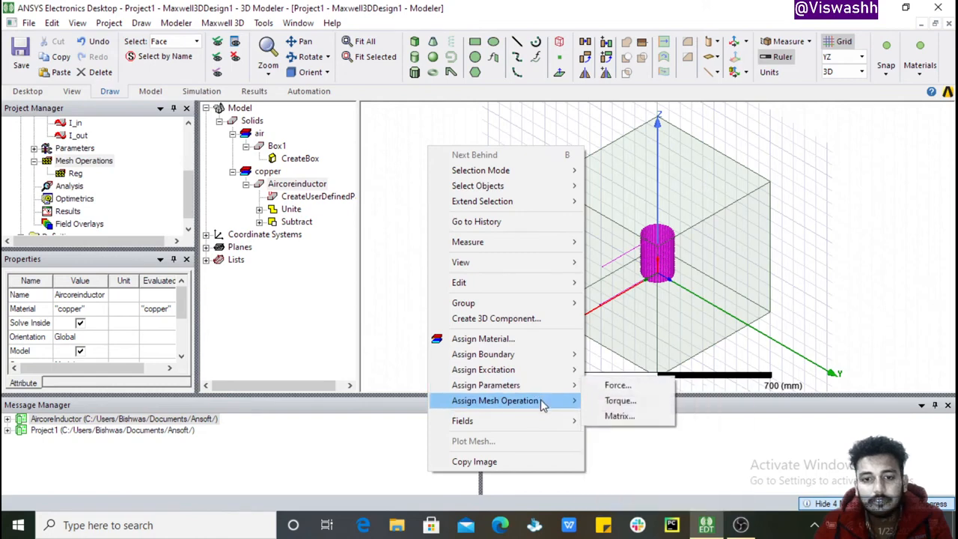
mouse_move(562, 404)
mouse_move(693, 407)
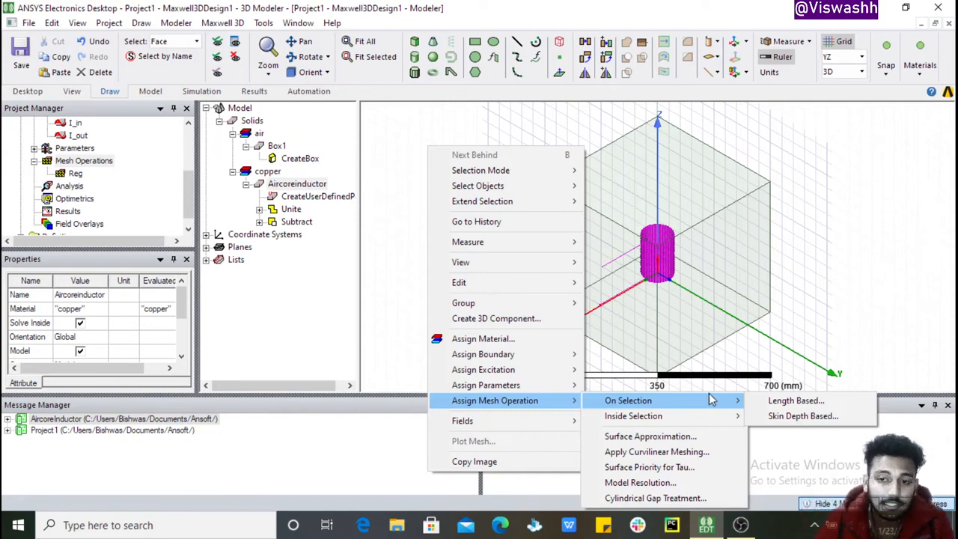
click(758, 404)
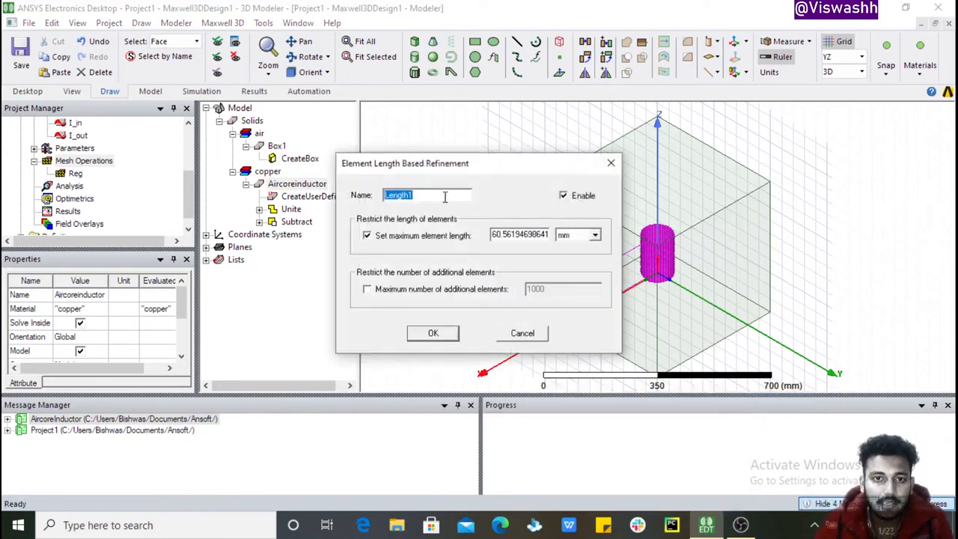
text(Coil)
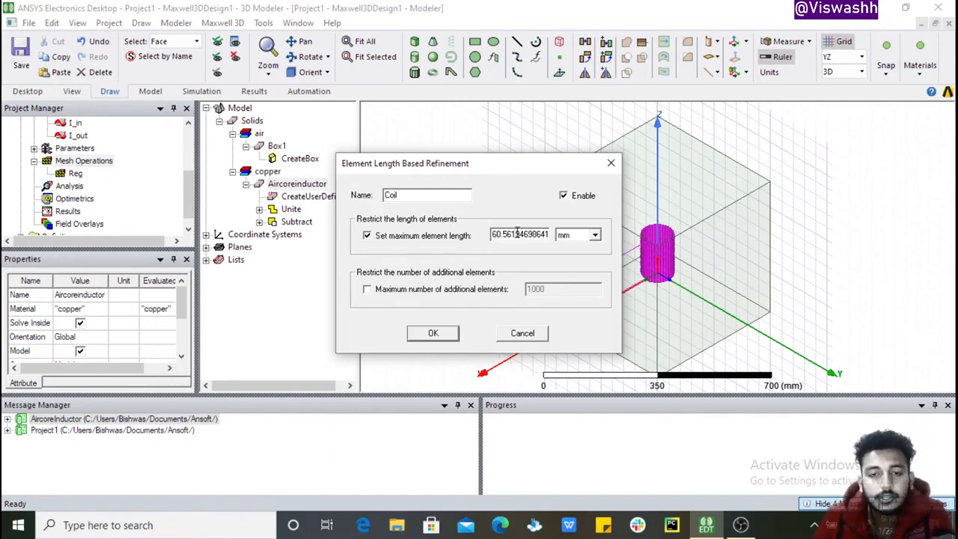
Step: Set the Coil refinement's maximum element length to 30 mm, confirm it, and check the objects covered by Coil and Reg
drag(543, 235, 491, 235)
text(4.77)
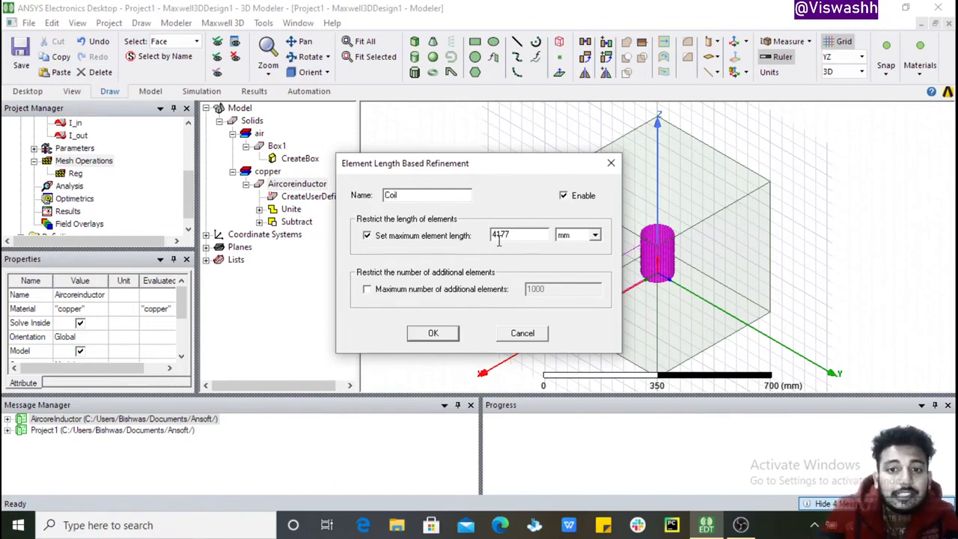
key(Delete)
key(Delete)
key(Delete)
key(Delete)
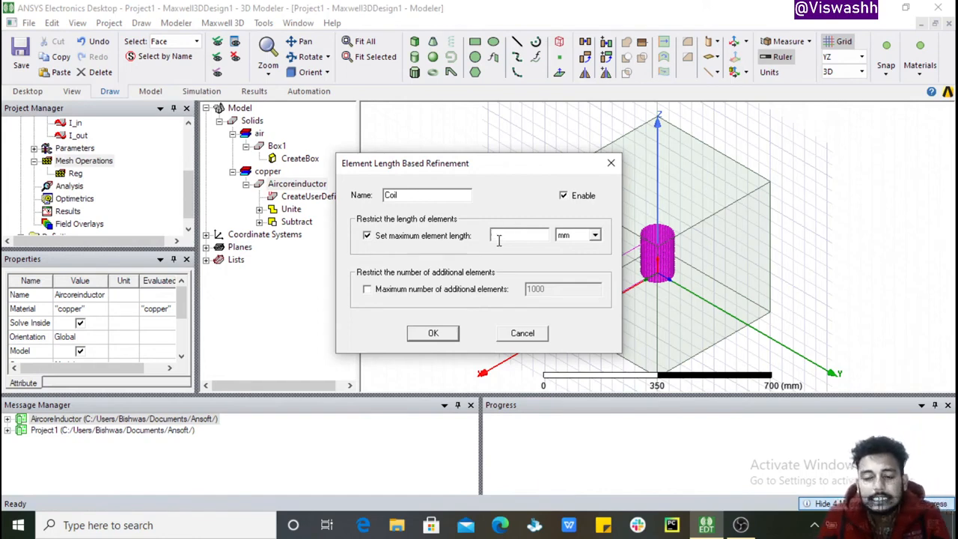
text(30)
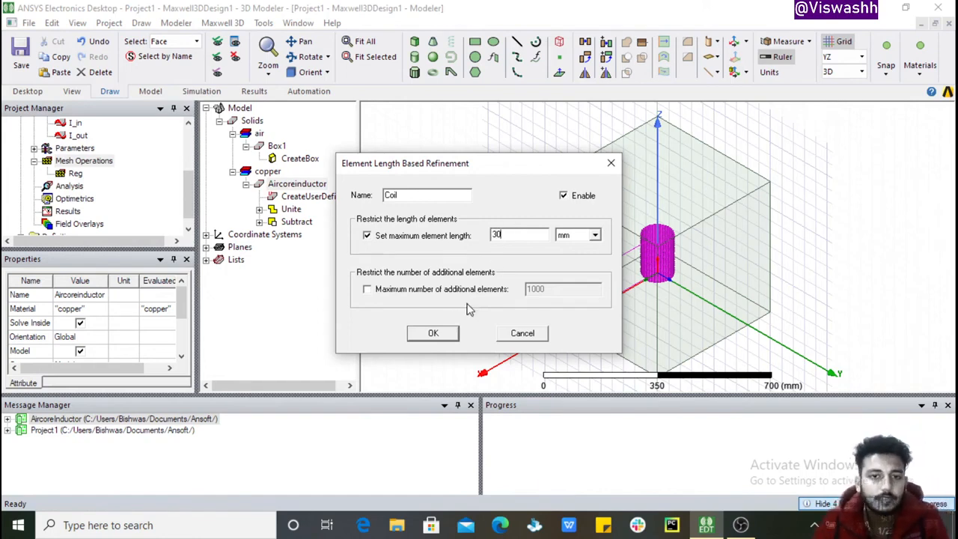
click(434, 335)
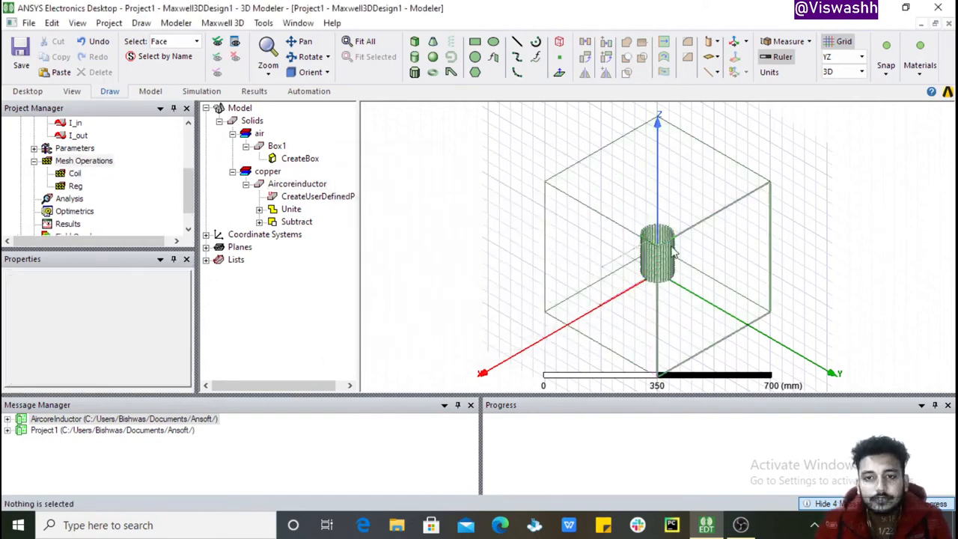
click(74, 173)
click(75, 186)
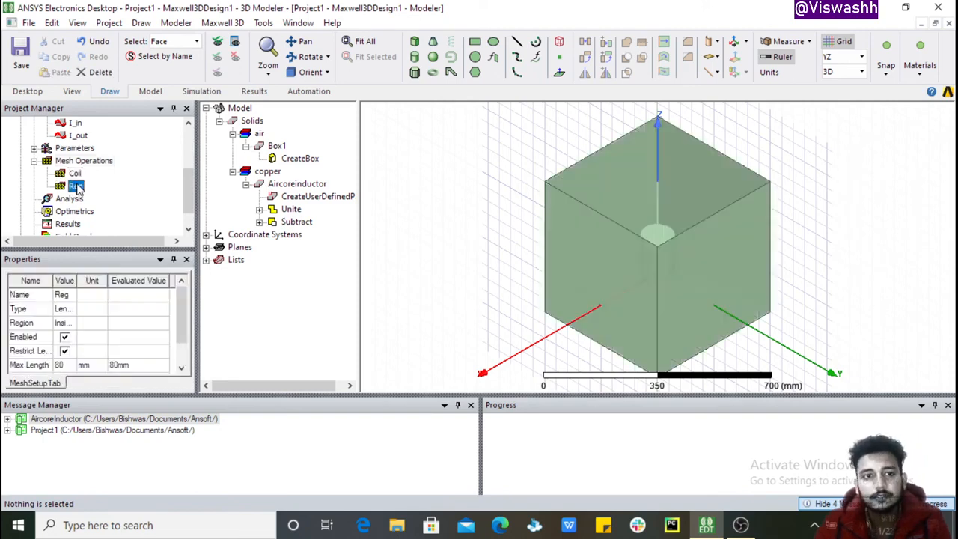
scroll(192, 187, down, 2)
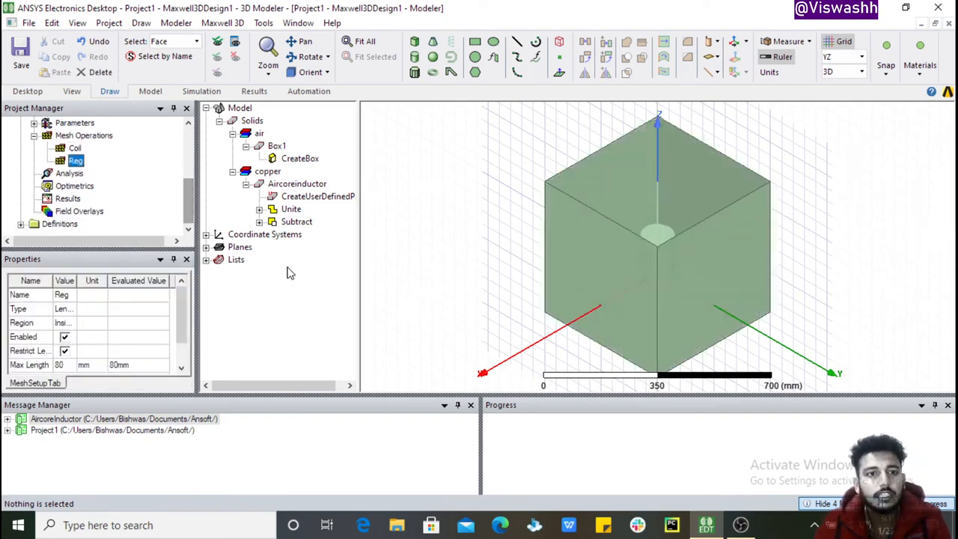
click(438, 238)
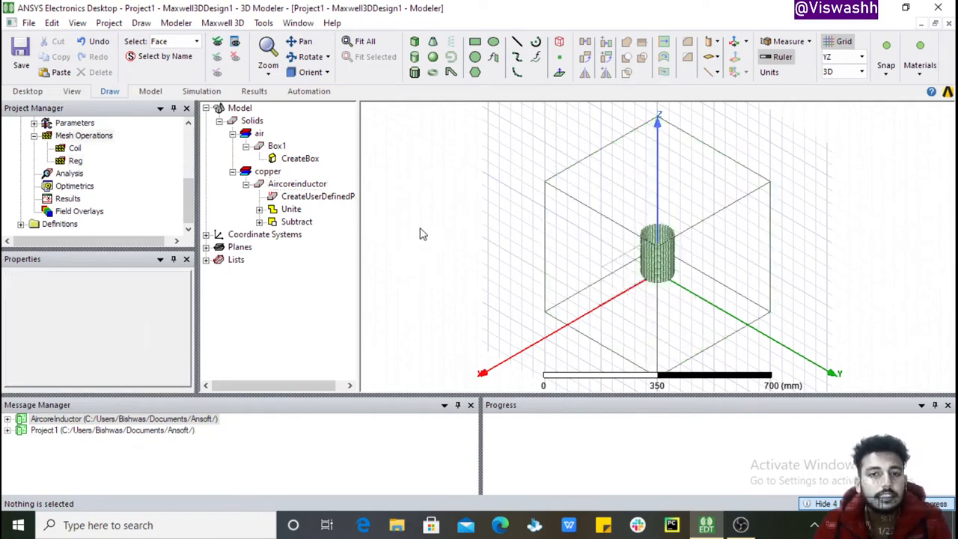
Step: Add a solution setup to the analysis and set its percent error to 10
click(68, 173)
click(68, 174)
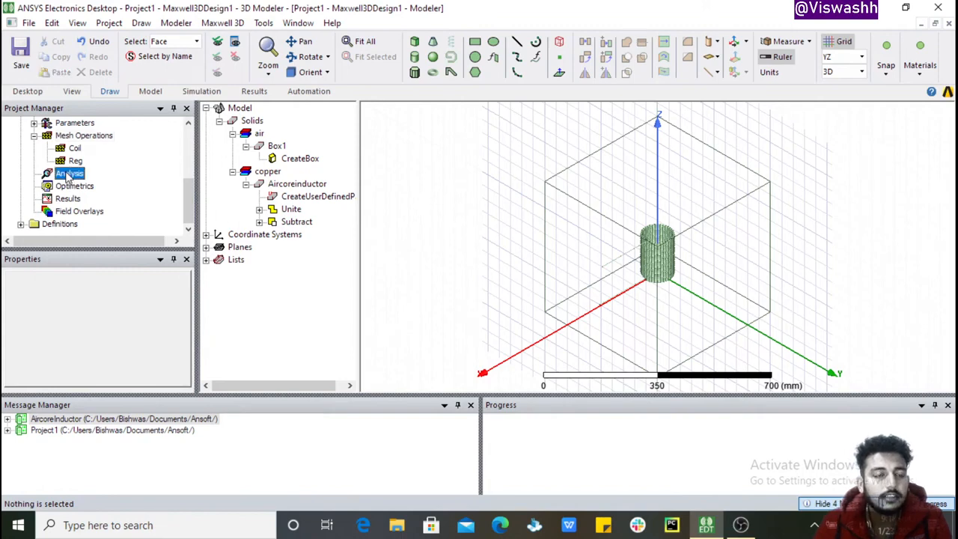
right_click(68, 174)
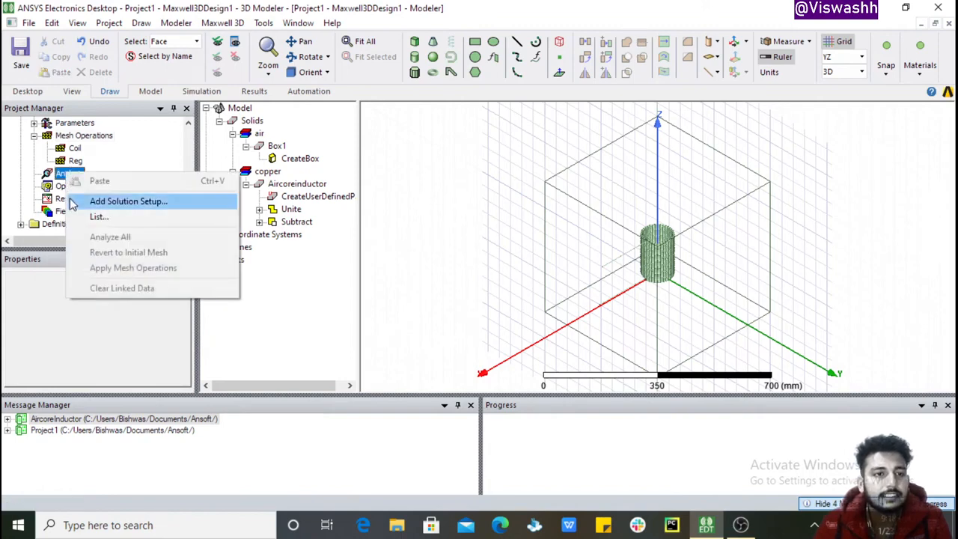
click(112, 201)
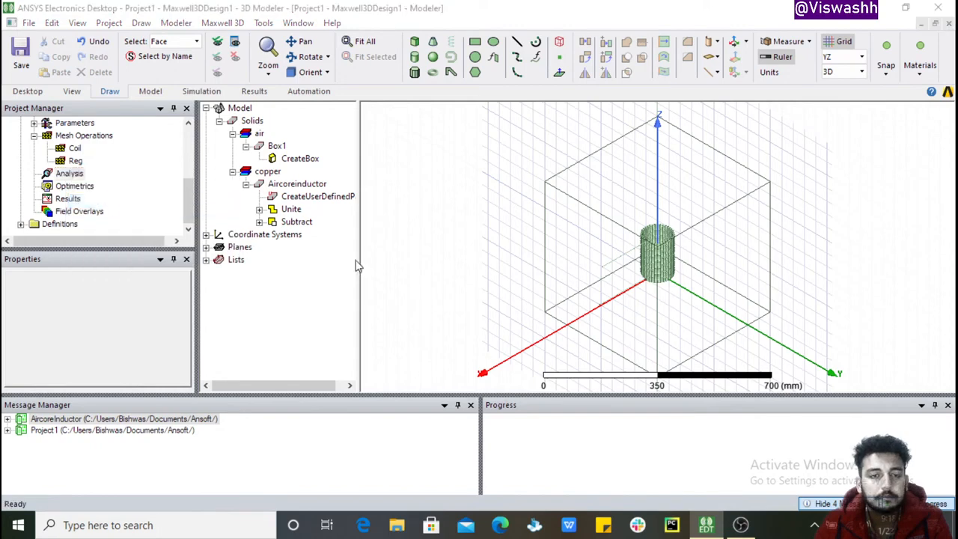
drag(447, 58, 502, 36)
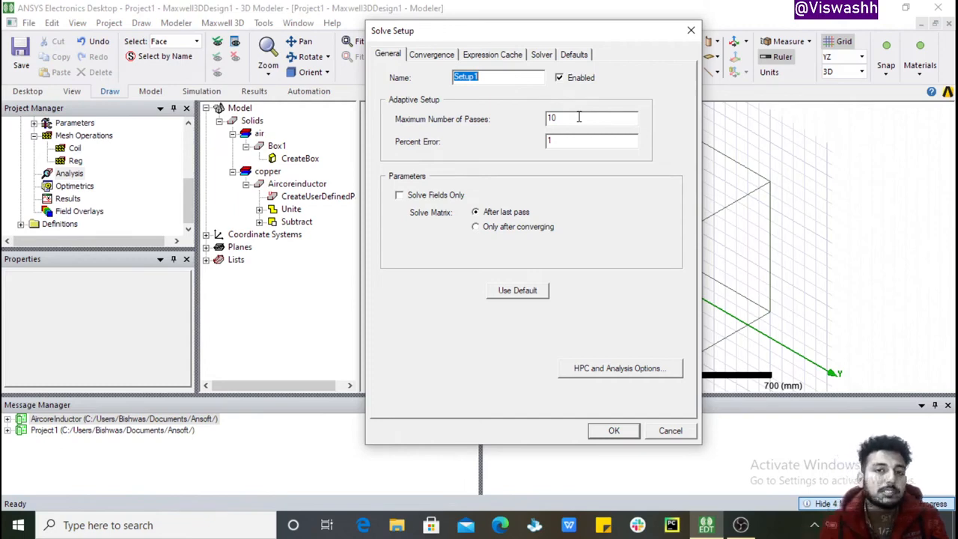
click(583, 141)
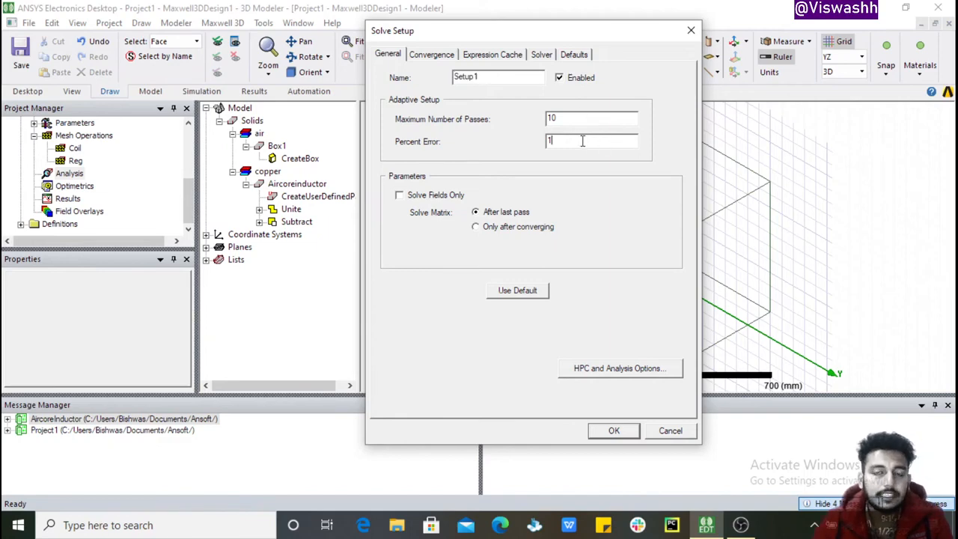
double_click(583, 140)
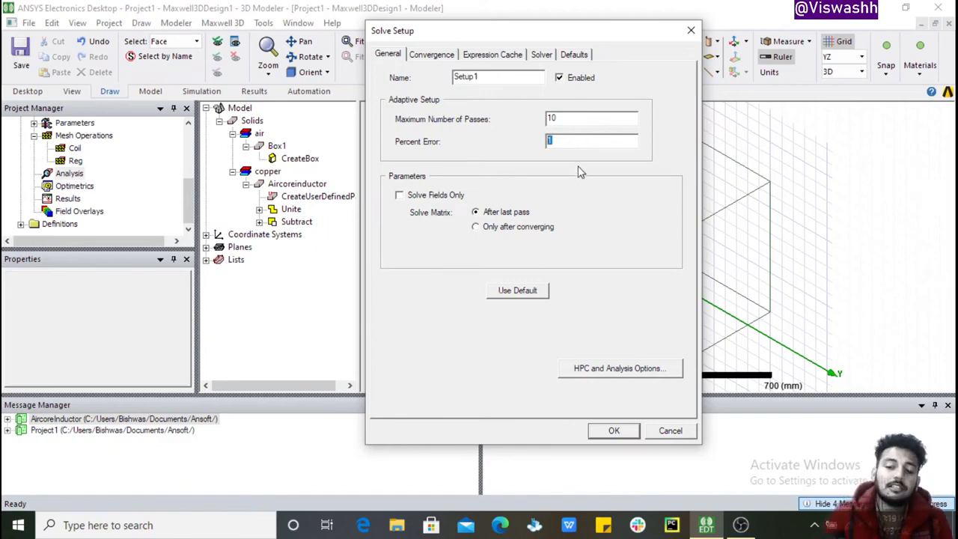
text(10)
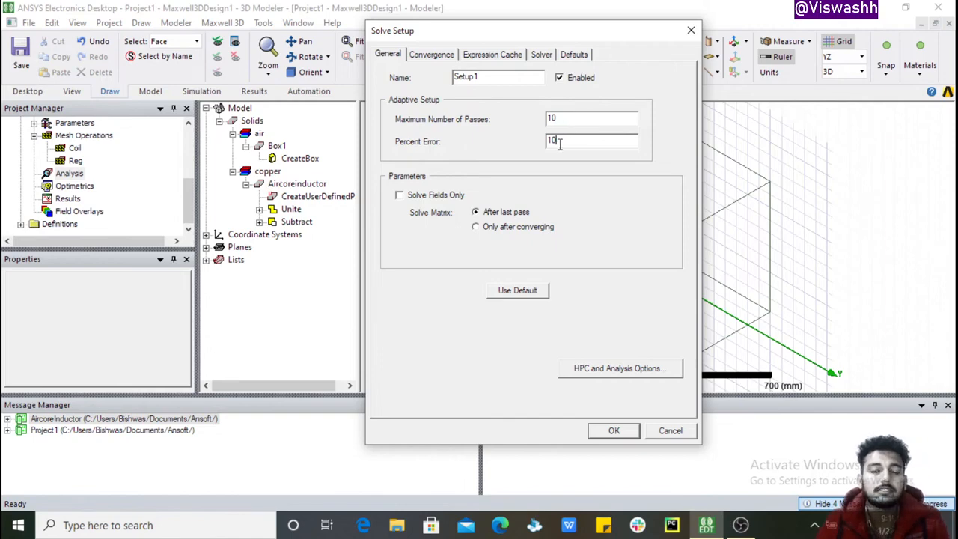
Step: Check the setup's convergence settings, enable the iterative solver, and confirm the solution setup
click(451, 58)
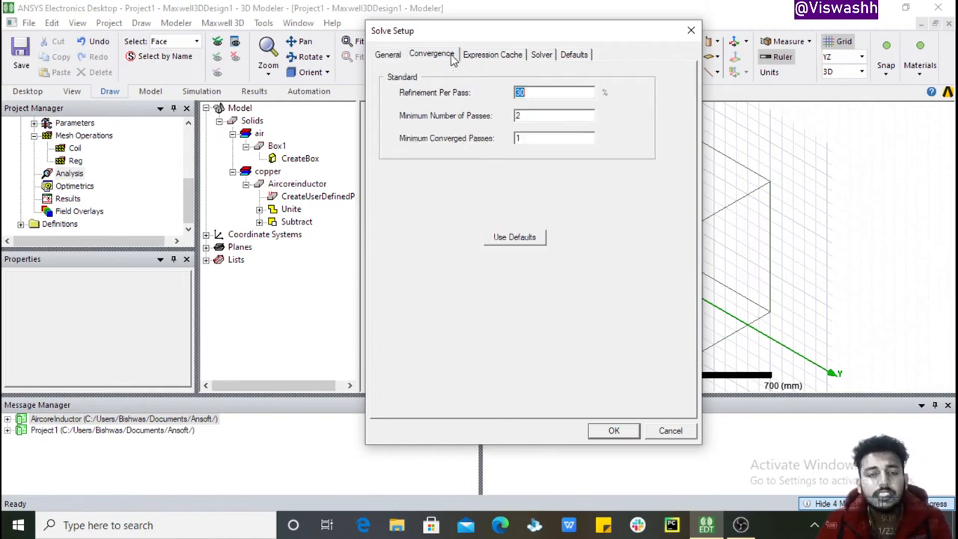
double_click(534, 114)
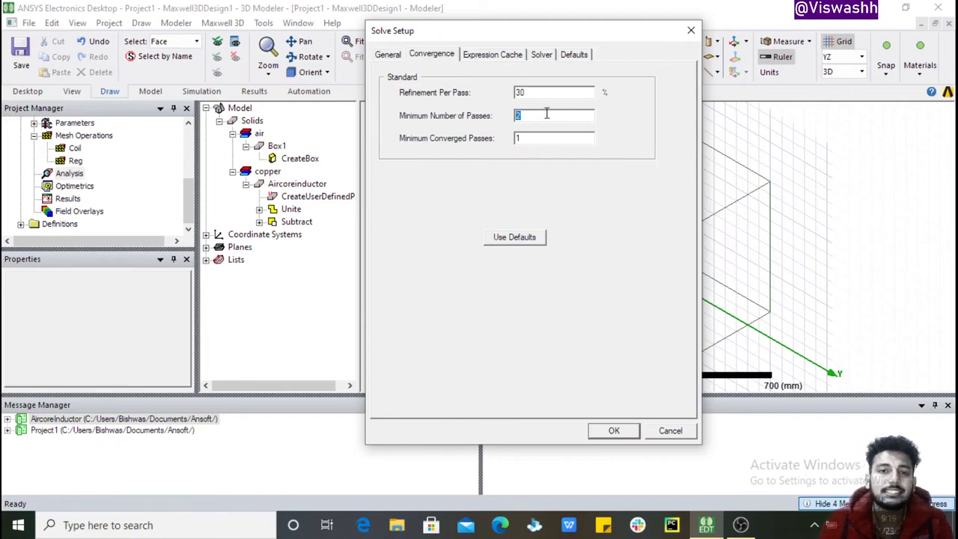
click(539, 137)
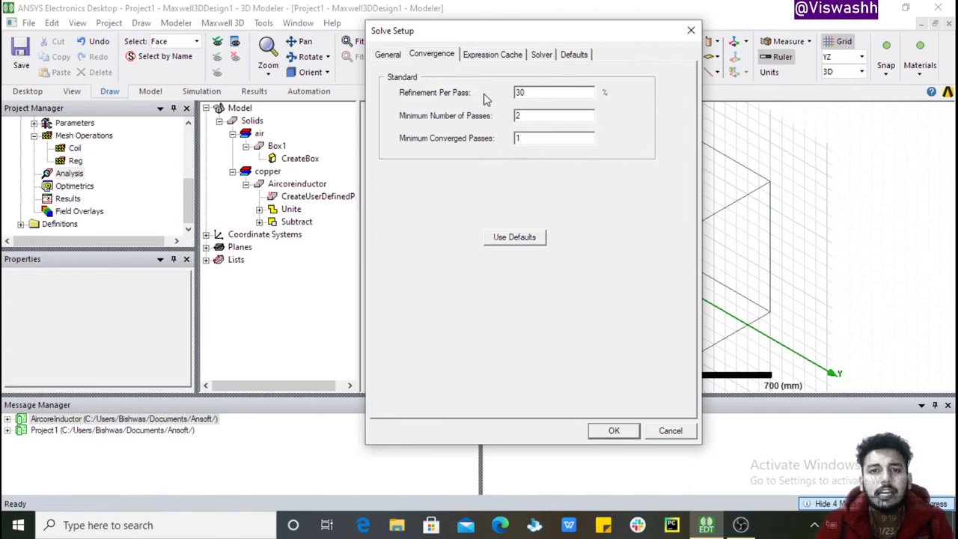
click(480, 60)
click(536, 58)
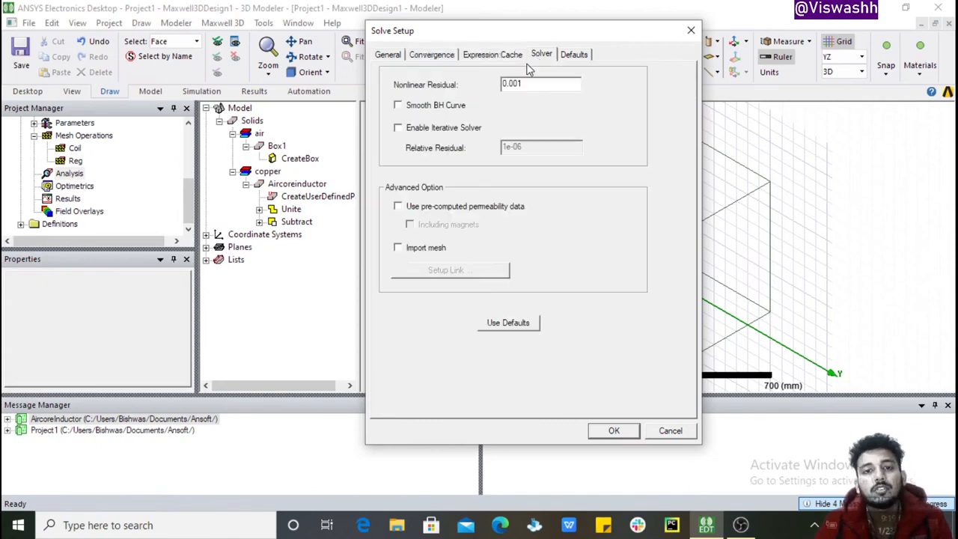
click(399, 129)
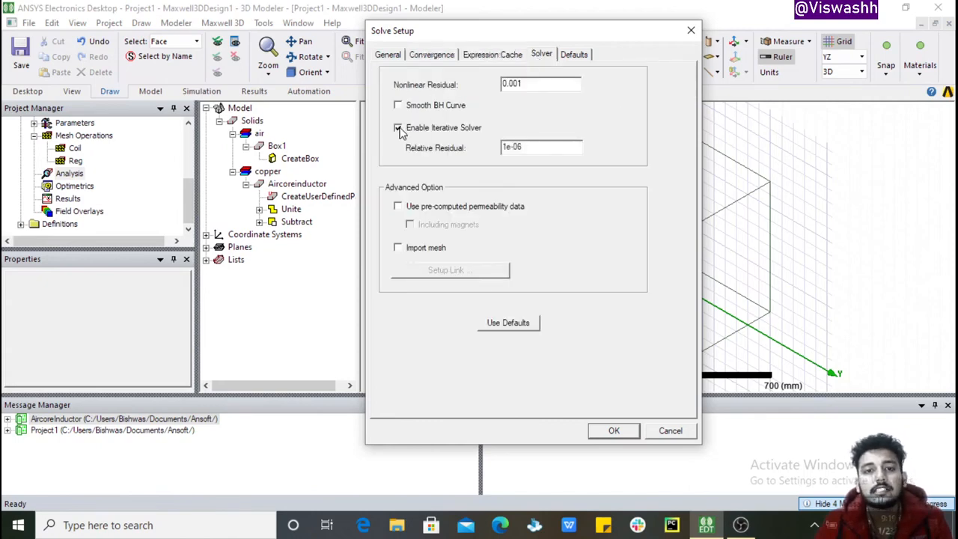
click(574, 54)
click(615, 431)
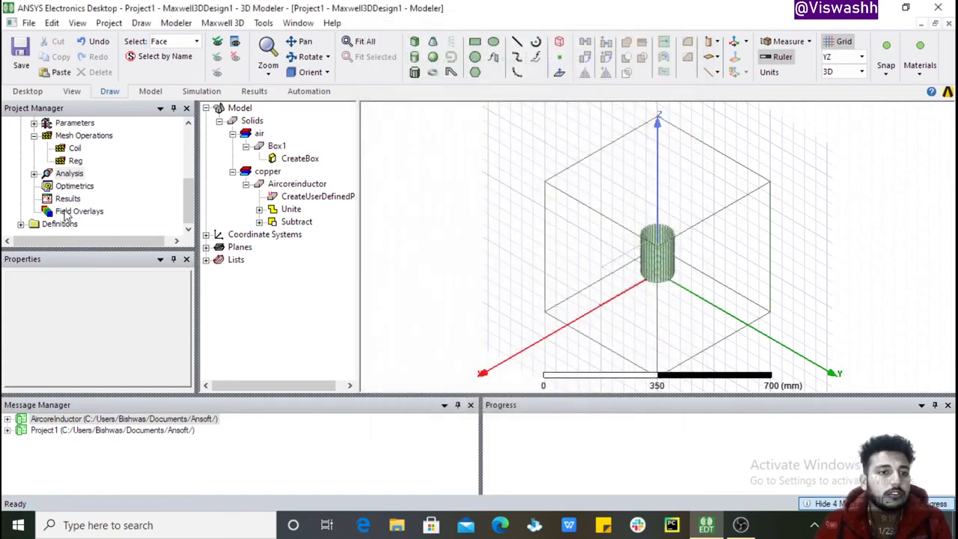
click(34, 174)
click(34, 174)
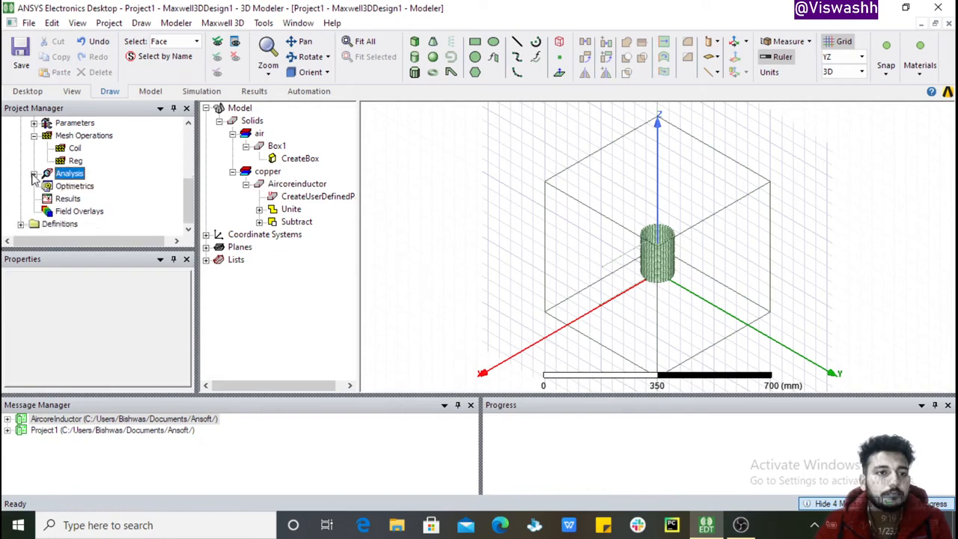
click(74, 185)
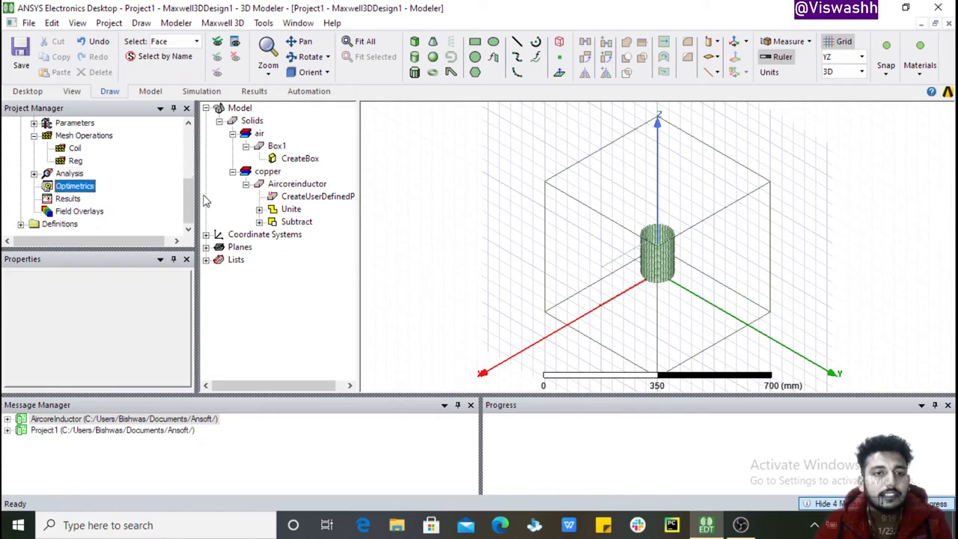
click(231, 318)
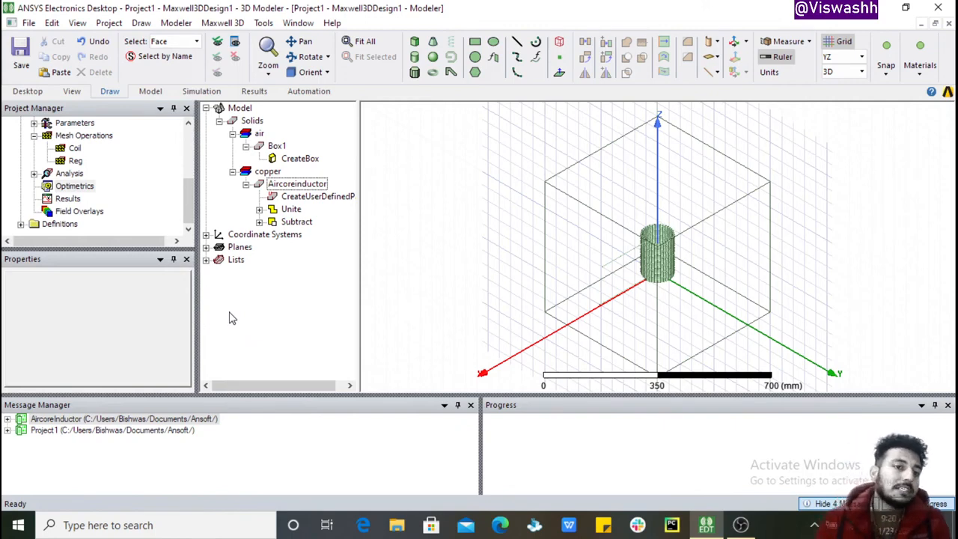
Step: Start a magnetostatic data table report from the results and set its parameter to Matrix1
click(67, 200)
right_click(66, 202)
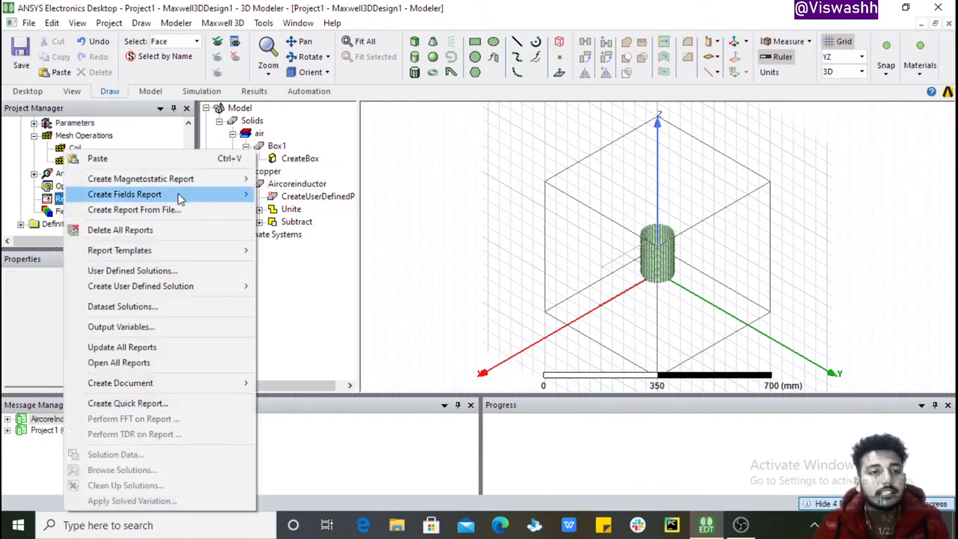
mouse_move(157, 183)
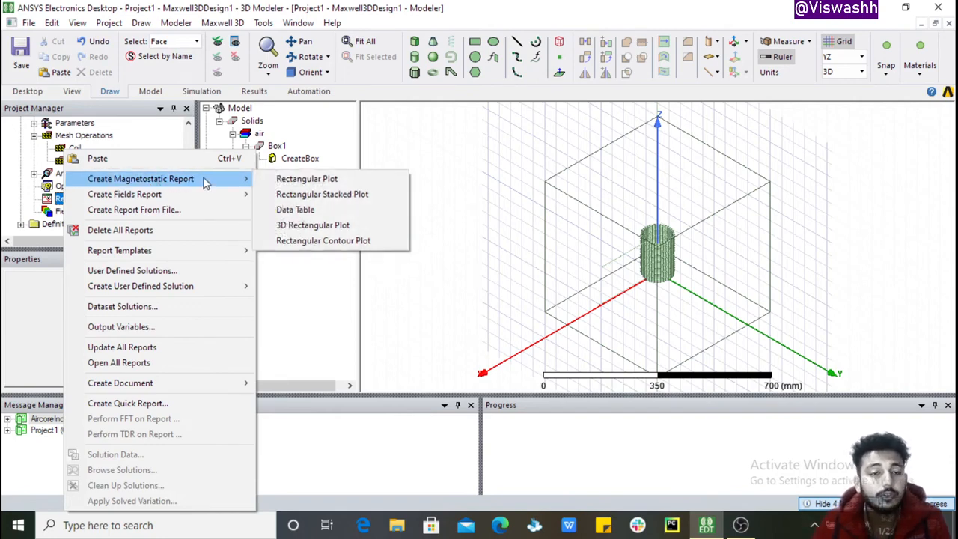
click(292, 211)
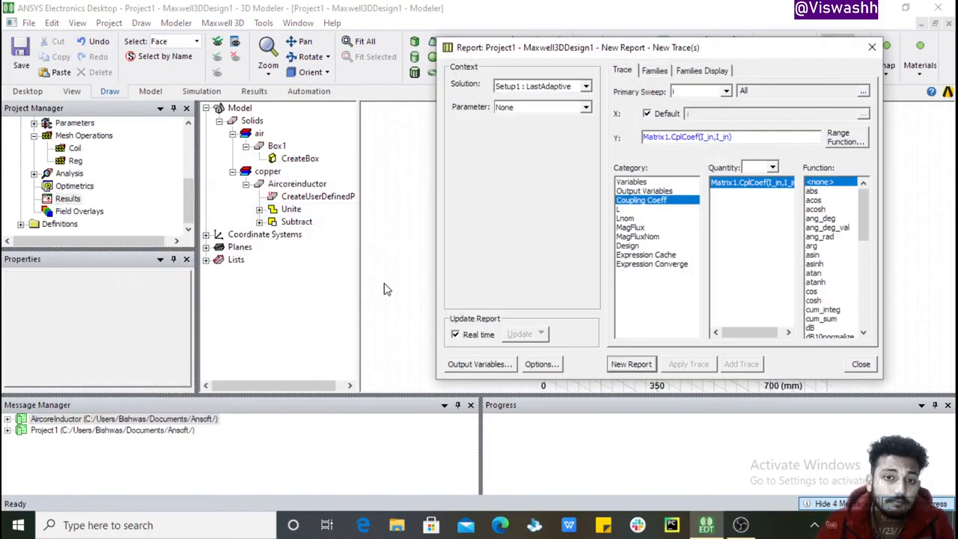
drag(573, 45, 435, 50)
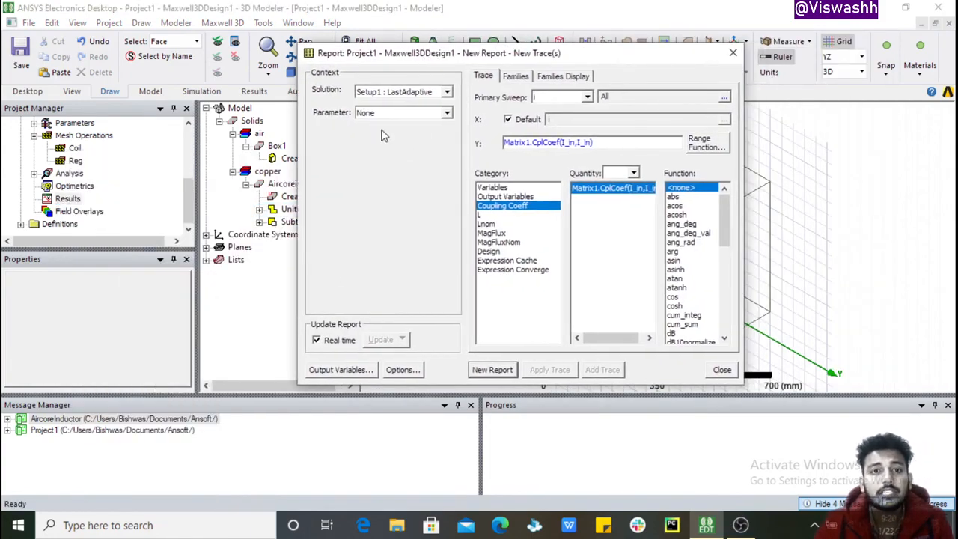
click(383, 114)
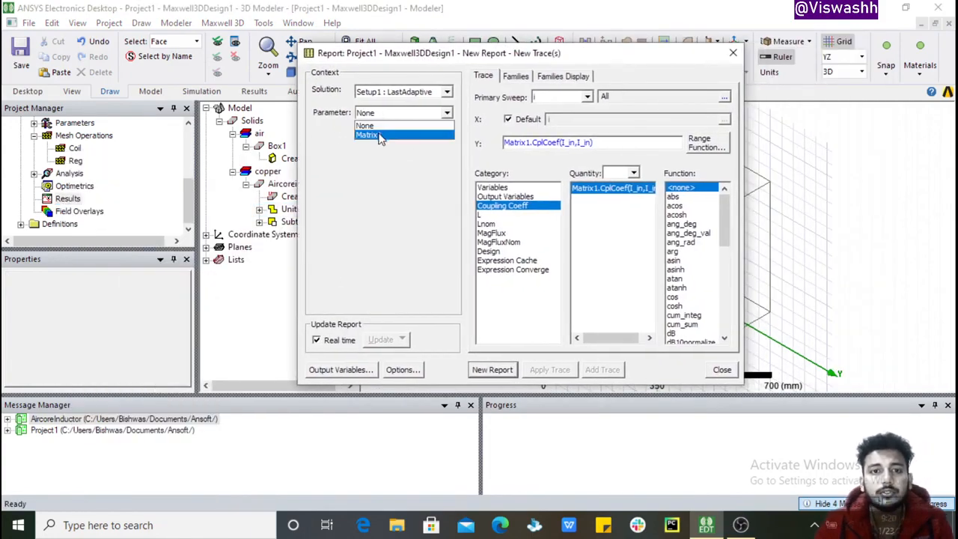
click(381, 134)
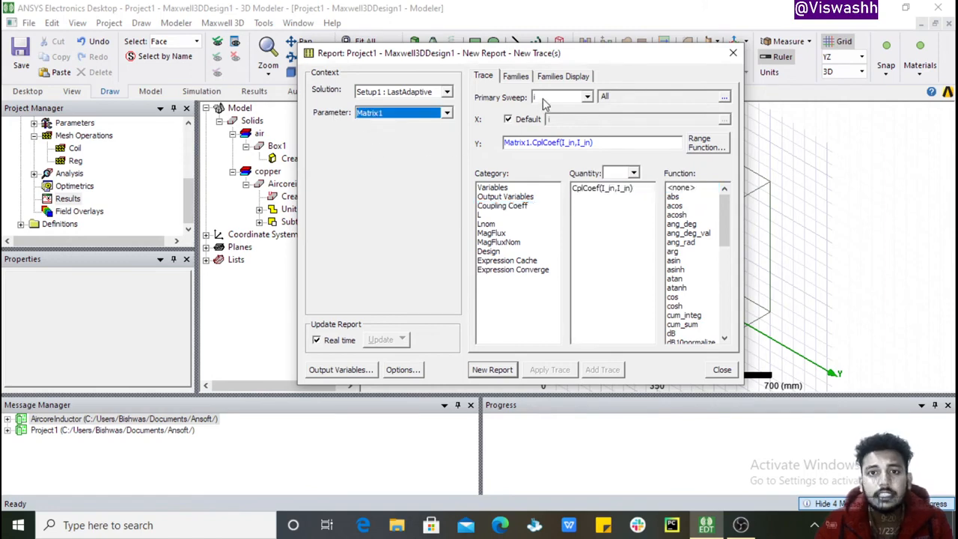
Step: Keep i as the primary sweep, choose the inductance quantity L(I_in,I_in), and create the table report
click(563, 101)
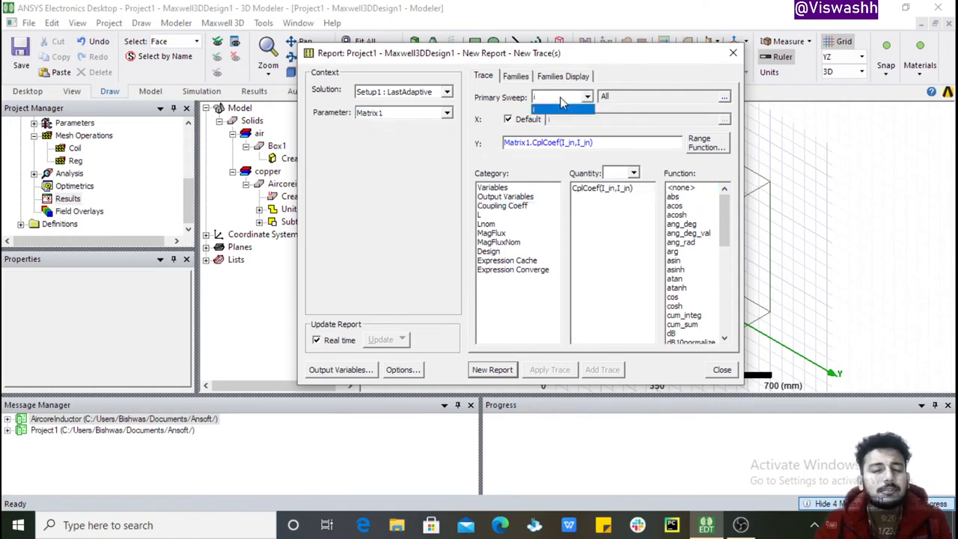
click(562, 101)
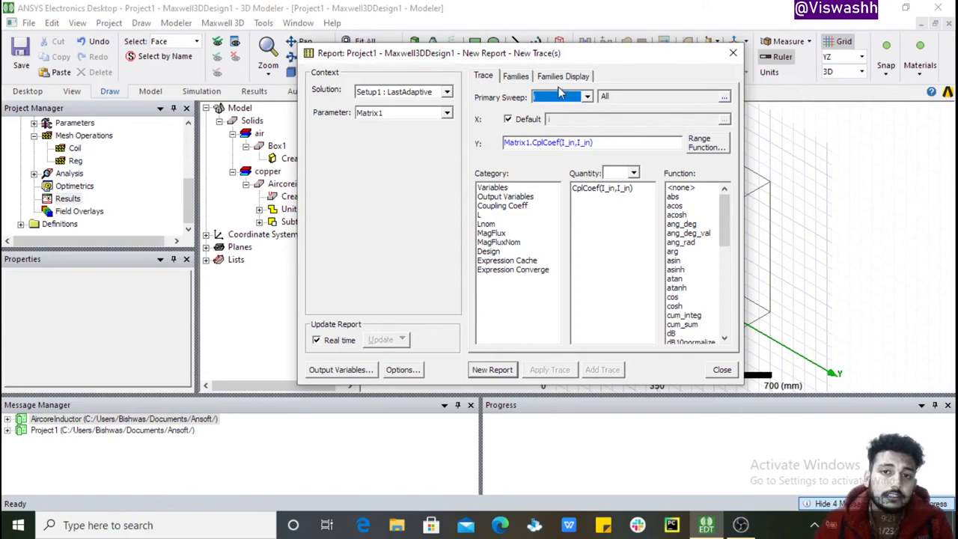
click(558, 98)
click(558, 98)
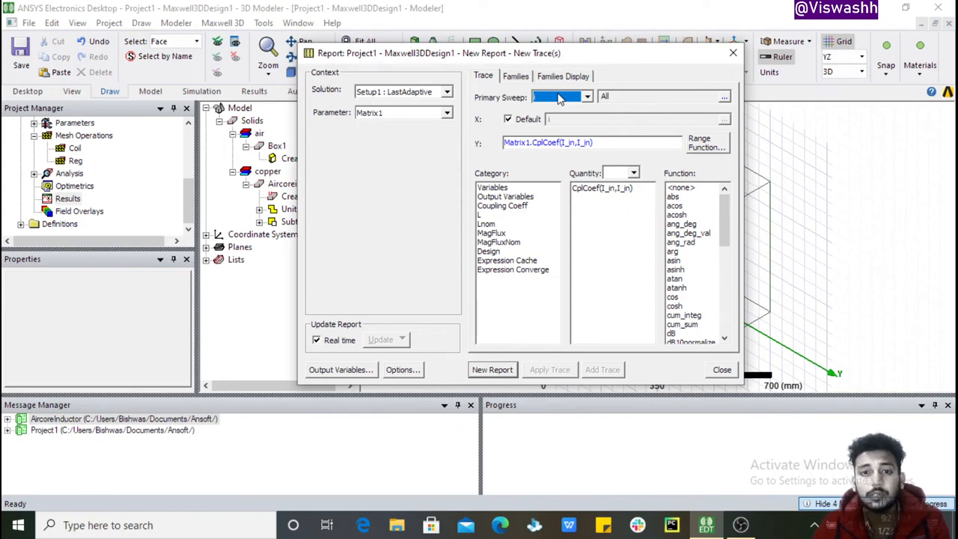
click(484, 216)
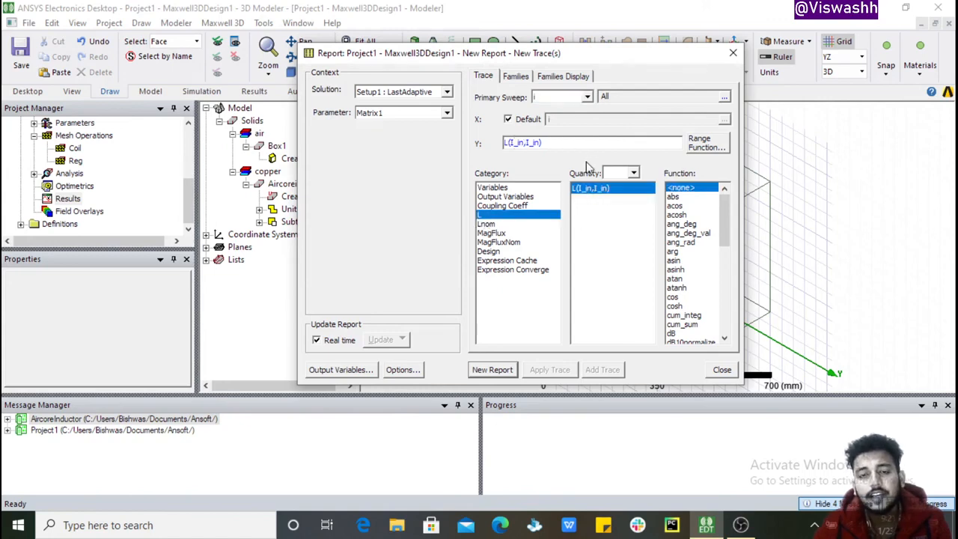
click(493, 369)
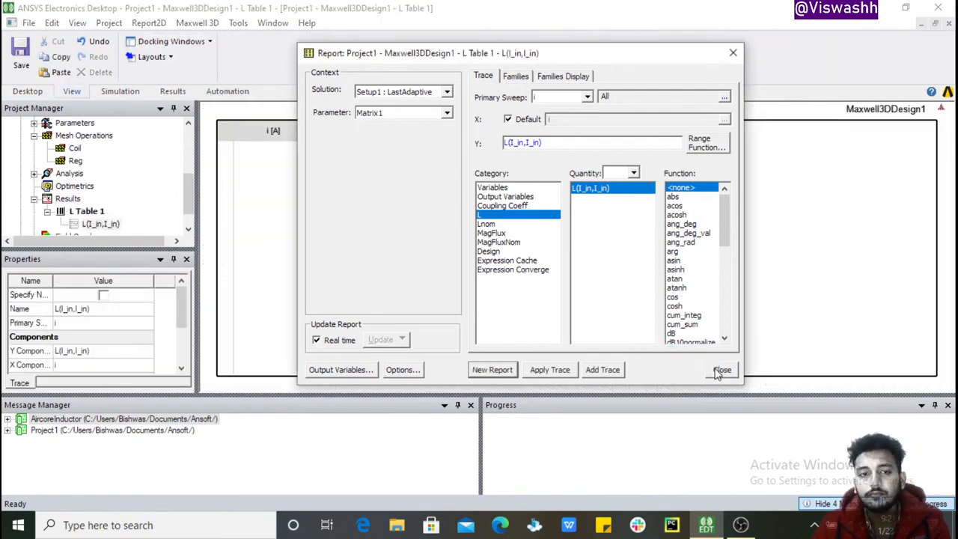
click(721, 370)
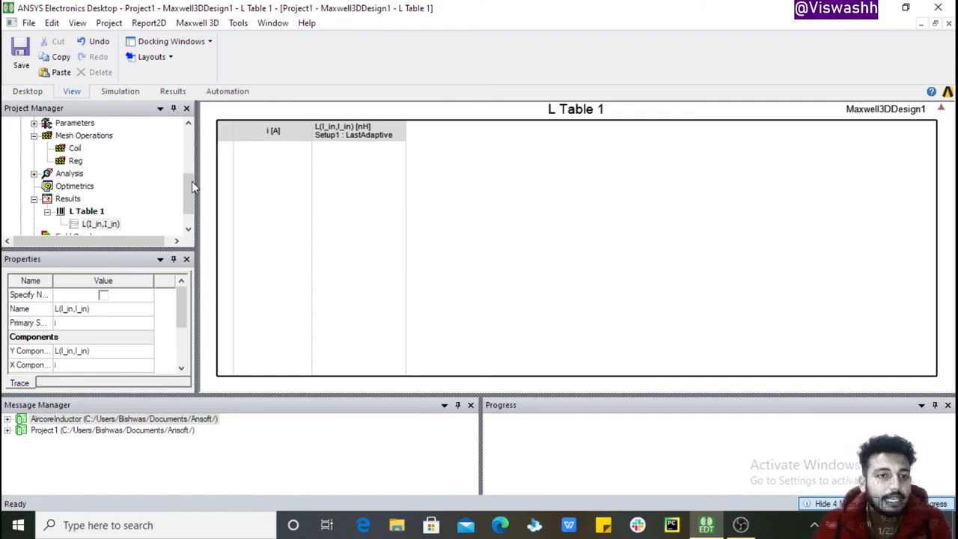
Step: Return to the Maxwell3DDesign1 model and run a validation check on the design
drag(191, 182, 188, 216)
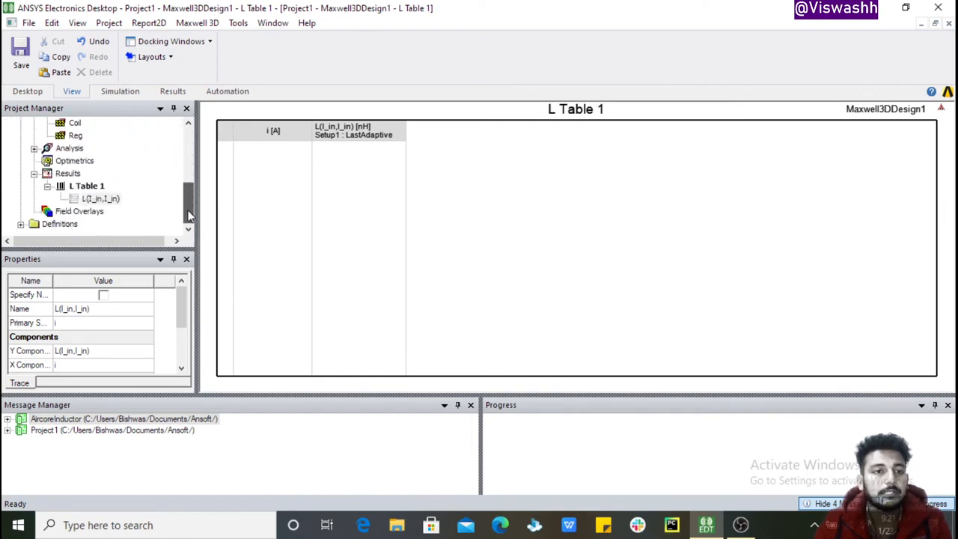
click(73, 213)
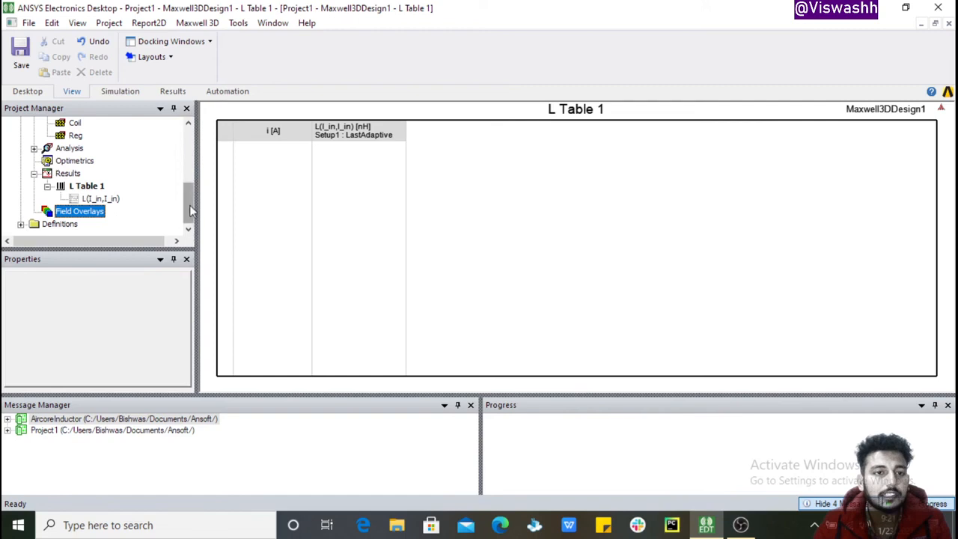
drag(192, 212, 191, 151)
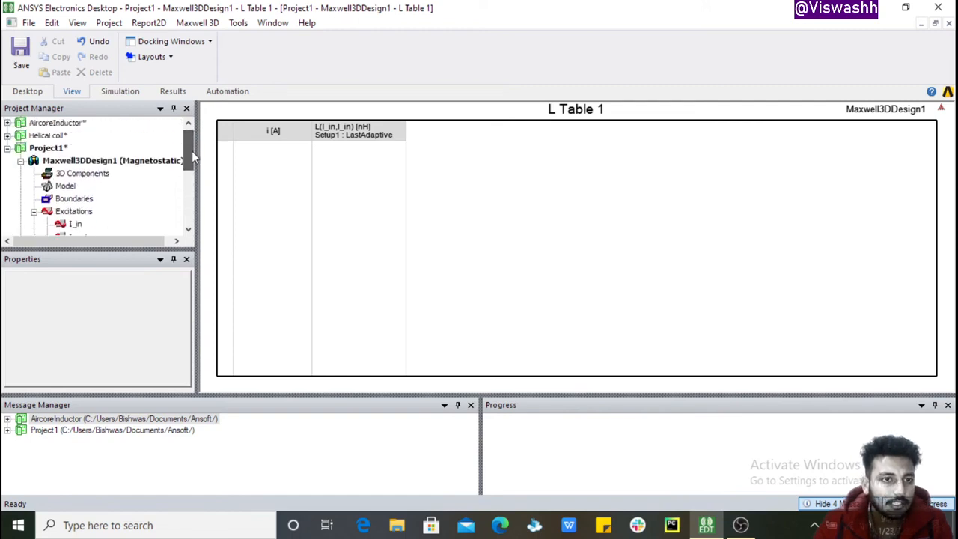
click(88, 164)
double_click(87, 164)
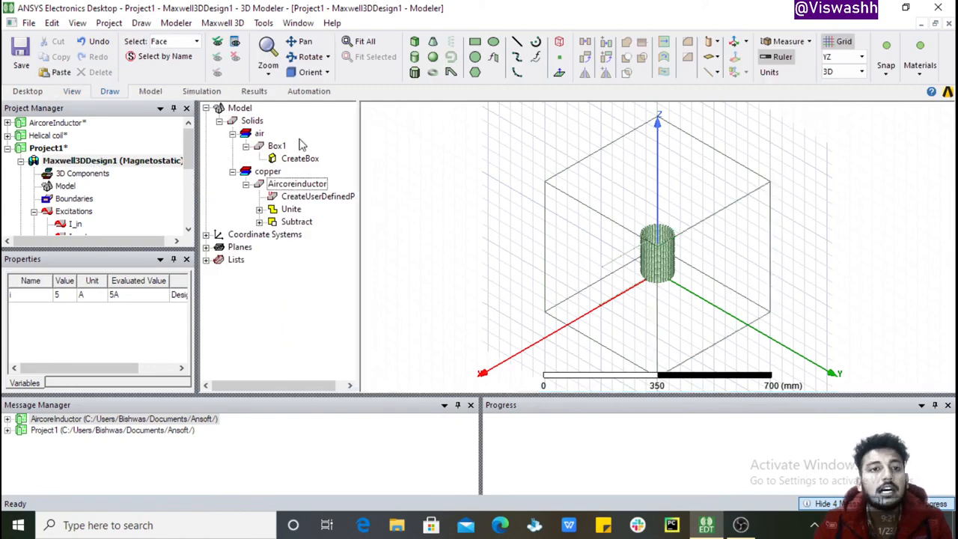
click(201, 93)
click(236, 49)
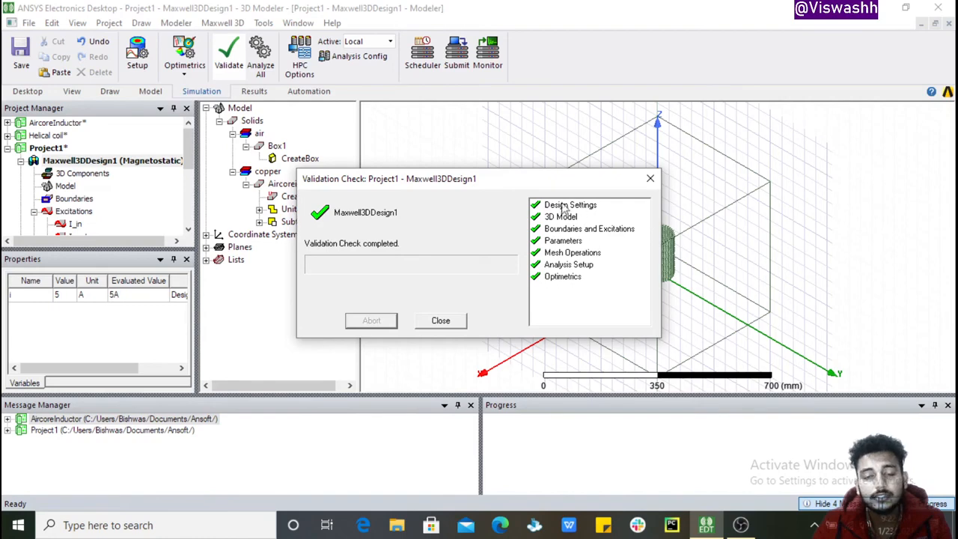
click(442, 322)
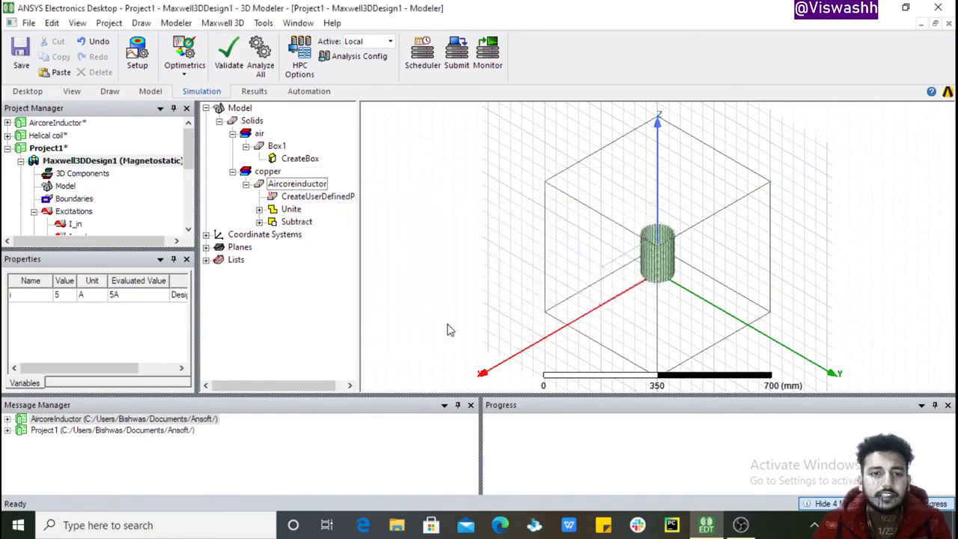
Step: Start analyzing all setups and save the project as Project1.aedt in the Ansoft folder
click(262, 64)
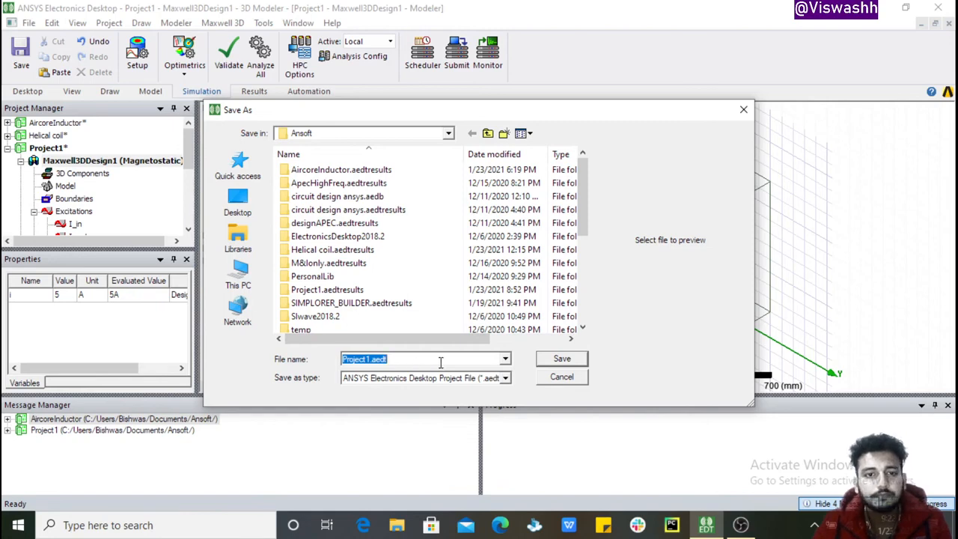
drag(585, 190, 579, 318)
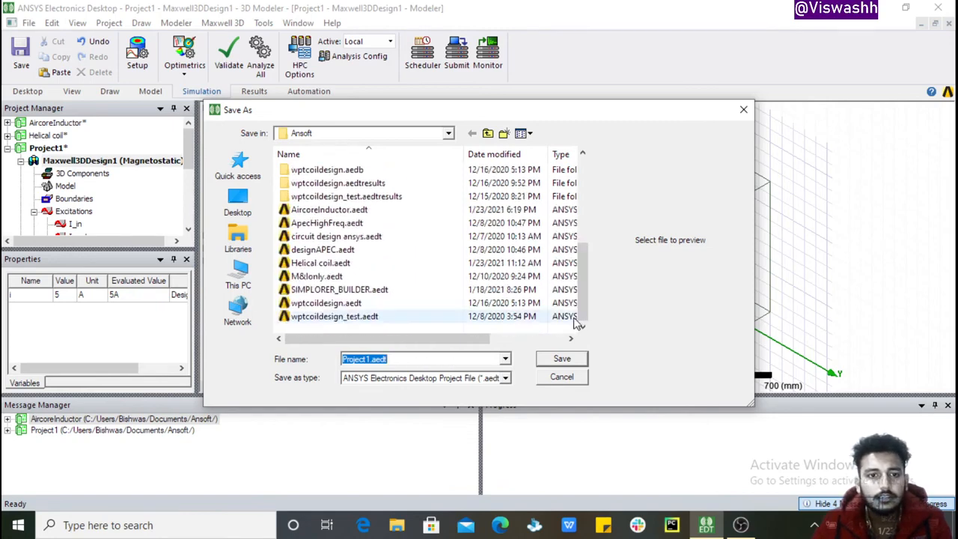
click(562, 360)
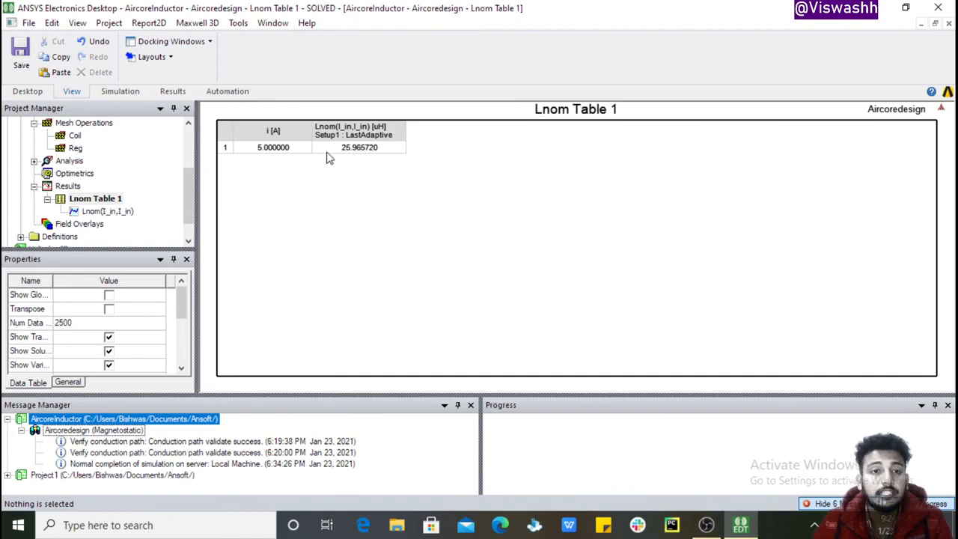
Step: Start a new magnetostatic data table report for the solved Aircoredesign with Matrix1 as its parameter
click(63, 204)
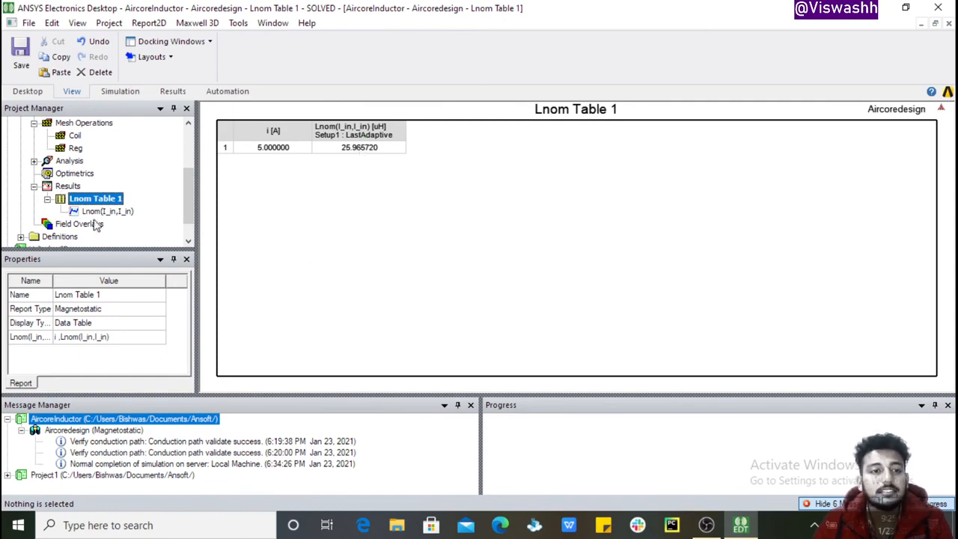
right_click(60, 188)
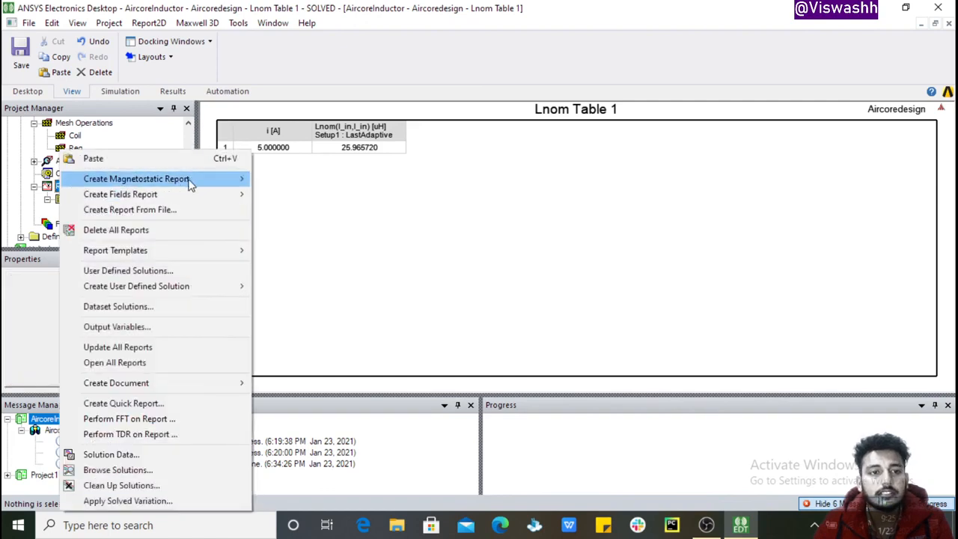
mouse_move(187, 179)
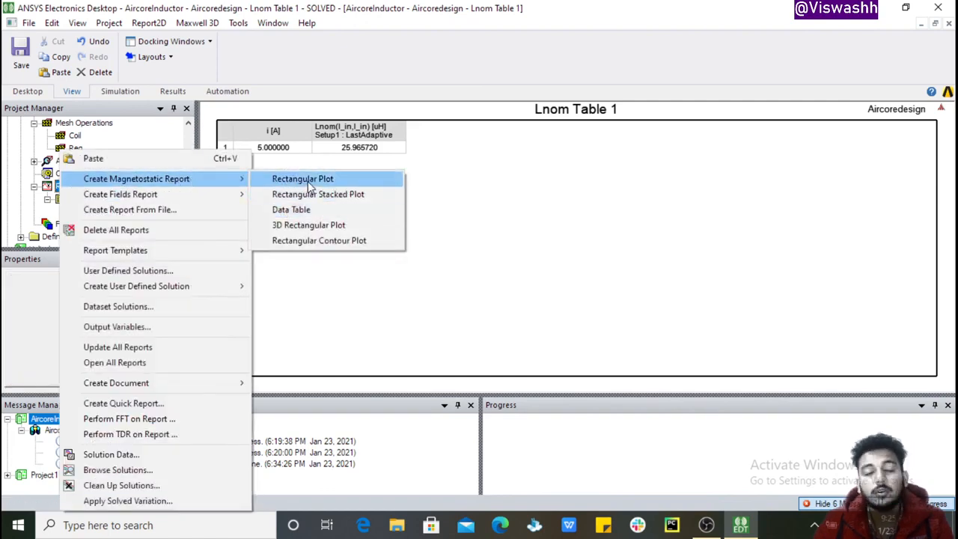
click(300, 210)
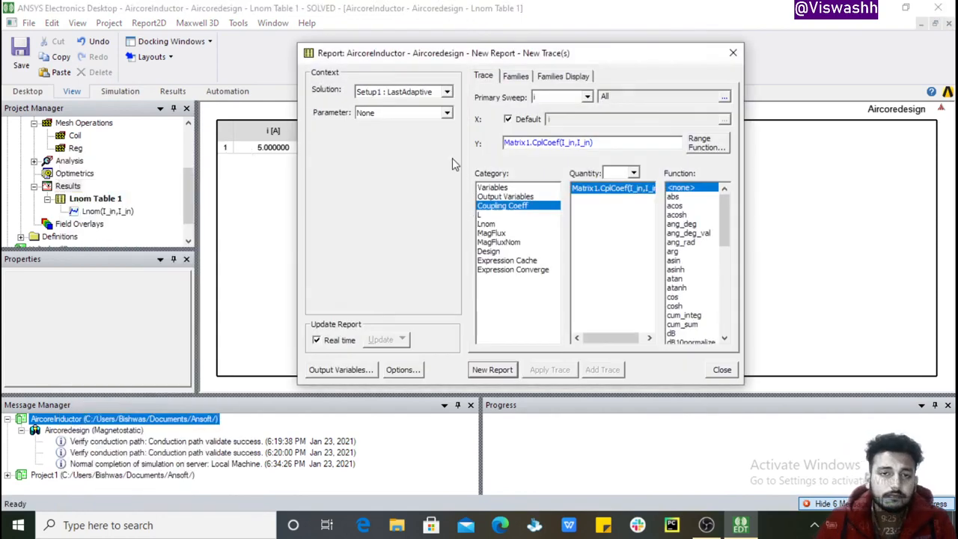
click(447, 112)
click(414, 138)
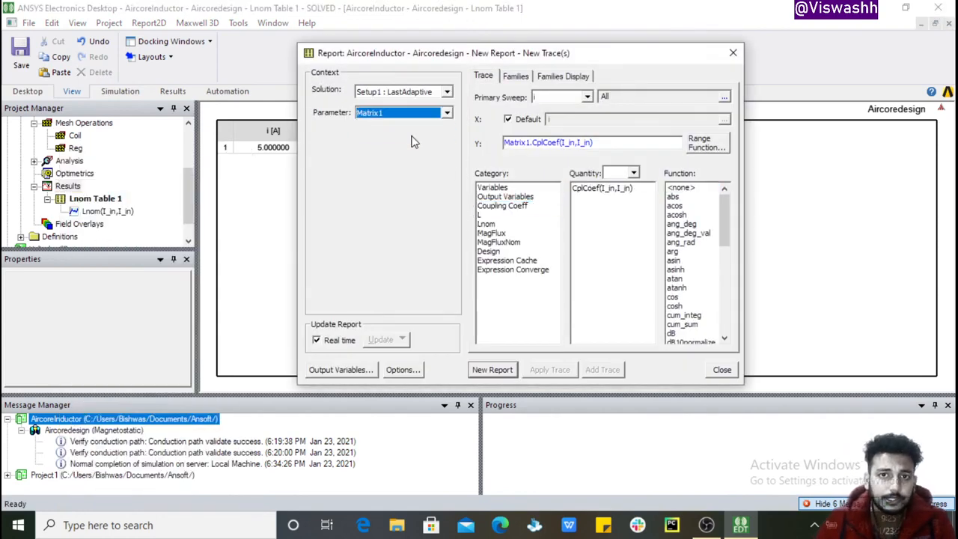
Step: Choose the MagFlux(I_in) quantity, create the flux table report, and close the report settings
click(503, 206)
click(503, 261)
click(503, 243)
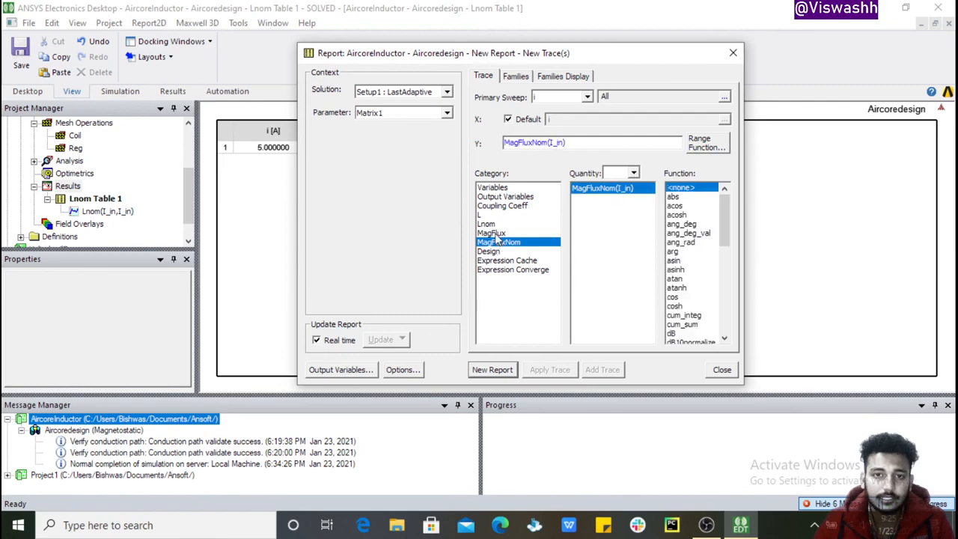
click(496, 234)
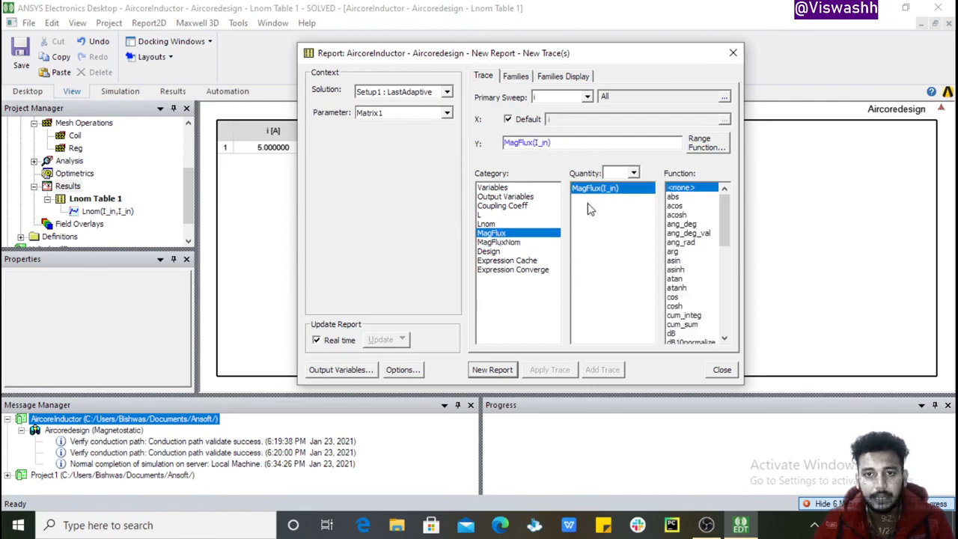
click(488, 369)
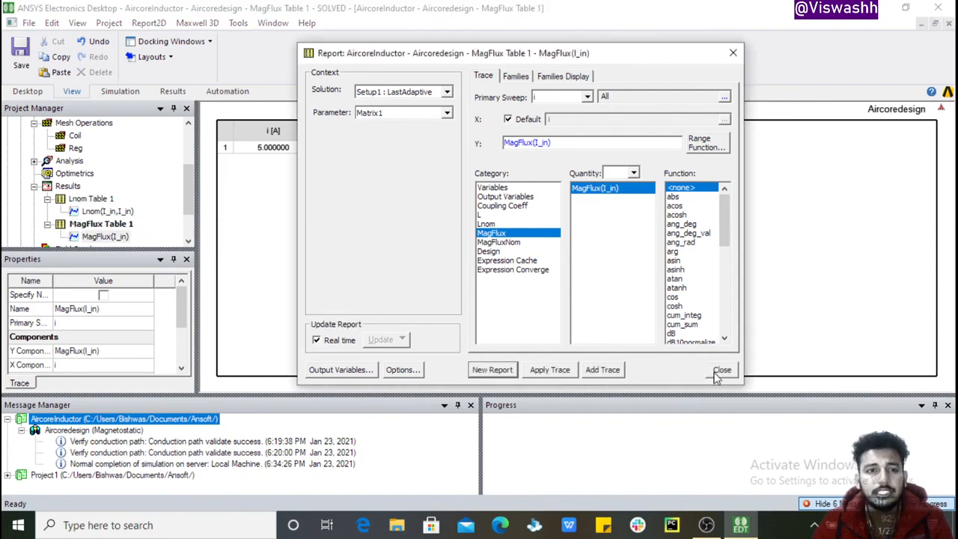
click(720, 372)
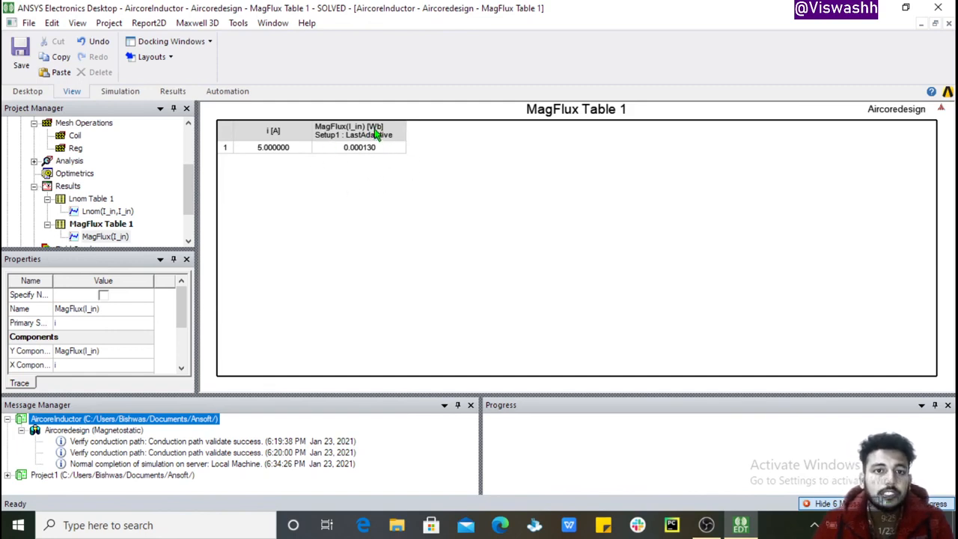
Step: Examine the flux value in the MagFlux table, and reopen Lnom Table 1 to examine the coil's inductance
click(349, 150)
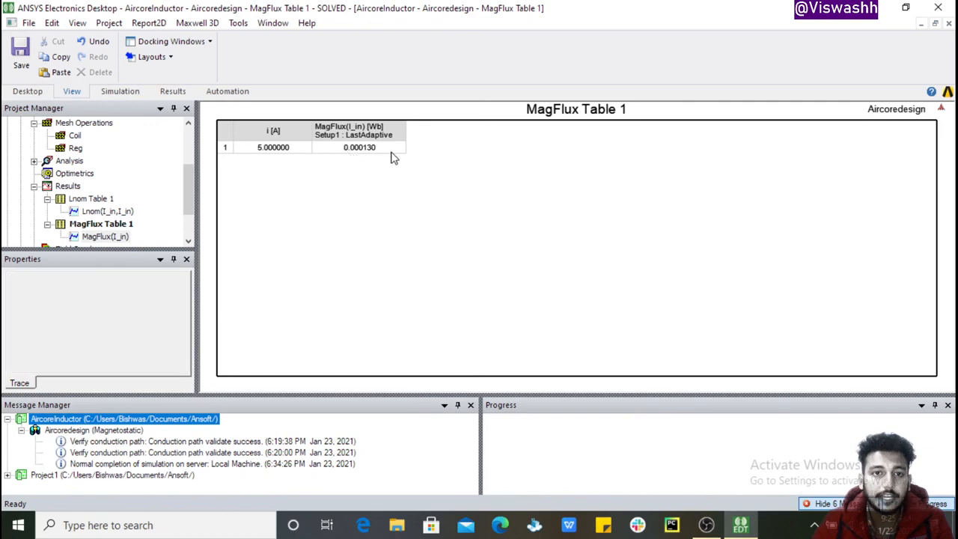
click(394, 215)
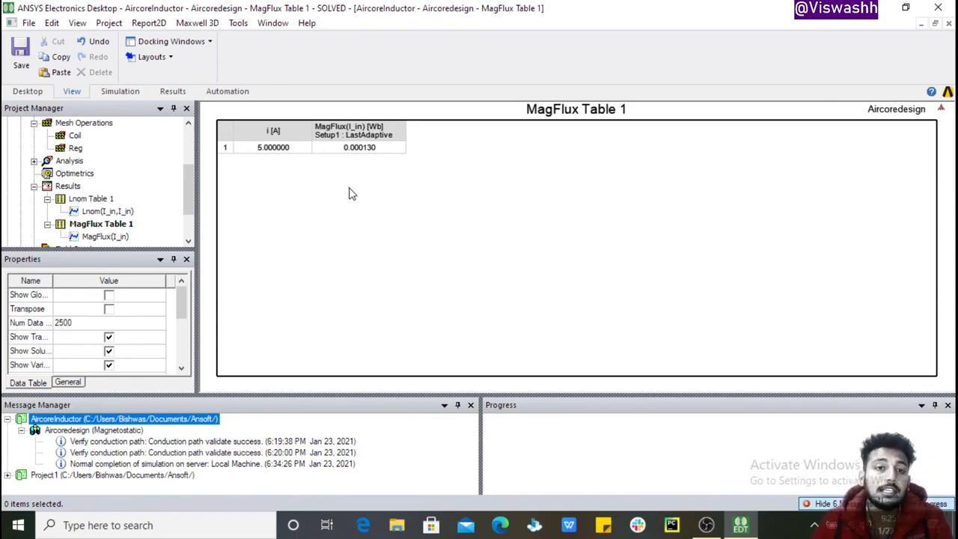
double_click(92, 198)
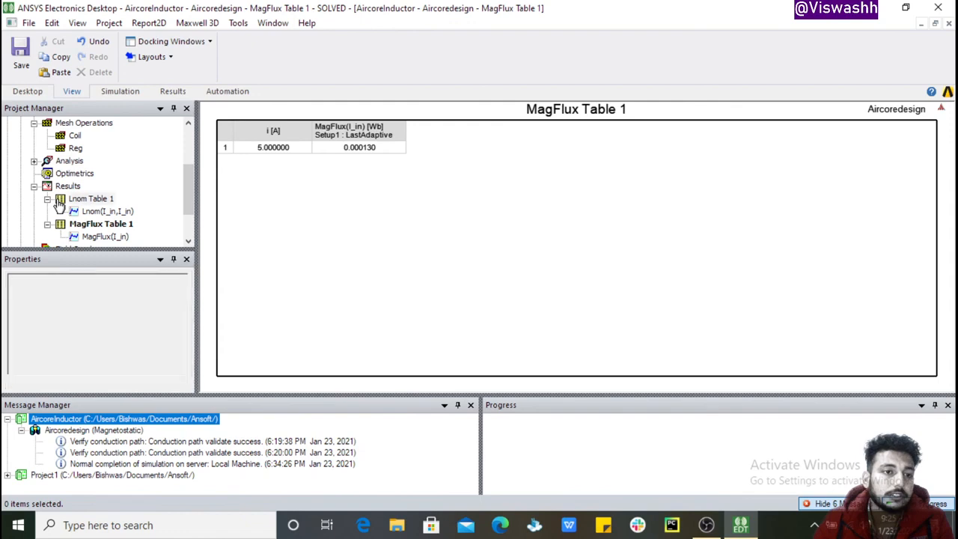
click(369, 154)
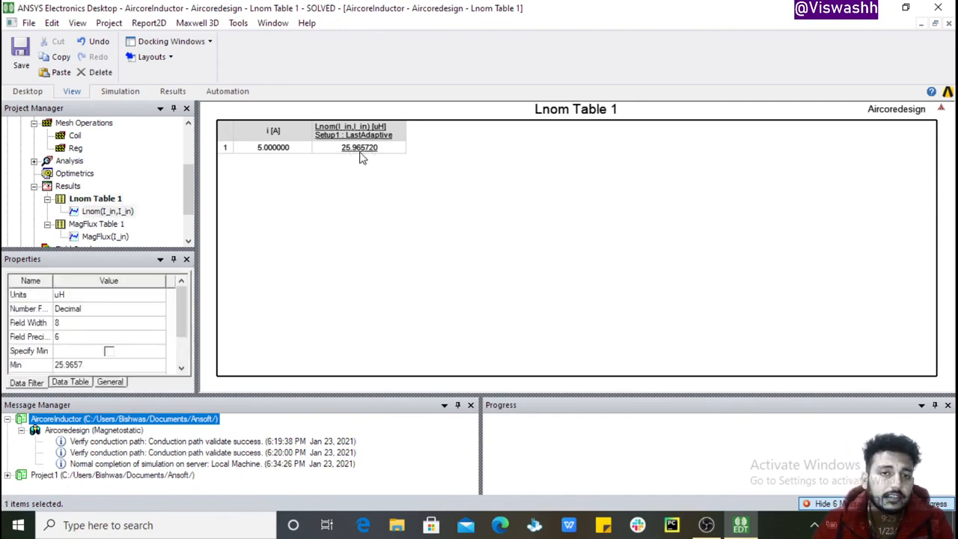
click(357, 171)
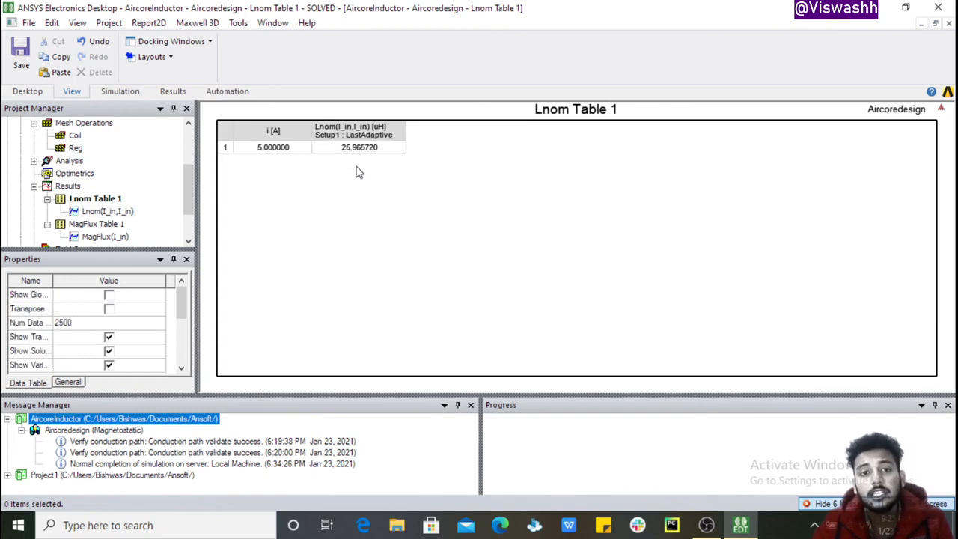